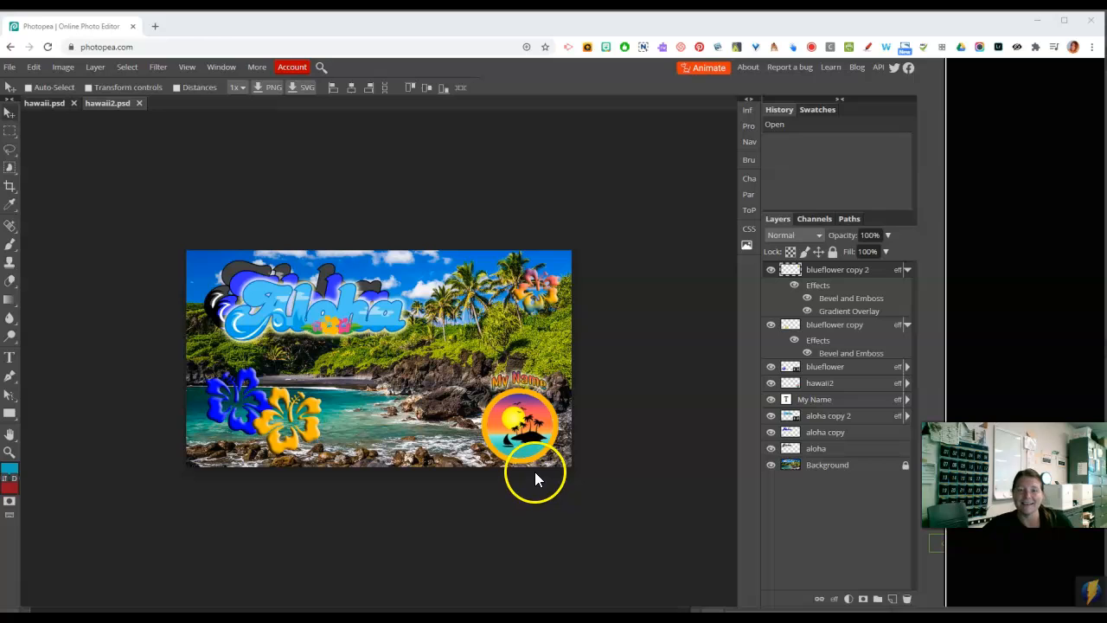
Examine the image-placing commands in Photopea and Photoshop, the starting layers, and the finished hawaii2.psd composition.
left_click(42, 105)
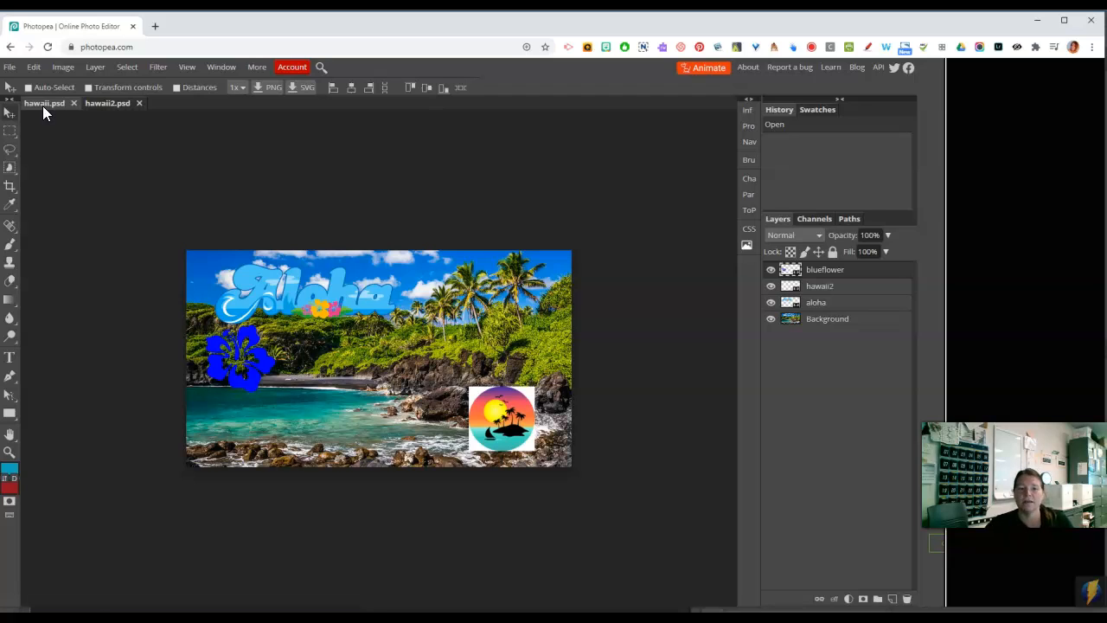
left_click(13, 67)
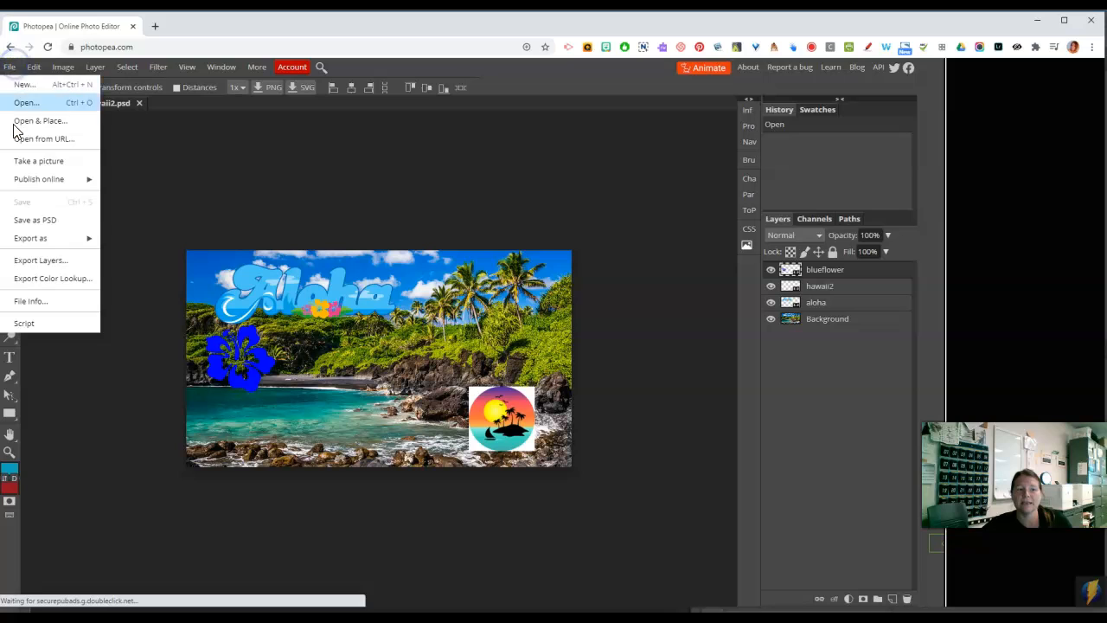
mouse_move(38, 238)
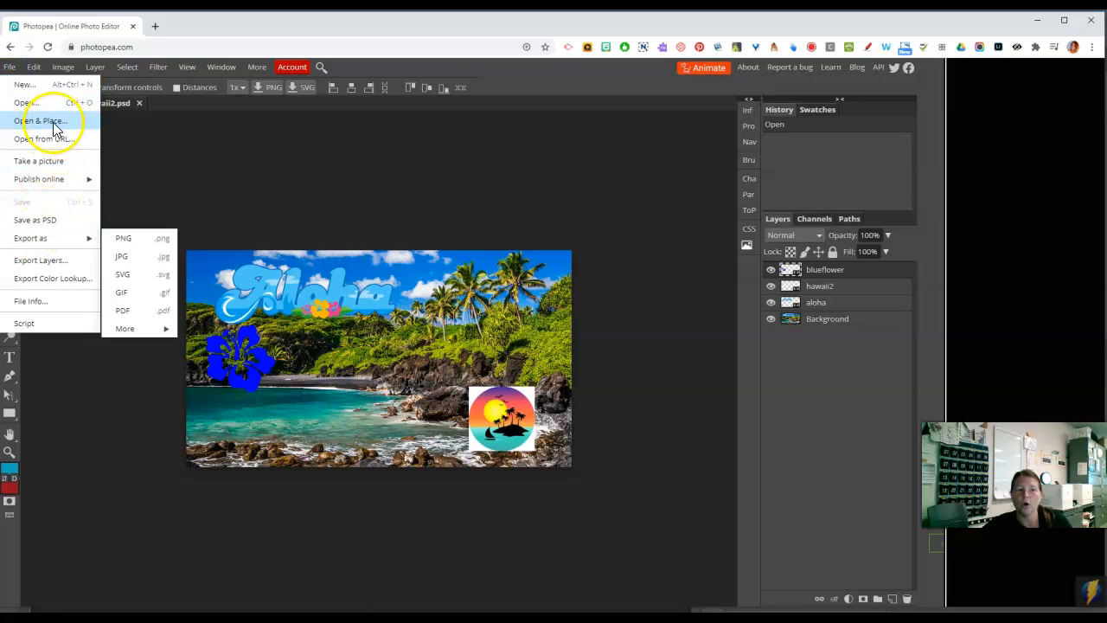
left_click(462, 601)
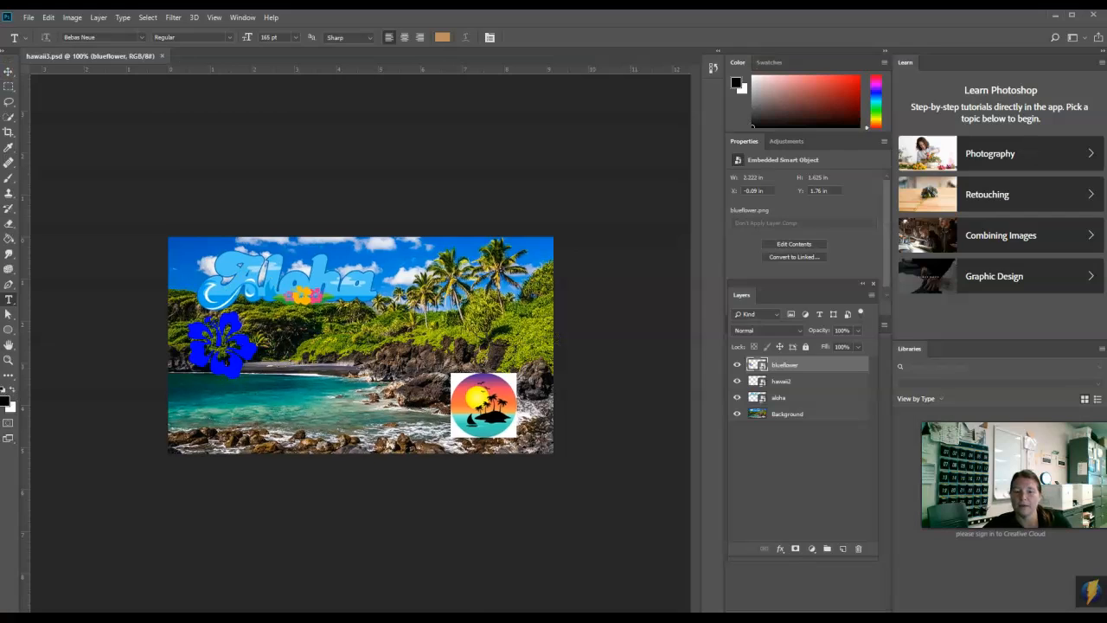
left_click(29, 18)
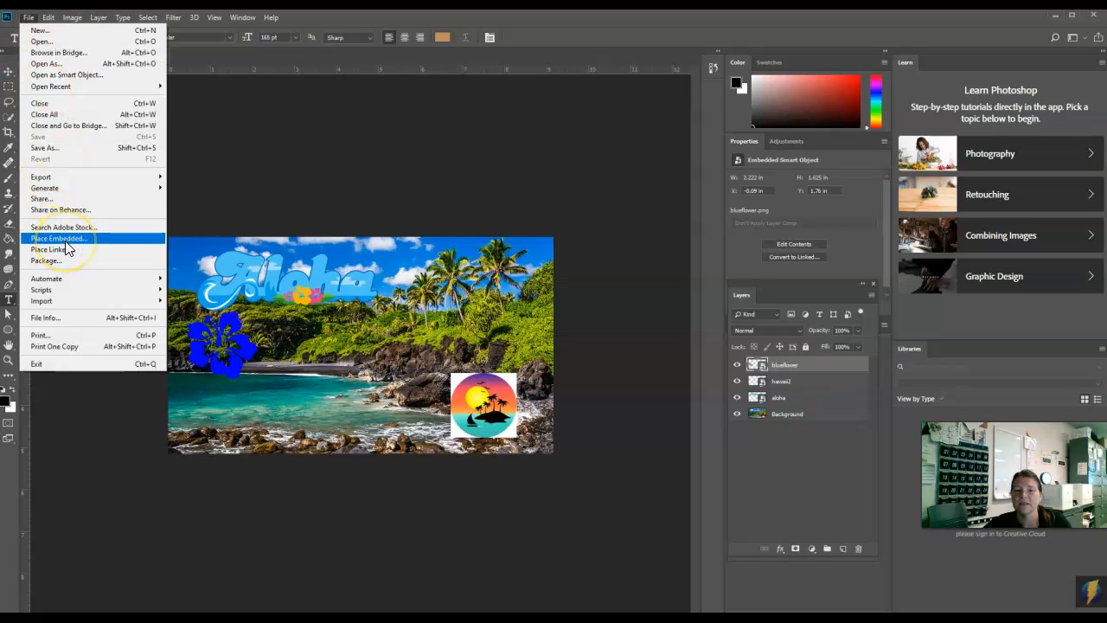
left_click(765, 369)
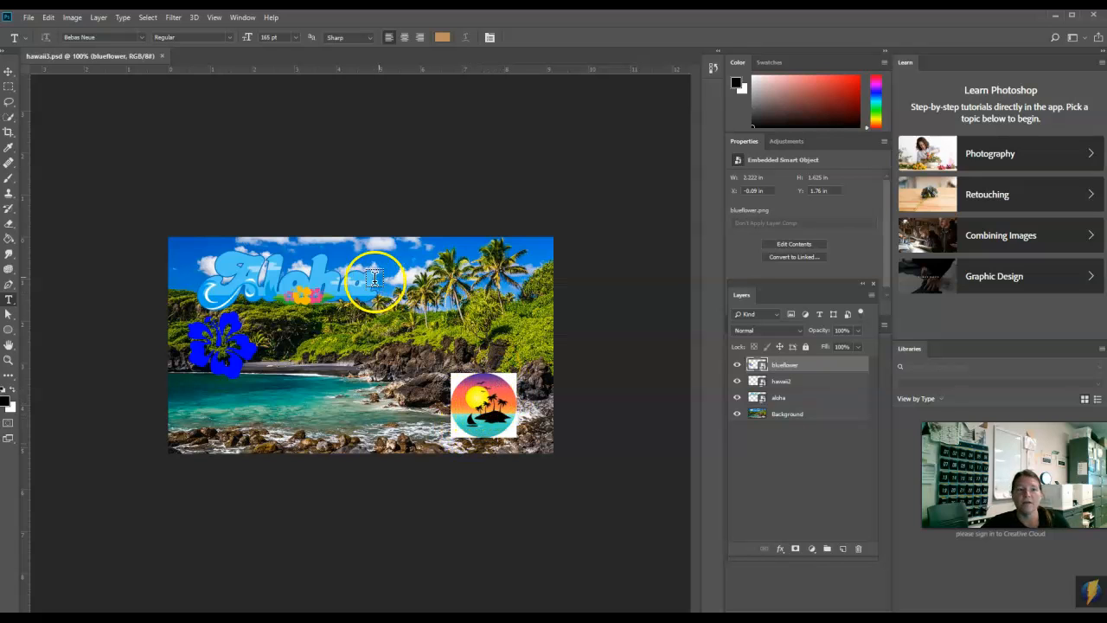
left_click(680, 588)
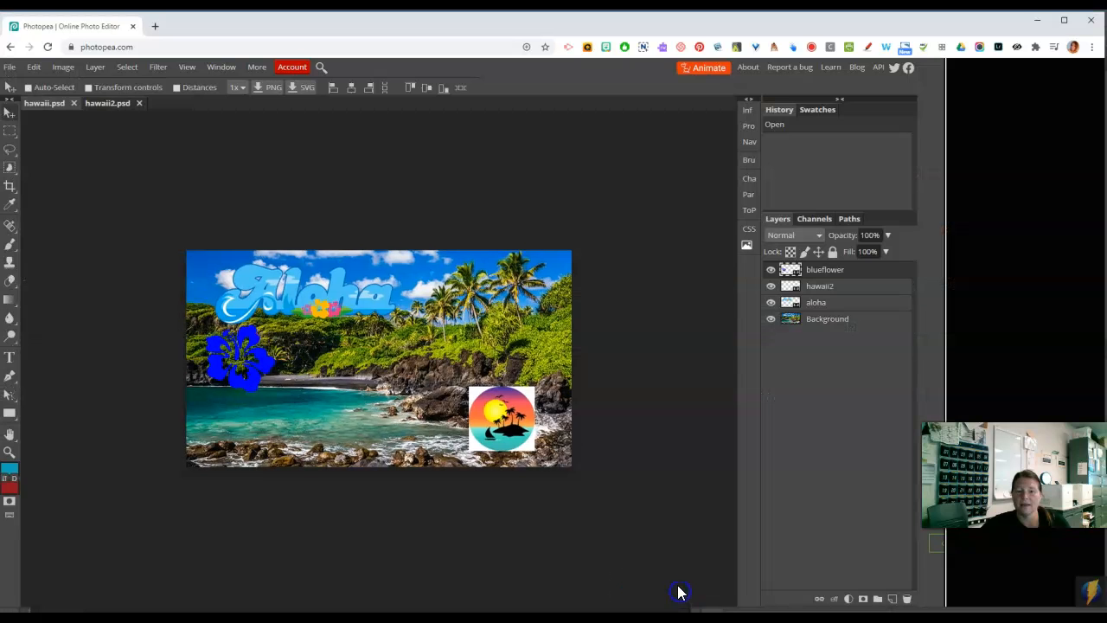
left_click(112, 105)
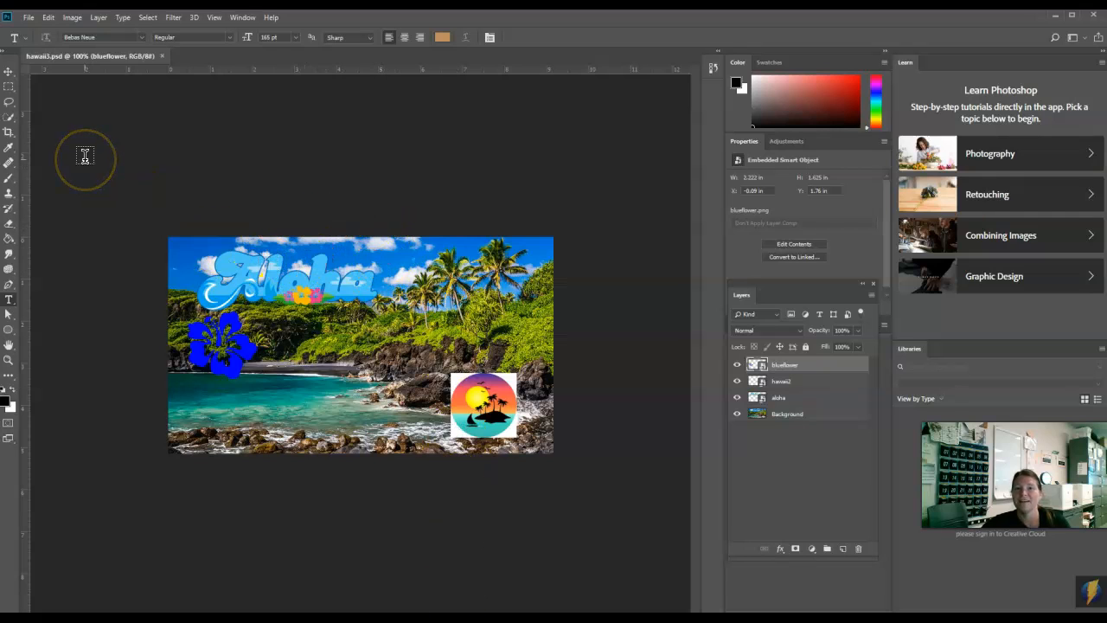
Duplicate the blue flower onto the water, turn on Auto-Select and line up the original flower beside its copy.
left_click(9, 74)
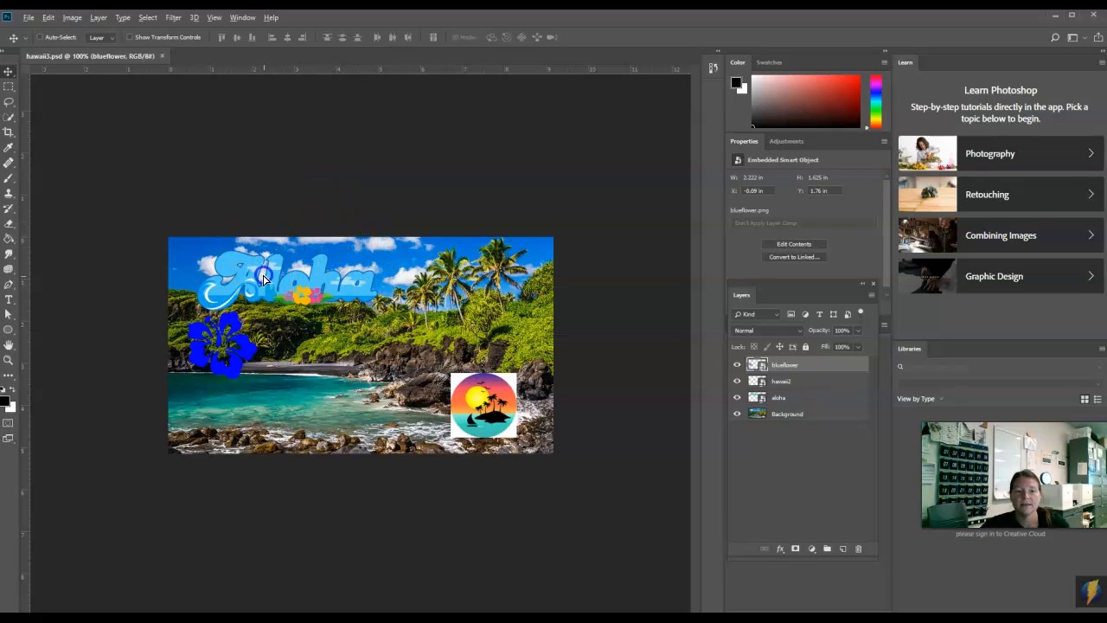
left_click_drag(263, 278, 292, 300)
left_click_drag(266, 365, 297, 404)
left_click_drag(228, 355, 239, 359)
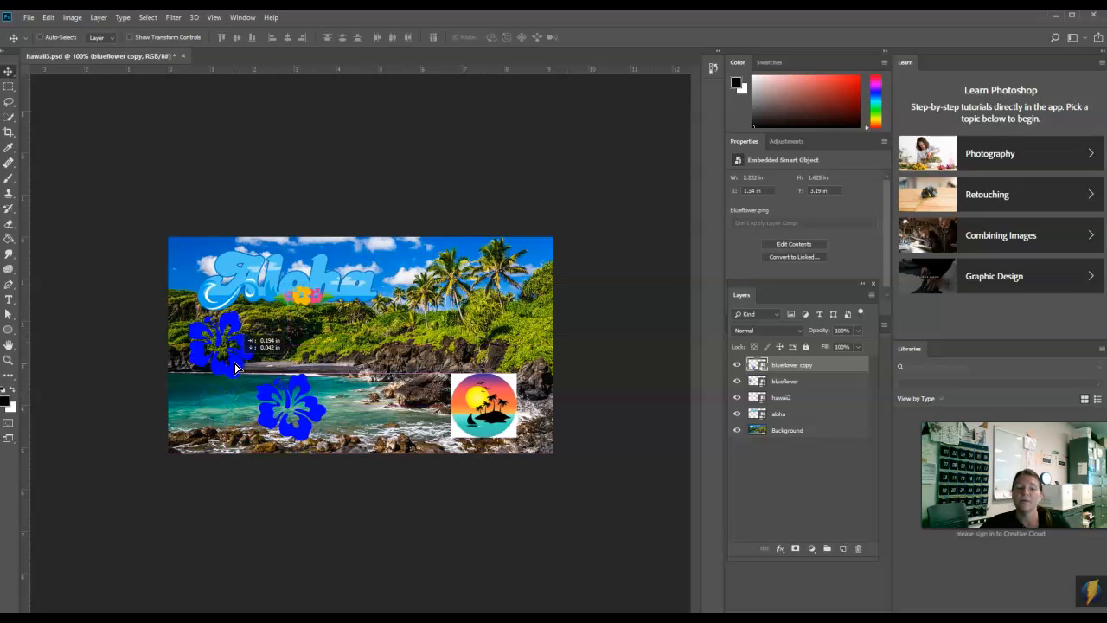
left_click(53, 39)
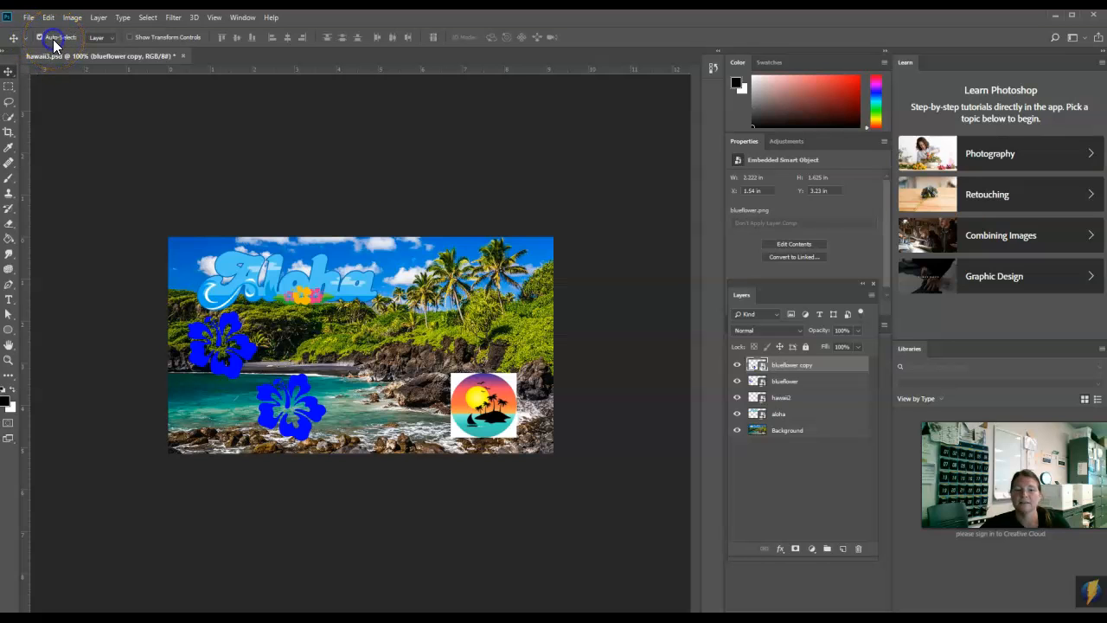
left_click_drag(251, 344, 298, 431)
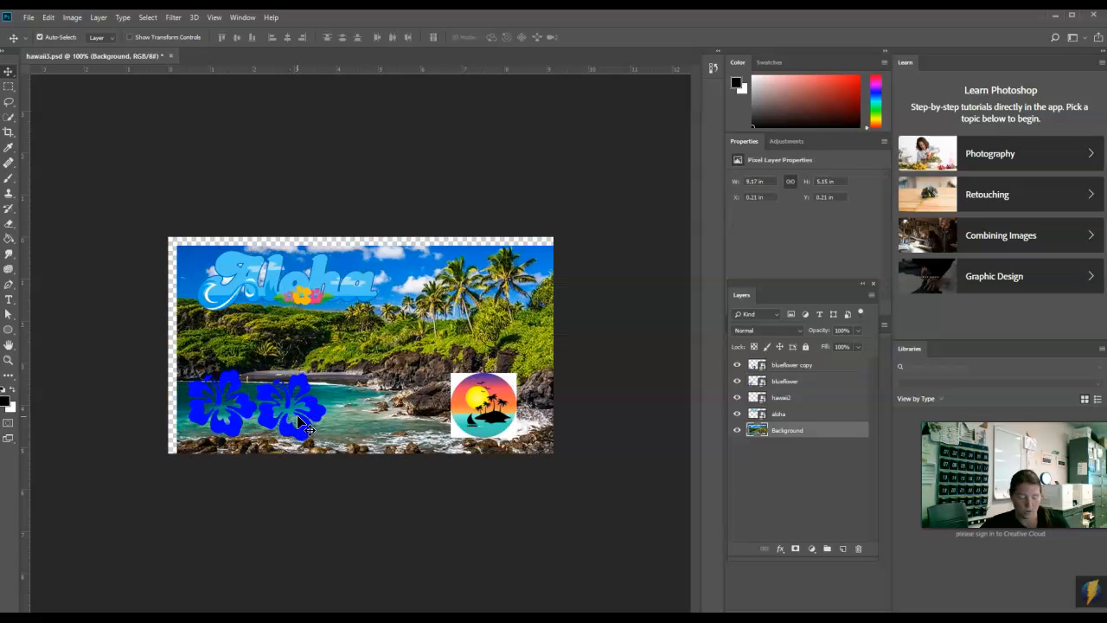
Undo the accidental background move and fully lock the Background layer.
key("ctrl+z")
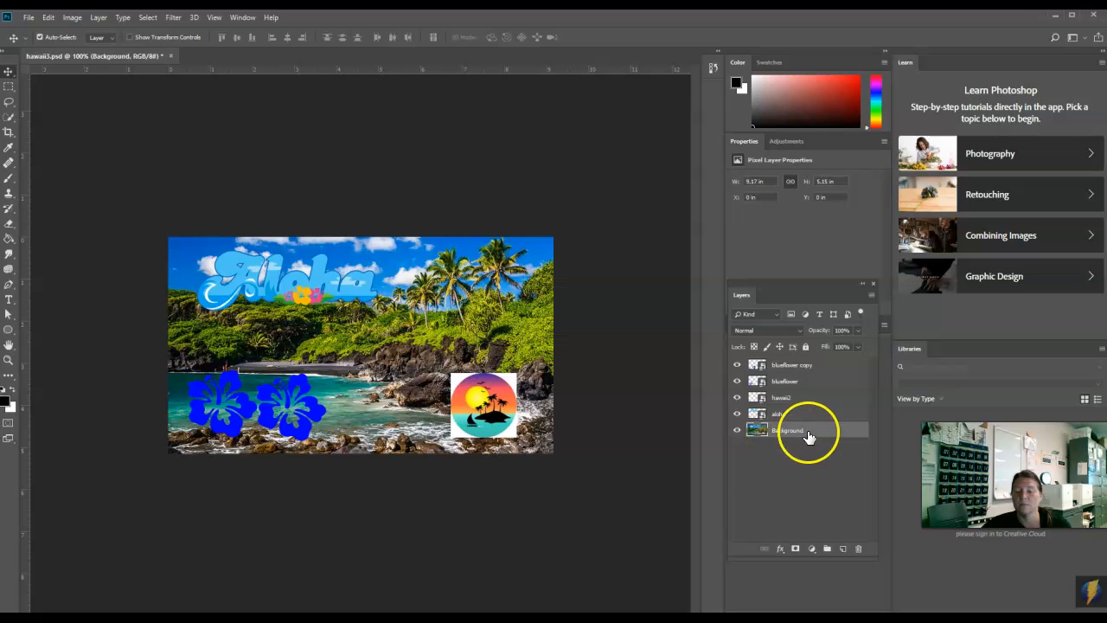
left_click(806, 347)
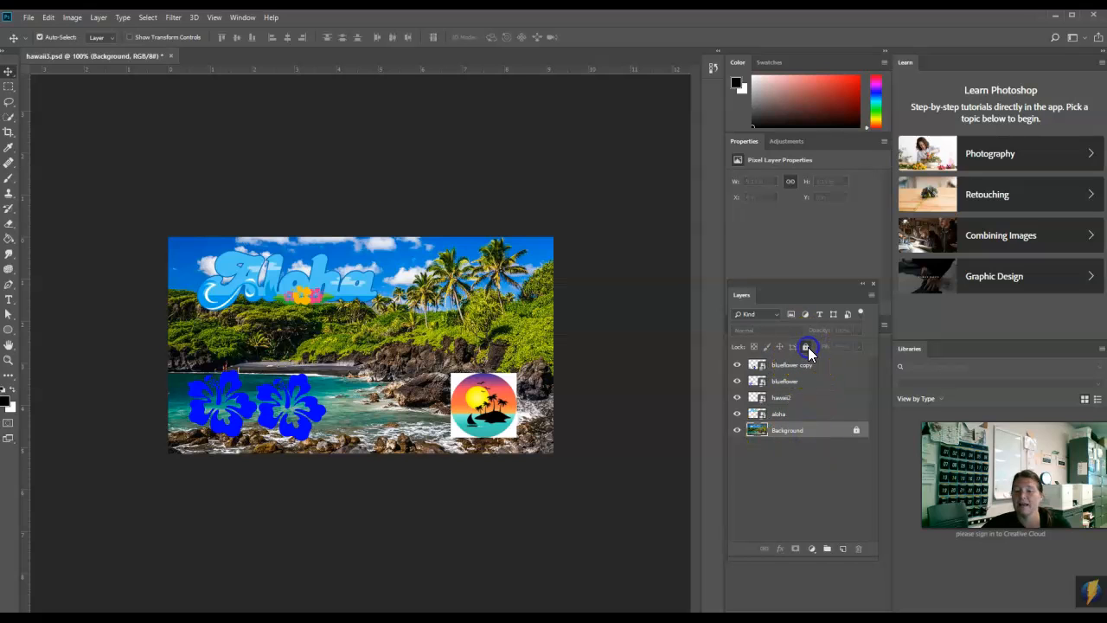
left_click(387, 355)
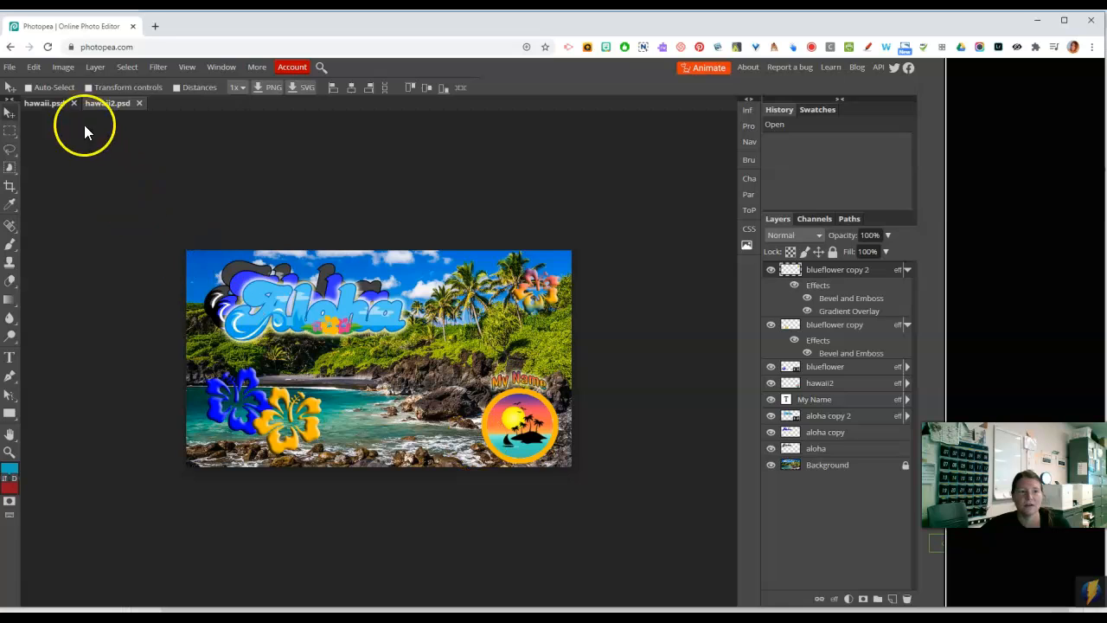
In Photopea's hawaii.psd, shift the blue flower slightly down towards the water and turn on Auto-Select for moving layers.
left_click(51, 102)
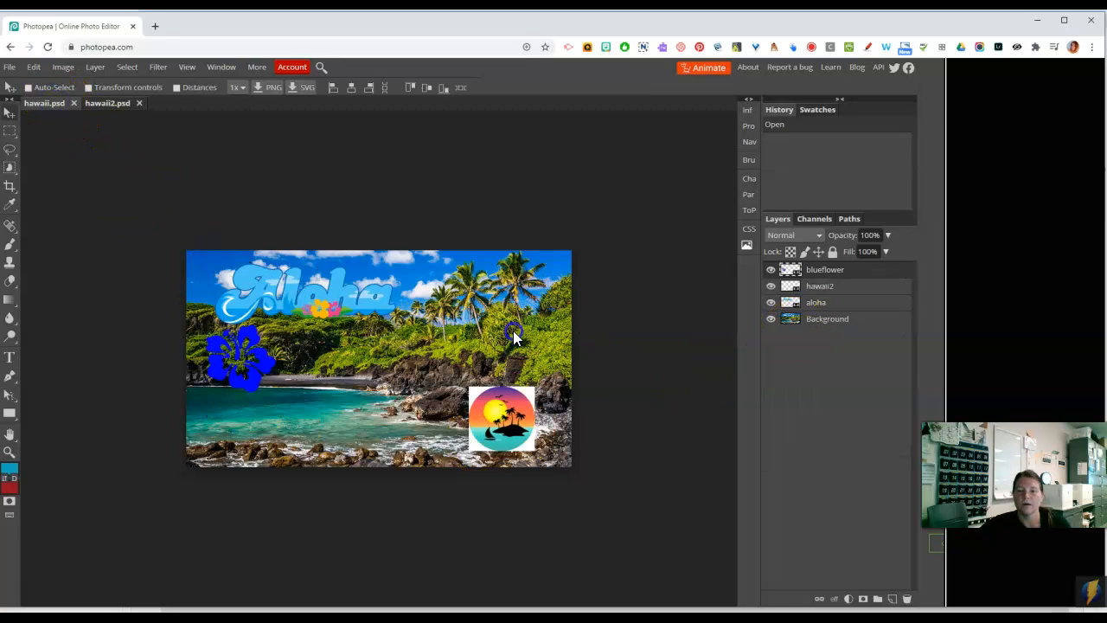
left_click_drag(514, 337, 536, 359)
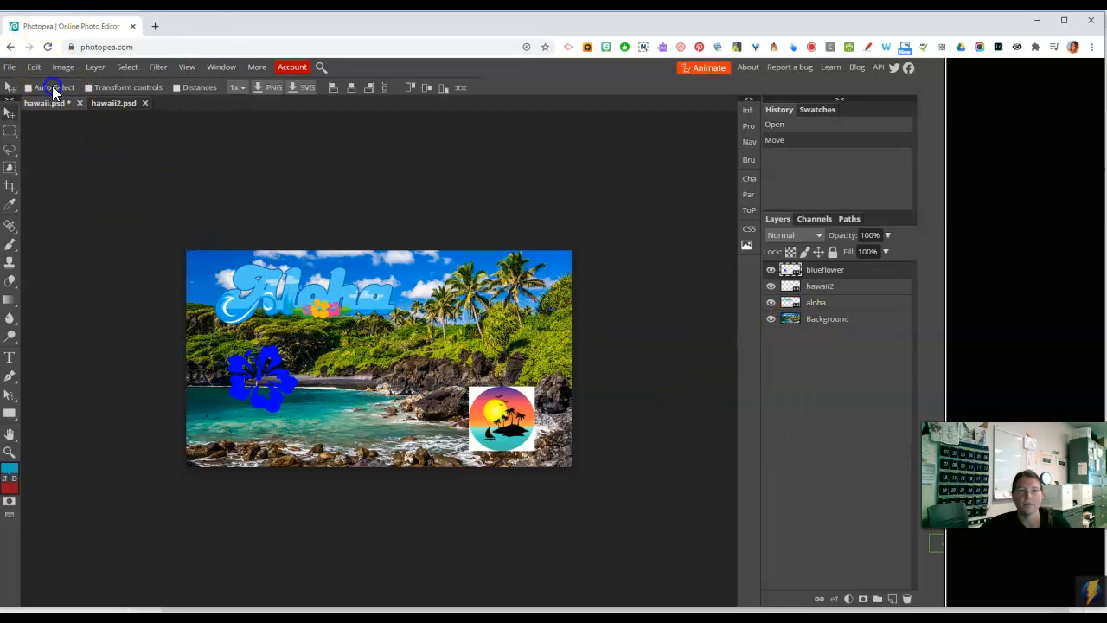
left_click_drag(331, 344, 313, 353)
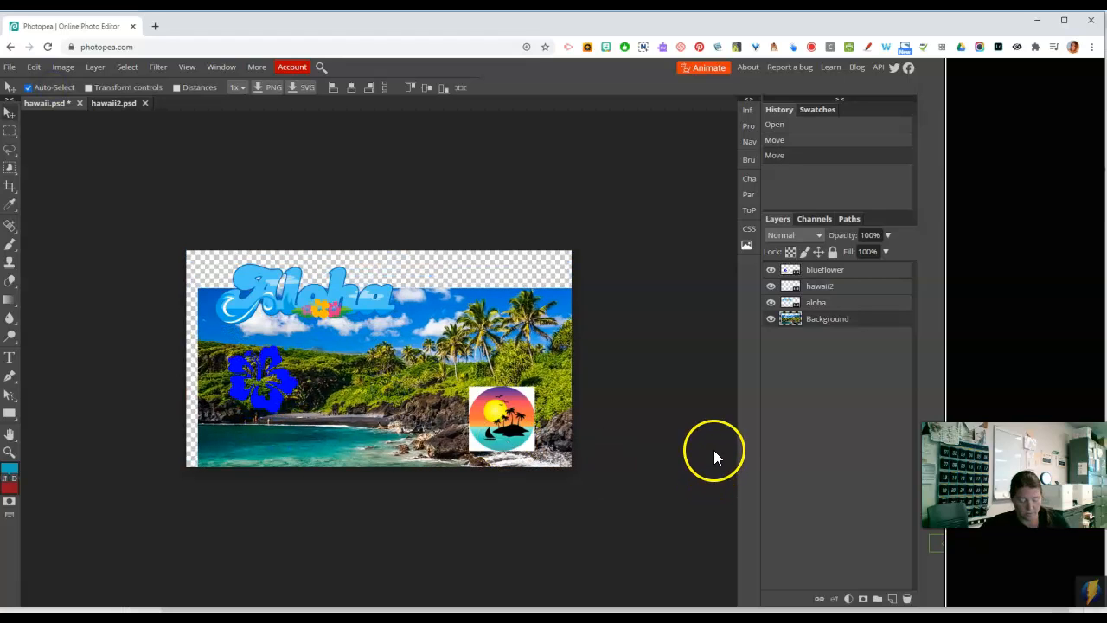
Undo the background move in hawaii.psd, lock the Background layer and test that it is fixed in place.
key("ctrl+z")
left_click(832, 251)
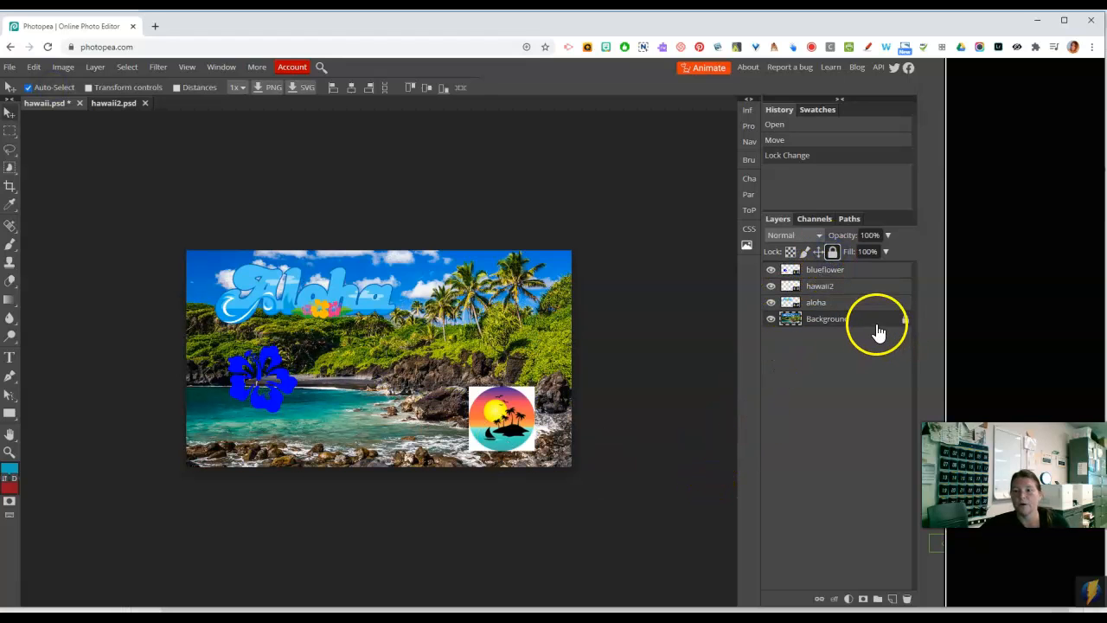
left_click(413, 331)
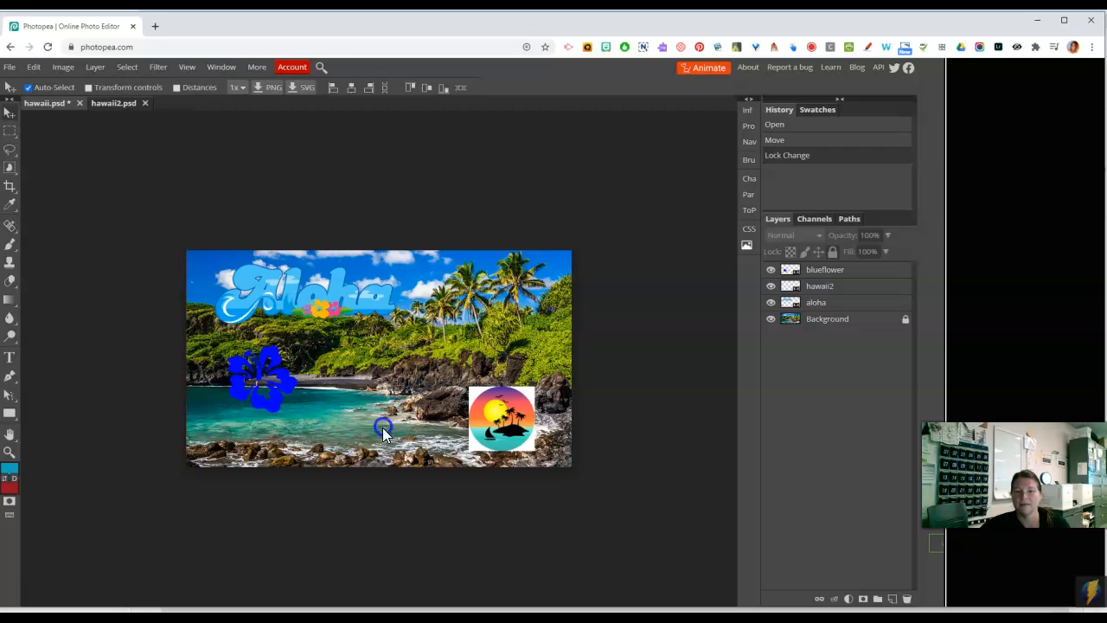
left_click(817, 322)
left_click(438, 372)
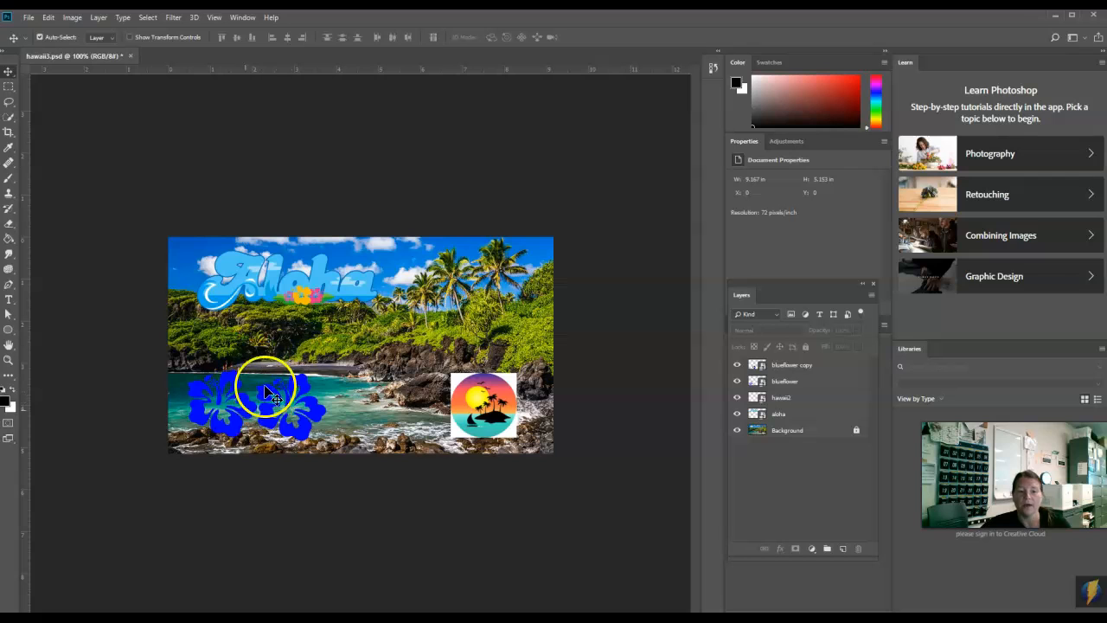
In Photoshop's hawaii3.psd, copy the blue flower onto the palm trees and stack two offset copies of the Aloha title.
left_click_drag(297, 404, 529, 286)
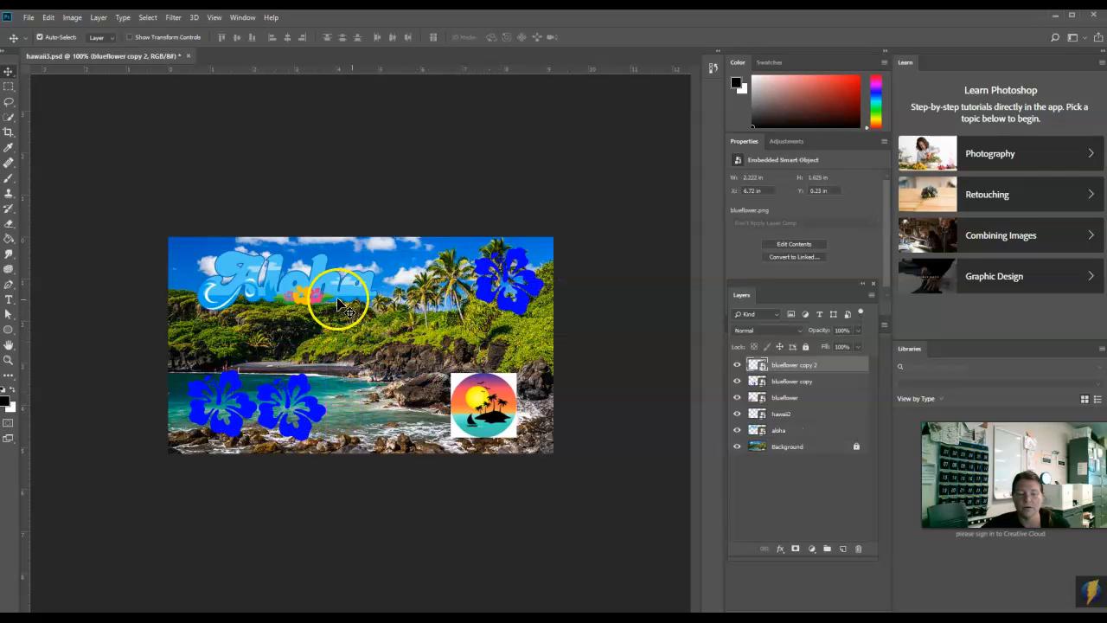
left_click_drag(247, 278, 312, 355)
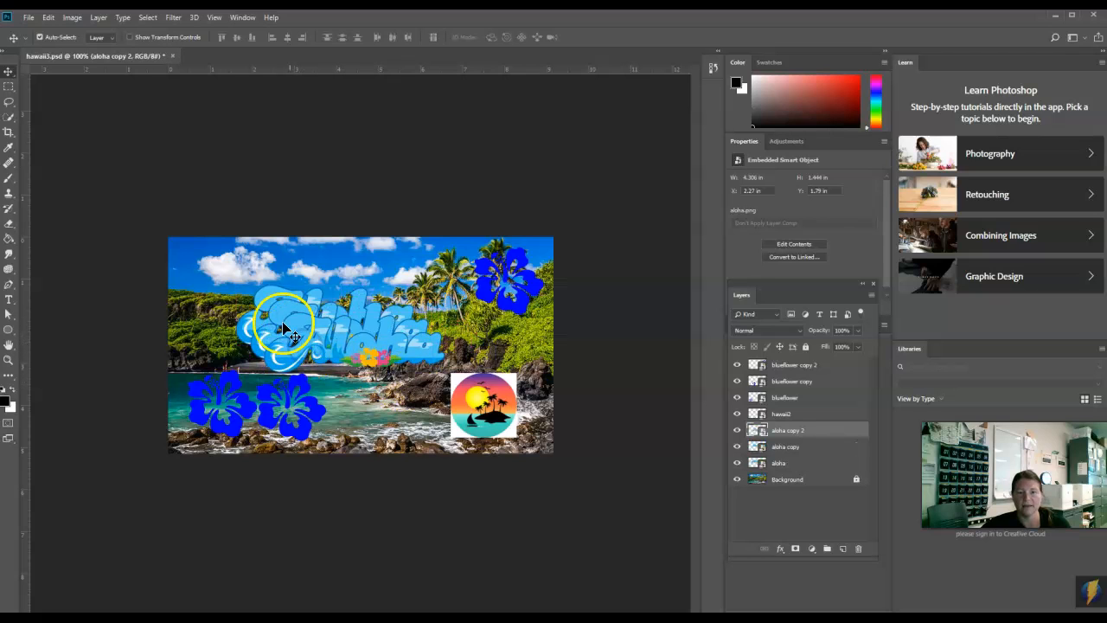
left_click_drag(270, 302, 216, 282)
left_click_drag(317, 342, 267, 317)
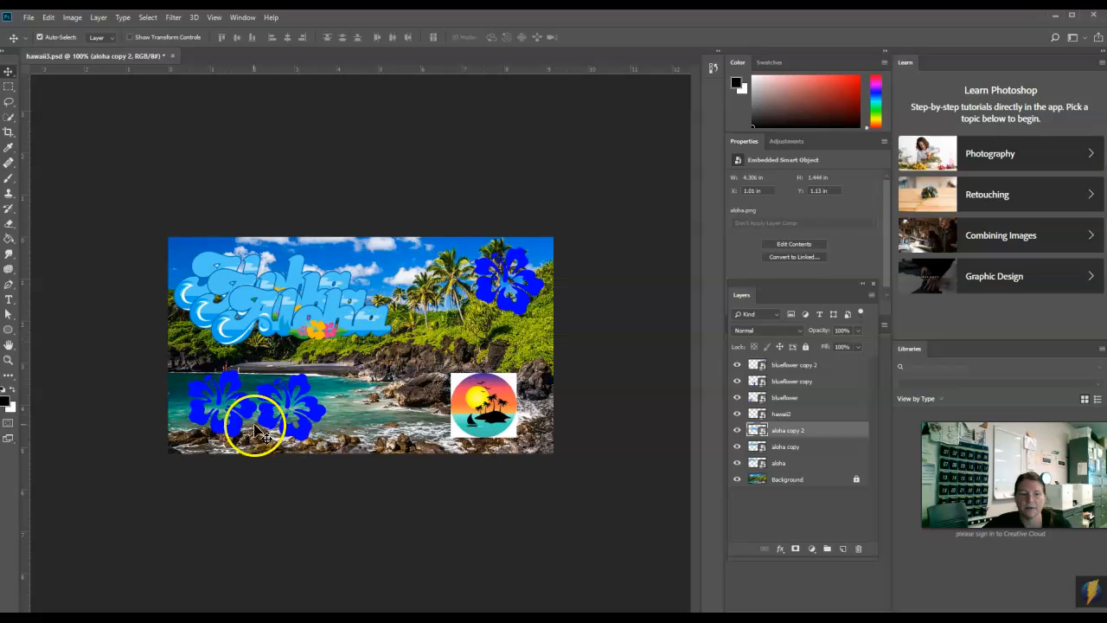
Check which artwork belongs to the blueflower copy, aloha copy 2 and aloha copy layers by selecting and toggling visibility.
left_click_drag(292, 390, 292, 403)
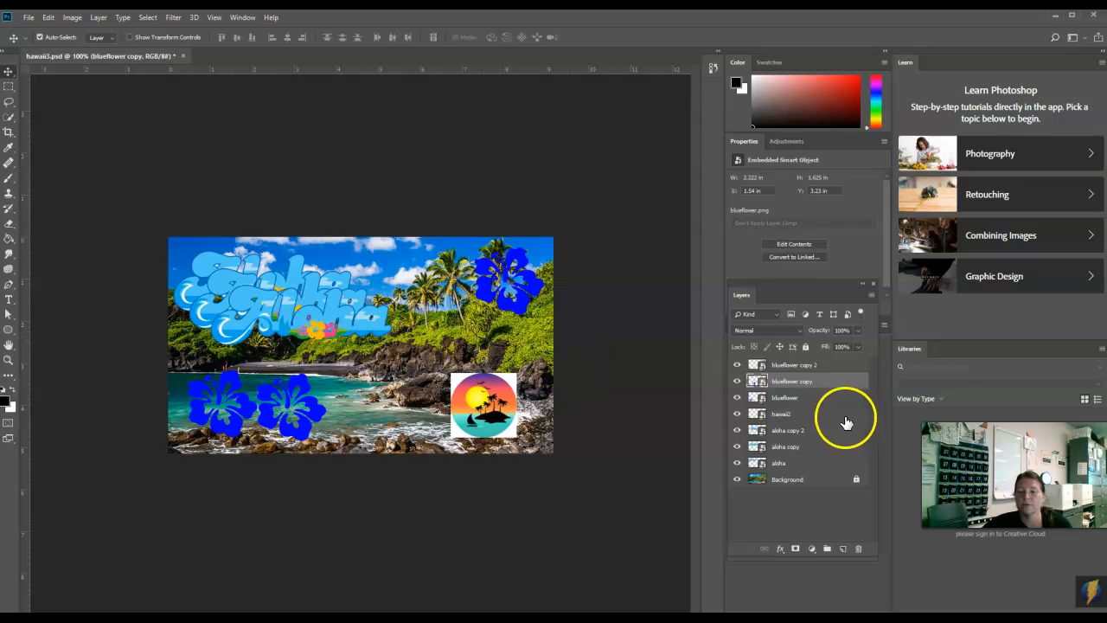
left_click(737, 430)
left_click(737, 430)
left_click(737, 446)
left_click(737, 446)
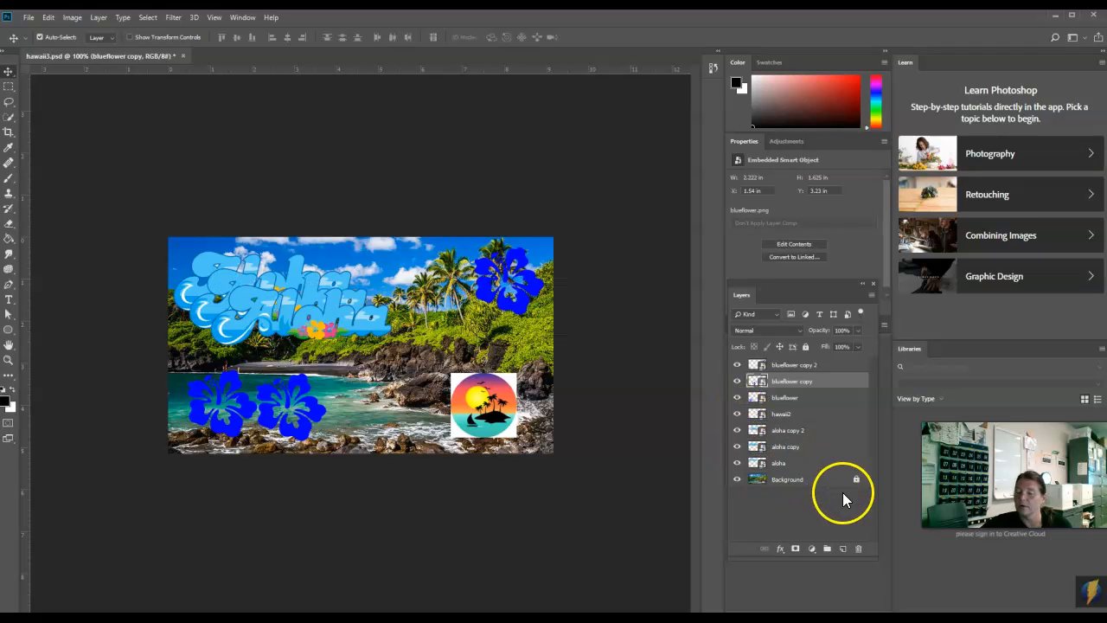
Create a layer group named aloha above the Background and gather the three Aloha title layers in it.
left_click(827, 550)
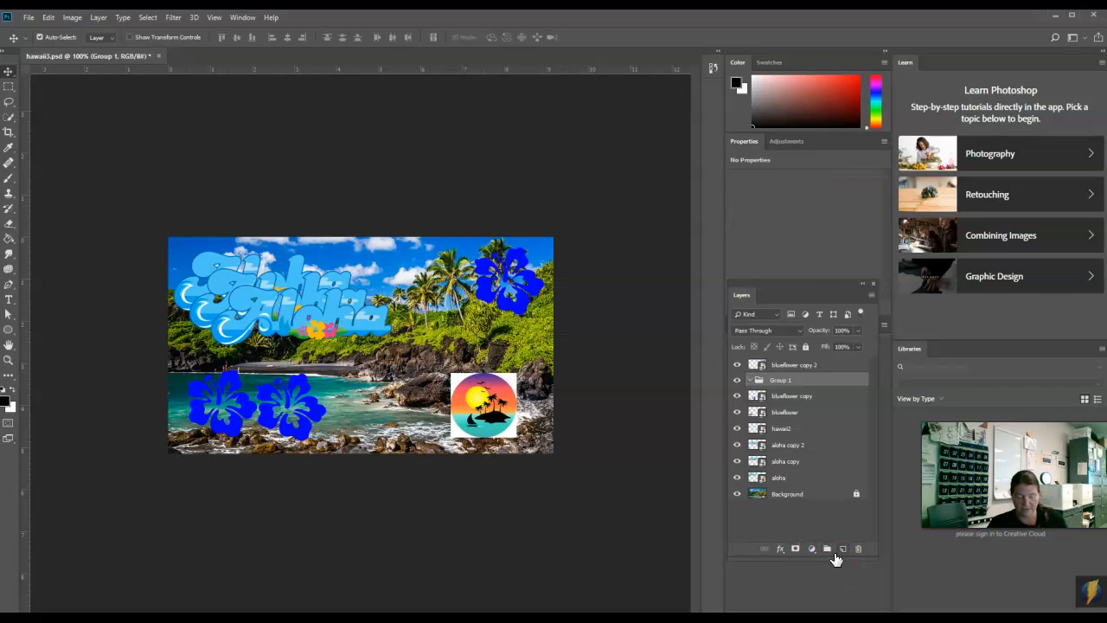
double_click(783, 380)
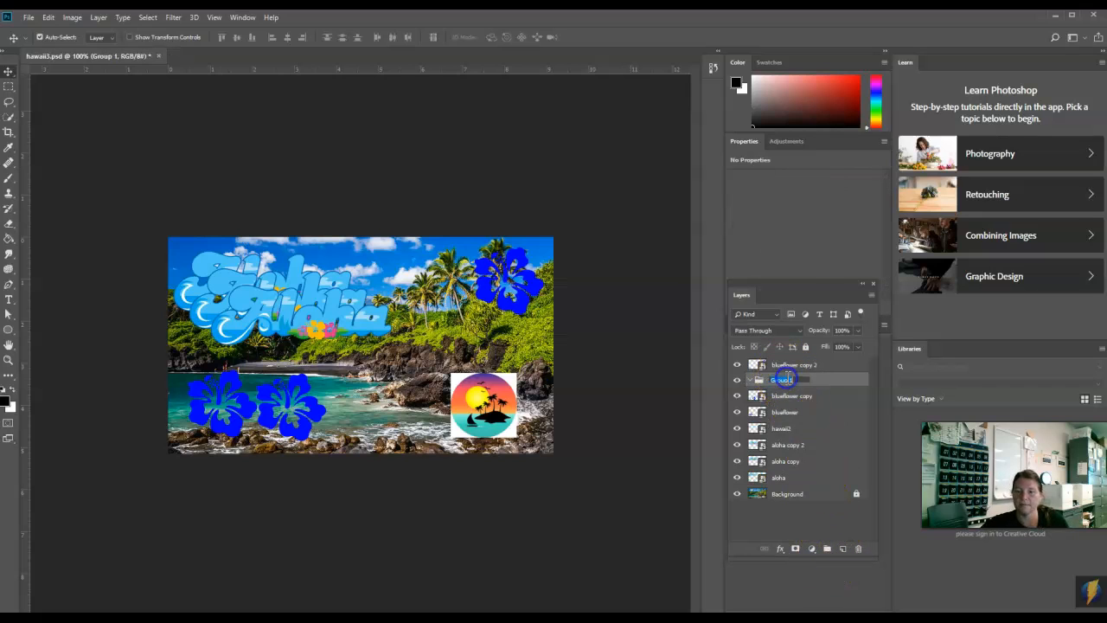
left_click_drag(786, 380, 784, 468)
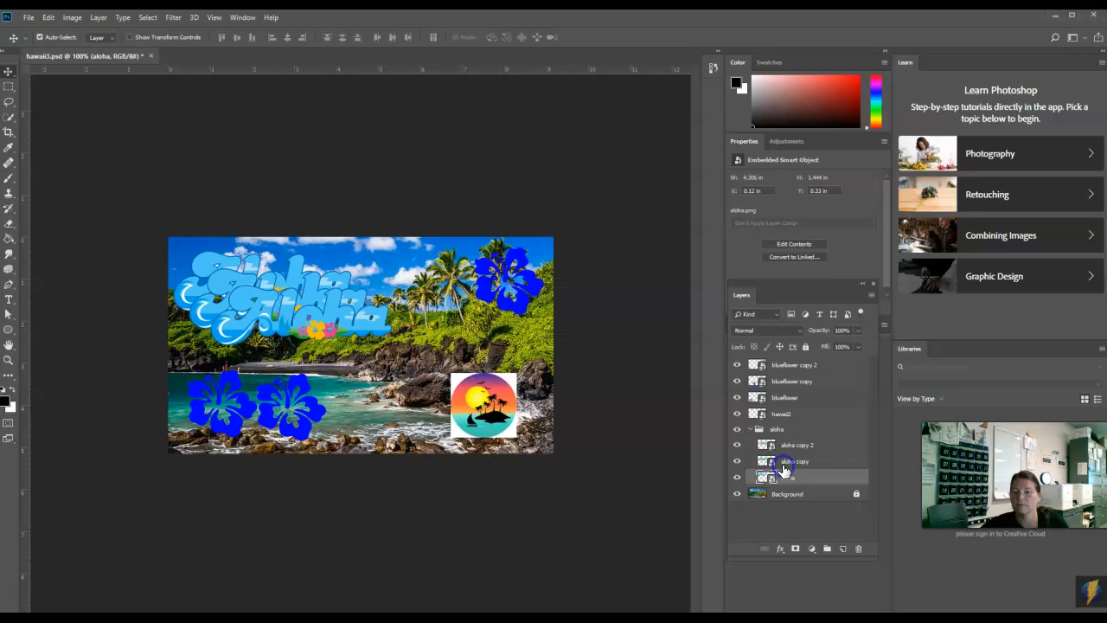
left_click(750, 429)
left_click(750, 429)
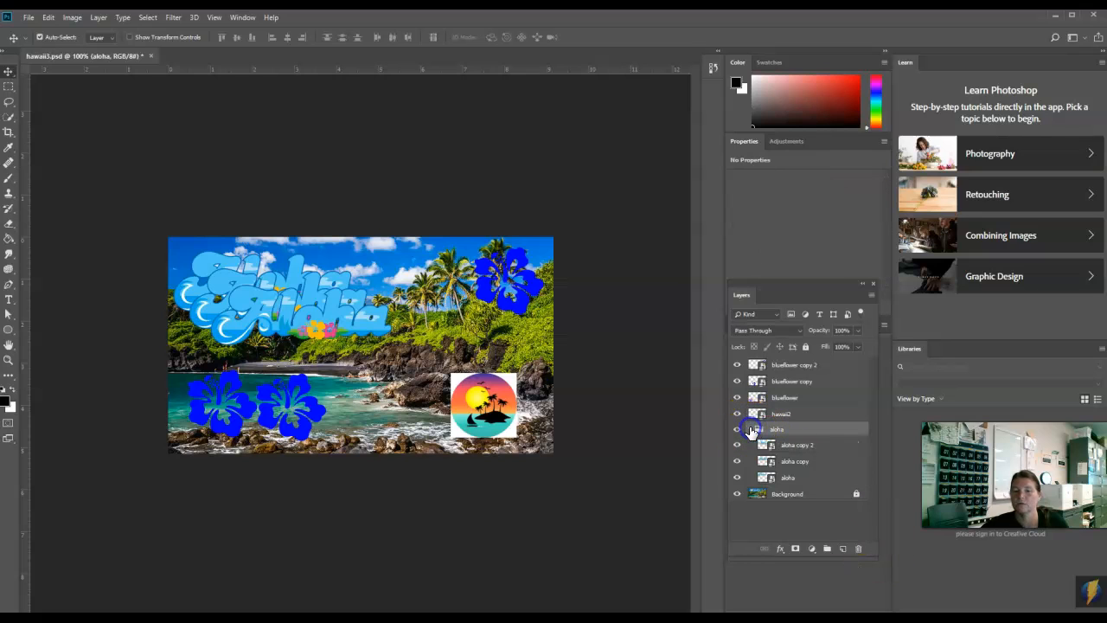
Switch to Photopea and bring up the hawaii.psd document.
left_click(503, 604)
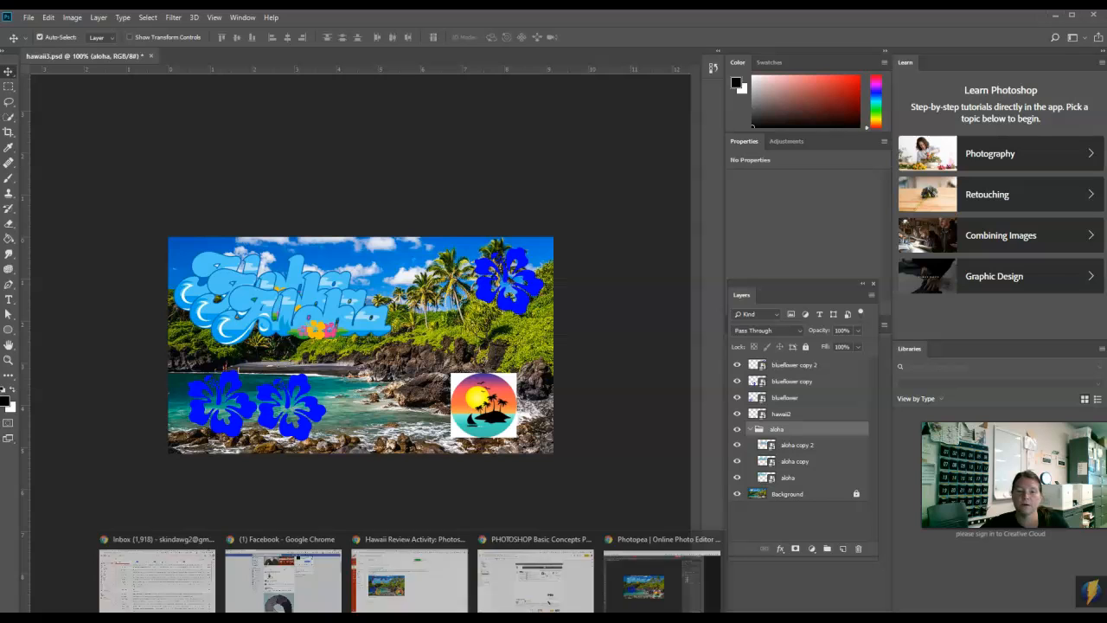
left_click(680, 598)
left_click(59, 96)
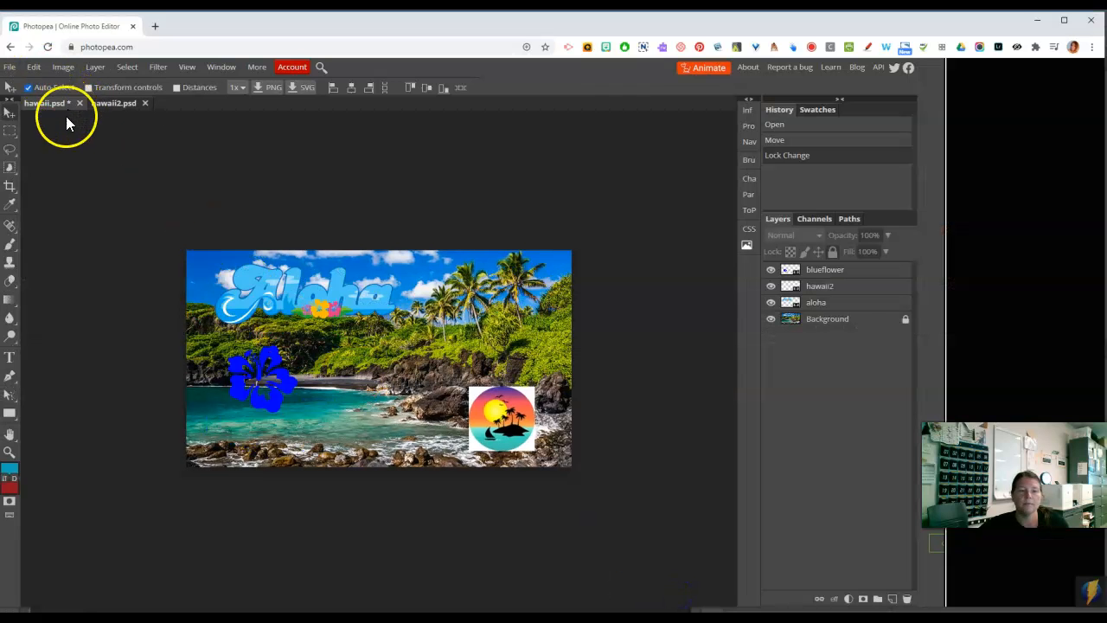
Duplicate the blue flower twice, placing one copy over the palm trees and two flowers side by side on the water.
left_click(820, 275)
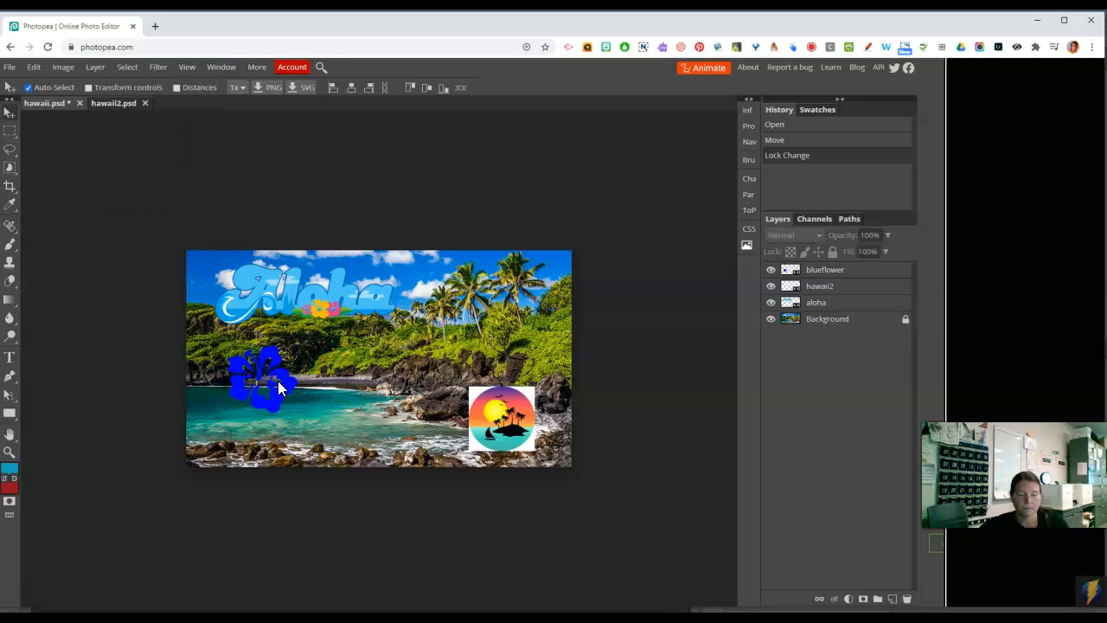
left_click(813, 286)
left_click(794, 270)
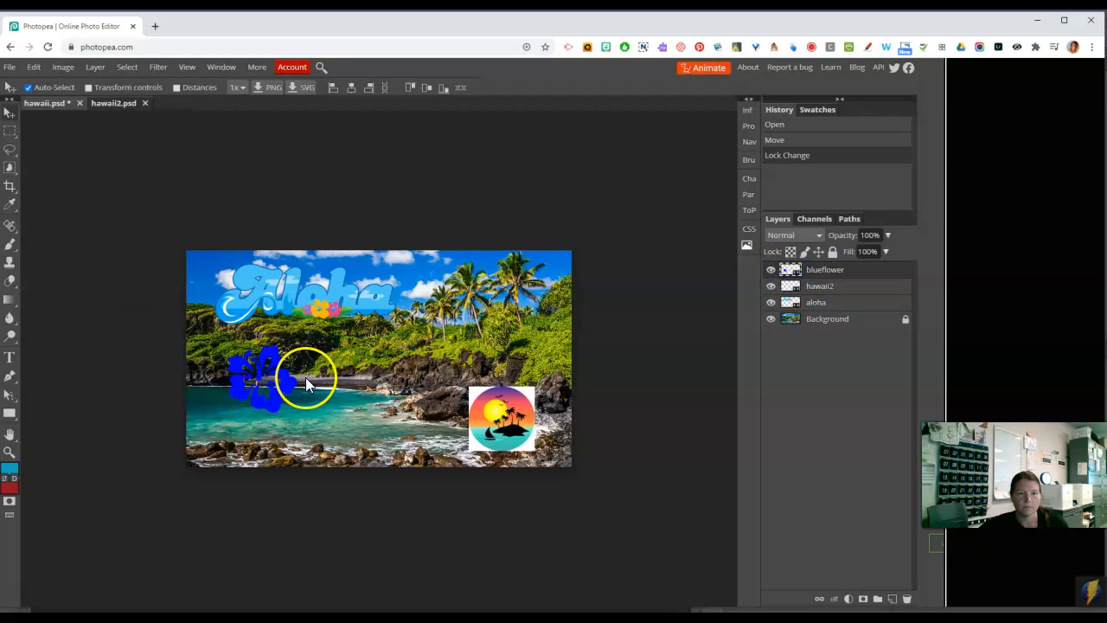
left_click(281, 396)
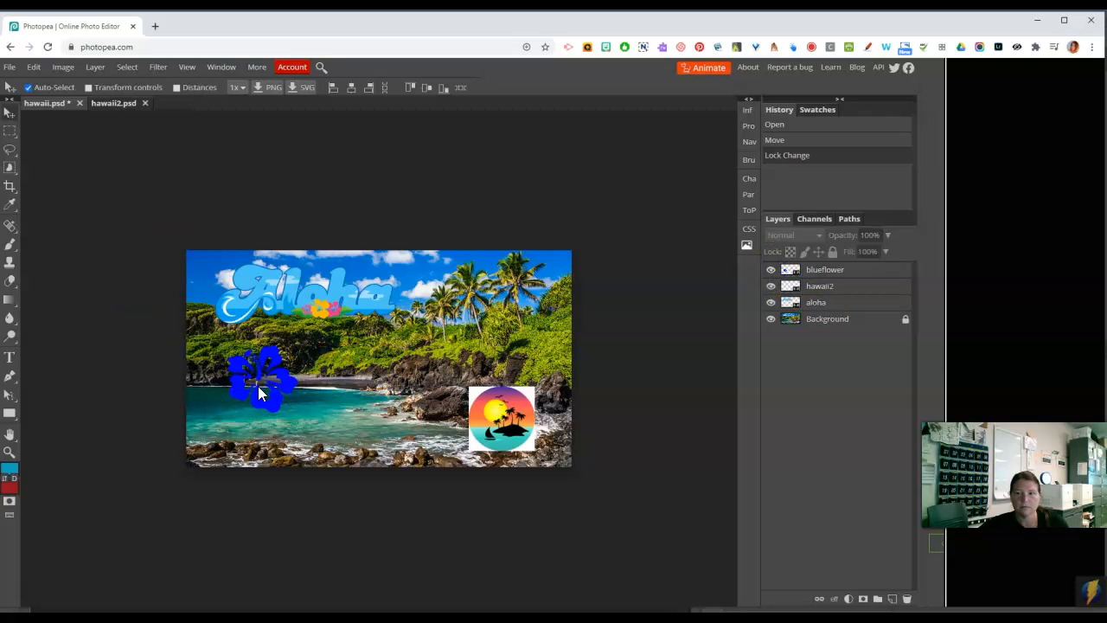
left_click(833, 272)
left_click(251, 395)
left_click_drag(248, 391, 531, 332)
left_click_drag(258, 381, 319, 435)
left_click(254, 394)
left_click_drag(254, 402, 228, 407)
left_click_drag(296, 433, 297, 427)
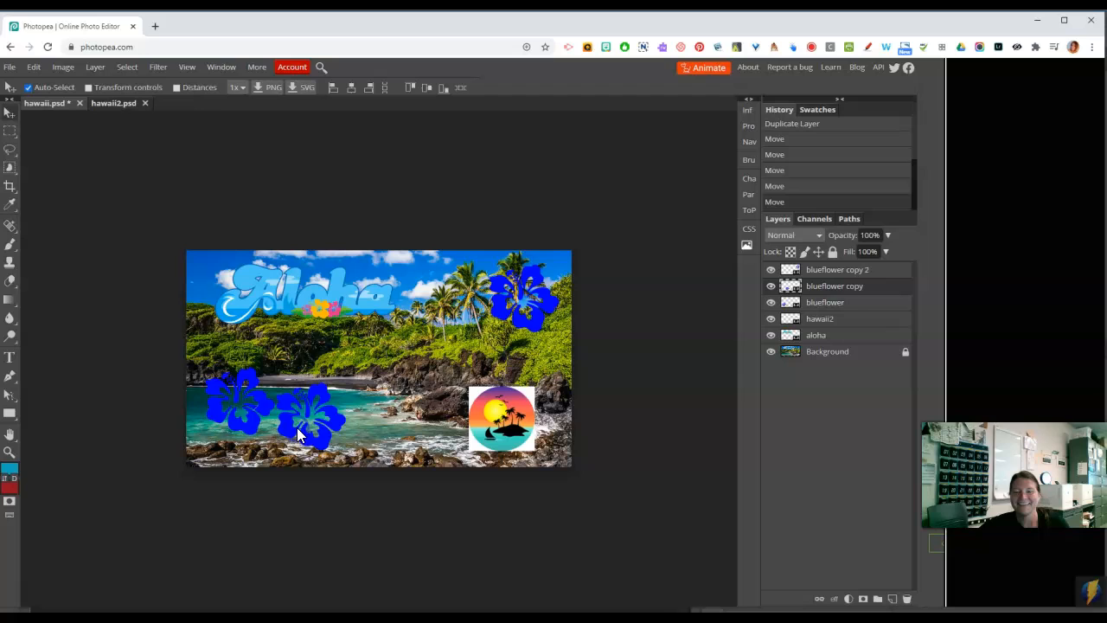
Create a layer folder named flowers and gather the three blueflower layers in it.
left_click(878, 599)
double_click(821, 286)
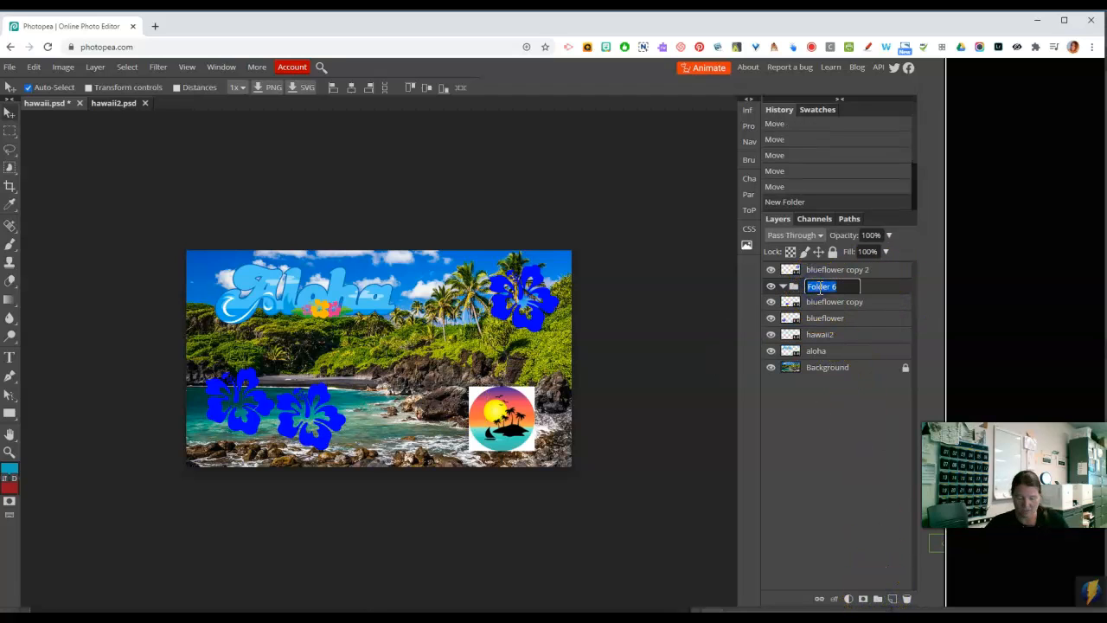
type("flowers")
key("Return")
left_click_drag(840, 274, 834, 307)
Collapse the flowers folder, test hiding and showing it as a whole, and expand it again.
left_click(783, 270)
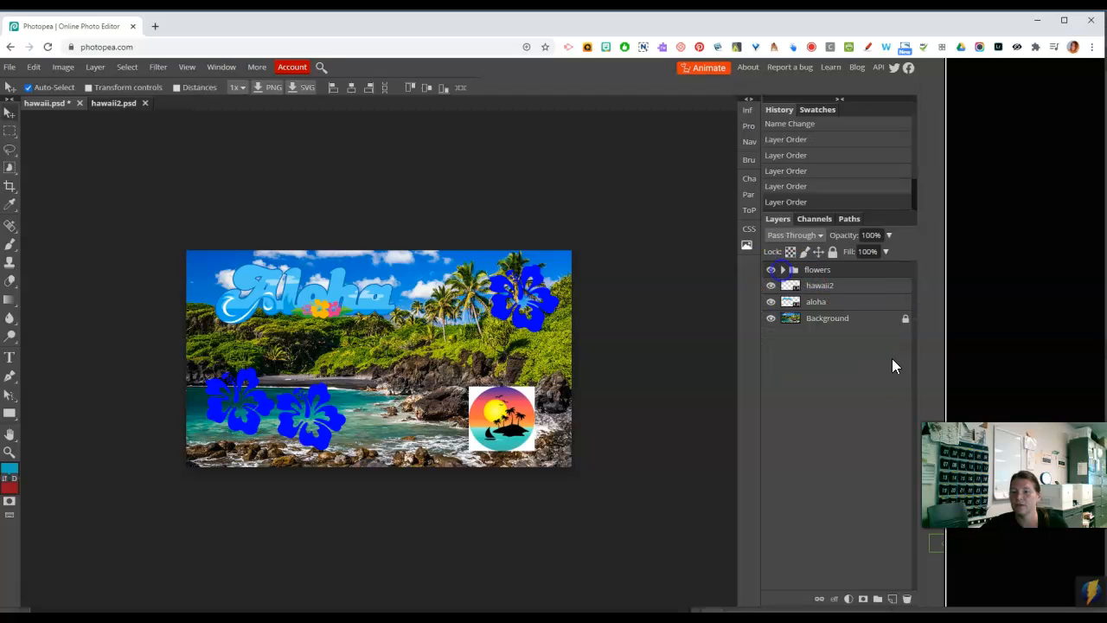
left_click(771, 269)
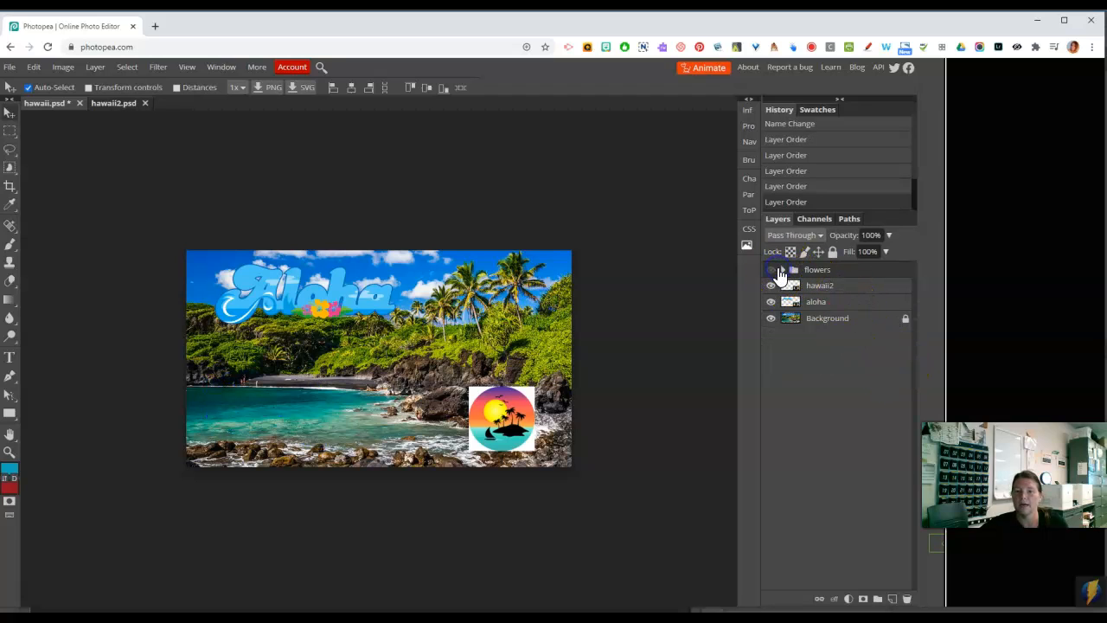
left_click(783, 270)
left_click(771, 272)
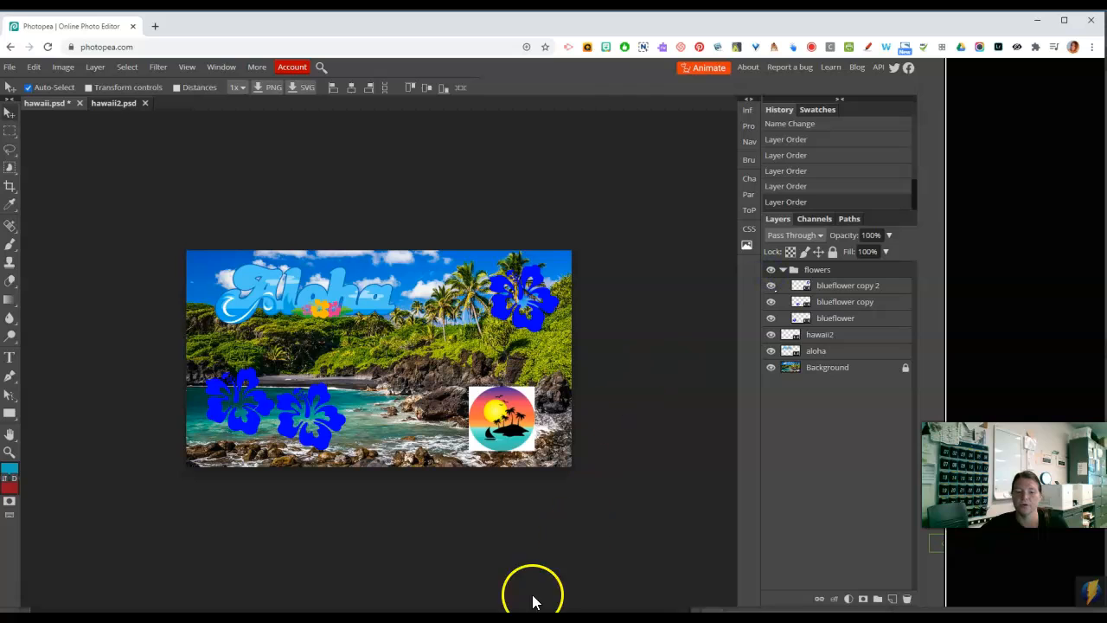
In Photoshop's hawaii3.psd, hide the aloha copy 2 layer, select aloha copy and toggle its visibility to check its artwork.
left_click(439, 618)
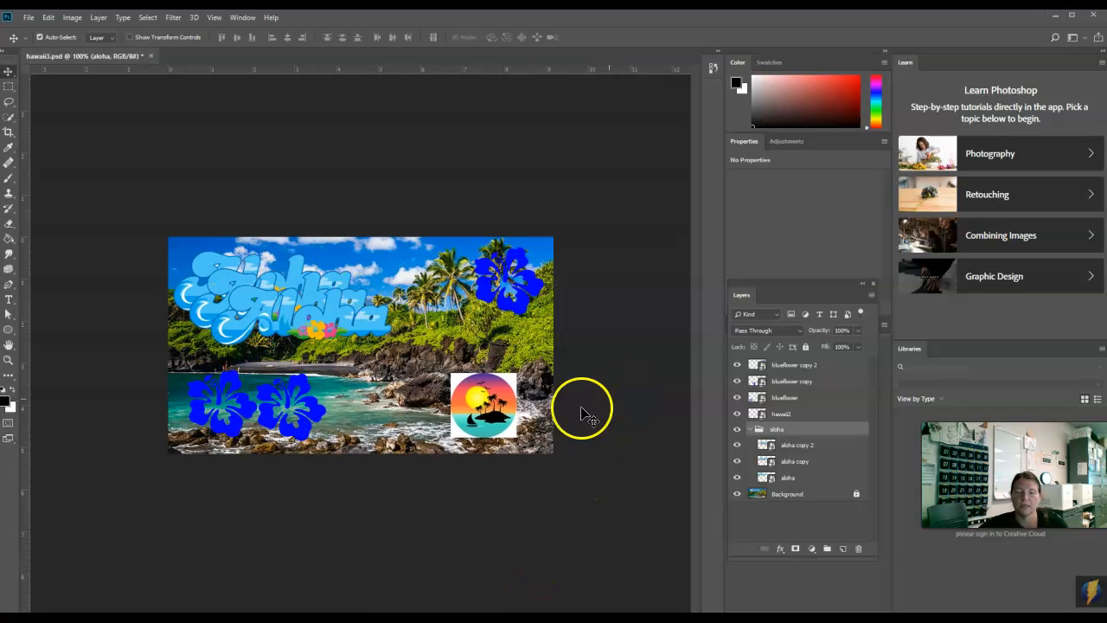
left_click(803, 451)
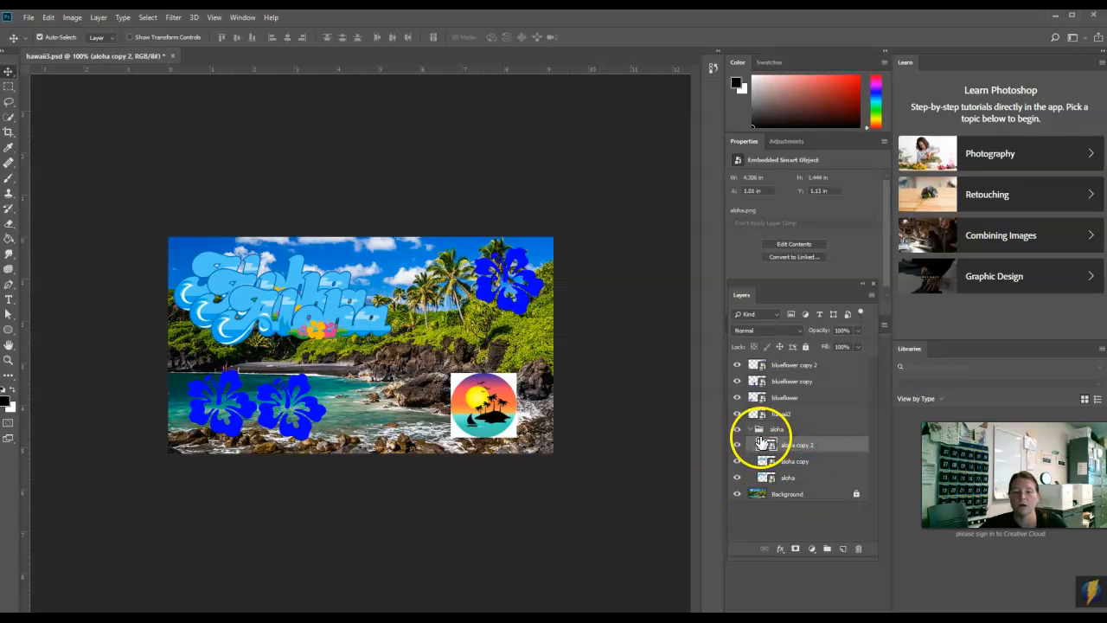
left_click(738, 445)
left_click(738, 445)
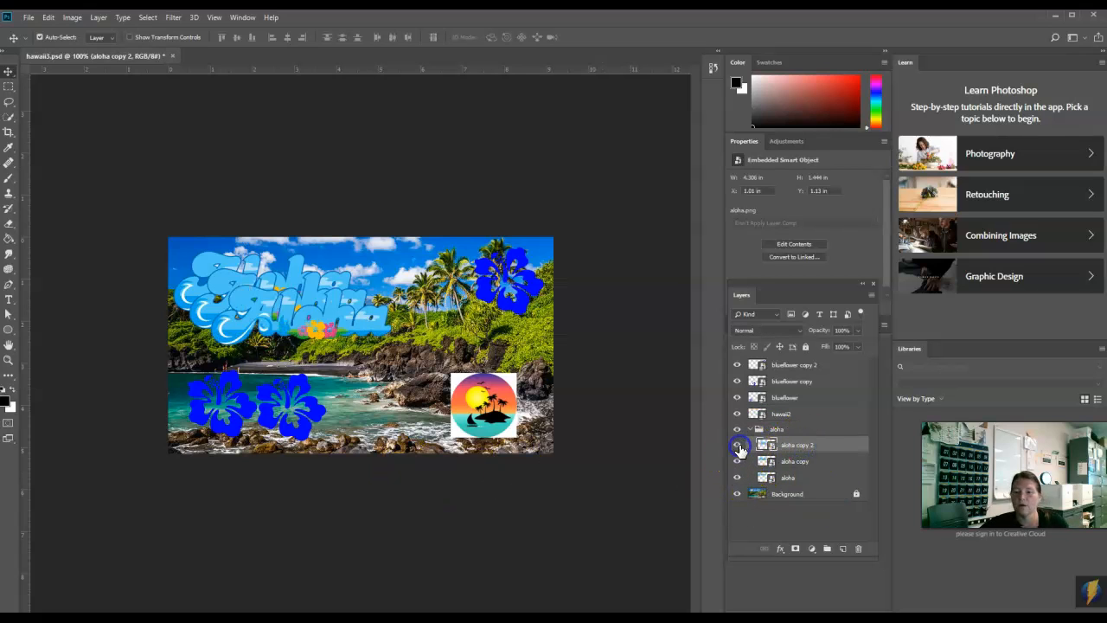
left_click(738, 445)
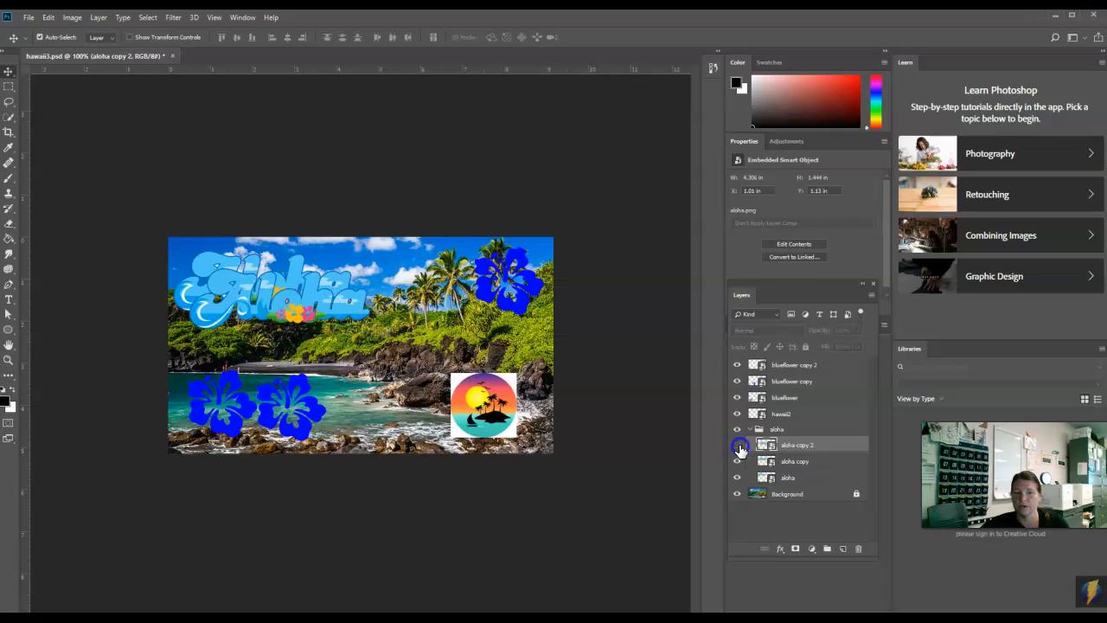
left_click(805, 466)
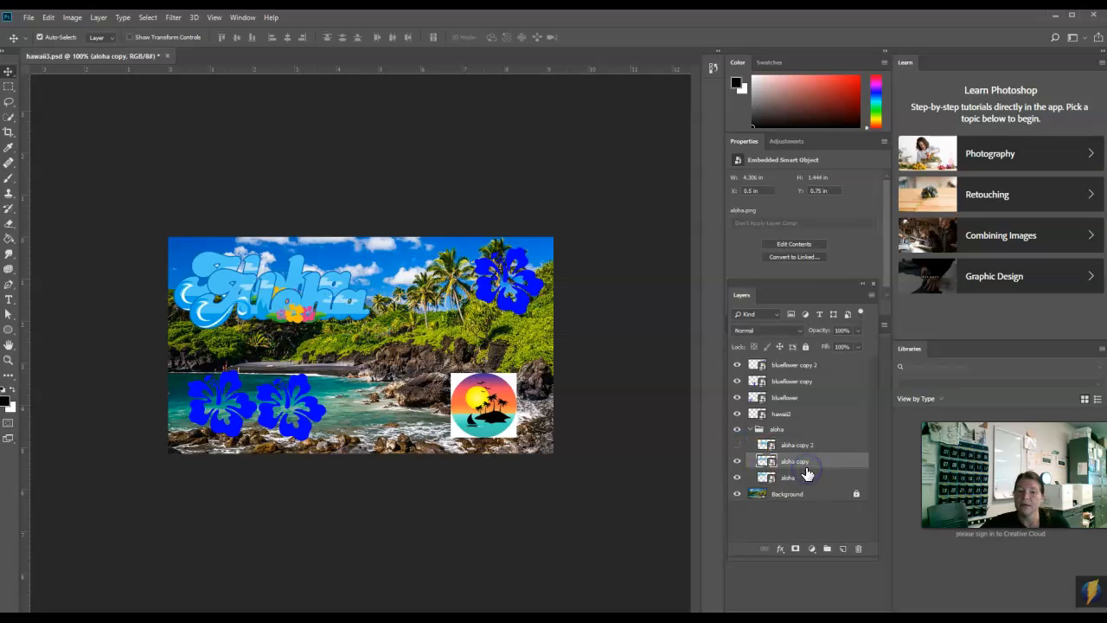
left_click(738, 462)
left_click(737, 463)
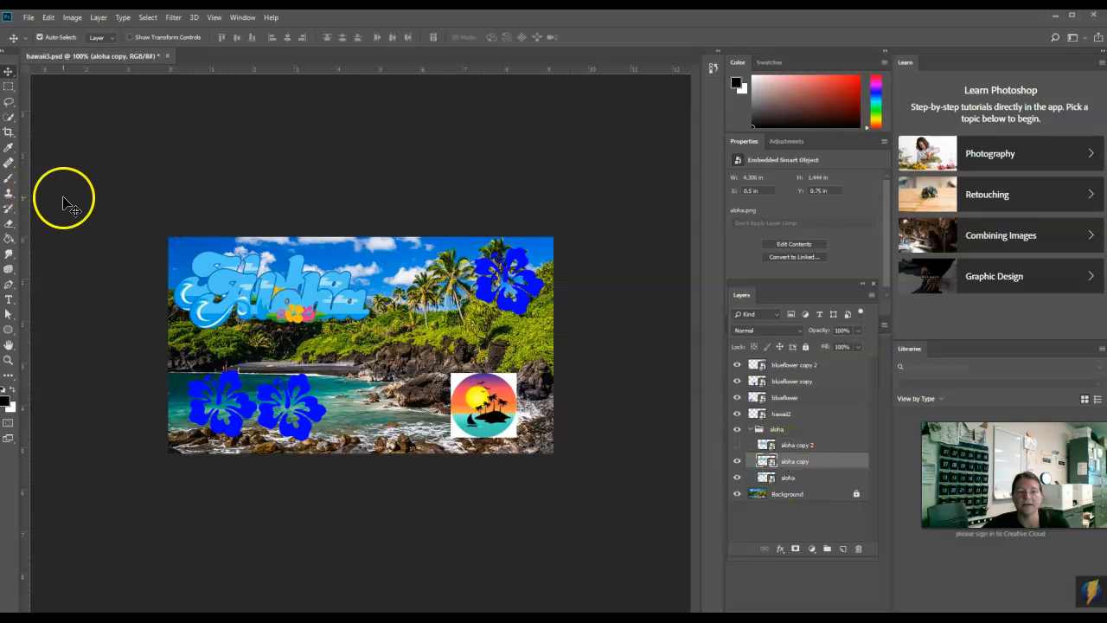
Review which image adjustments are available for the aloha copy smart object, and rasterize that layer.
left_click(73, 18)
mouse_move(83, 53)
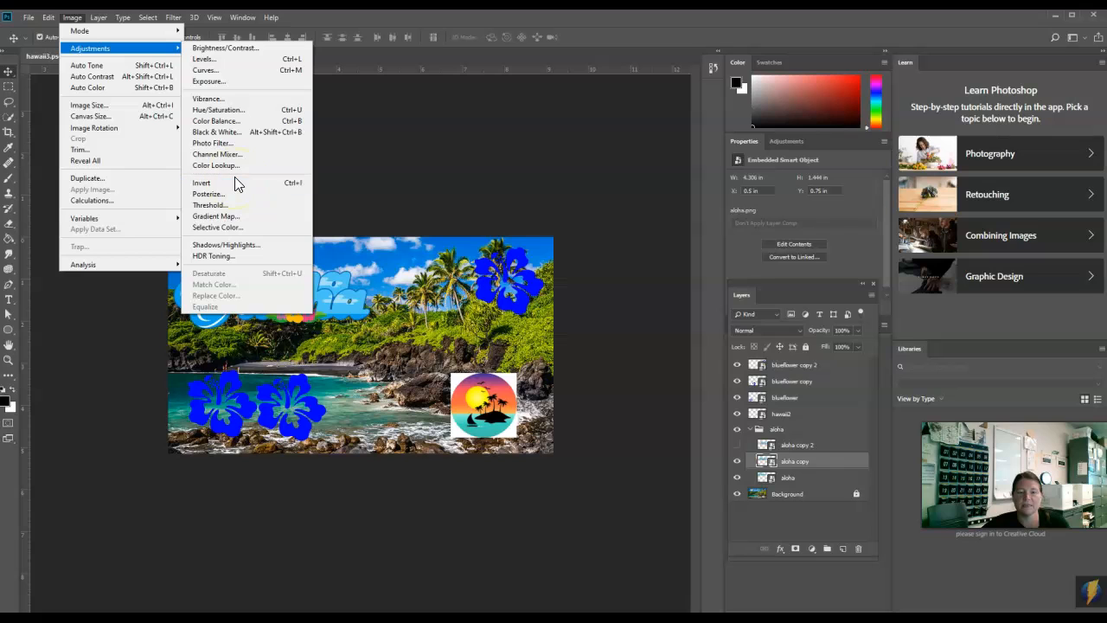
left_click(422, 61)
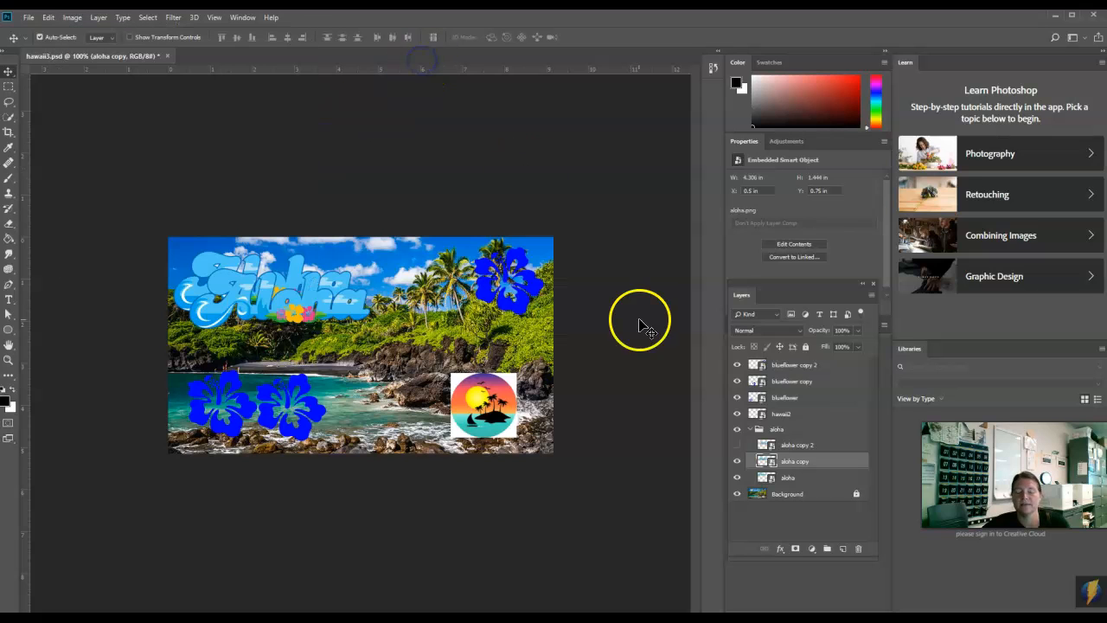
right_click(814, 461)
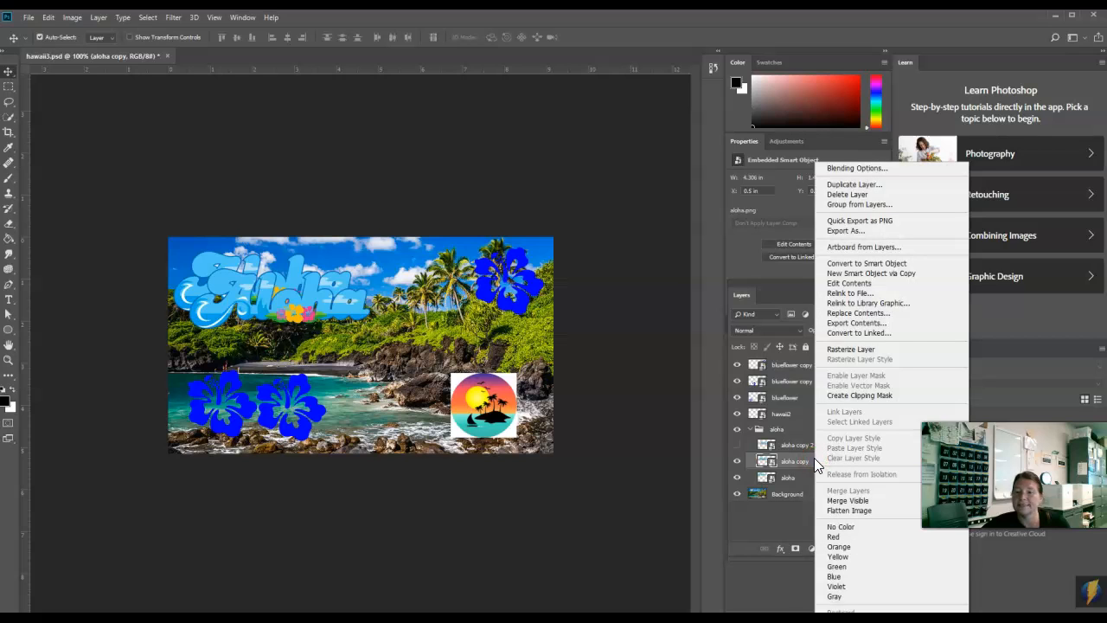
left_click(857, 350)
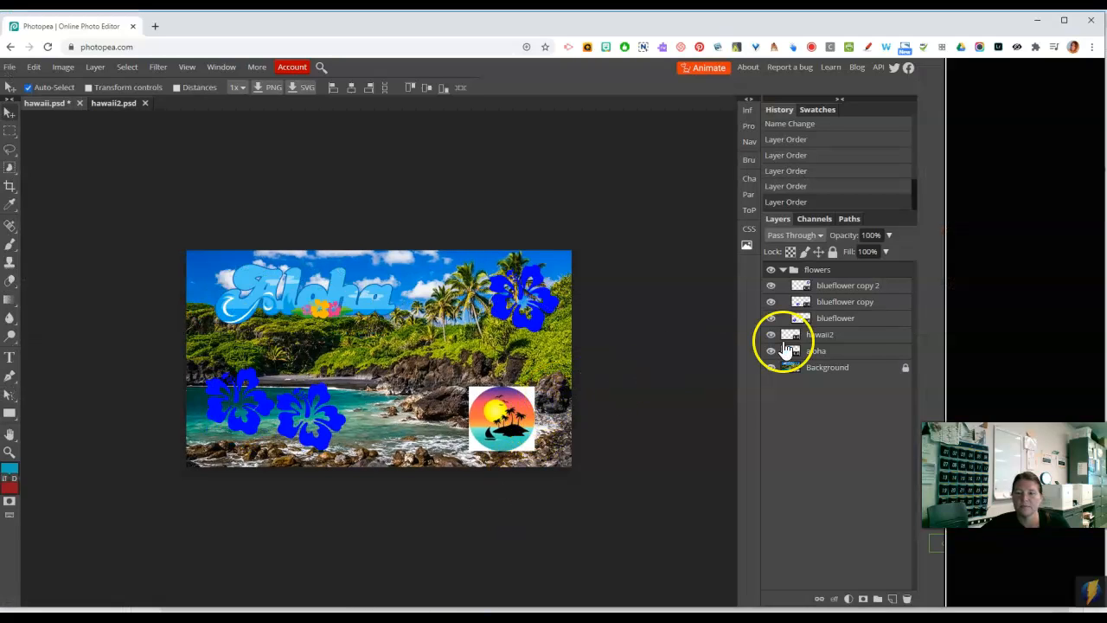
In Photopea's hawaii.psd, select the hawaii2 layer and locate its Rasterize command without applying it.
left_click(854, 294)
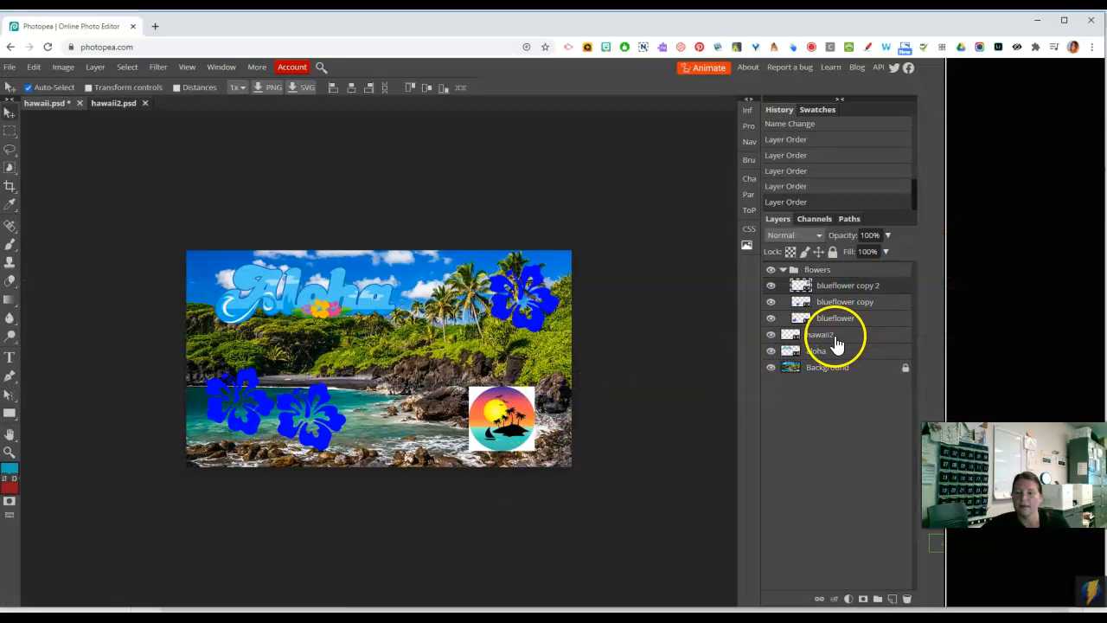
left_click(817, 339)
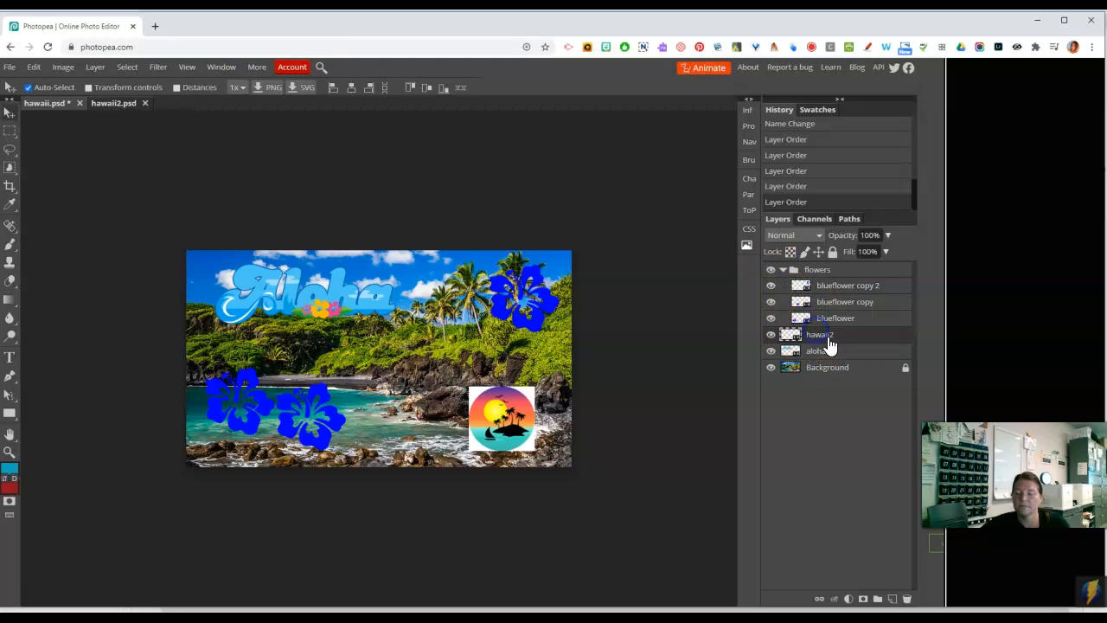
right_click(829, 342)
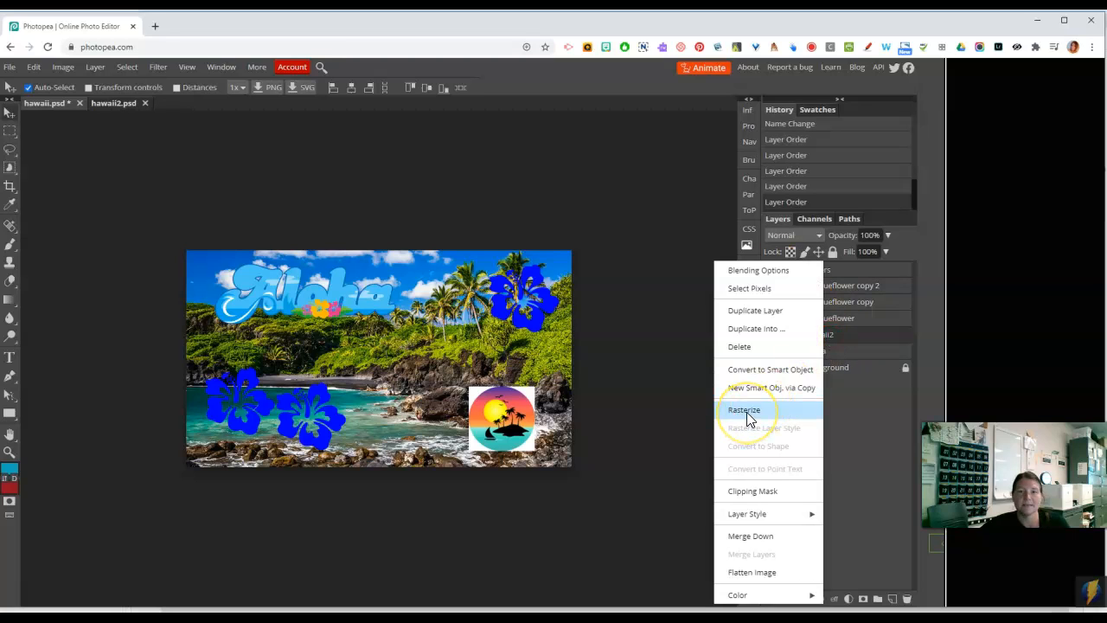
left_click(668, 436)
Return to Photoshop's hawaii3.psd and start a Black & White adjustment on the aloha copy layer, keeping the title in view.
left_click(514, 586)
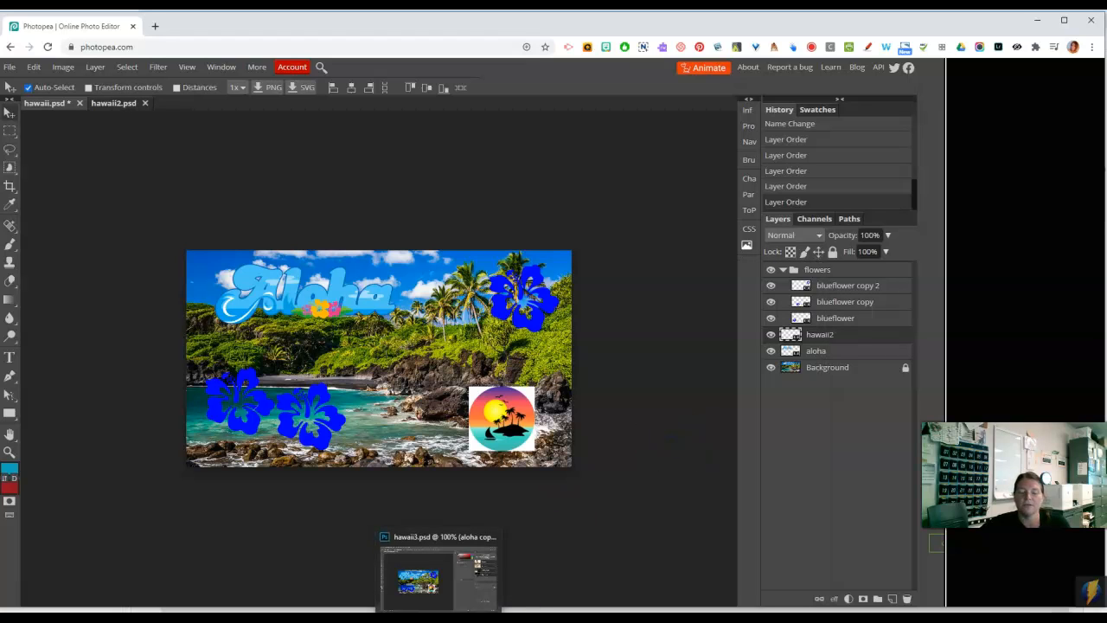
left_click(424, 578)
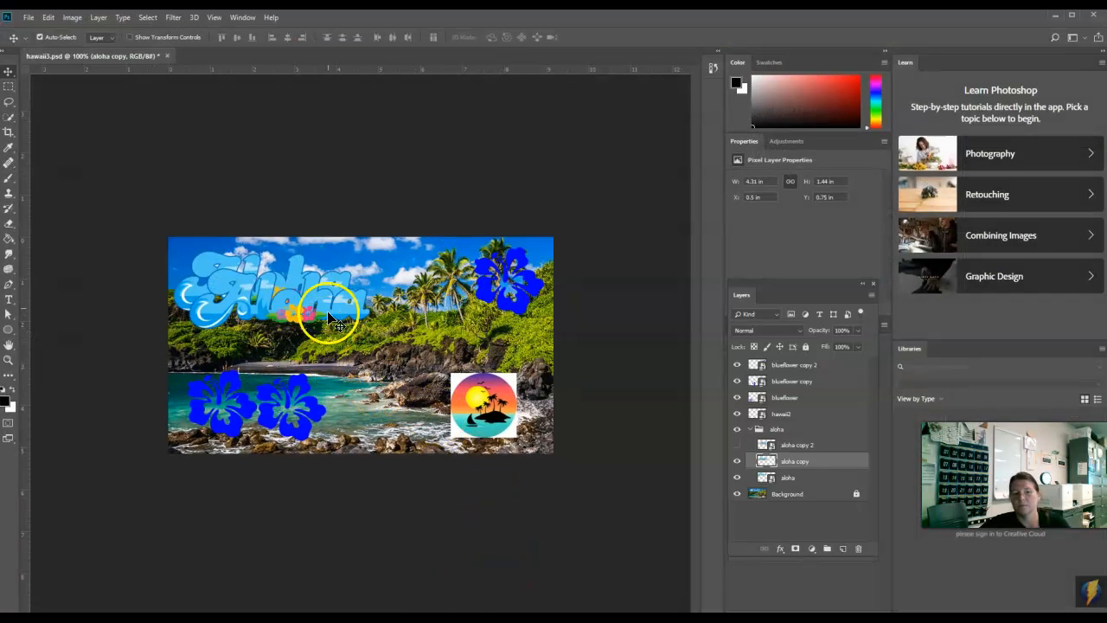
right_click(798, 464)
left_click(791, 465)
left_click_drag(772, 449, 711, 465)
left_click(71, 18)
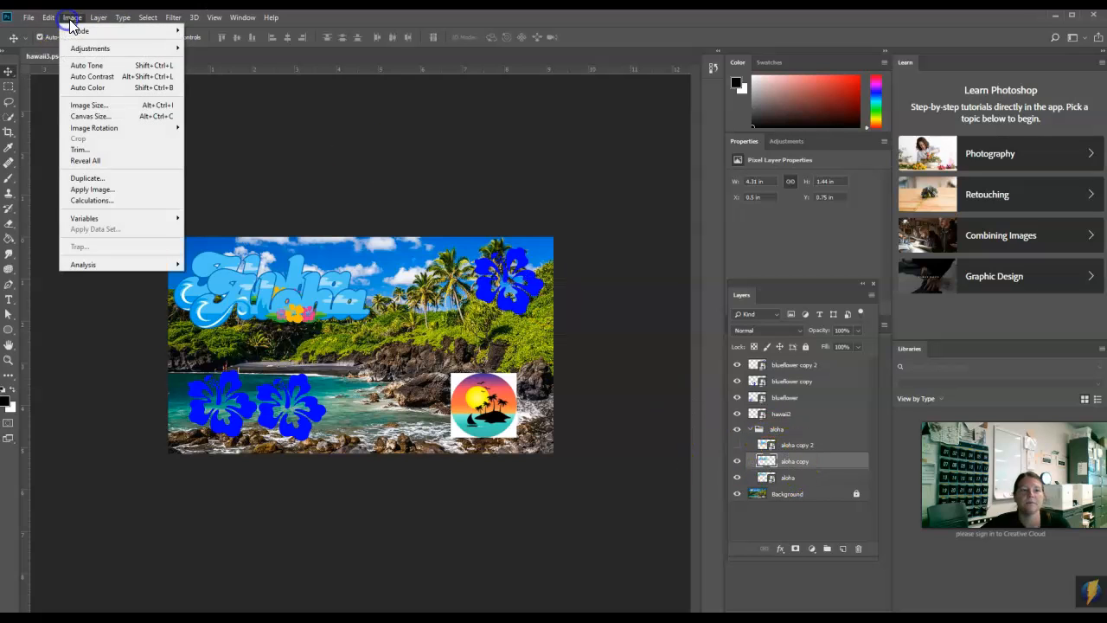
left_click(78, 49)
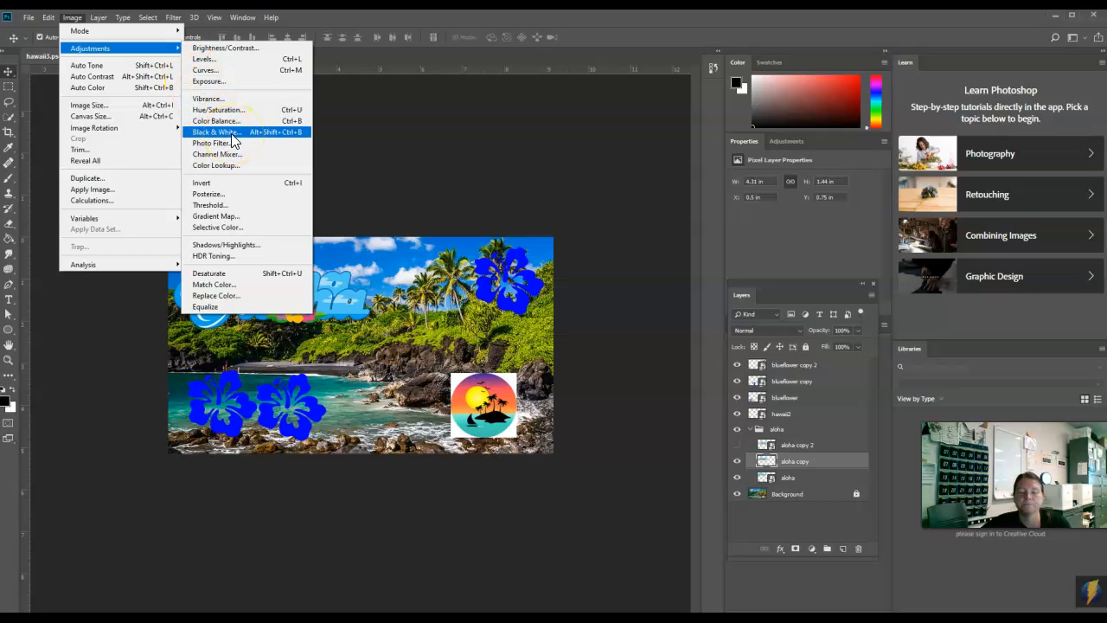
left_click(217, 132)
left_click_drag(359, 198, 563, 199)
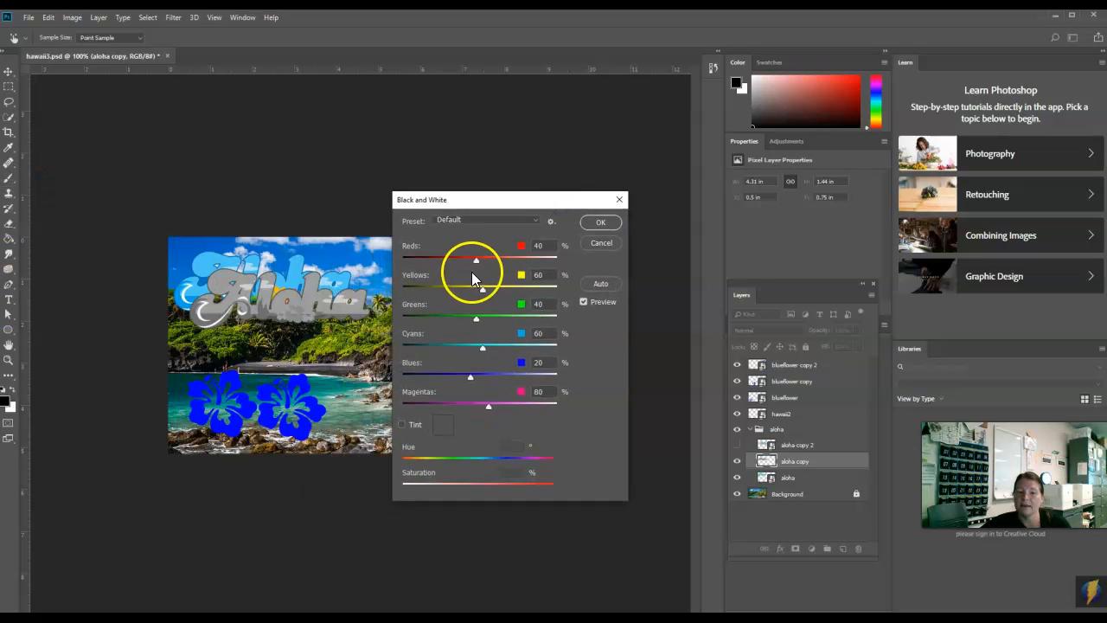
Tint the aloha copy layer with a hue of 234° and a saturation of 92%, and apply the adjustment.
left_click(403, 425)
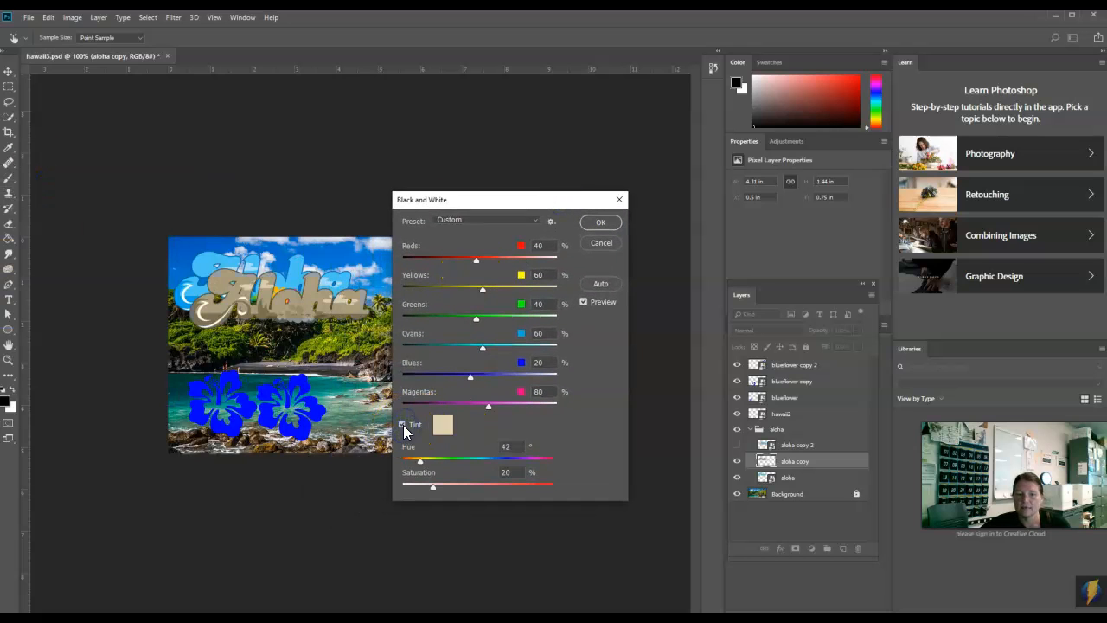
left_click_drag(420, 468, 509, 467)
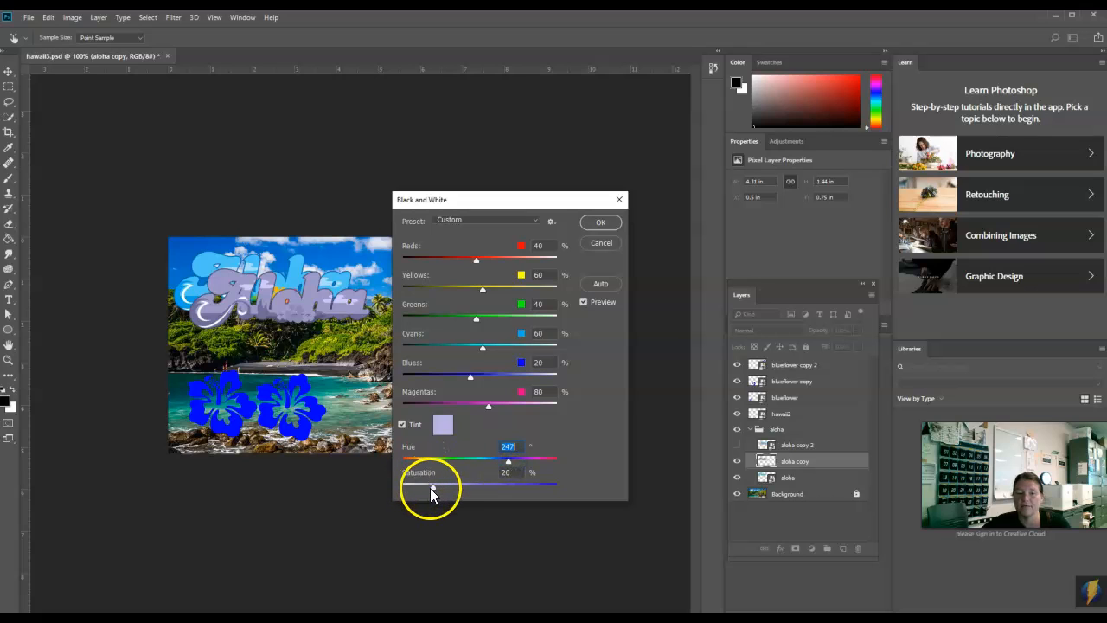
left_click_drag(434, 489, 544, 487)
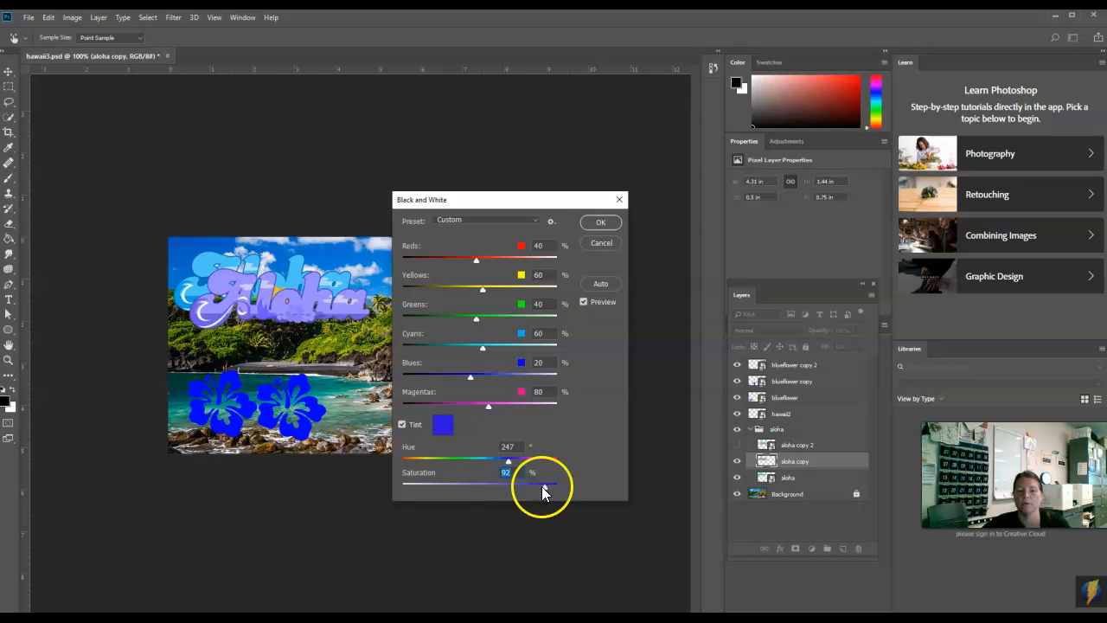
left_click(505, 461)
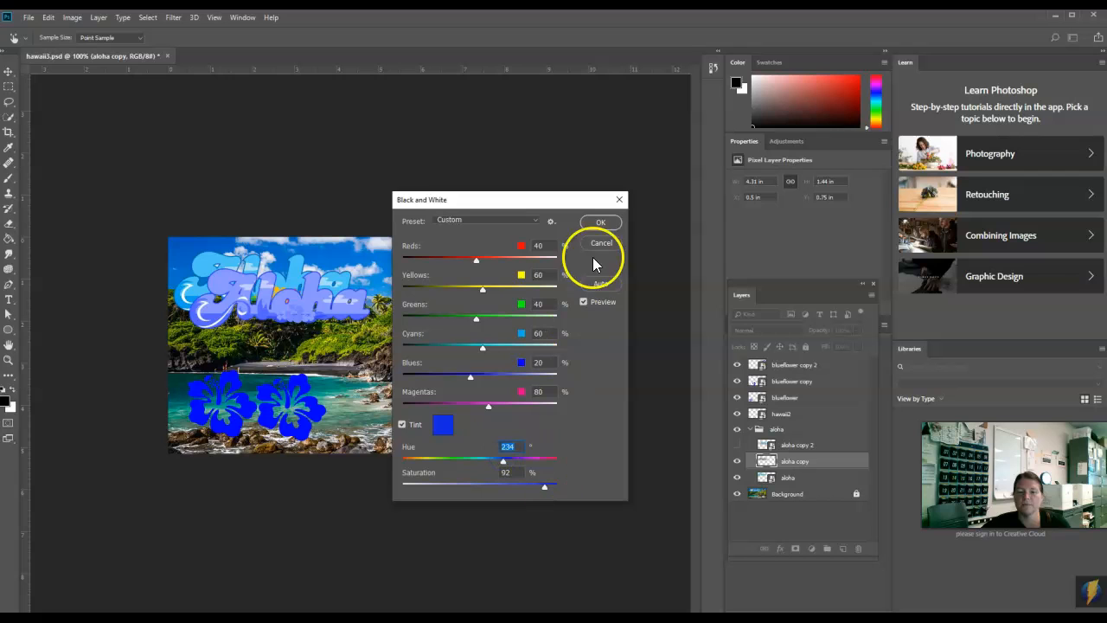
left_click(600, 223)
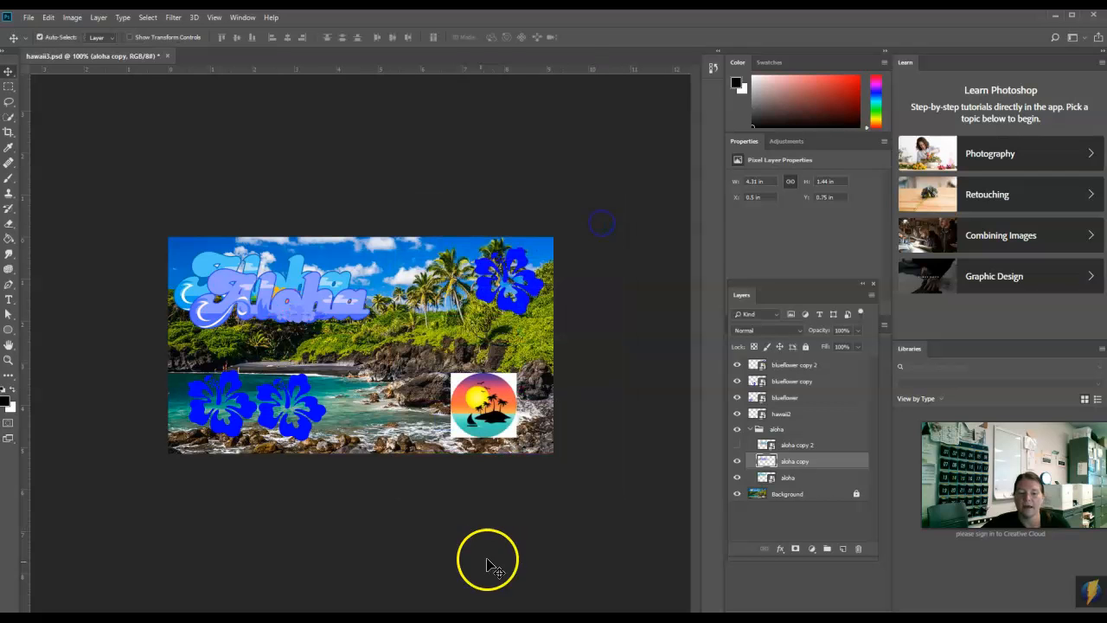
In Photopea's hawaii.psd, duplicate the Aloha title with the copy offset slightly down and to the right of the original.
left_click(636, 593)
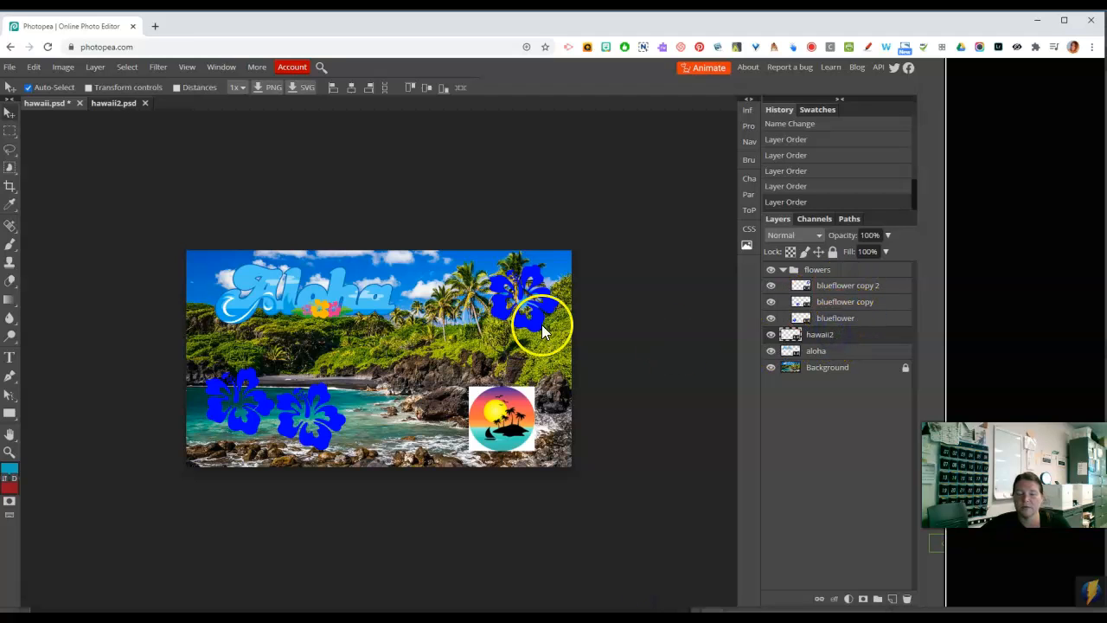
left_click_drag(327, 294, 350, 311, "alt")
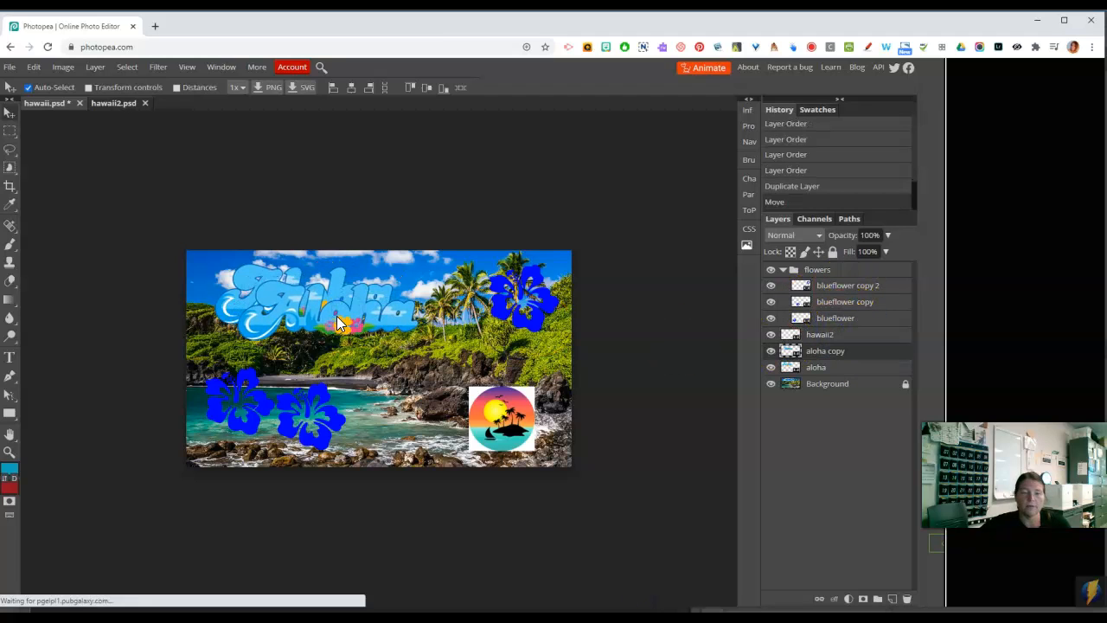
left_click(68, 67)
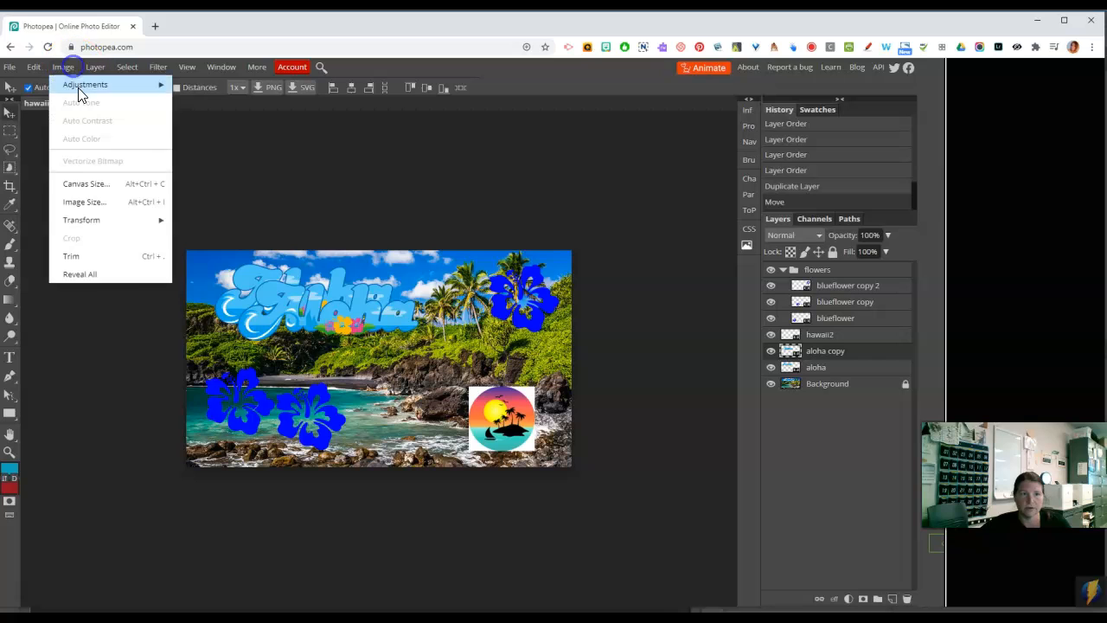
mouse_move(79, 85)
left_click(216, 215)
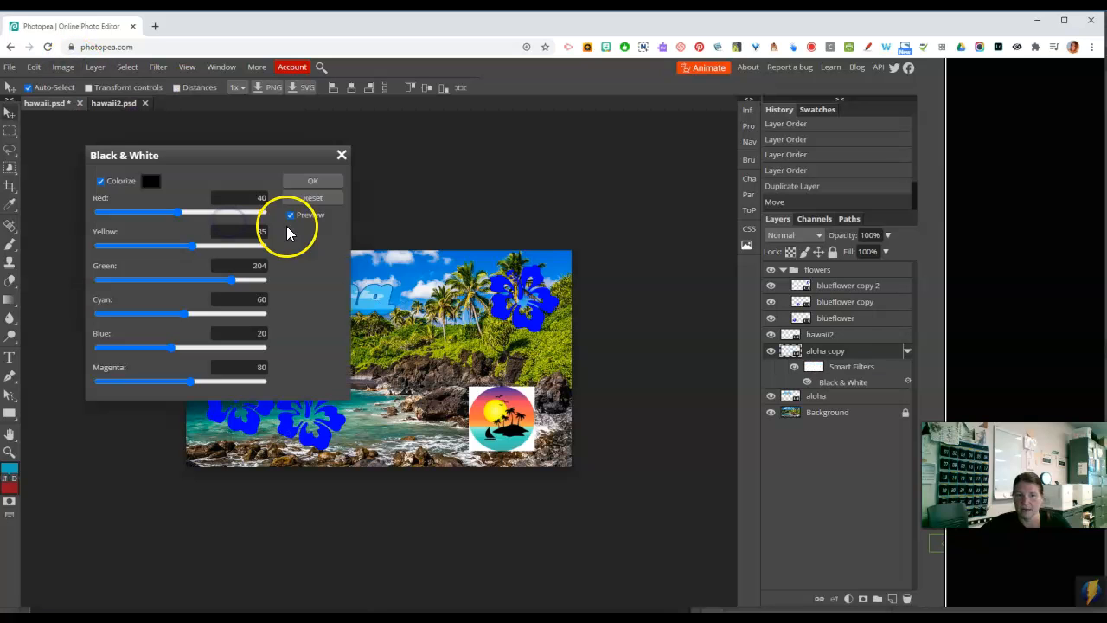
left_click_drag(187, 157, 573, 230)
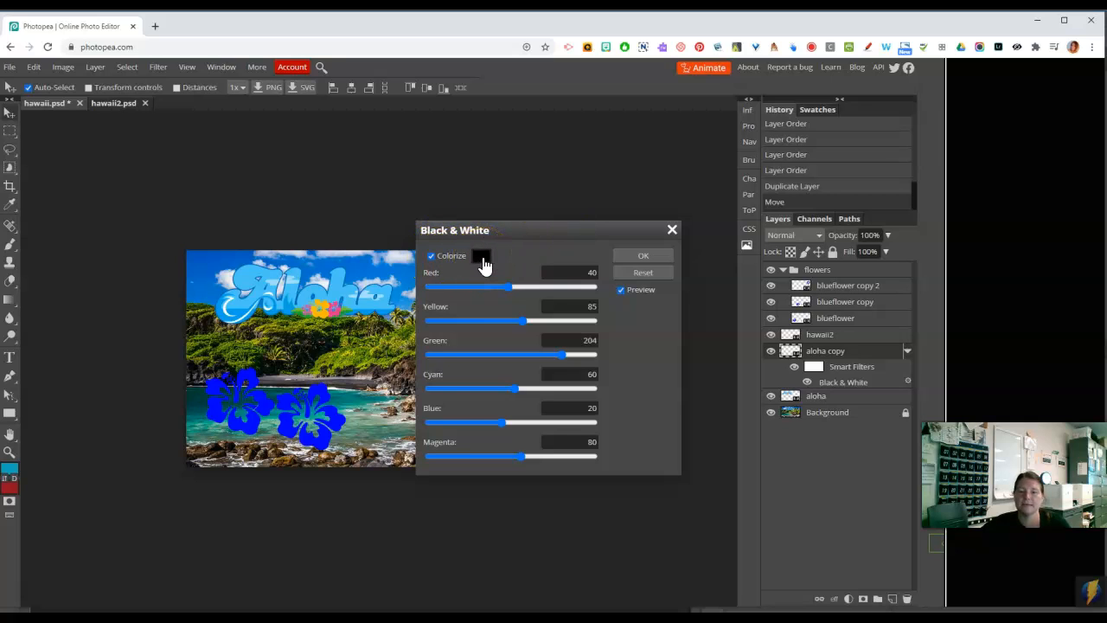
left_click(483, 257)
left_click(337, 308)
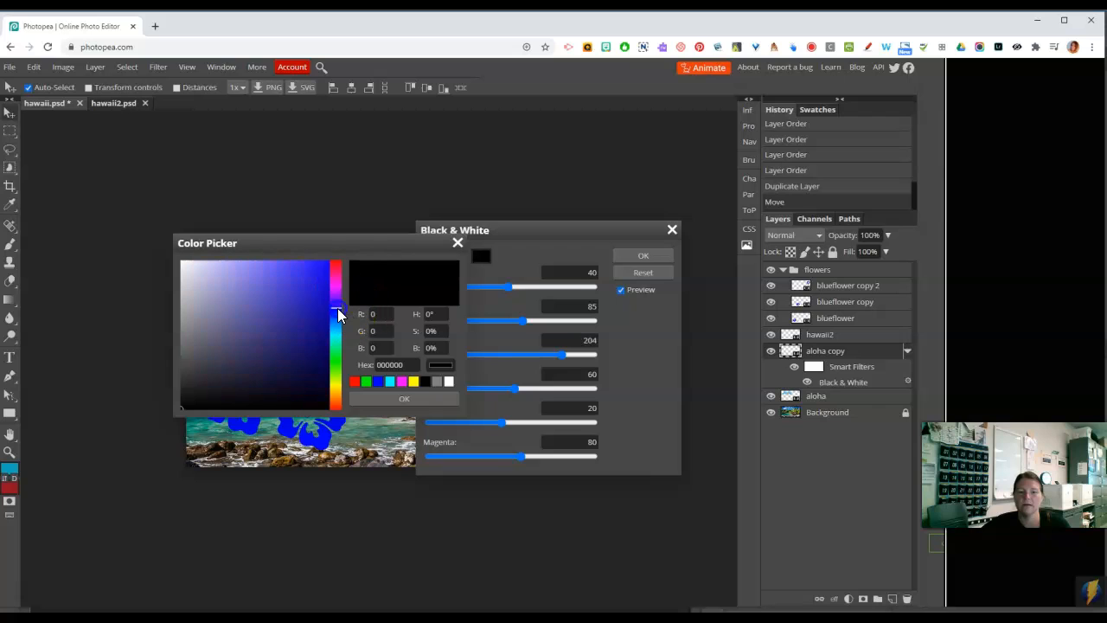
left_click(337, 315)
left_click(320, 353)
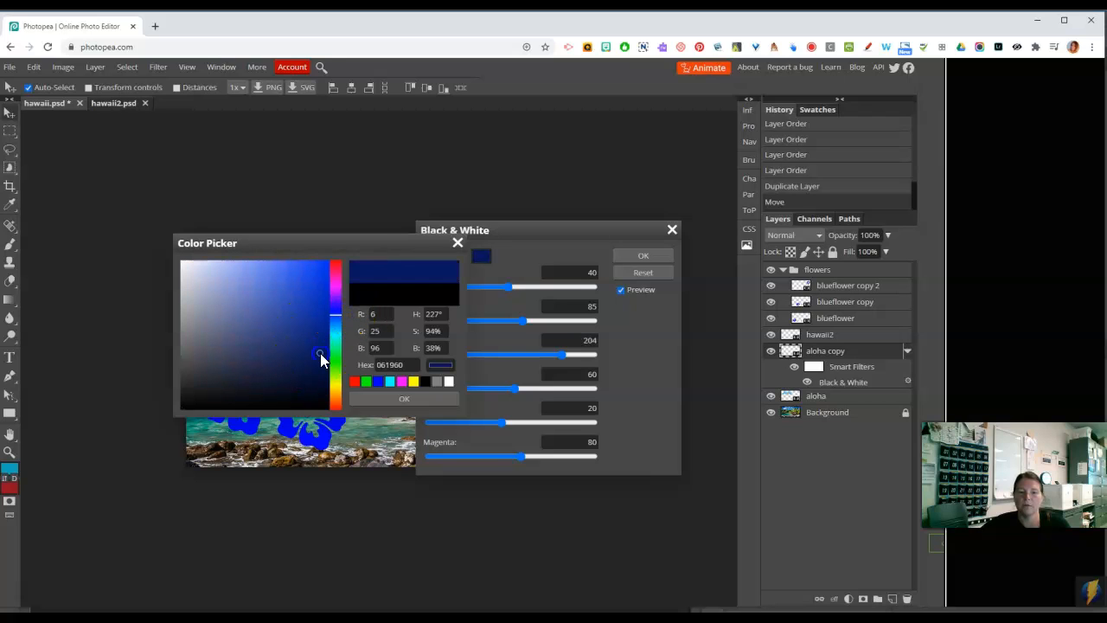
left_click_drag(365, 257, 534, 201)
left_click(605, 407)
left_click(440, 225)
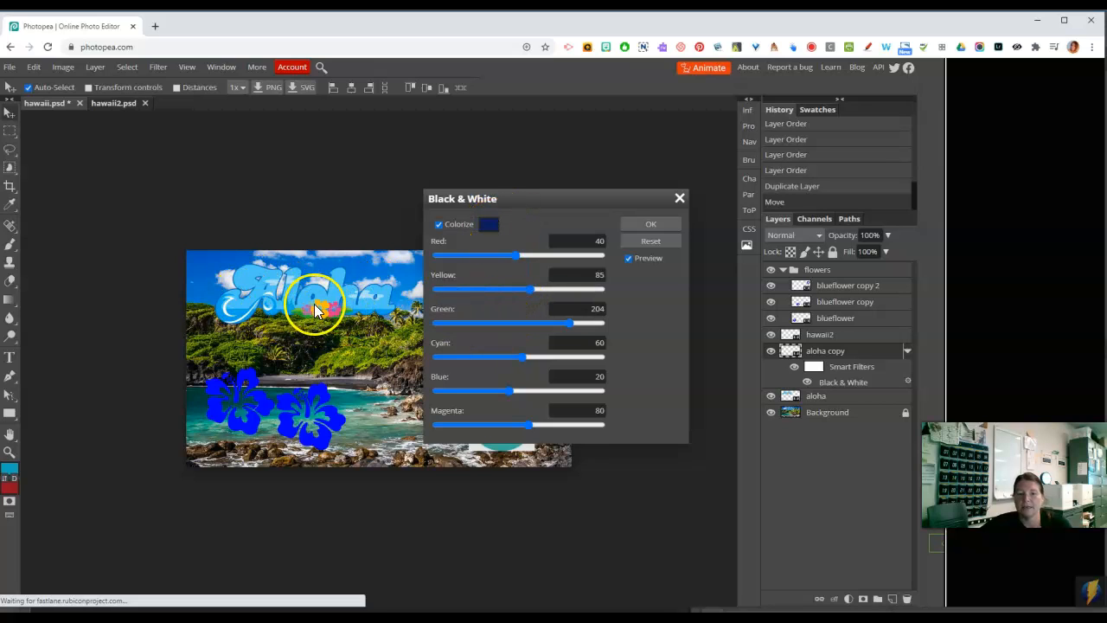
left_click_drag(519, 257, 573, 289)
left_click_drag(560, 326, 593, 322)
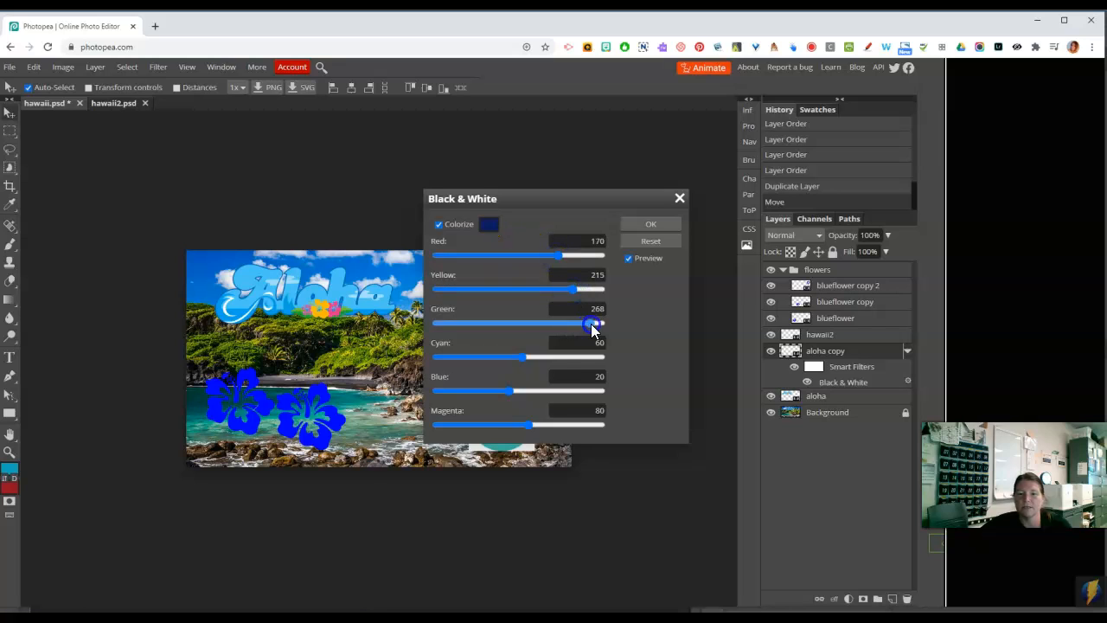
left_click_drag(526, 357, 567, 358)
left_click_drag(498, 396, 564, 390)
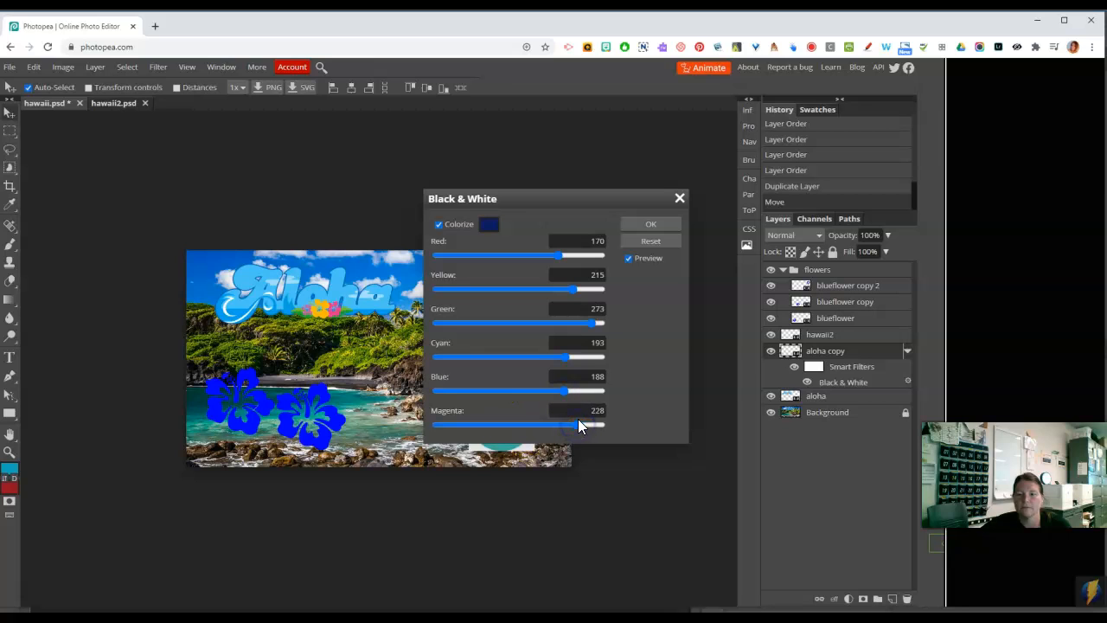
left_click(680, 199)
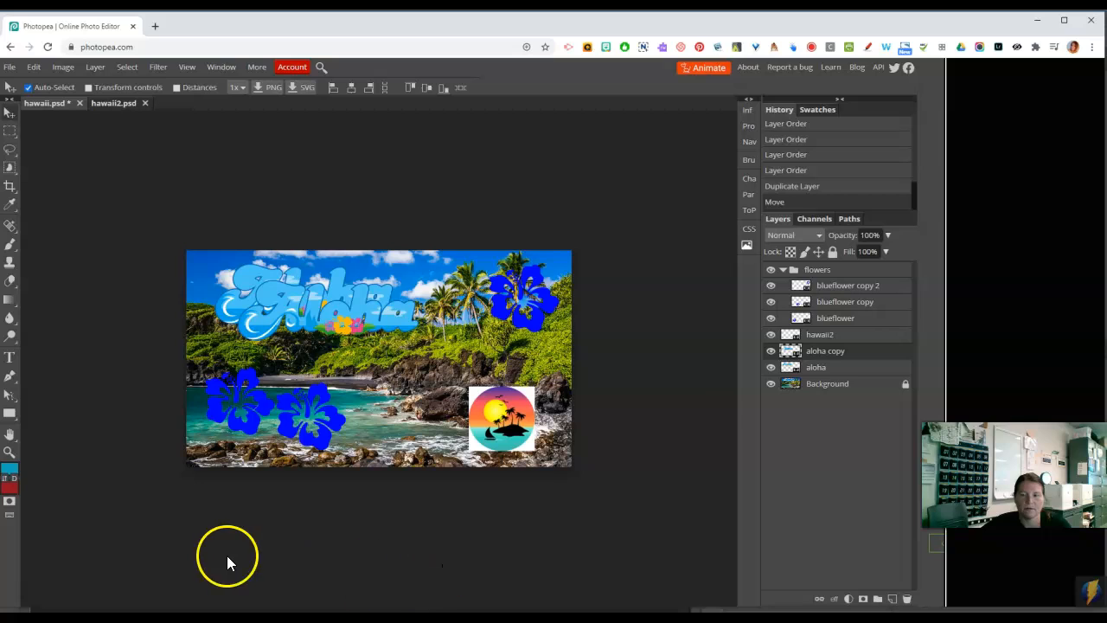
Rasterize the aloha copy layer in hawaii.psd.
left_click(825, 356)
left_click(804, 358)
right_click(815, 358)
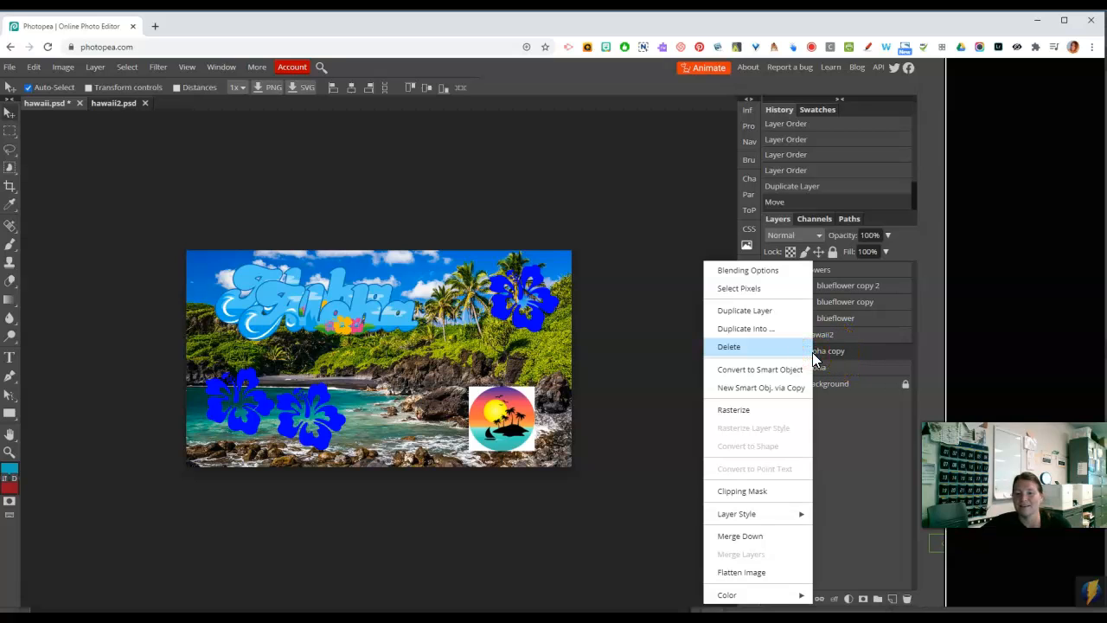
left_click(767, 411)
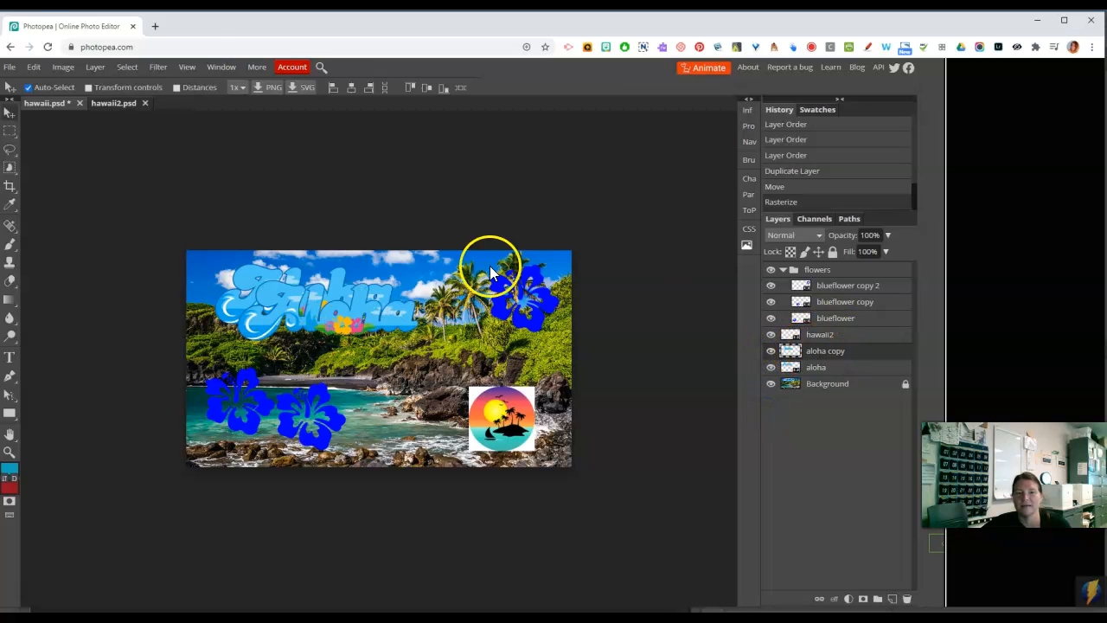
Apply a Black & White adjustment to the aloha copy layer, colorized dark blue with Blue lowered to about -83.
left_click(62, 66)
mouse_move(157, 85)
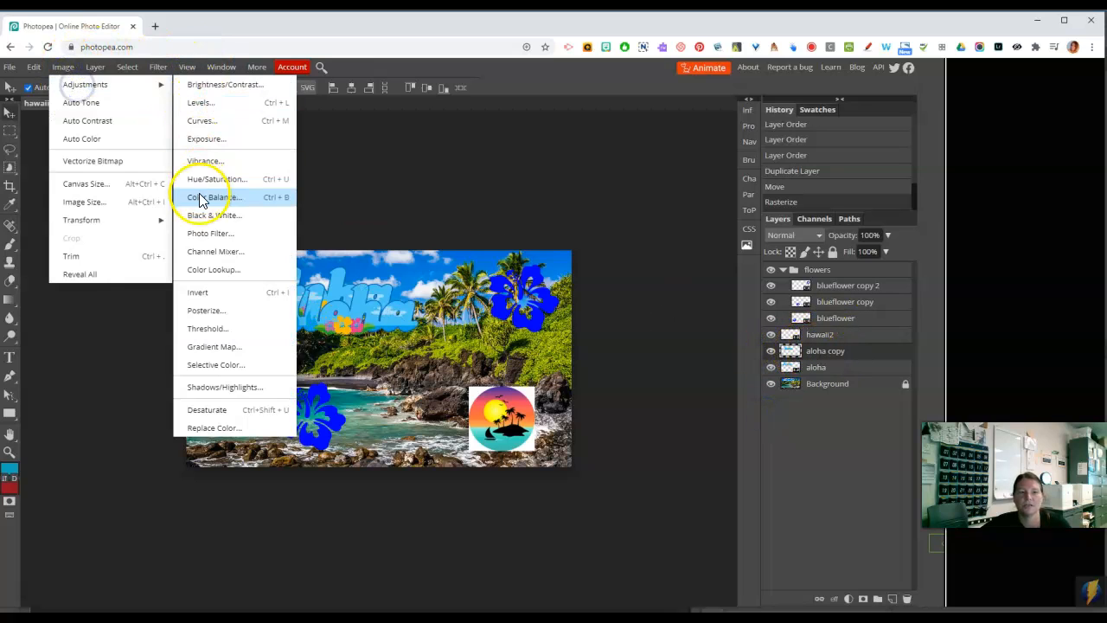
left_click(217, 217)
left_click(459, 224)
left_click(490, 225)
left_click_drag(509, 328, 515, 356)
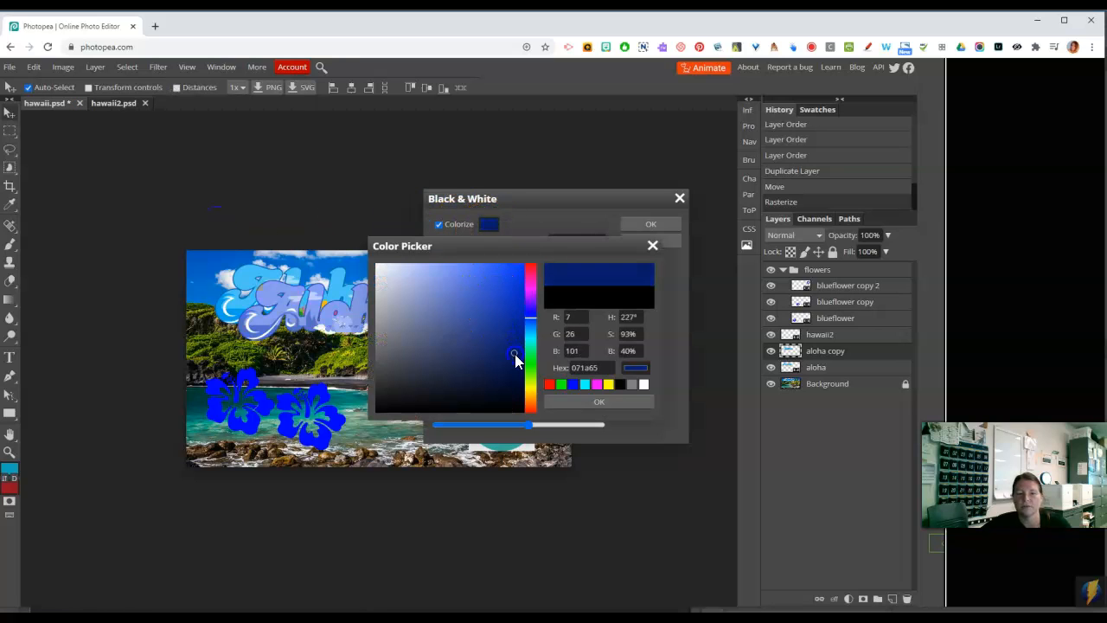
left_click(581, 404)
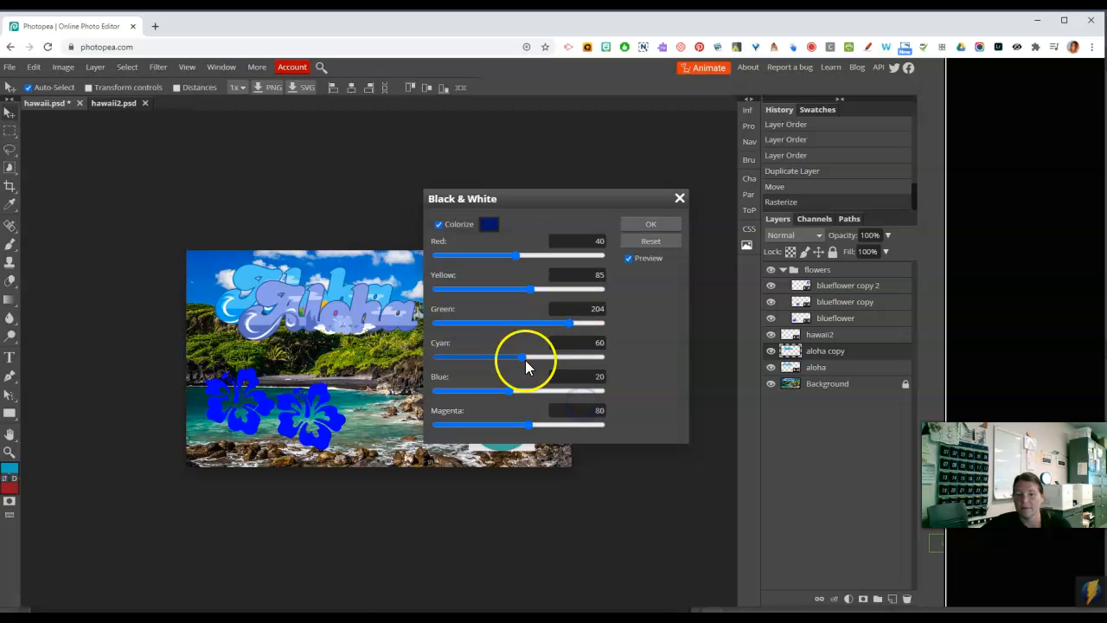
left_click_drag(511, 391, 475, 392)
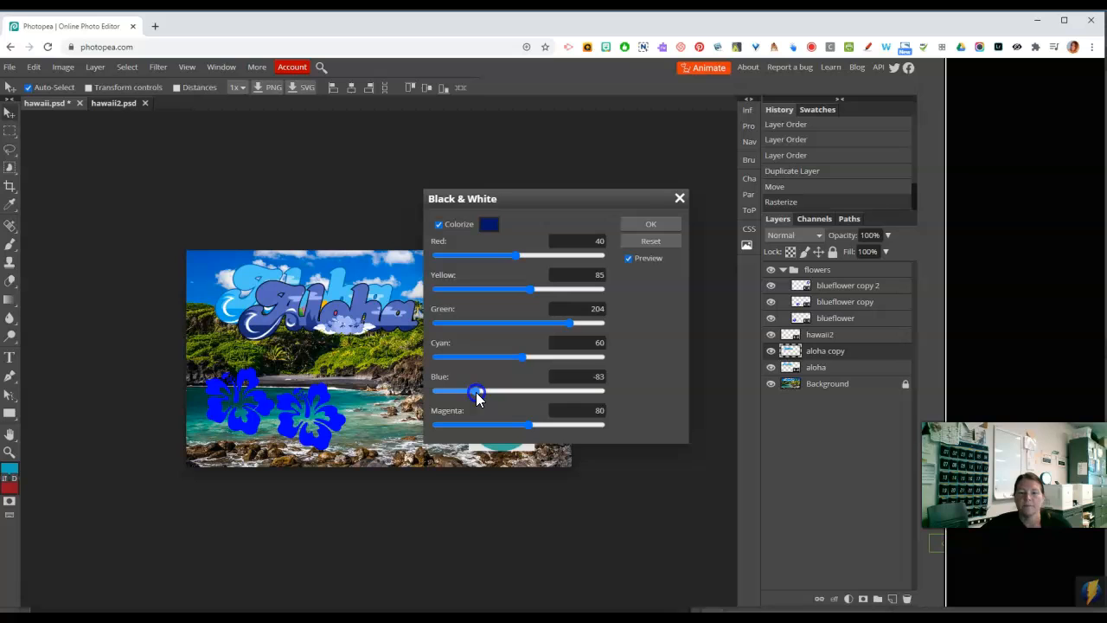
left_click(650, 227)
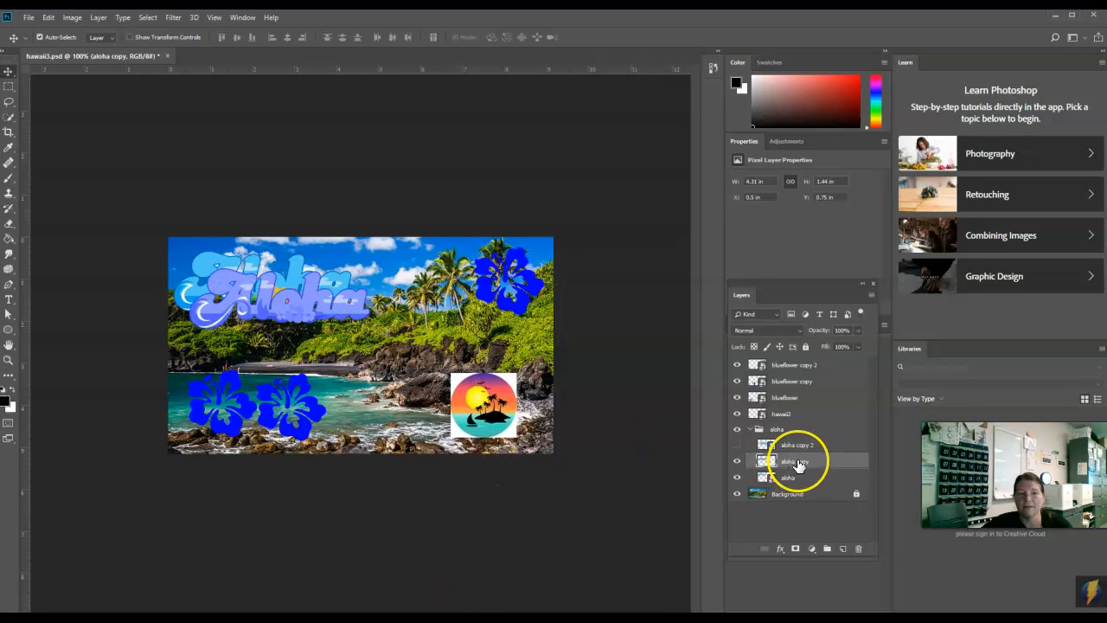
Return to Photoshop's hawaii3.psd, hide the aloha copy layer and rasterize the original aloha layer.
left_click(737, 462)
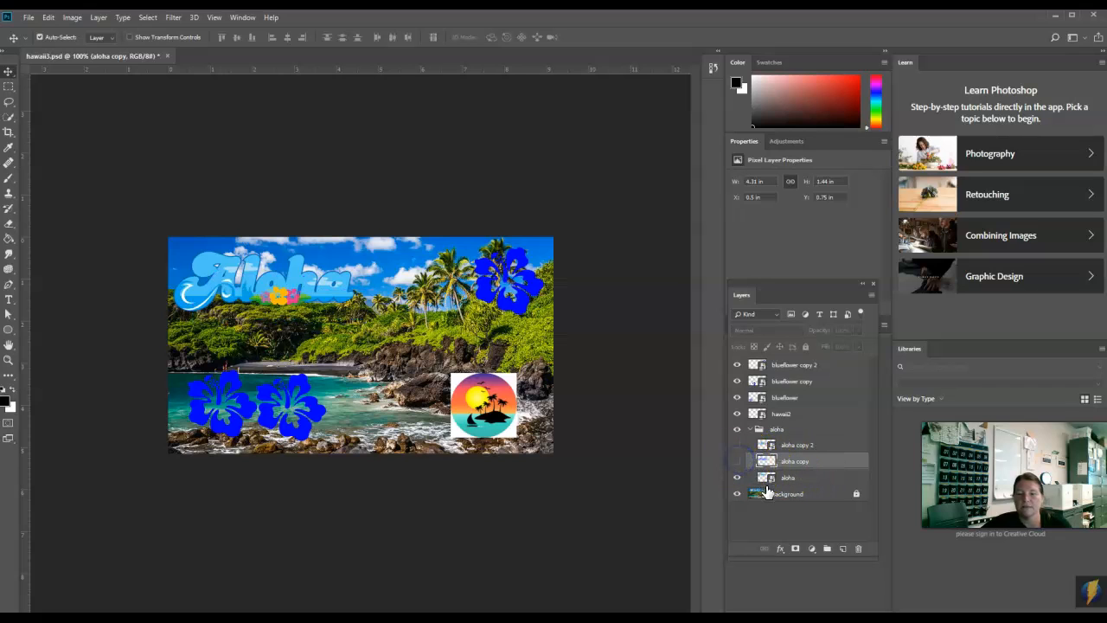
left_click(777, 481)
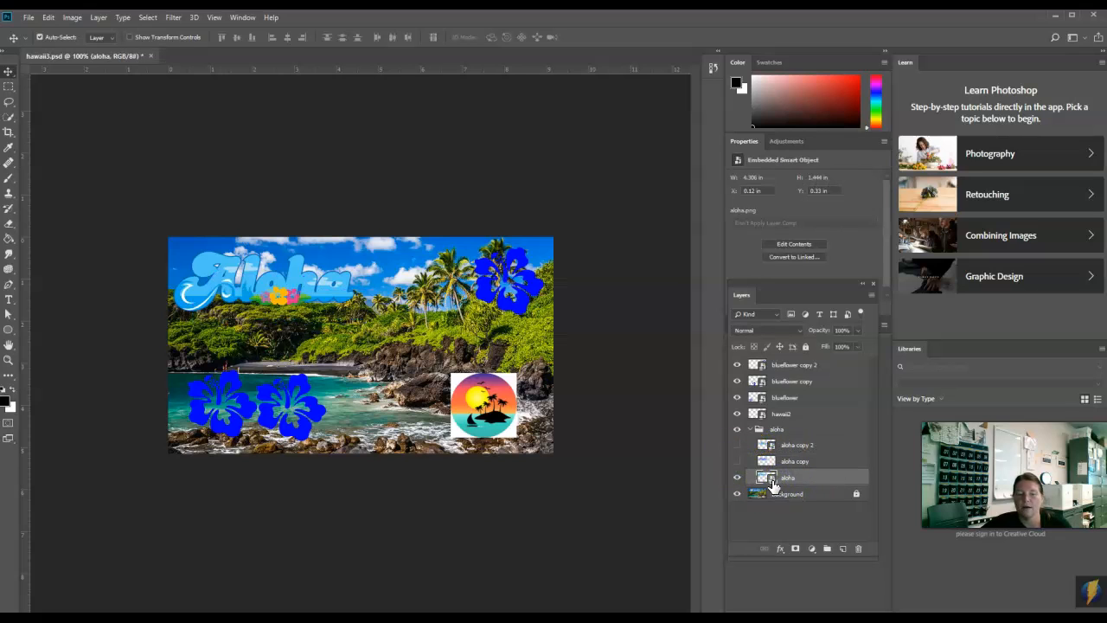
right_click(830, 487)
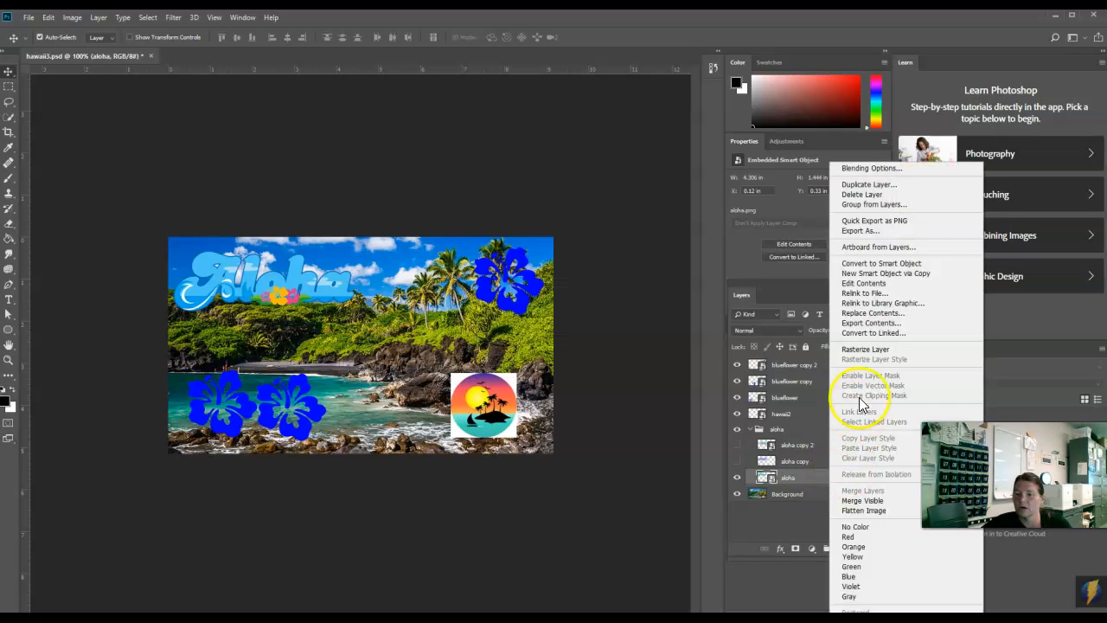
left_click(878, 350)
Turn the aloha layer dark gray with an untinted Black & White adjustment, setting Blues to -98%.
left_click(76, 18)
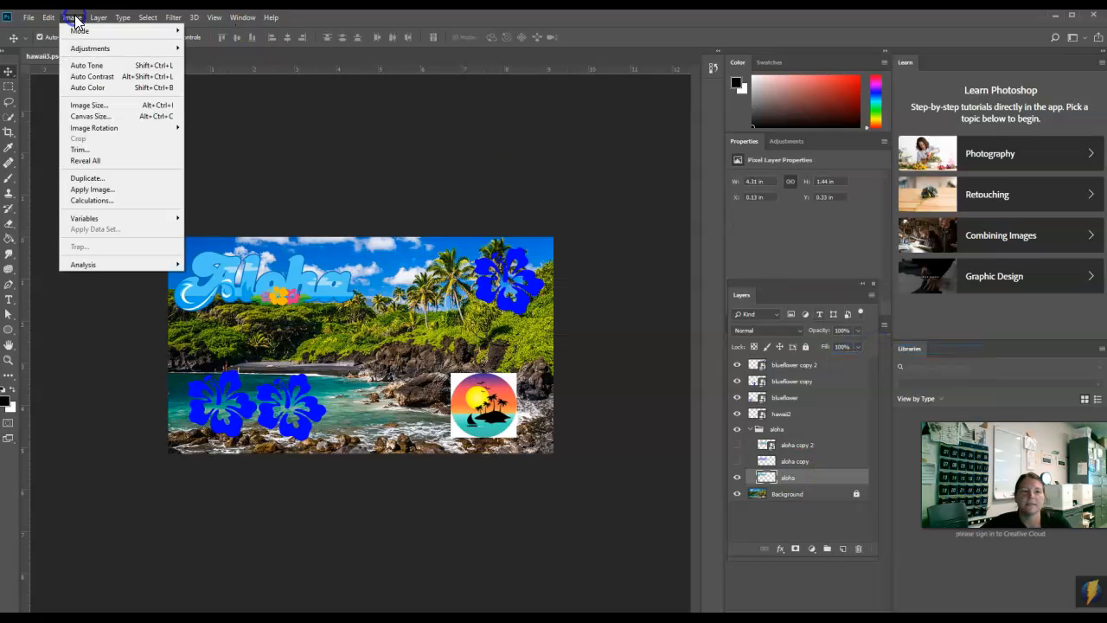
mouse_move(81, 46)
left_click(226, 133)
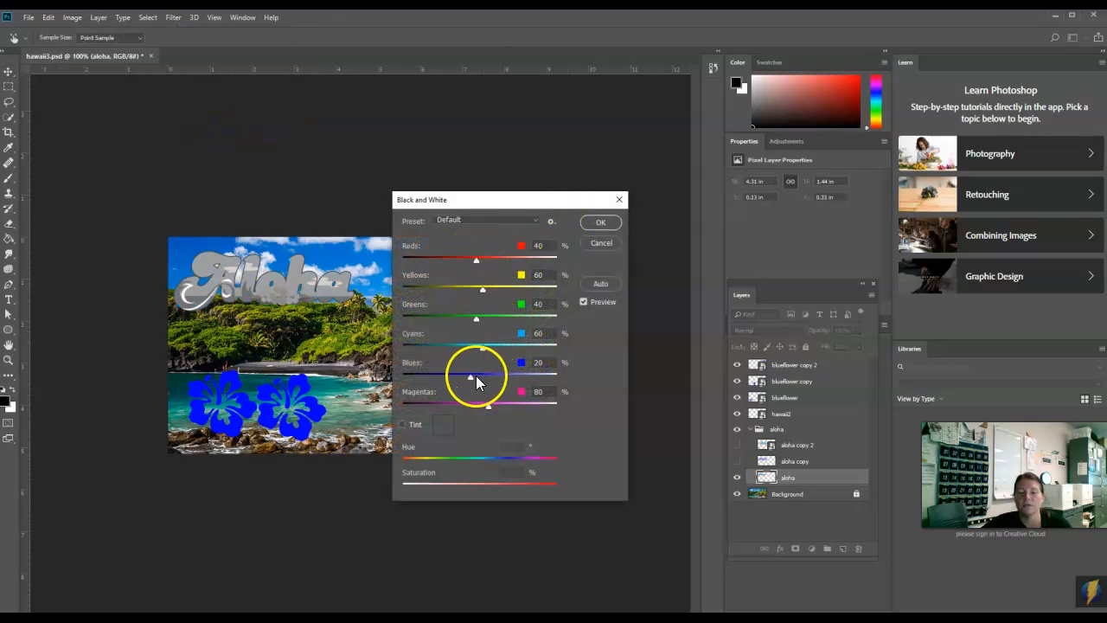
mouse_move(452, 377)
left_mouse_down()
mouse_move(424, 382)
mouse_move(435, 378)
left_mouse_up()
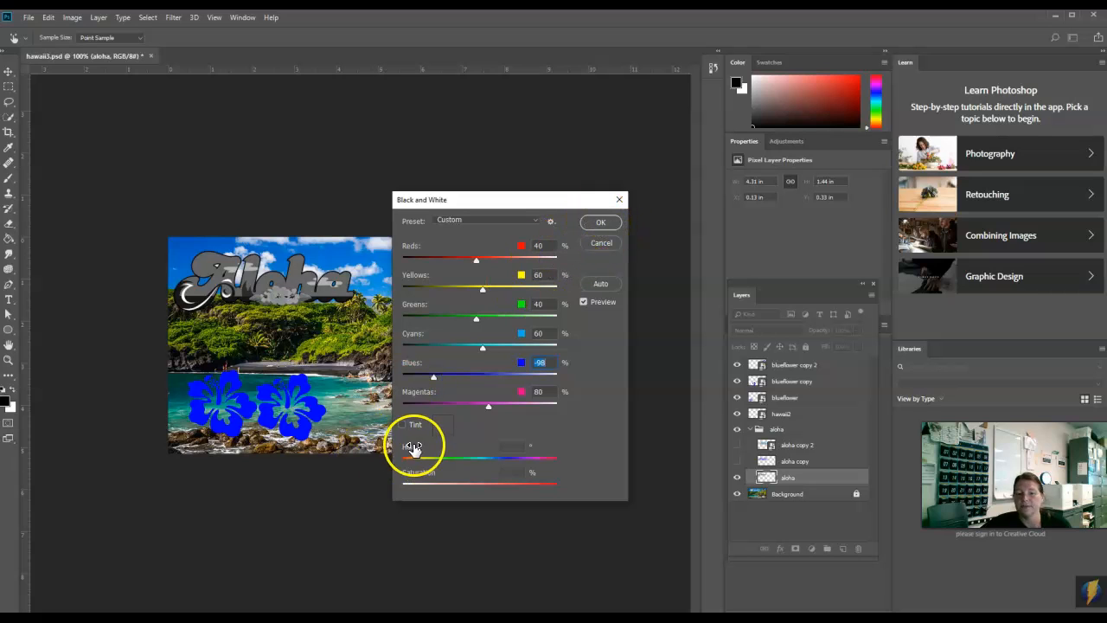
left_click(597, 223)
Make the aloha copy and aloha copy 2 layers visible again and select aloha copy 2.
left_click(737, 461)
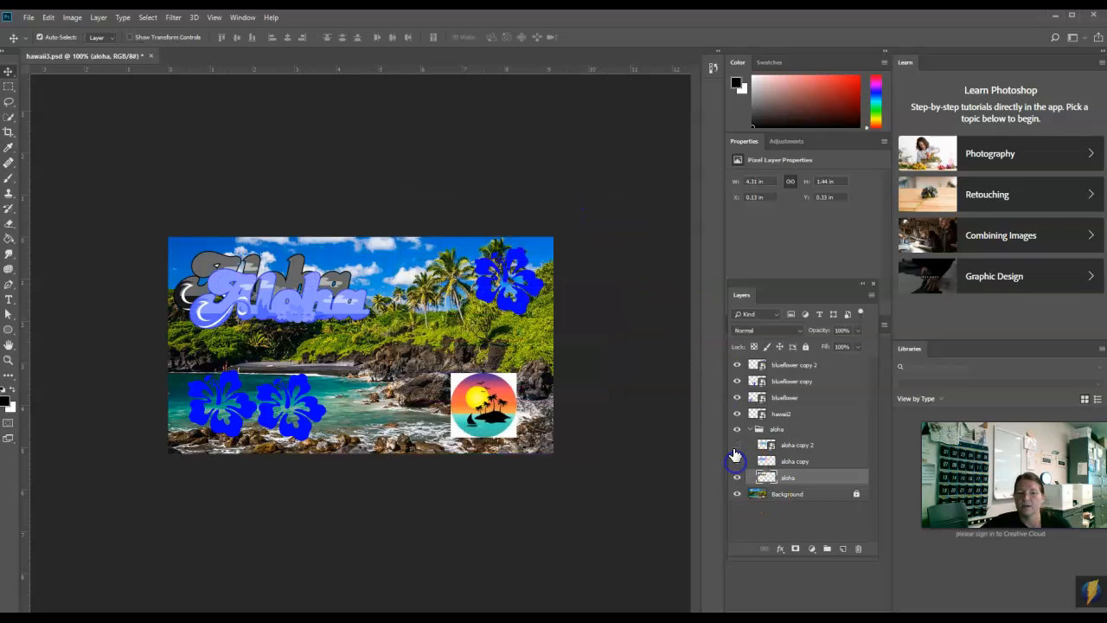
left_click(737, 444)
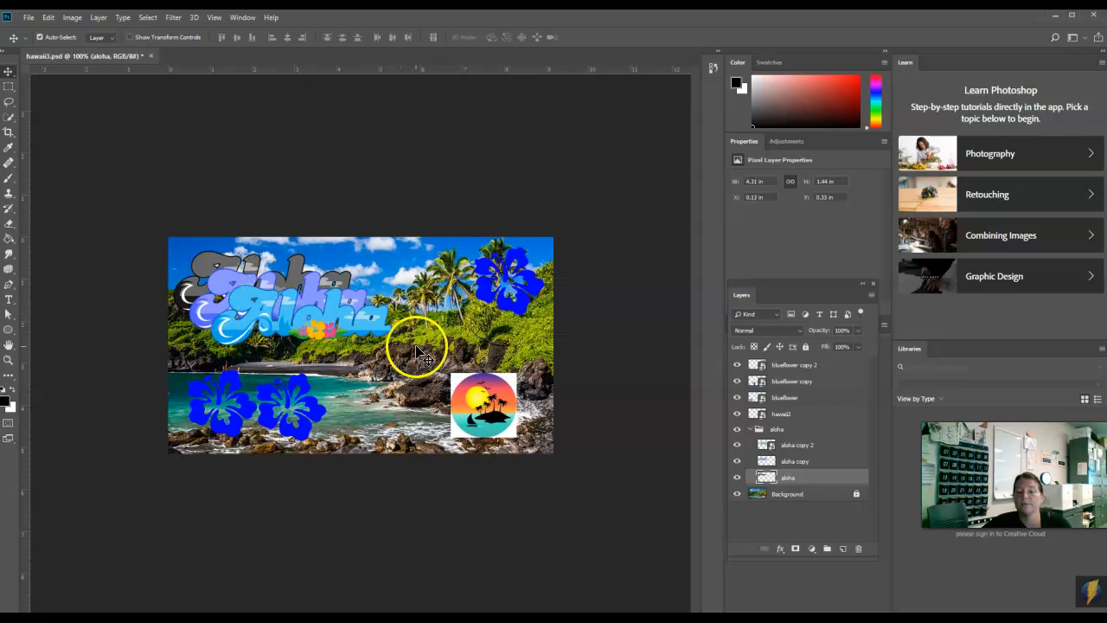
left_click(811, 450)
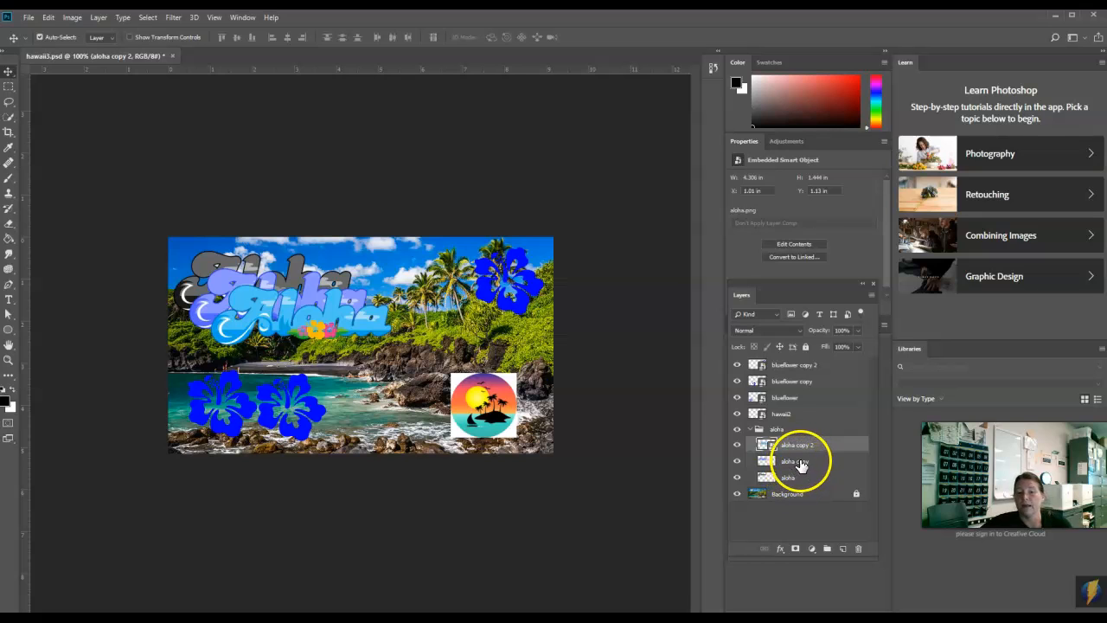
Look through the image adjustments available for the aloha copy 2 smart object without applying one.
left_click(72, 17)
mouse_move(86, 49)
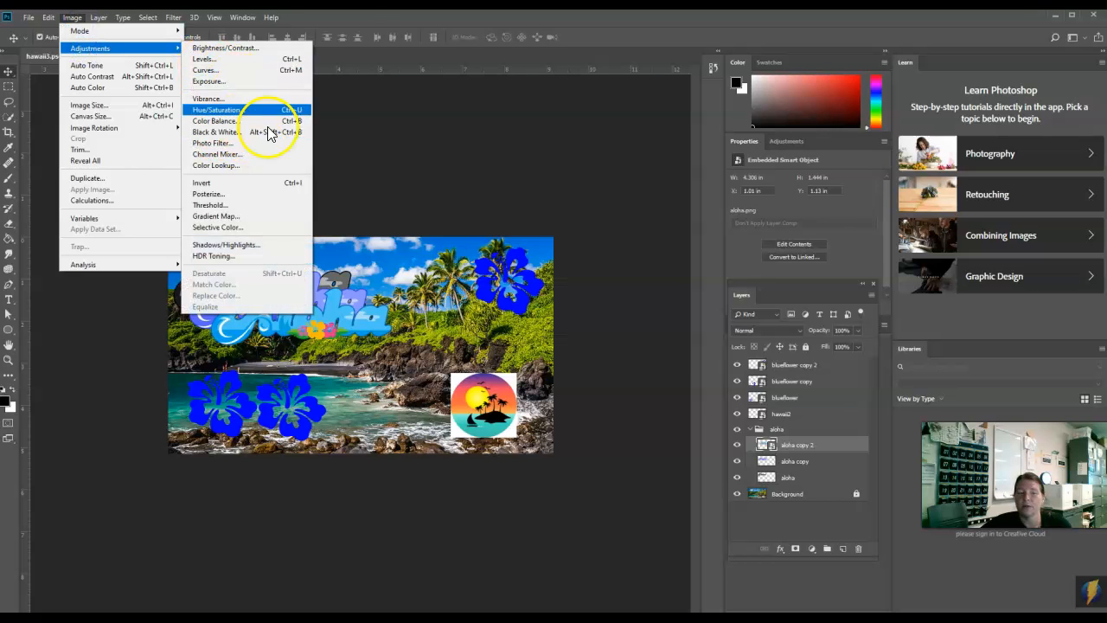
left_click(346, 31)
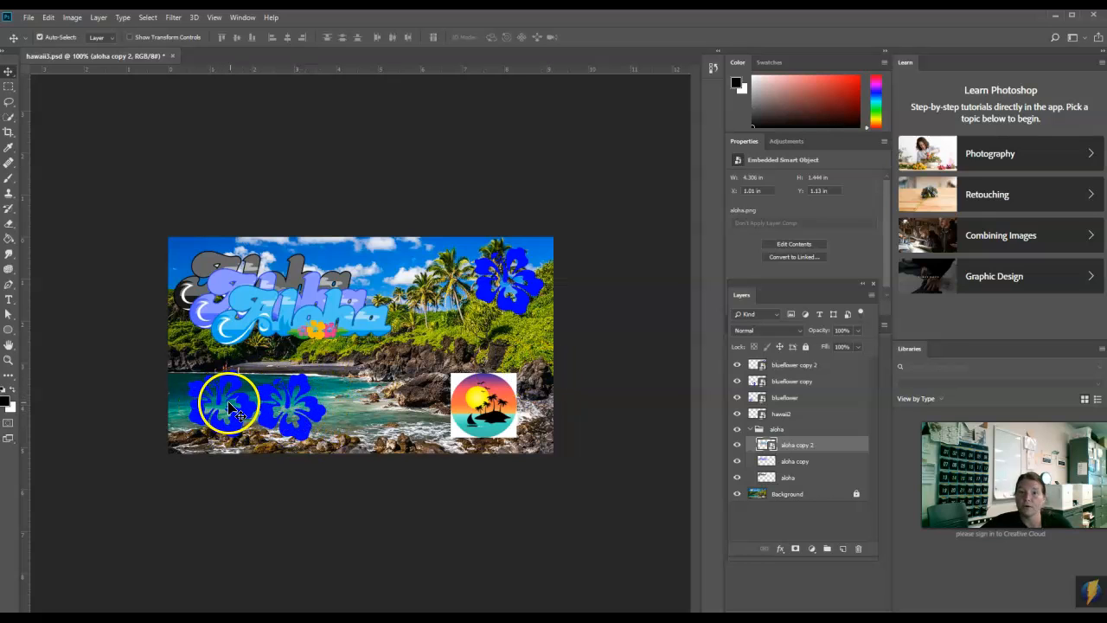
Nudge the lower-left blue flower slightly up and left, and its neighboring copy slightly down and left.
left_click_drag(223, 406, 215, 397)
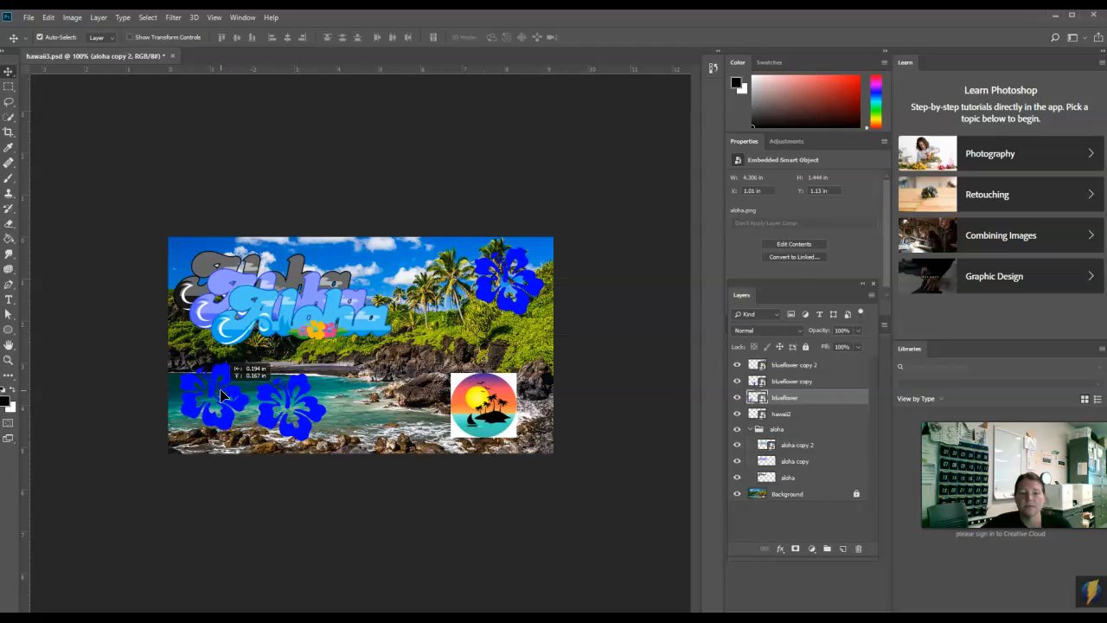
left_click_drag(289, 395, 285, 405)
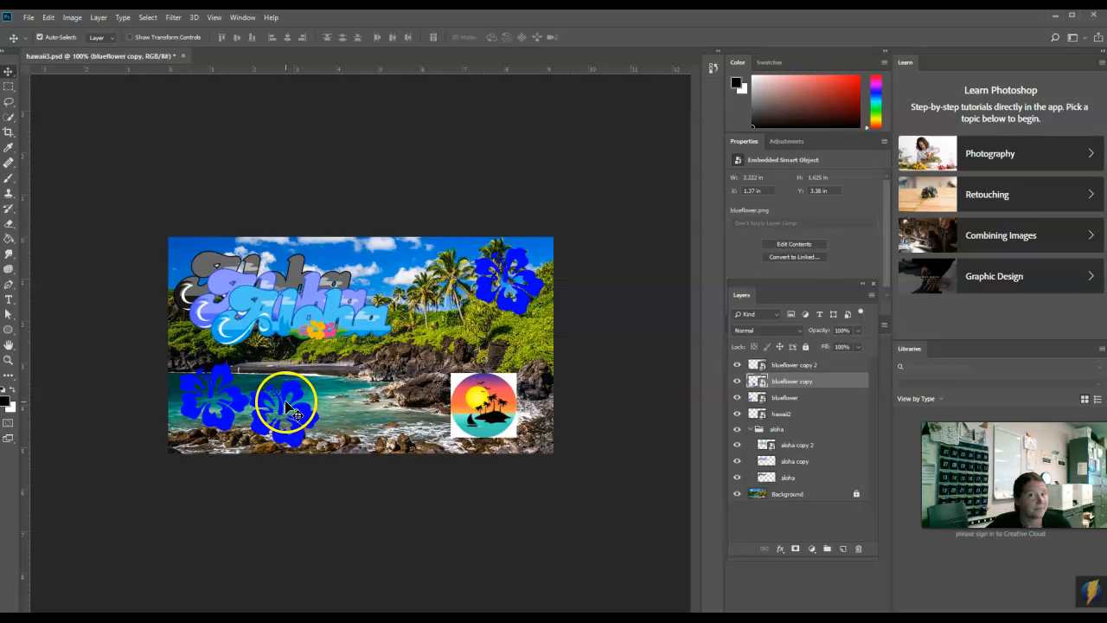
Turn on the transform controls and flip the blueflower copy layer horizontally.
left_click(184, 38)
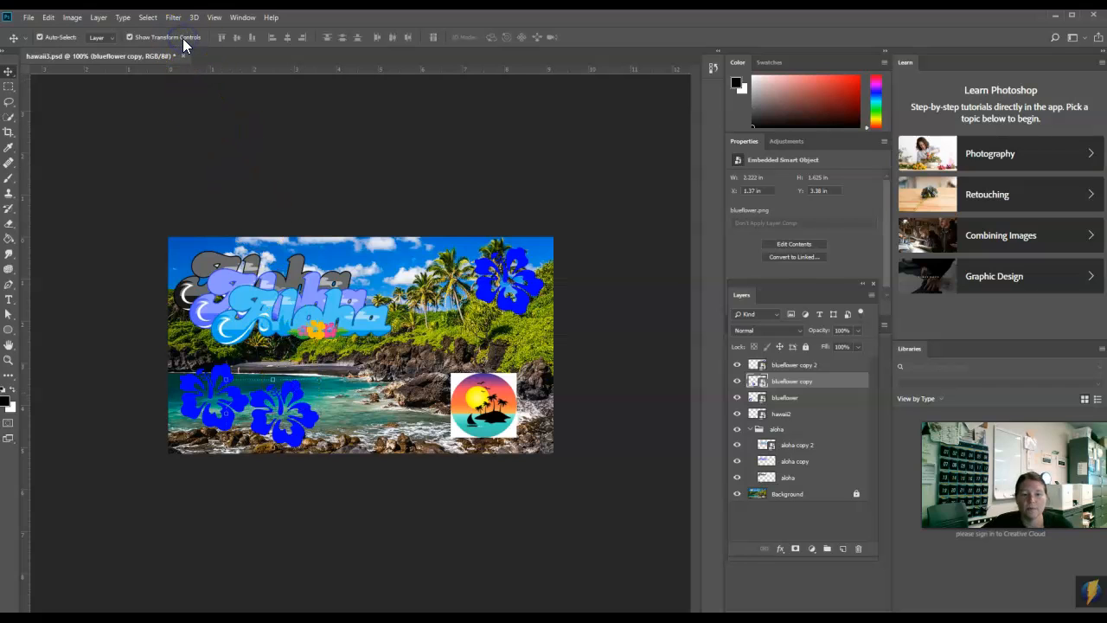
right_click(287, 410)
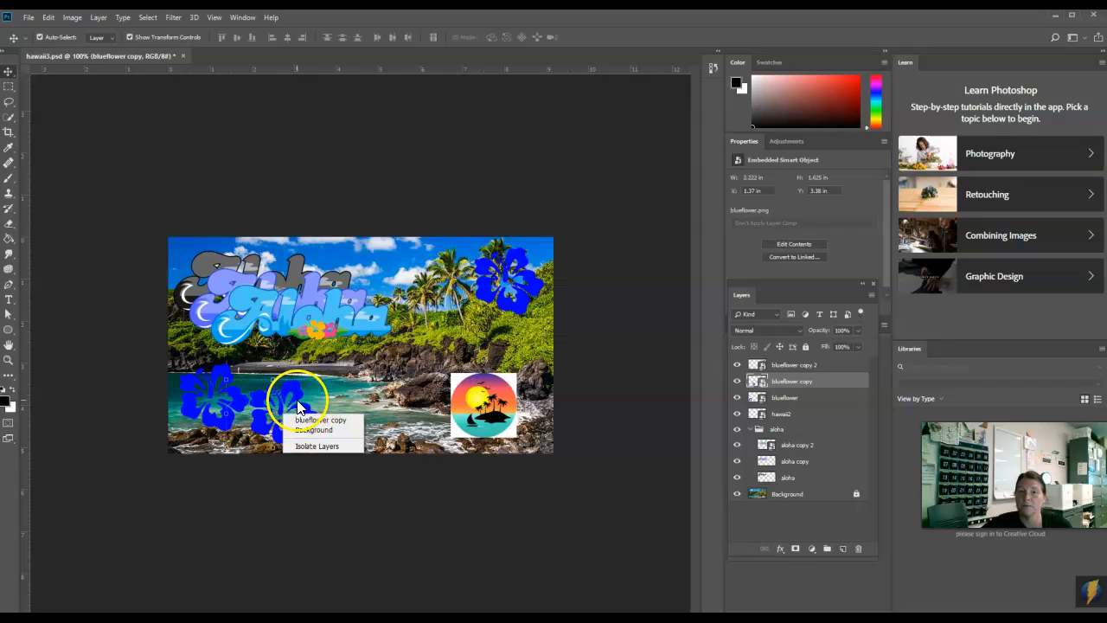
left_click(299, 395)
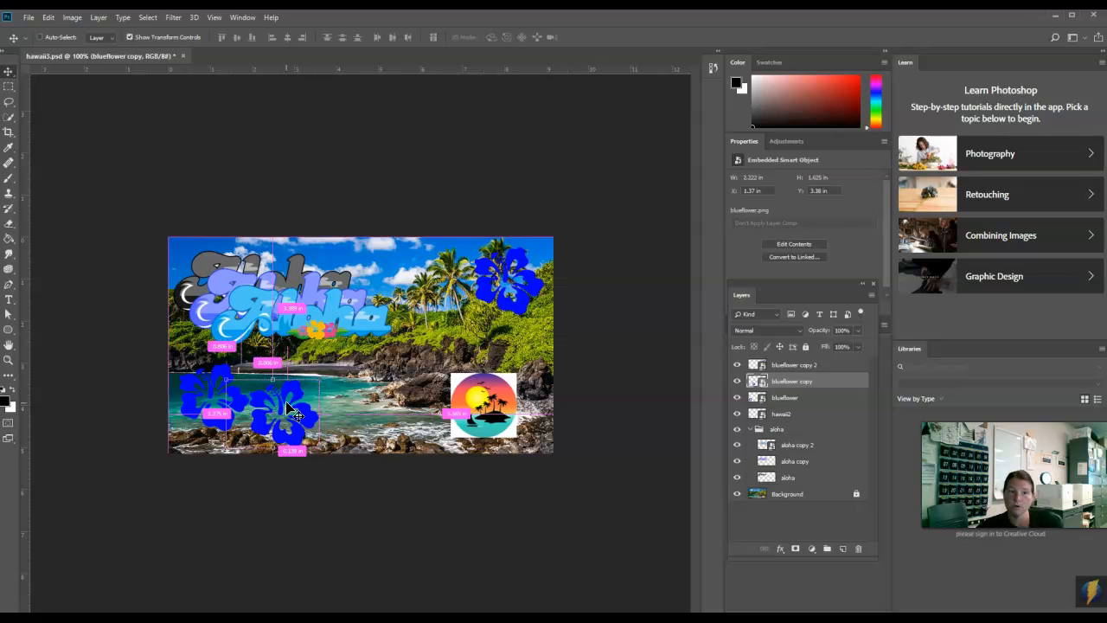
key("ctrl+t")
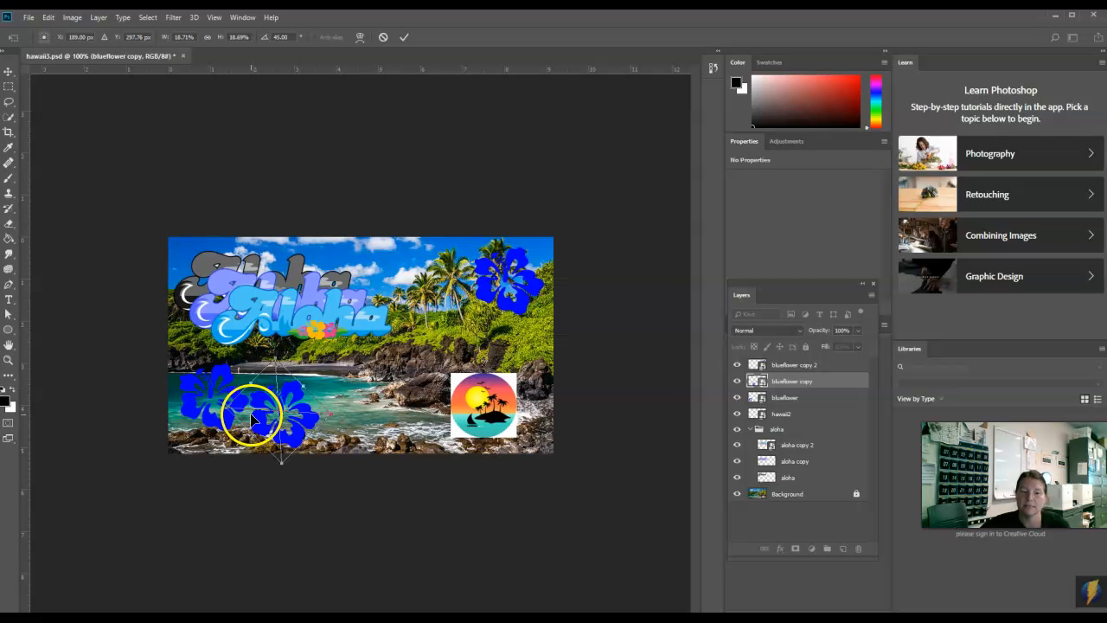
right_click(294, 416)
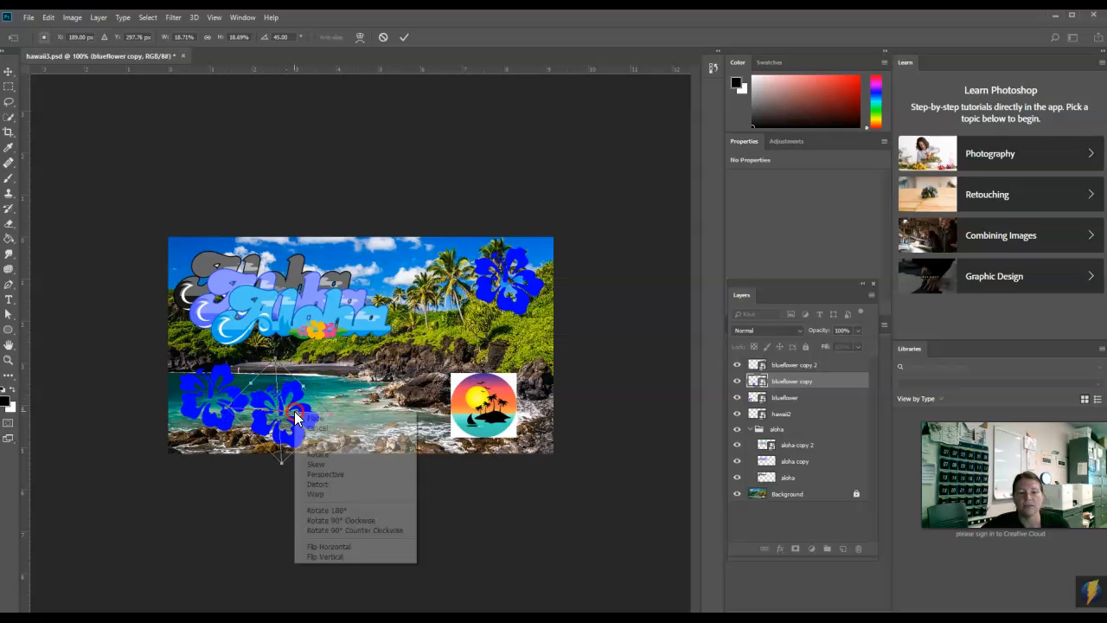
left_click(328, 547)
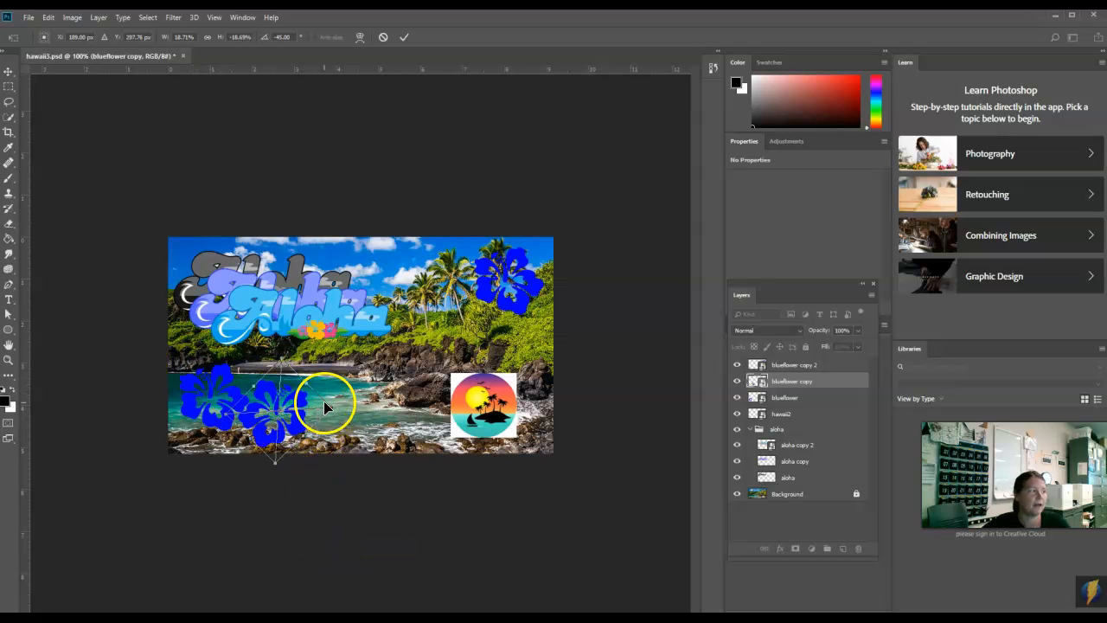
left_click(404, 36)
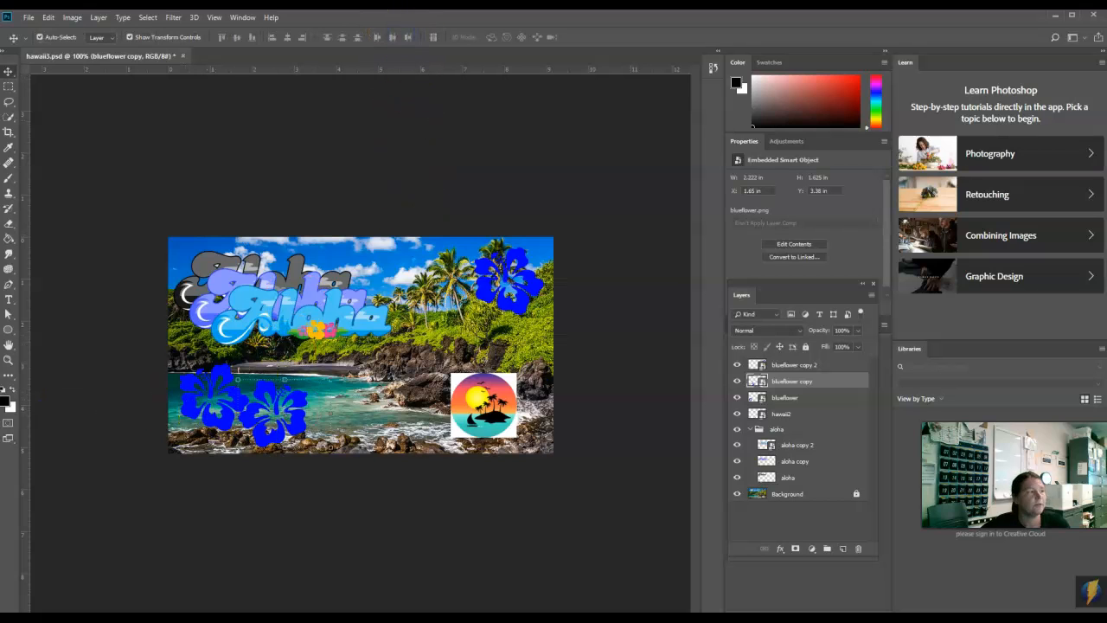
Add a Bevel & Emboss effect with a size of 9 px to the blueflower copy layer.
left_click(207, 396)
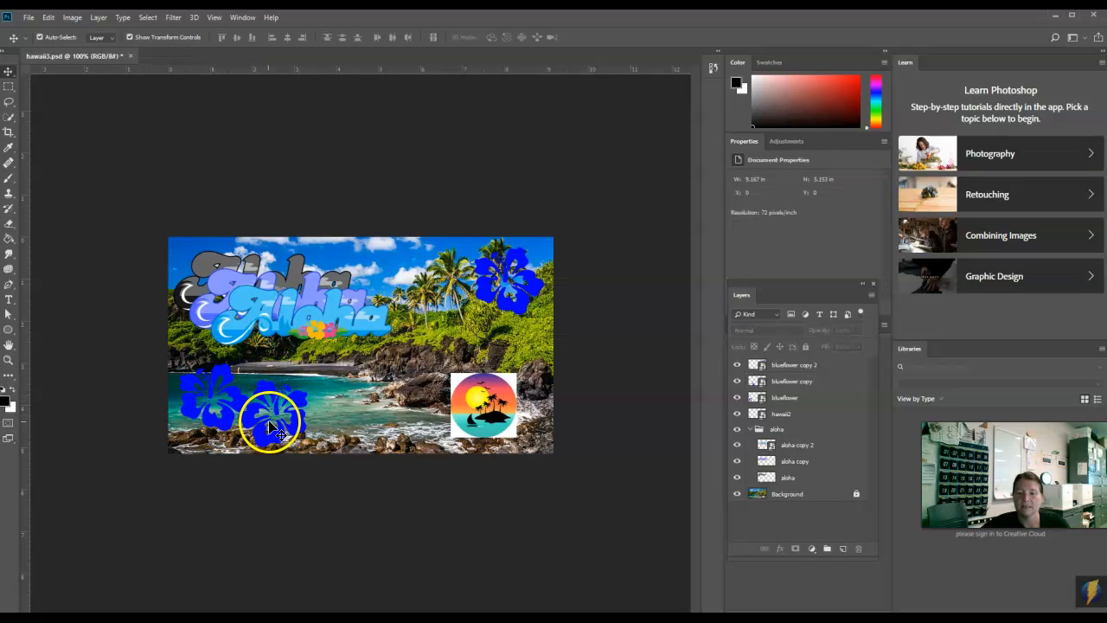
left_click(275, 452)
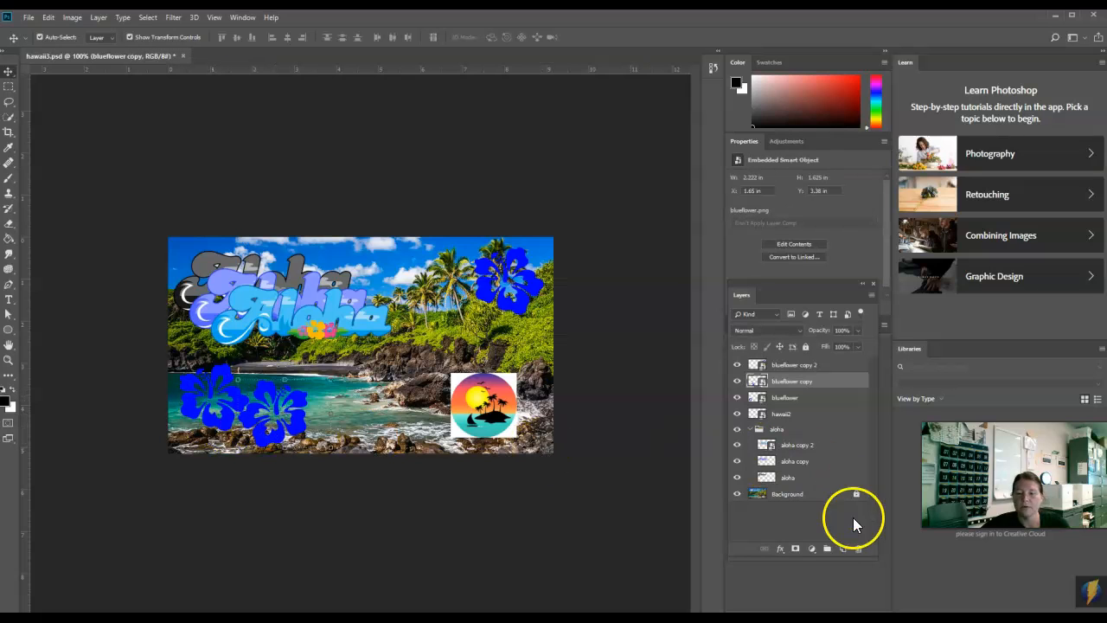
left_click(780, 549)
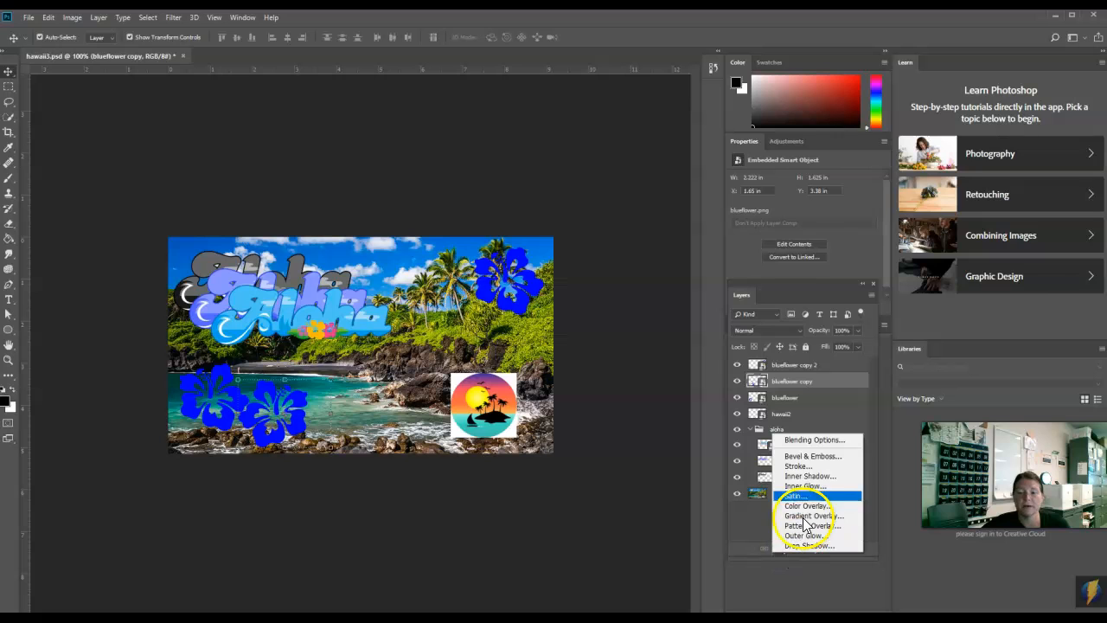
left_click(825, 466)
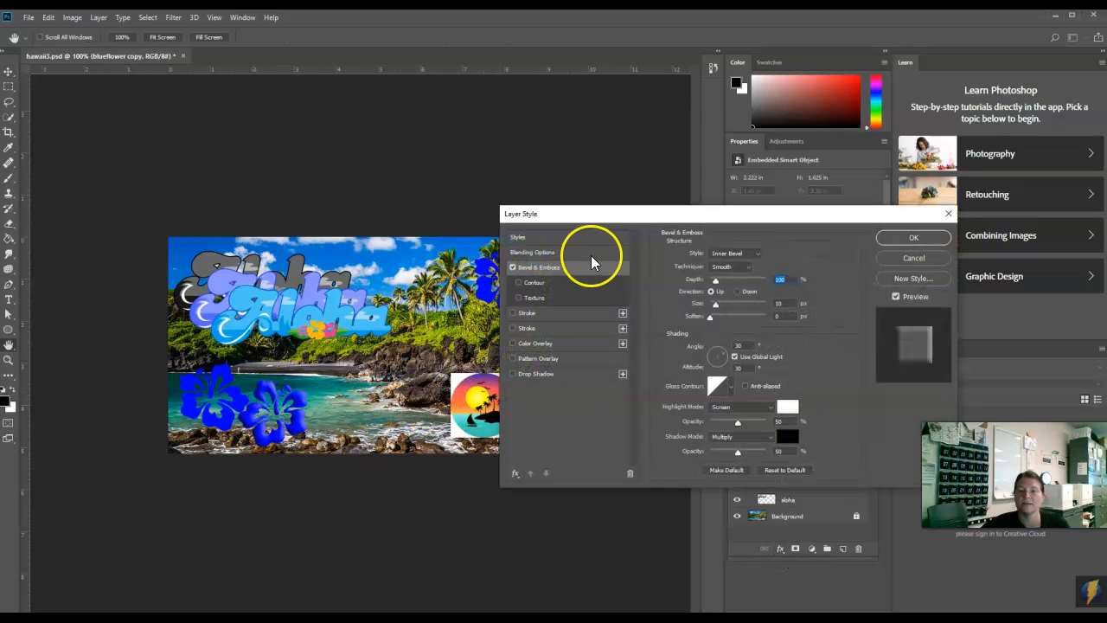
left_click_drag(585, 214, 495, 223)
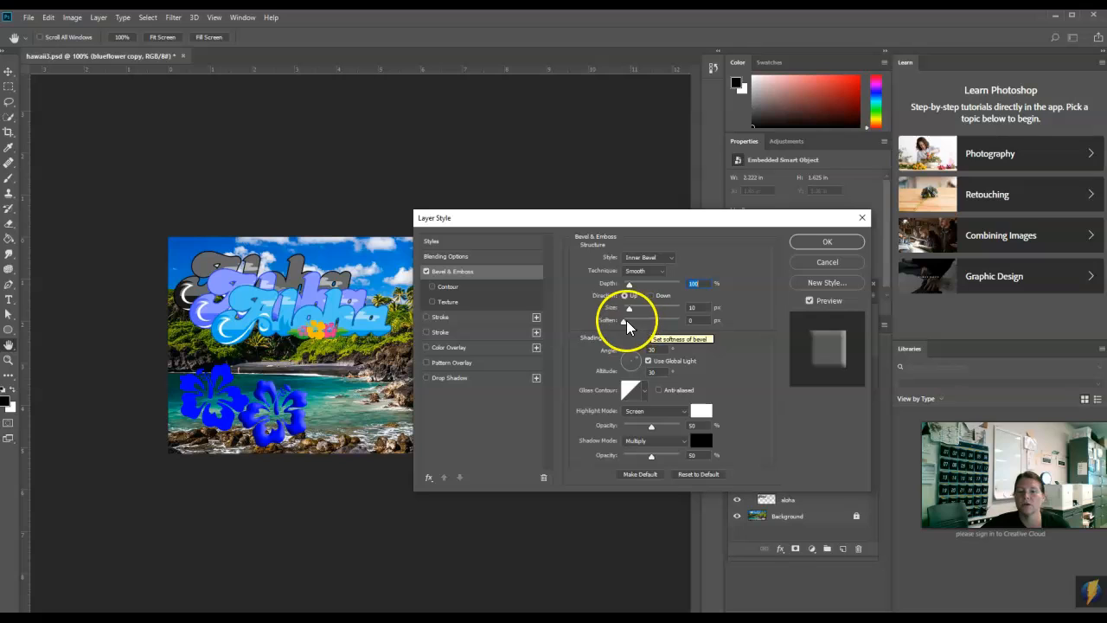
mouse_move(629, 309)
left_mouse_down()
mouse_move(638, 319)
mouse_move(629, 317)
left_mouse_up()
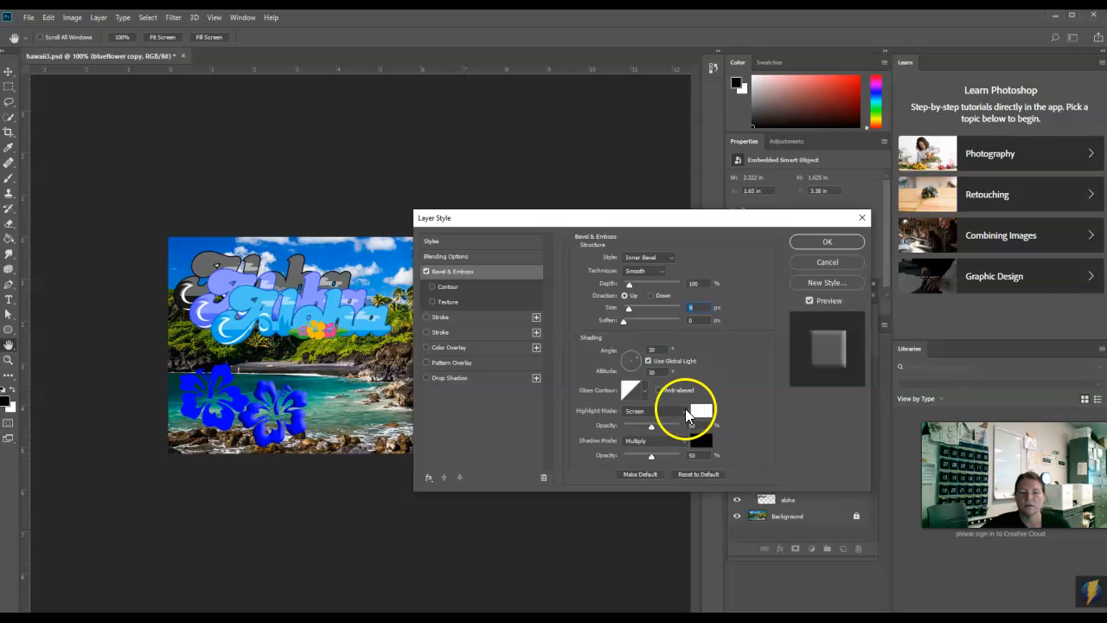
left_click(824, 245)
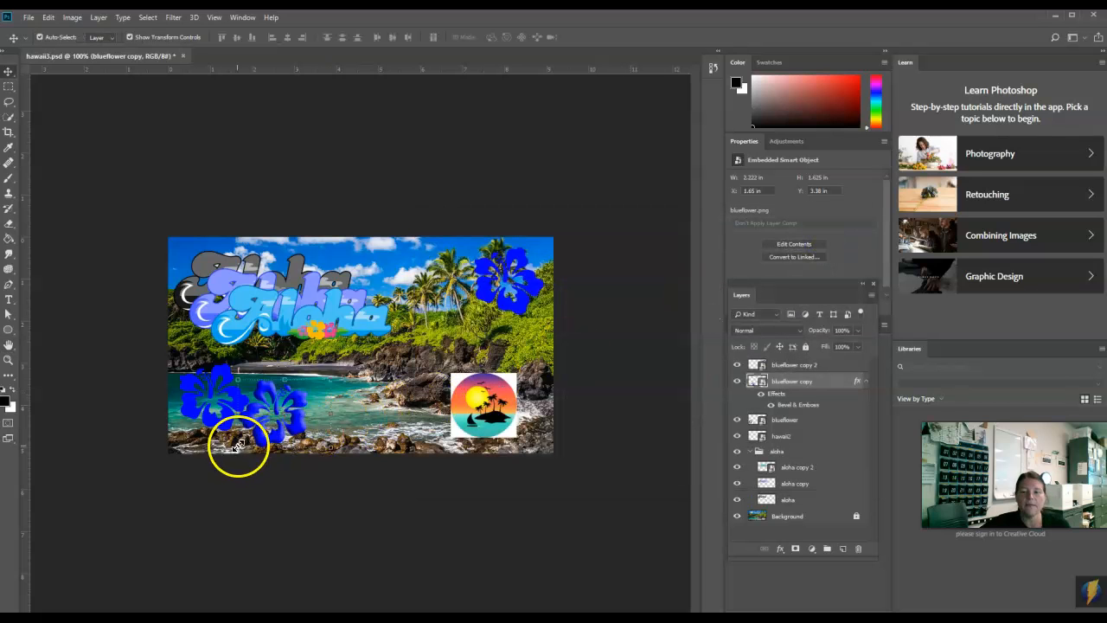
left_click(795, 366)
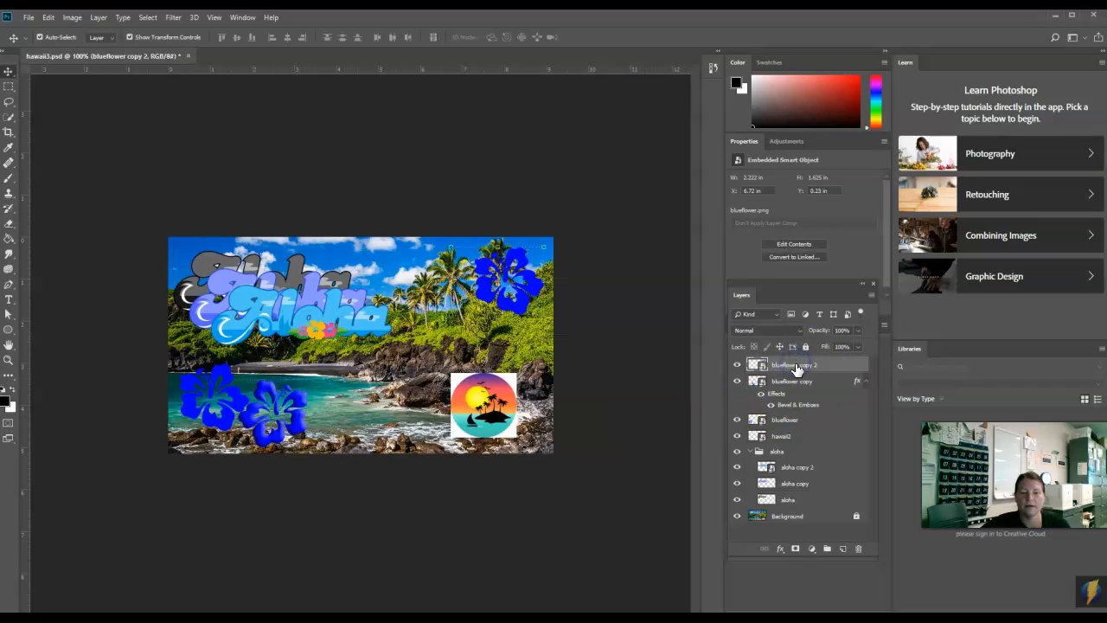
left_click(206, 423)
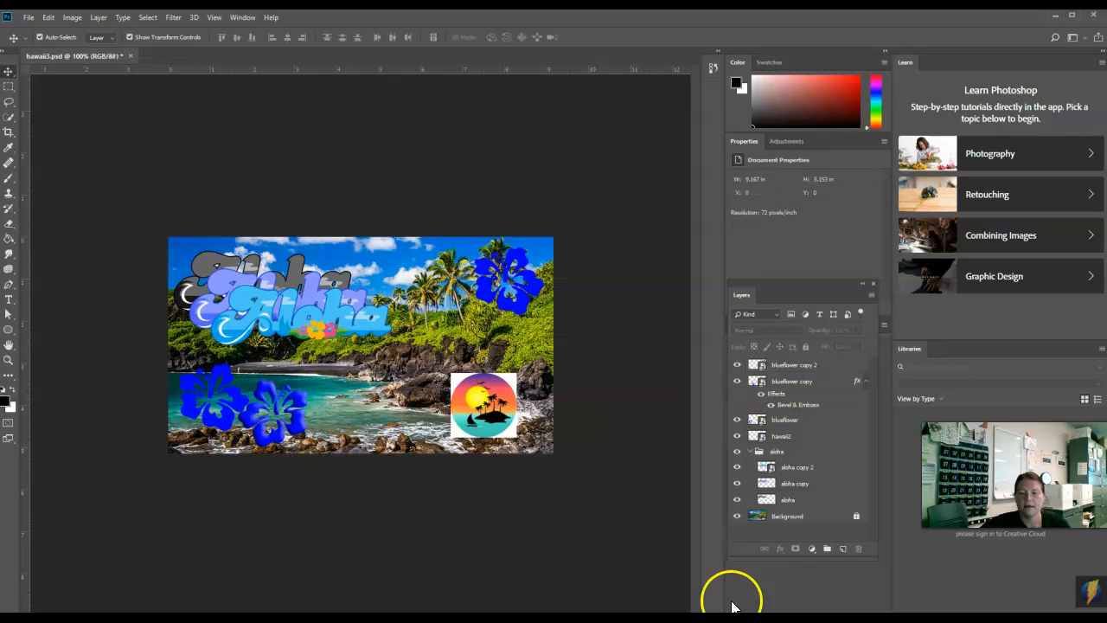
left_click(803, 365)
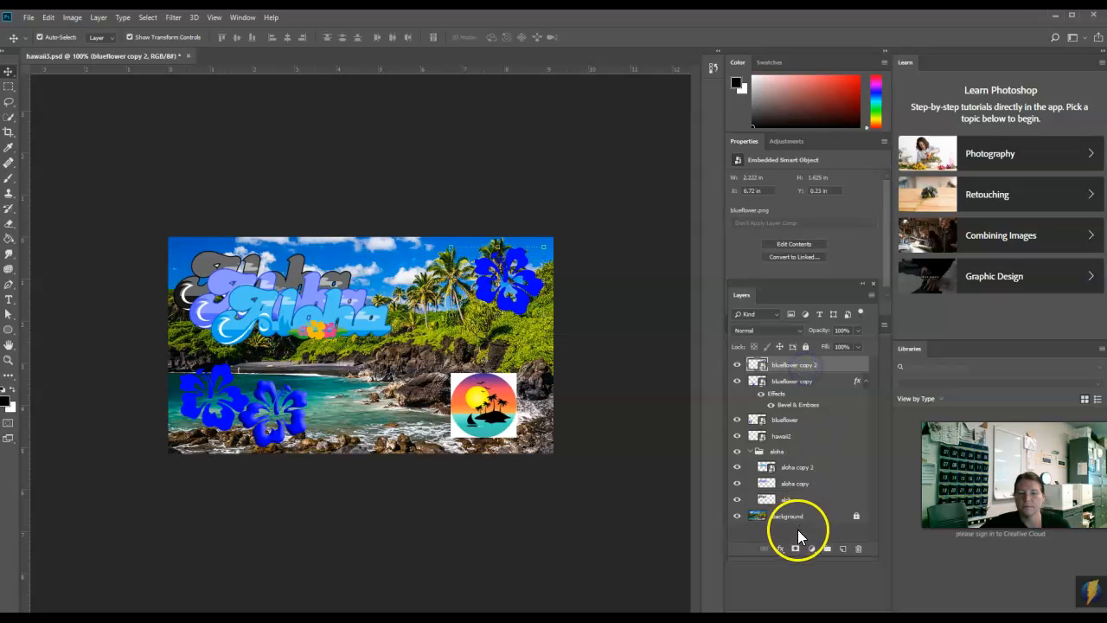
left_click(781, 549)
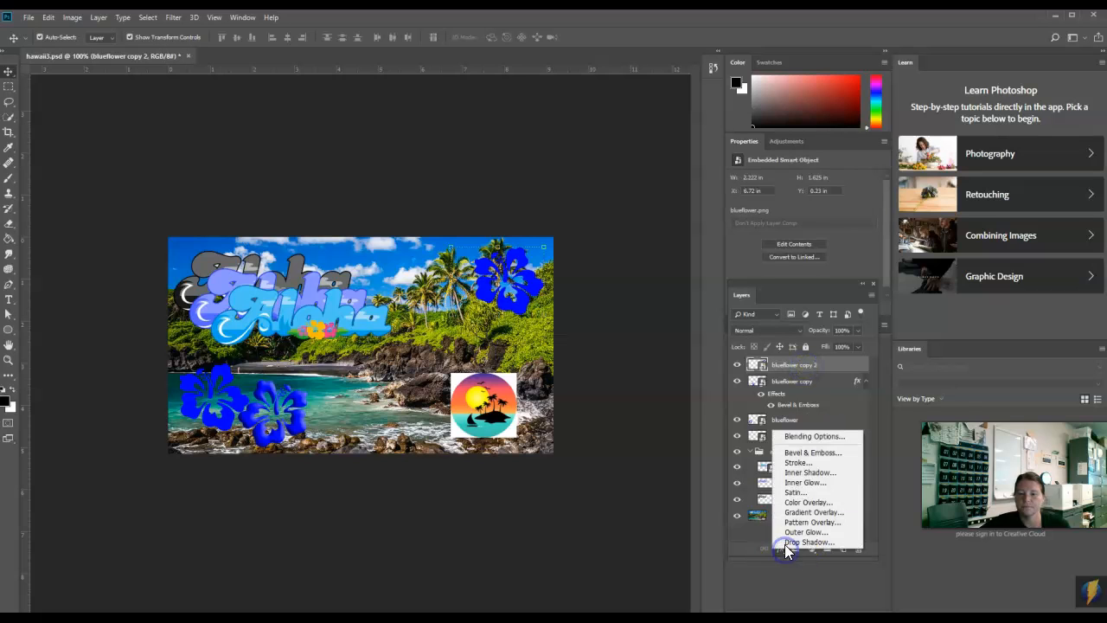
left_click(809, 452)
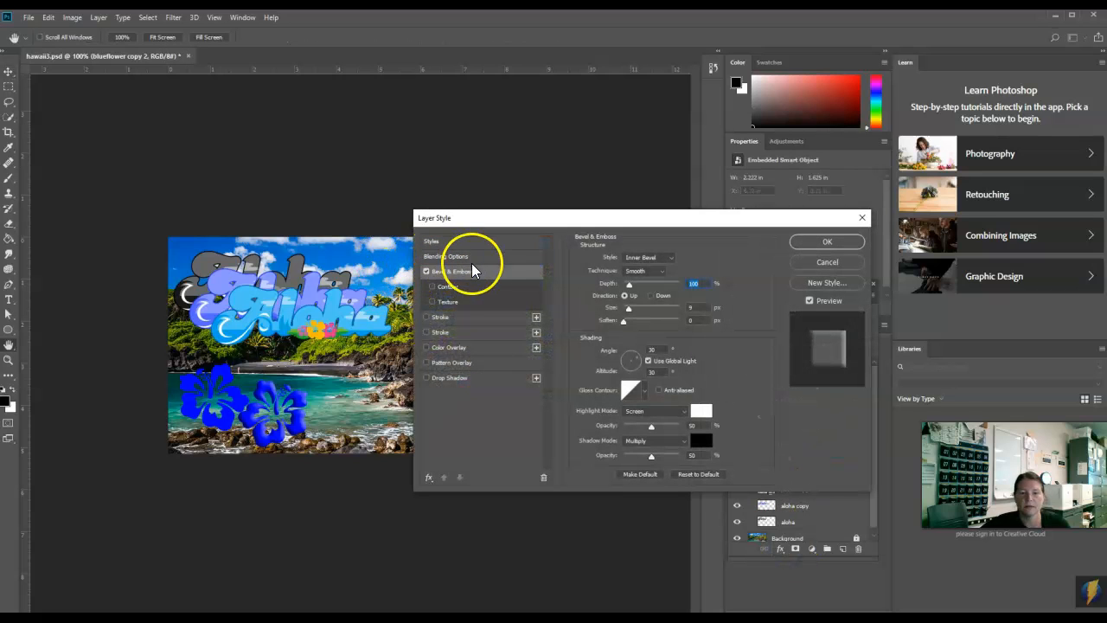
left_click(829, 261)
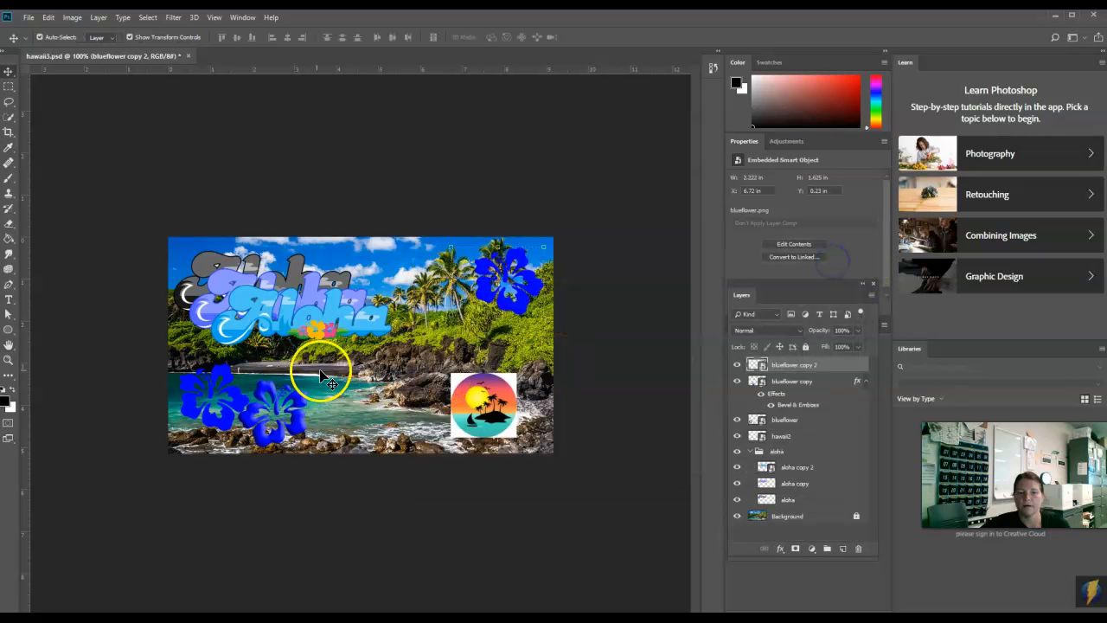
Add a Bevel & Emboss effect to the blueflower layer, keeping the offered inner bevel settings.
left_click(211, 405)
left_click(782, 548)
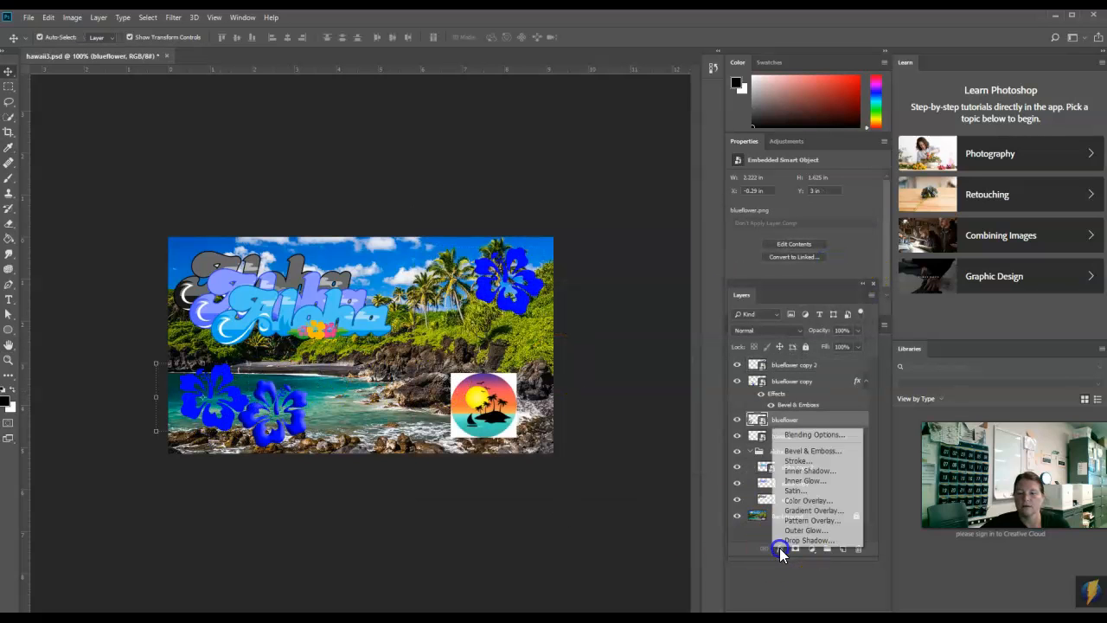
left_click(796, 450)
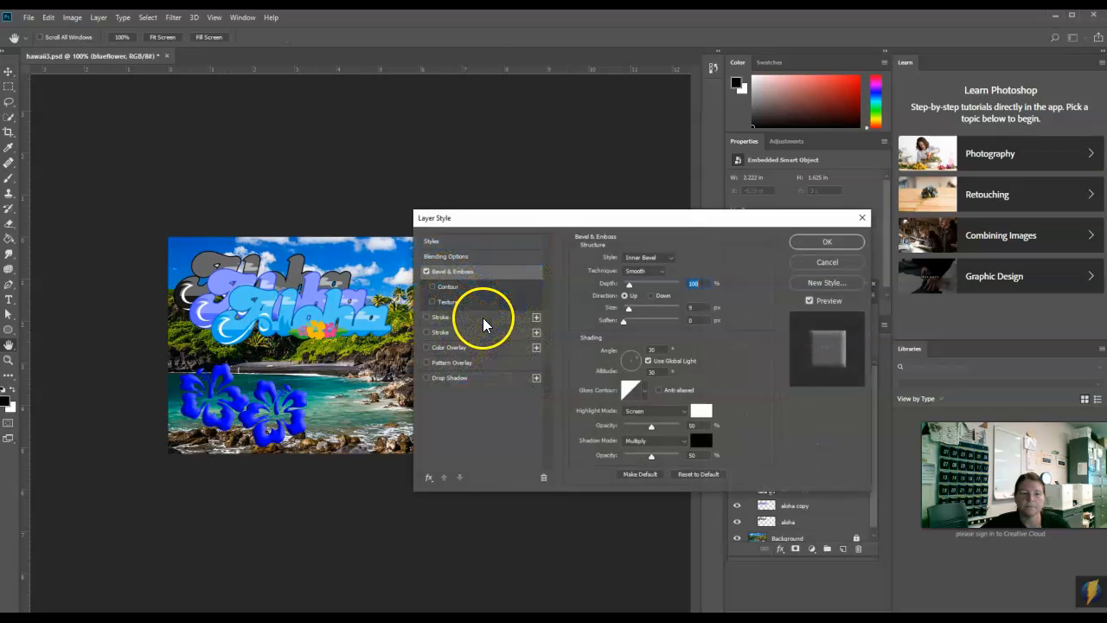
left_click(828, 244)
Hide and reshow the blue flower layers one by one to identify which flower each layer holds.
left_click(277, 425)
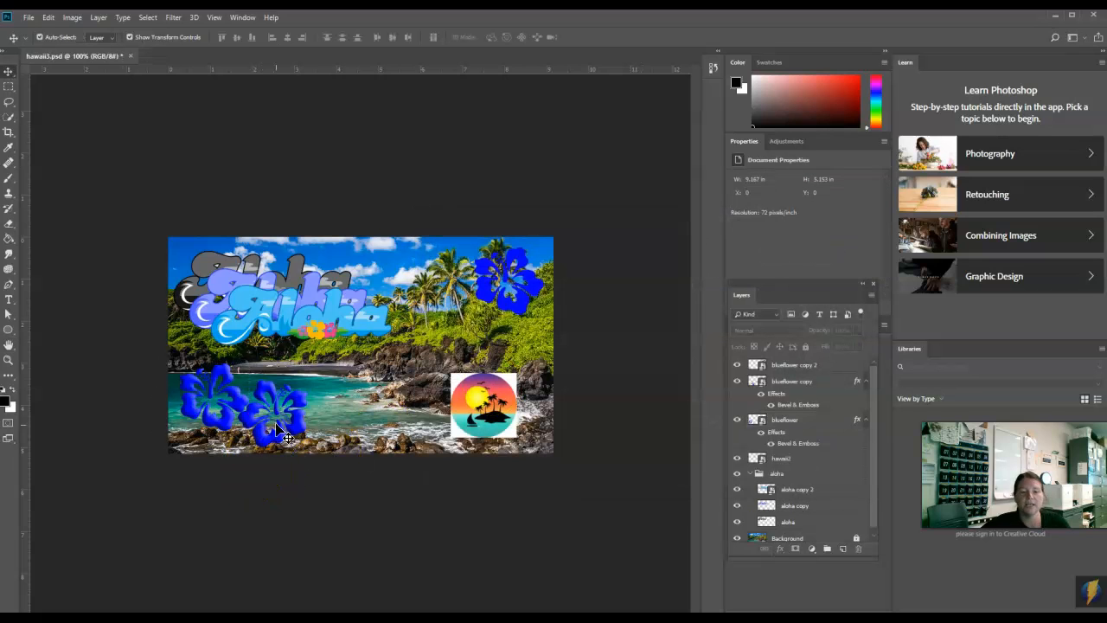
left_click(277, 442)
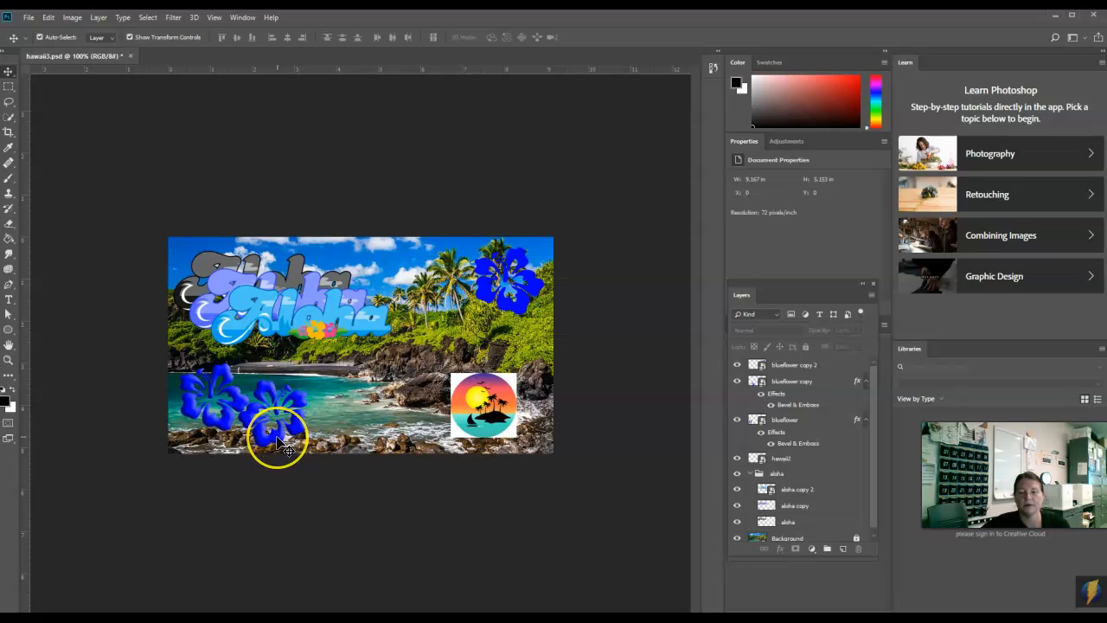
left_click(305, 428)
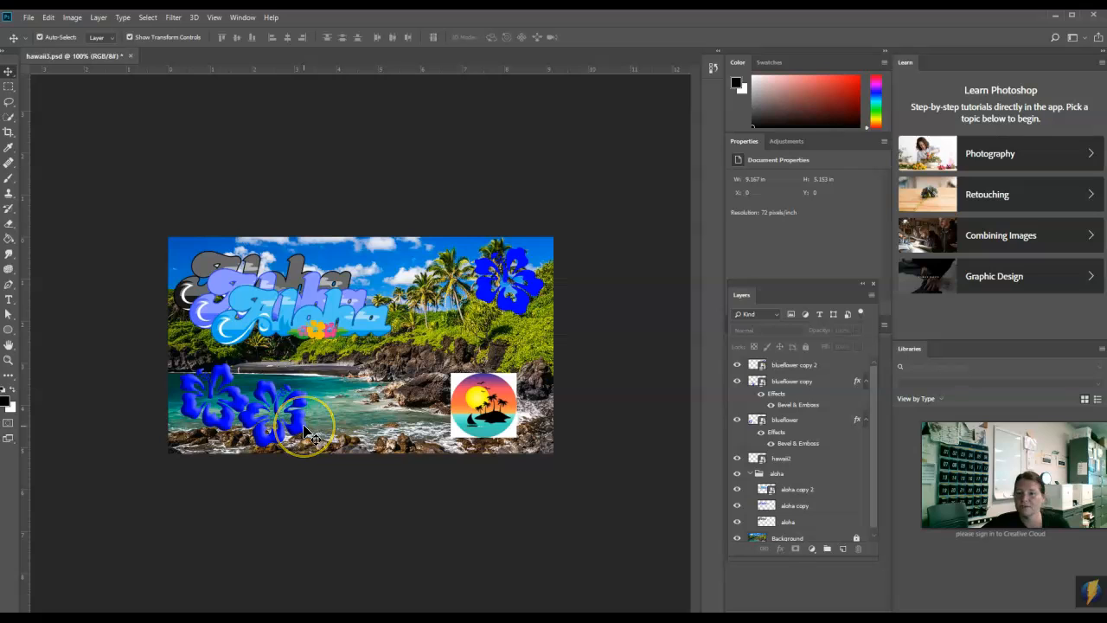
left_click(737, 365)
left_click(737, 365)
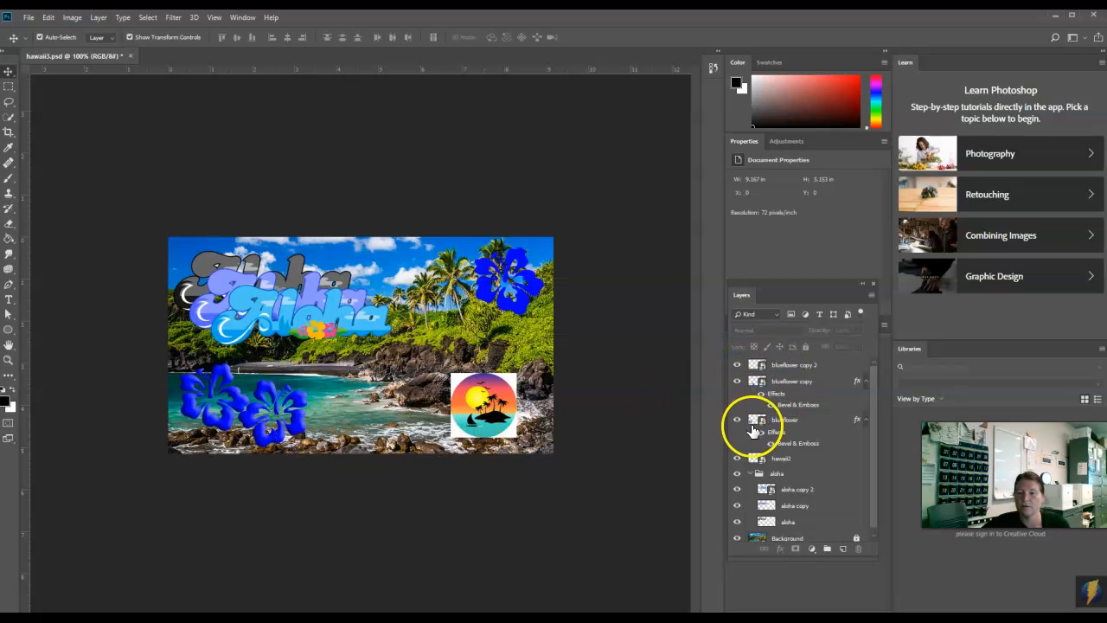
left_click(738, 420)
left_click(737, 419)
left_click(738, 419)
left_click(737, 420)
left_click(737, 381)
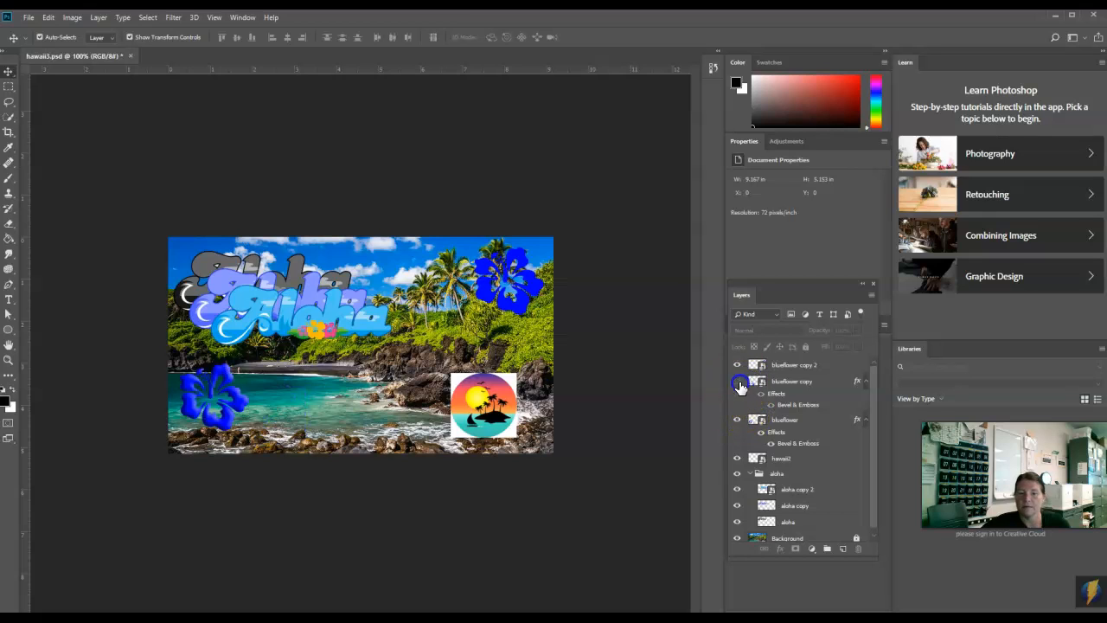
left_click(737, 382)
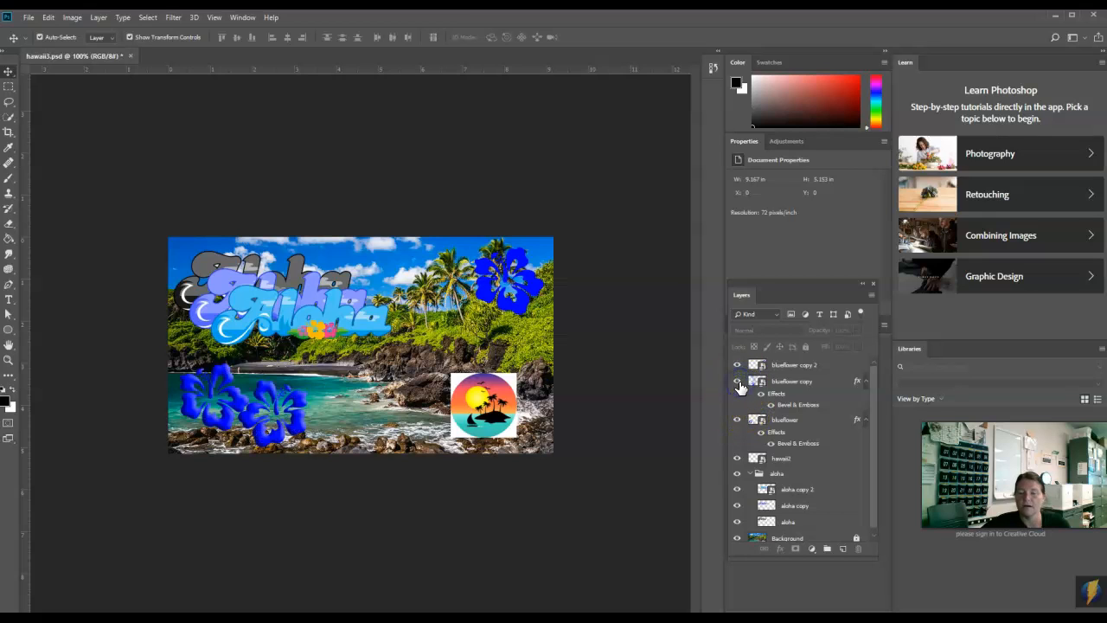
Add a Color Overlay to the blueflower copy layer in yellow-orange ffb903, sampled from the small flower in the Aloha title.
left_click(809, 406)
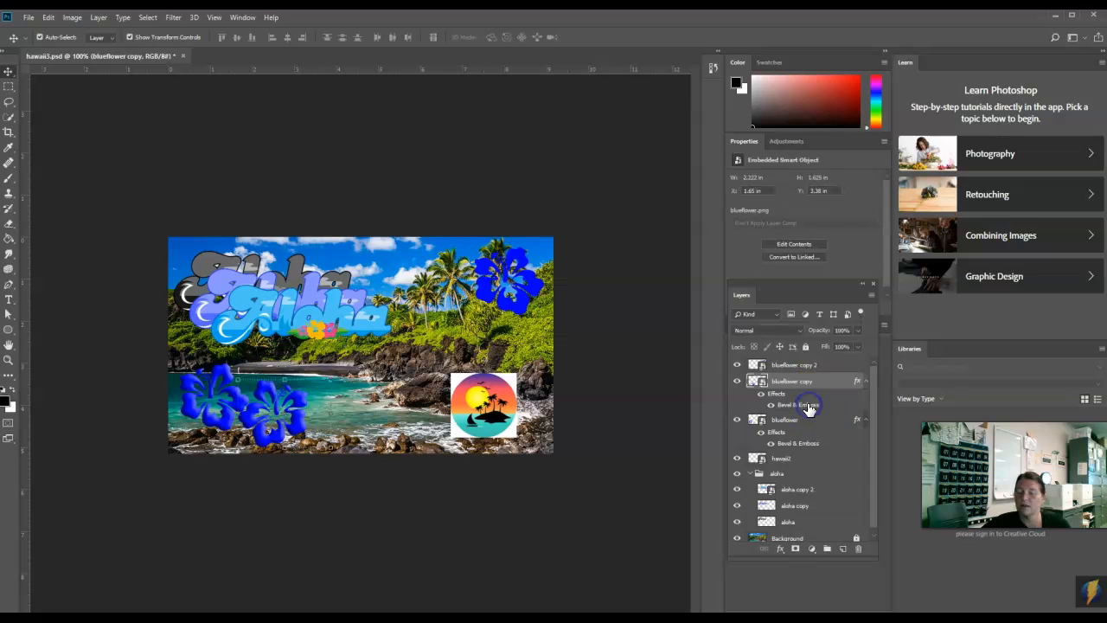
left_click(780, 549)
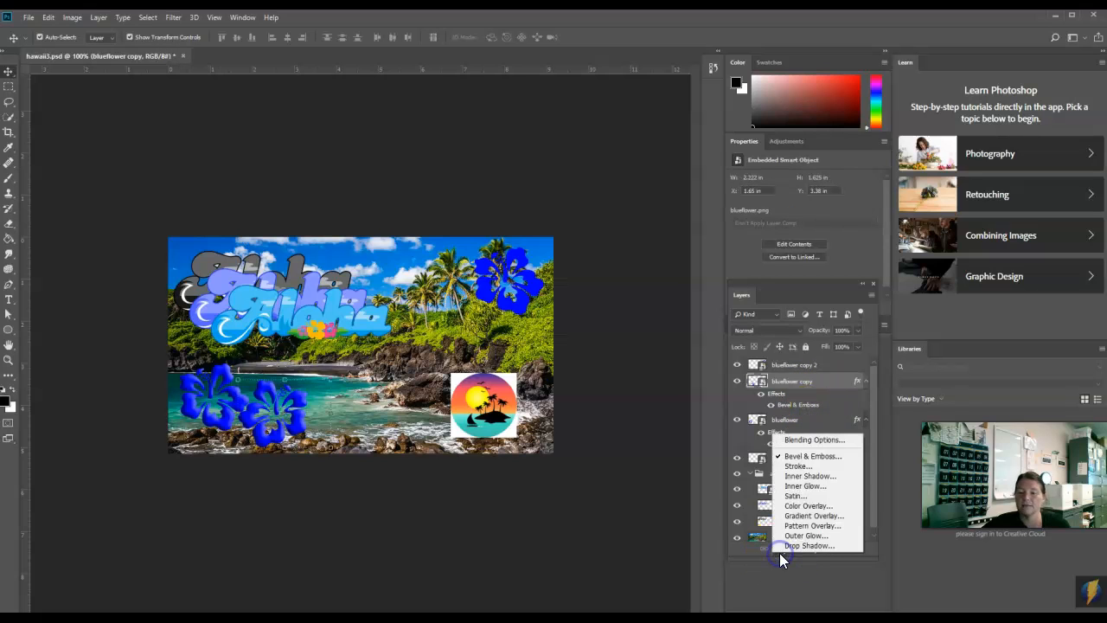
left_click(806, 507)
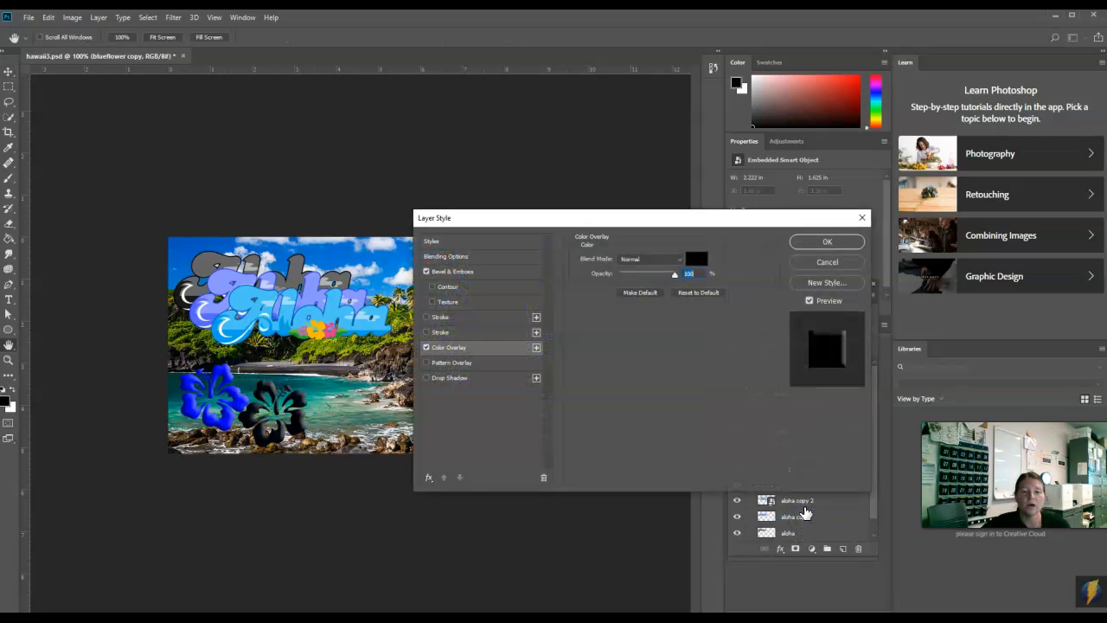
left_click(698, 260)
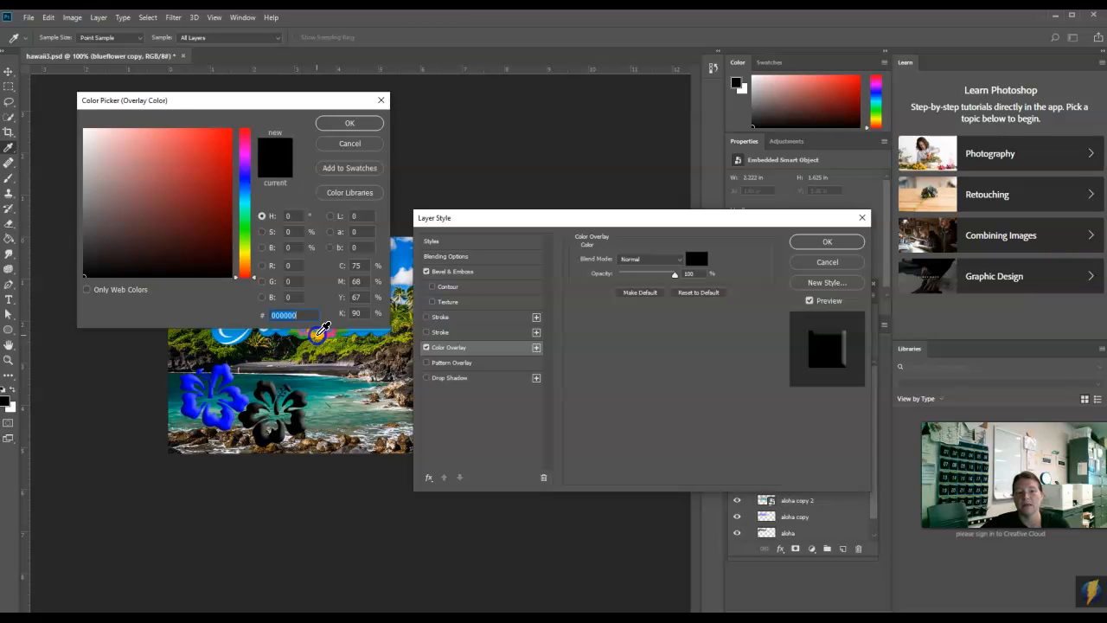
left_click(320, 334)
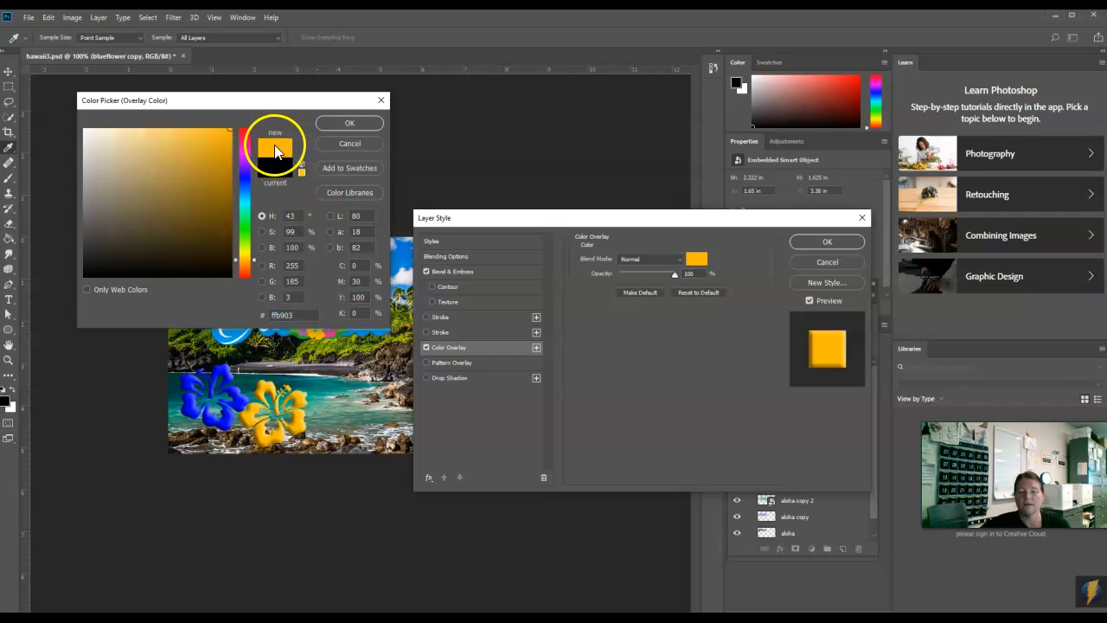
left_click(363, 123)
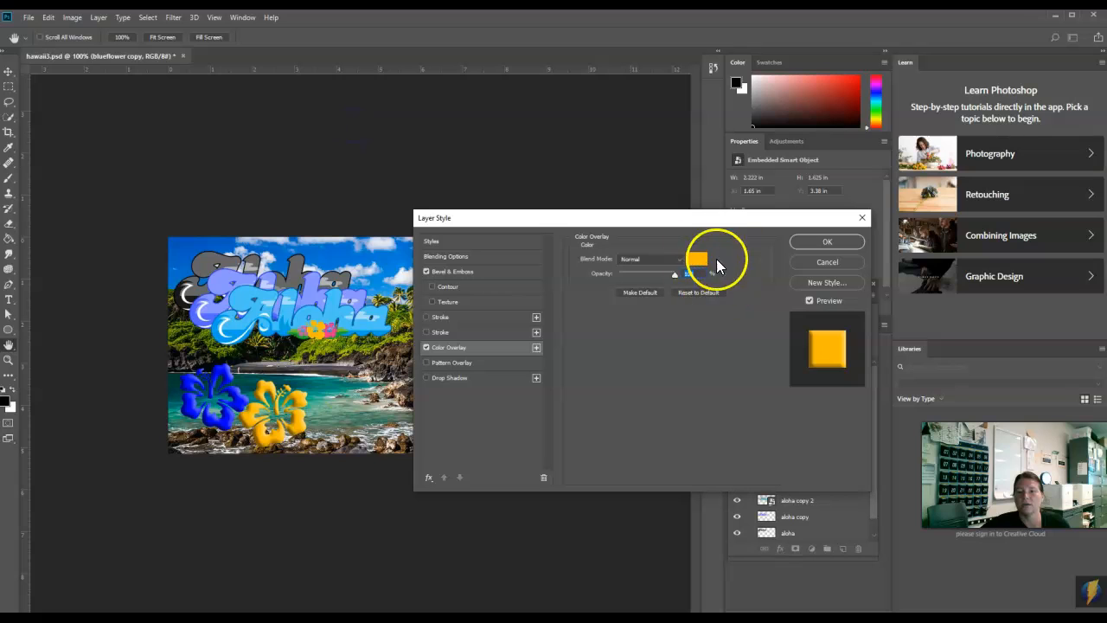
left_click(827, 242)
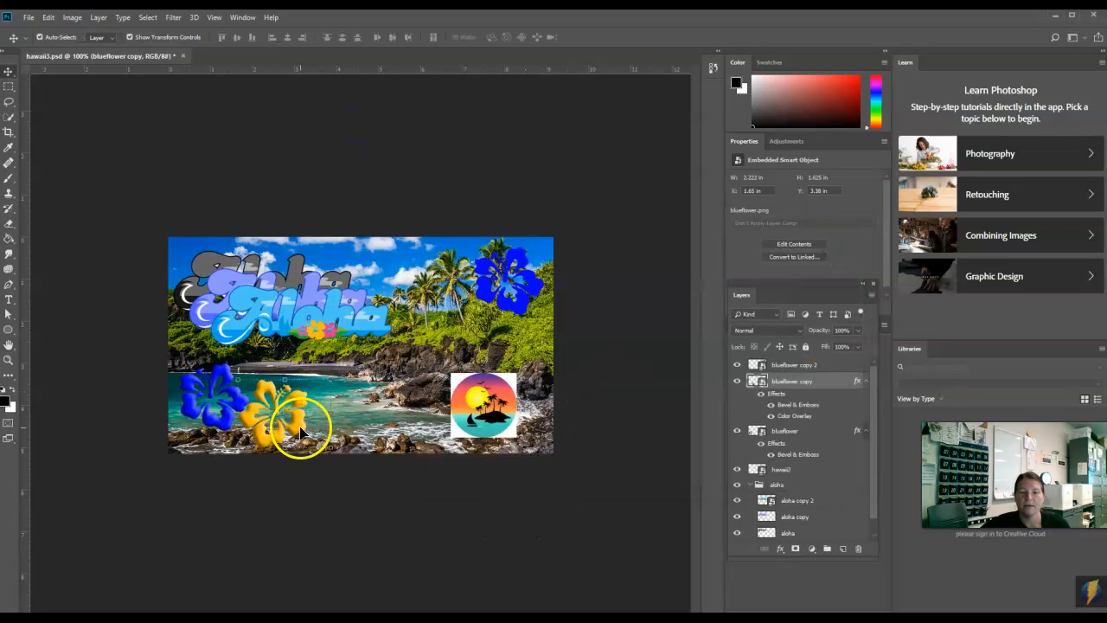
Switch to Photopea and add a Bevel and Emboss effect to the blueflower copy layer.
mouse_move(608, 588)
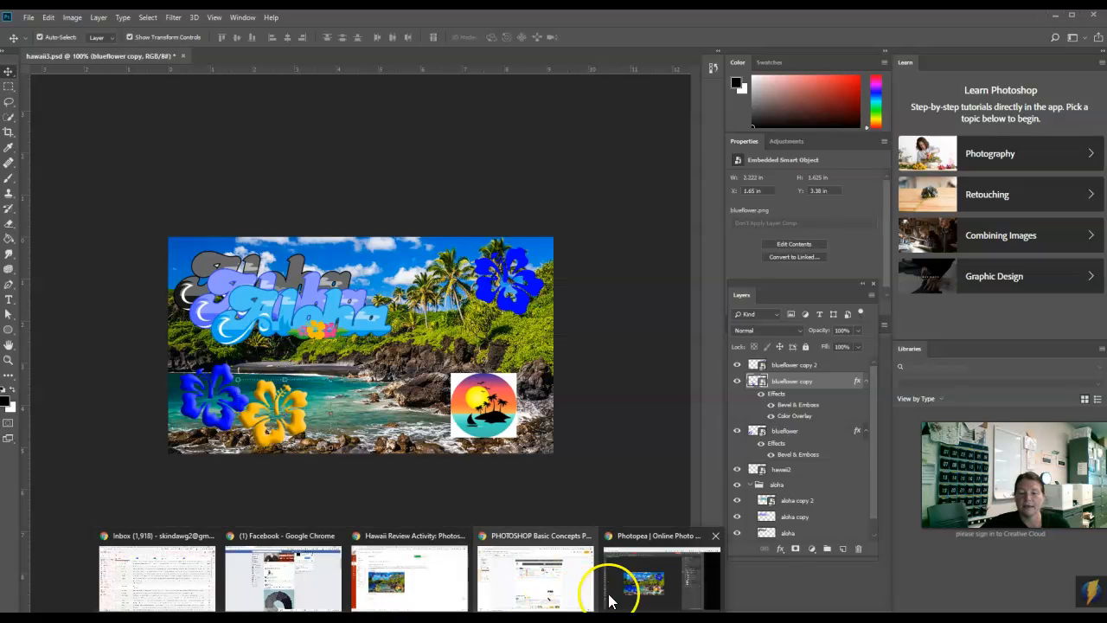
left_click(660, 586)
left_click(378, 408)
left_click(844, 307)
left_click(843, 308)
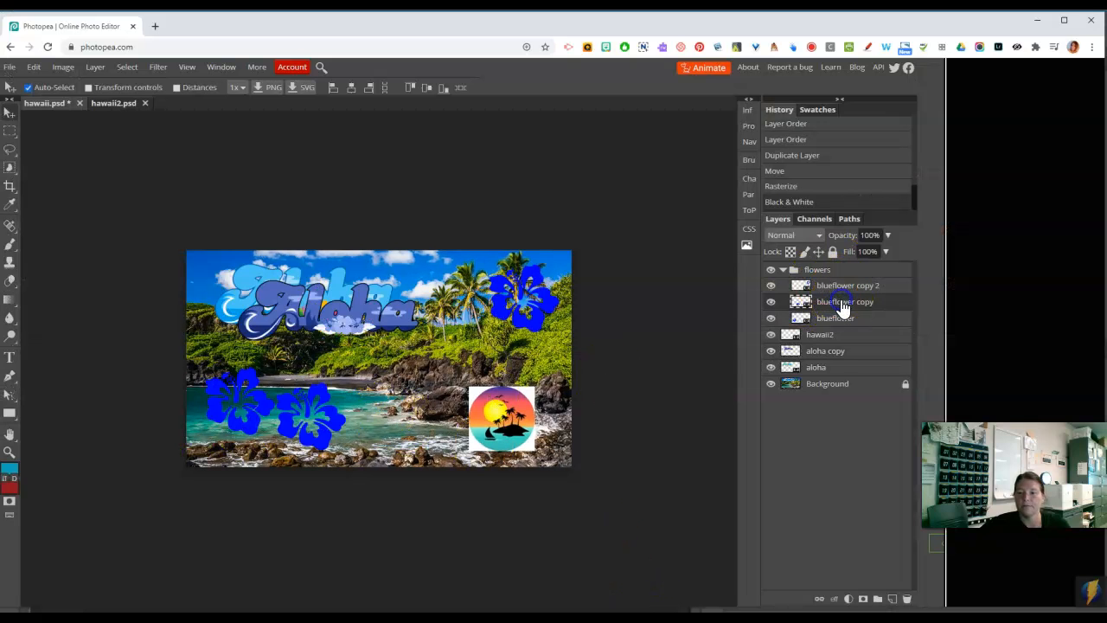
left_click(832, 596)
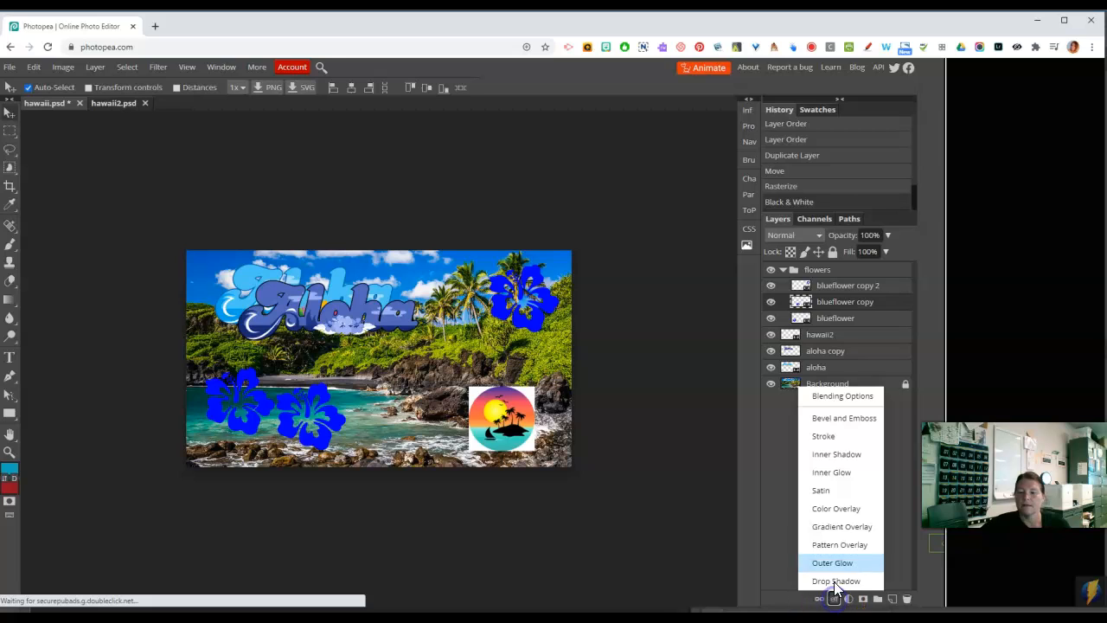
left_click(841, 418)
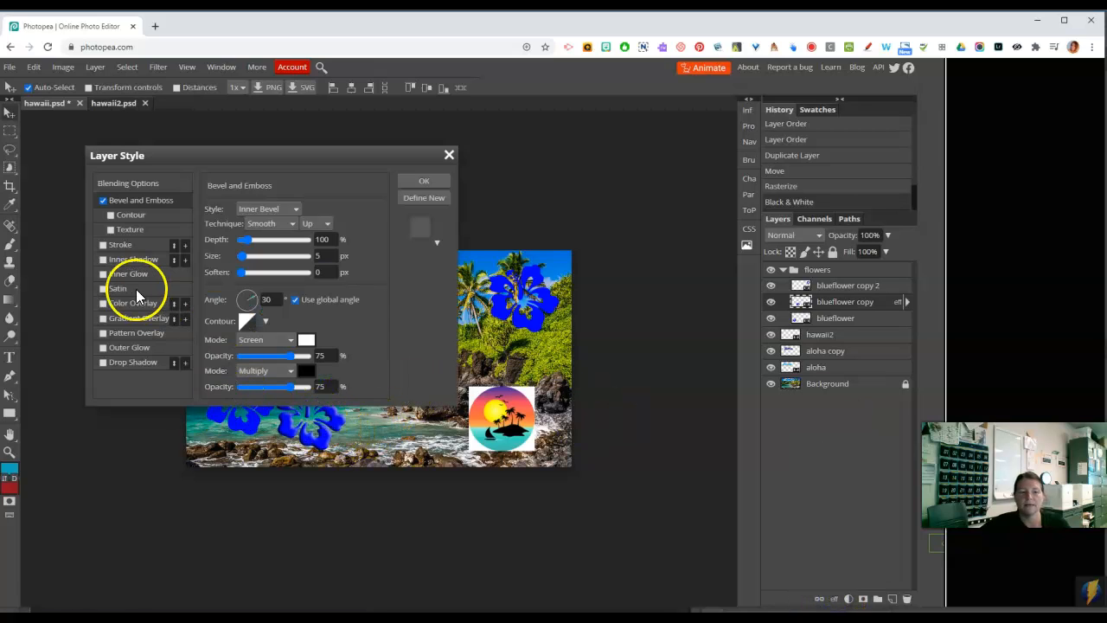
Add a Color Overlay to the blueflower copy layer in orange faa74b, sampled from the sunset logo.
left_click(108, 304)
left_click_drag(341, 160, 569, 166)
left_click(588, 232)
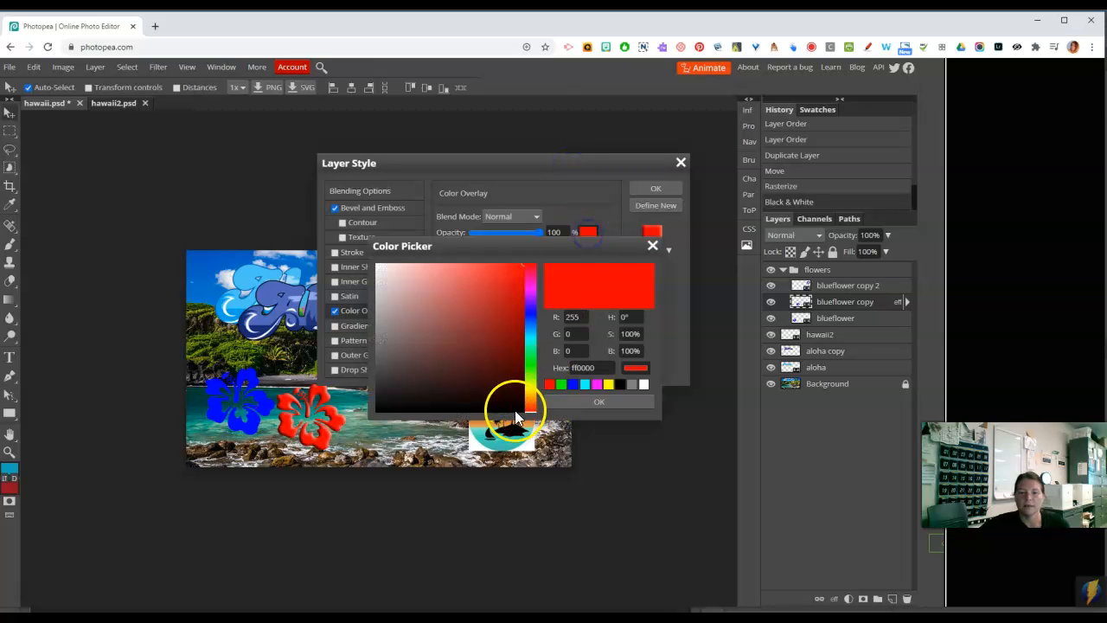
left_click(540, 167)
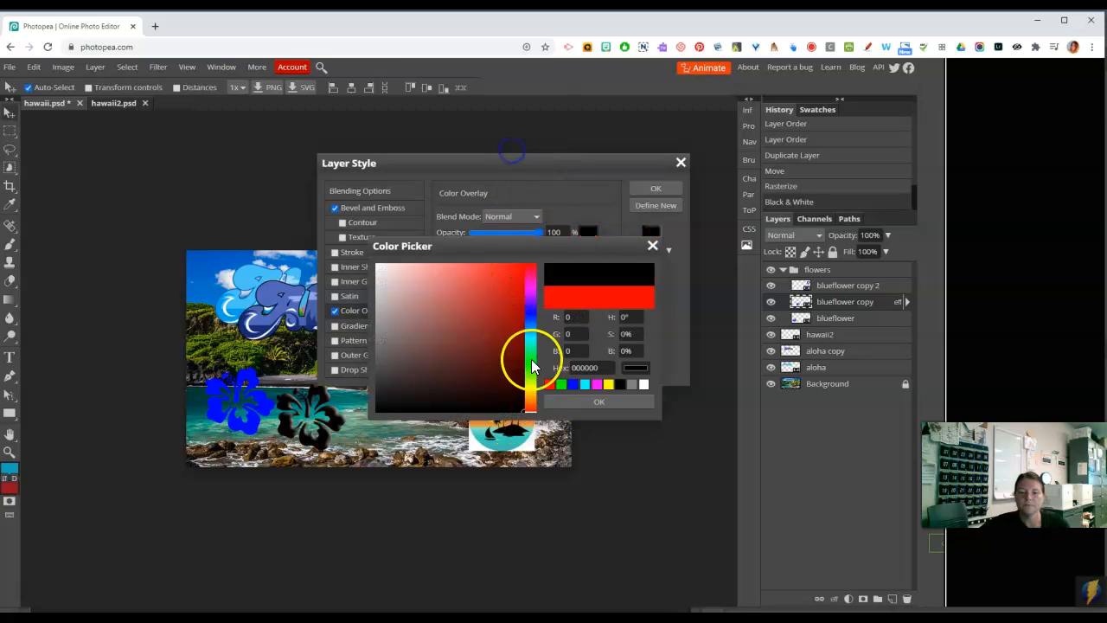
left_click(523, 423)
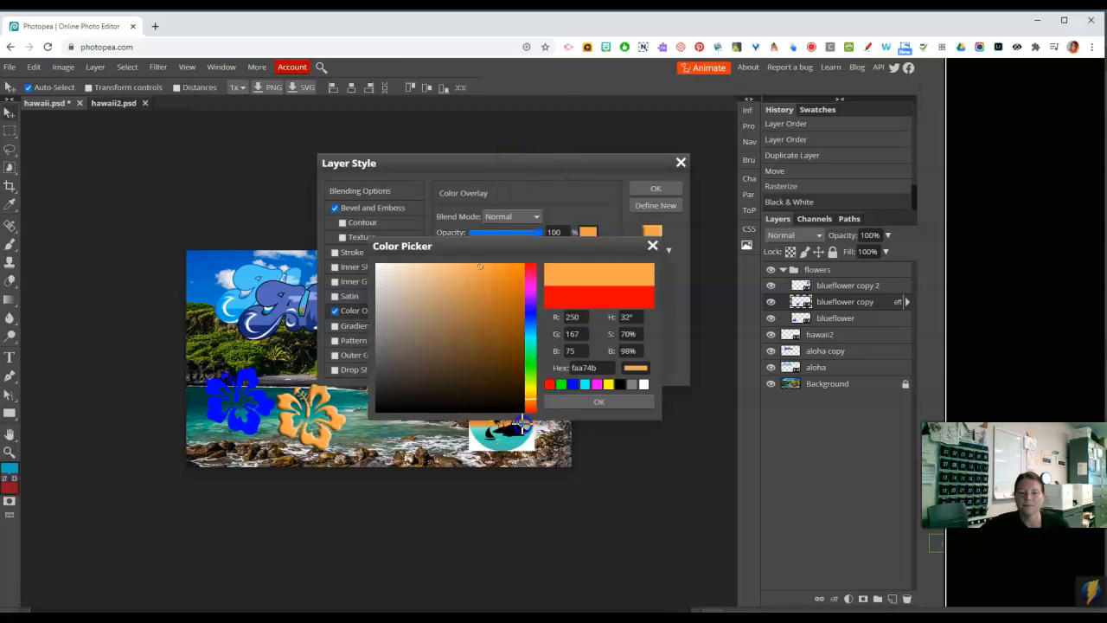
left_click(599, 402)
Change the Color Overlay to yellow ffff4c, apply the layer style, and nudge the flower slightly to the right on the canvas.
left_click_drag(519, 164, 295, 148)
left_click(361, 219)
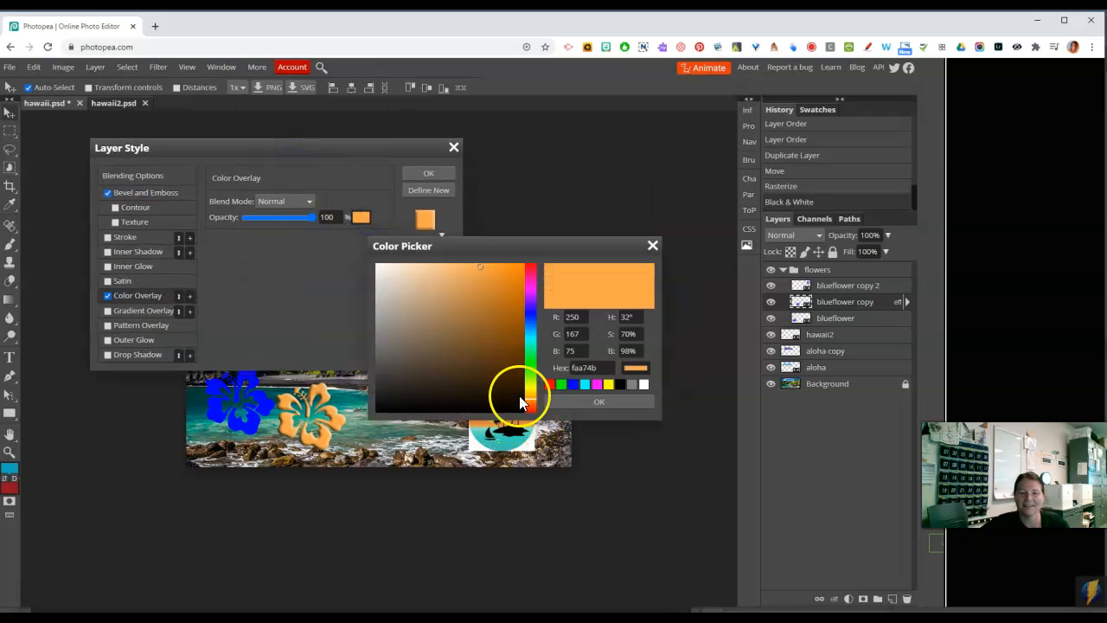
left_click_drag(487, 245, 328, 244)
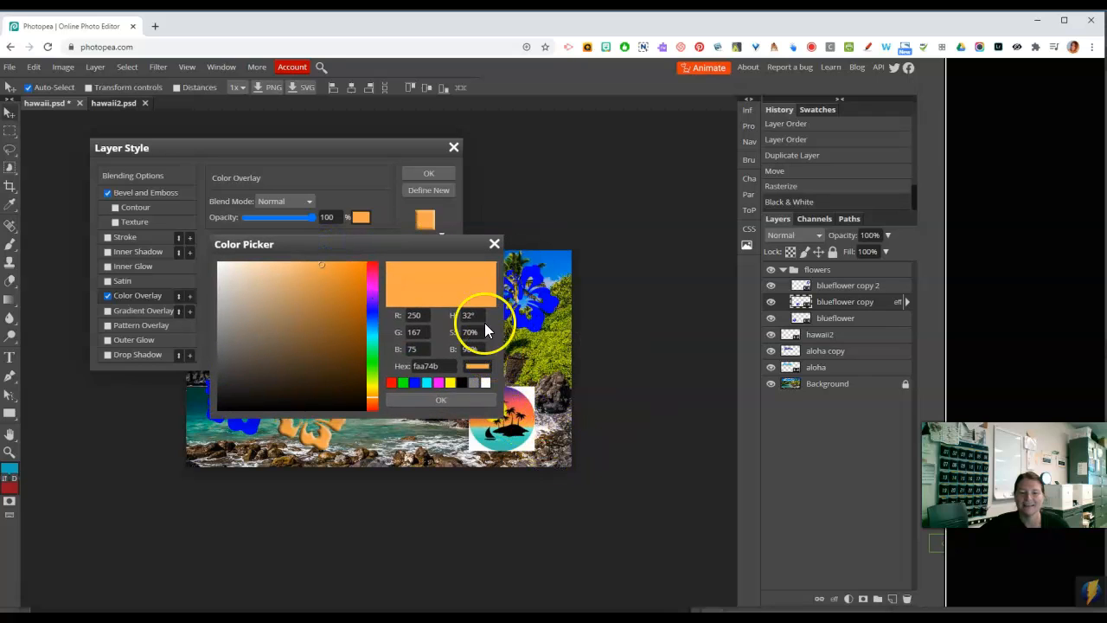
left_click_drag(466, 244, 396, 245)
left_click(380, 383)
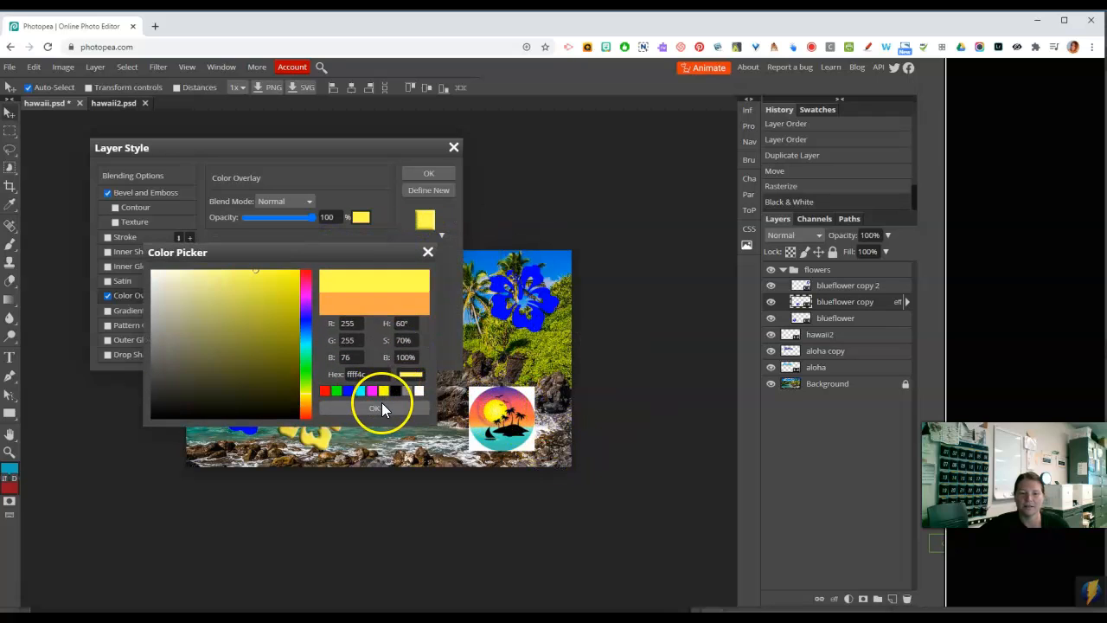
left_click(381, 402)
left_click(420, 174)
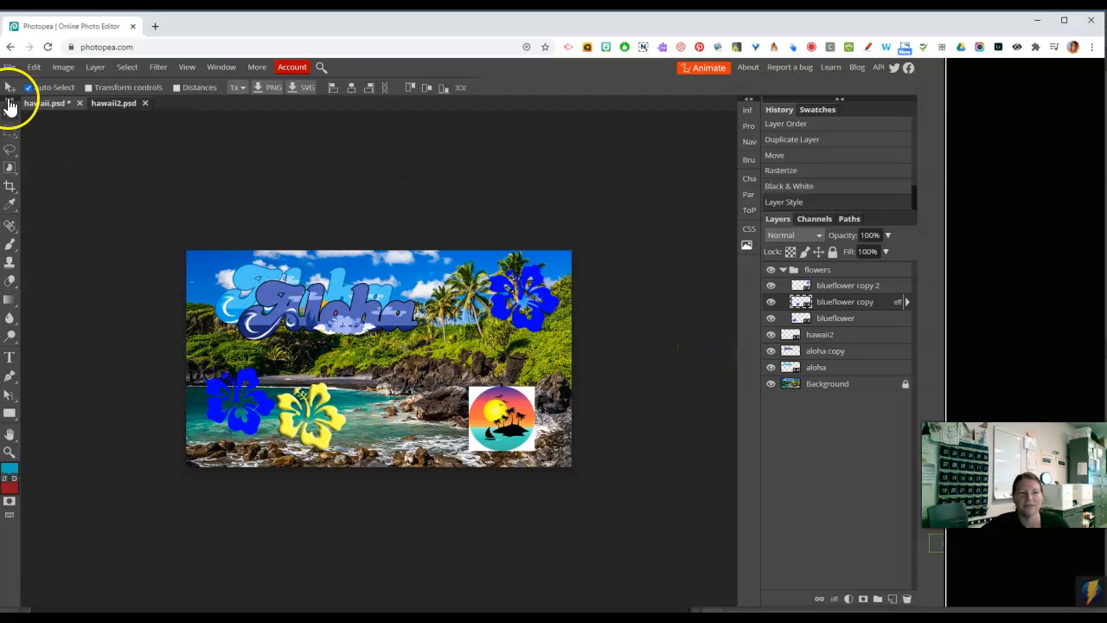
left_click_drag(297, 450, 317, 439)
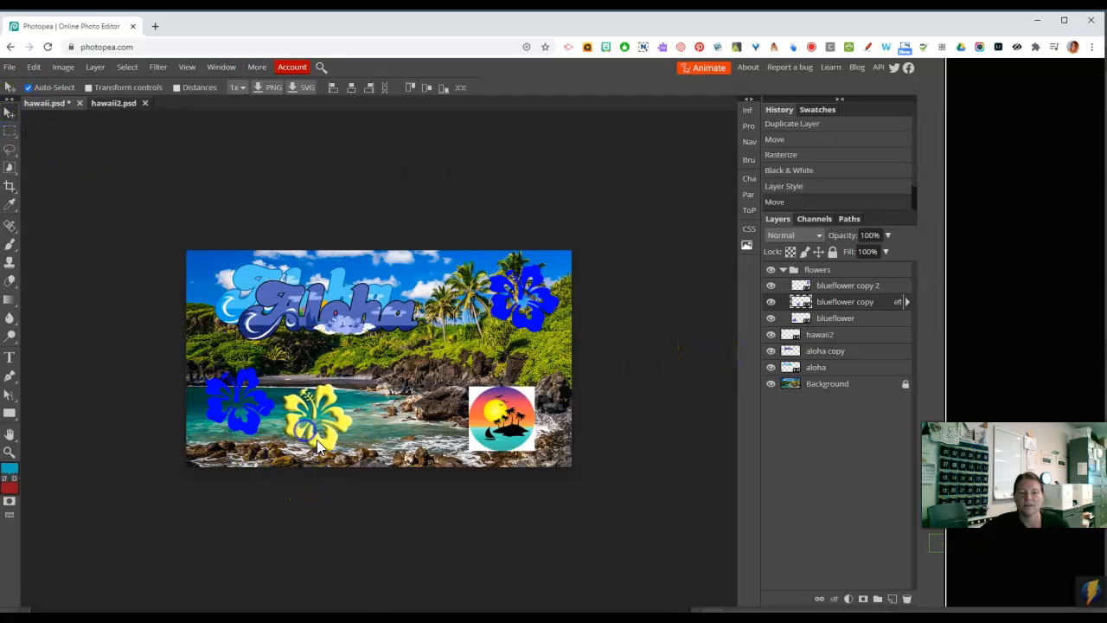
Glance at the Photoshop postcard and, back in Photopea, hide and reshow the blueflower copy 2 layer to identify its flower.
left_click(685, 416)
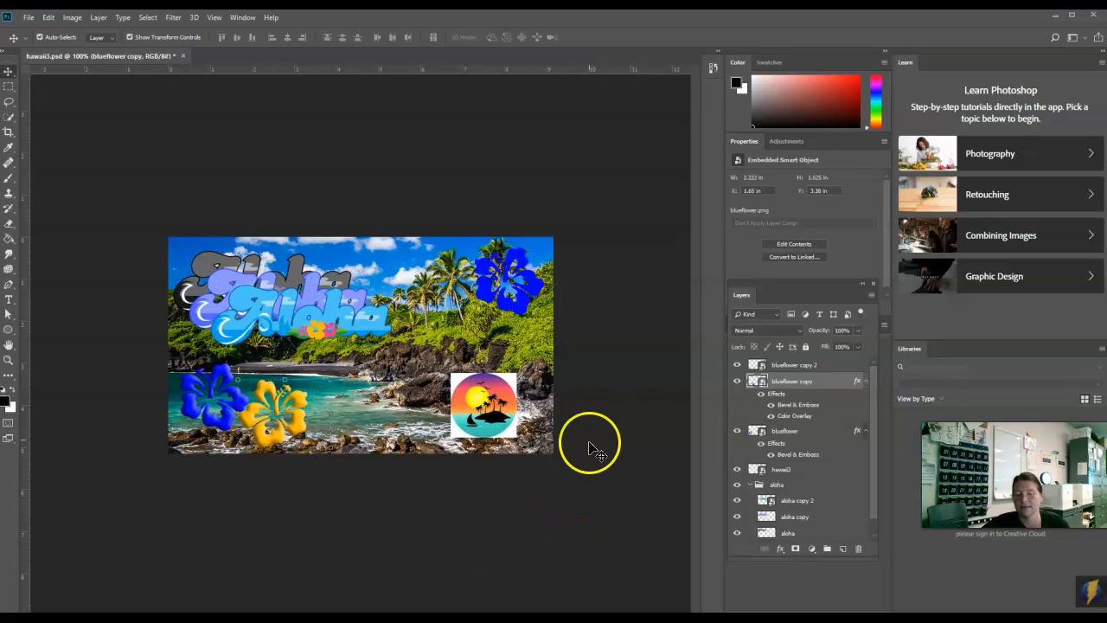
left_click(536, 295)
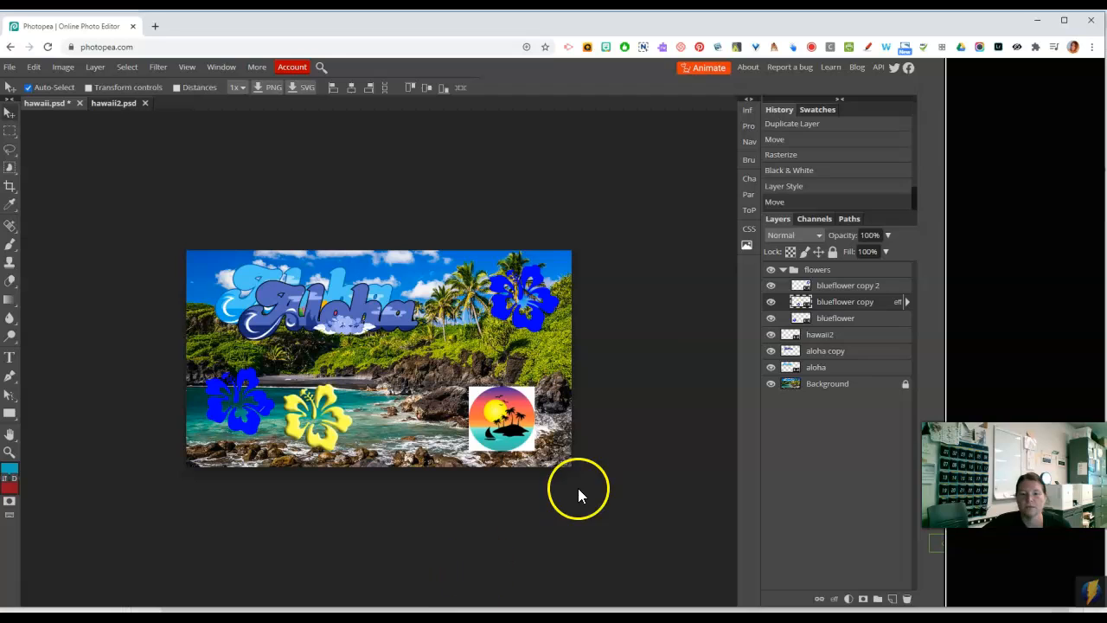
left_click(773, 287)
left_click(772, 286)
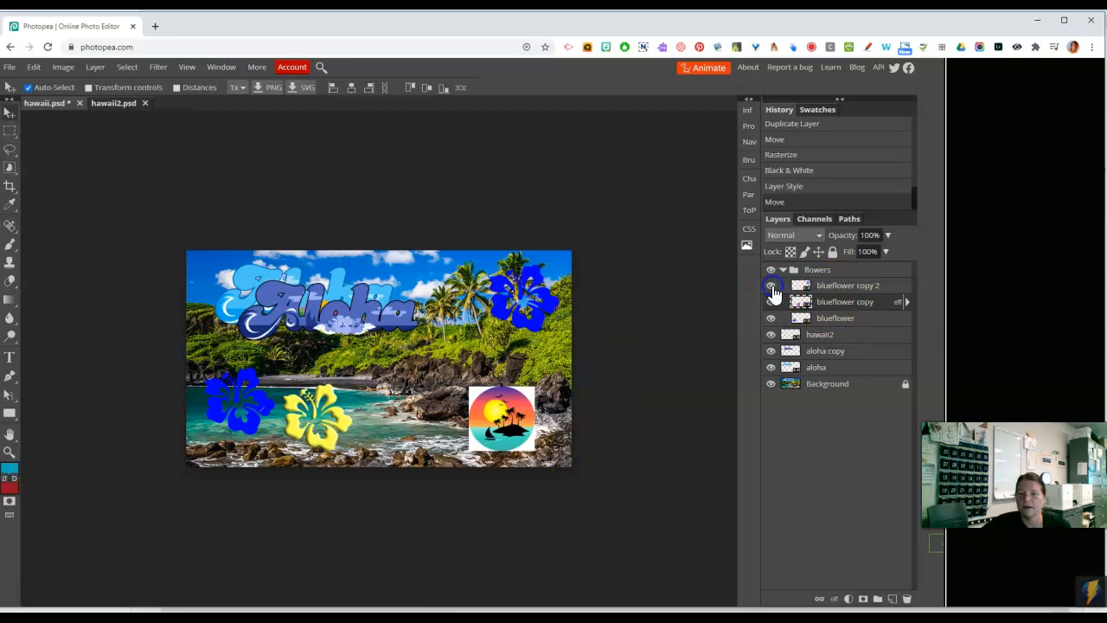
Add a Bevel and Emboss effect to the blueflower copy 2 layer, keeping the offered inner bevel settings.
left_click(828, 289)
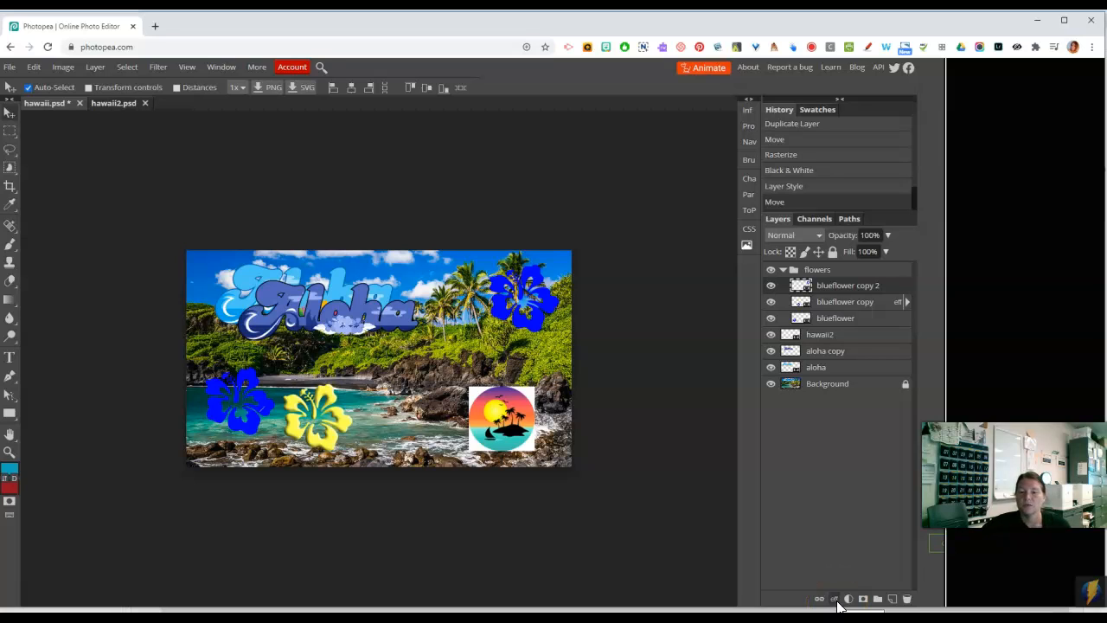
left_click(836, 599)
left_click(859, 421)
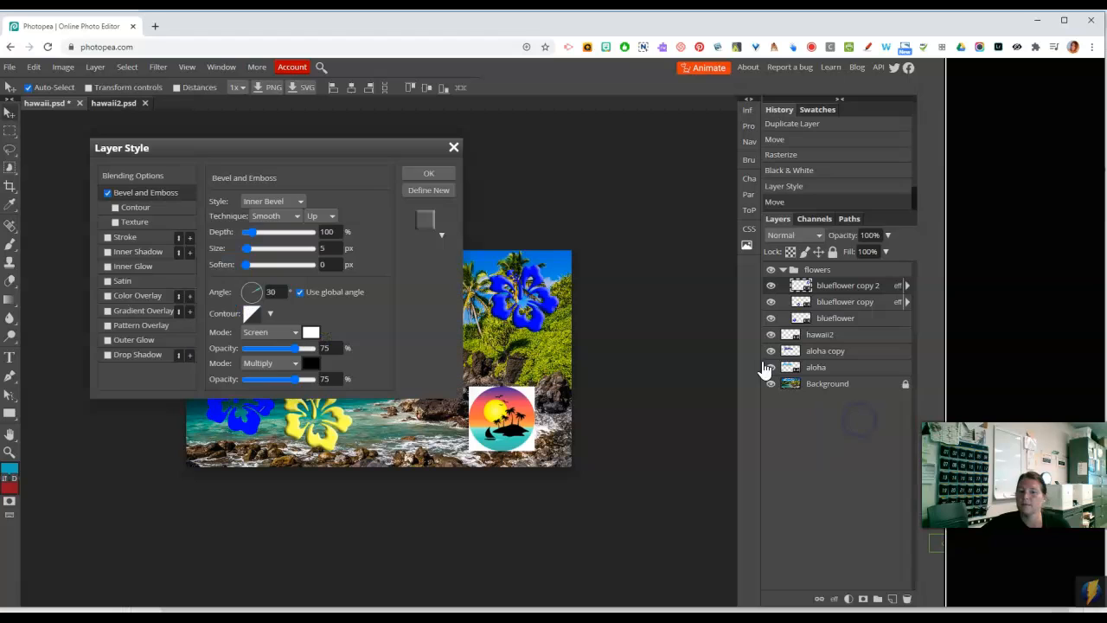
mouse_move(260, 148)
left_mouse_down()
mouse_move(219, 154)
mouse_move(217, 143)
mouse_move(249, 164)
left_mouse_up()
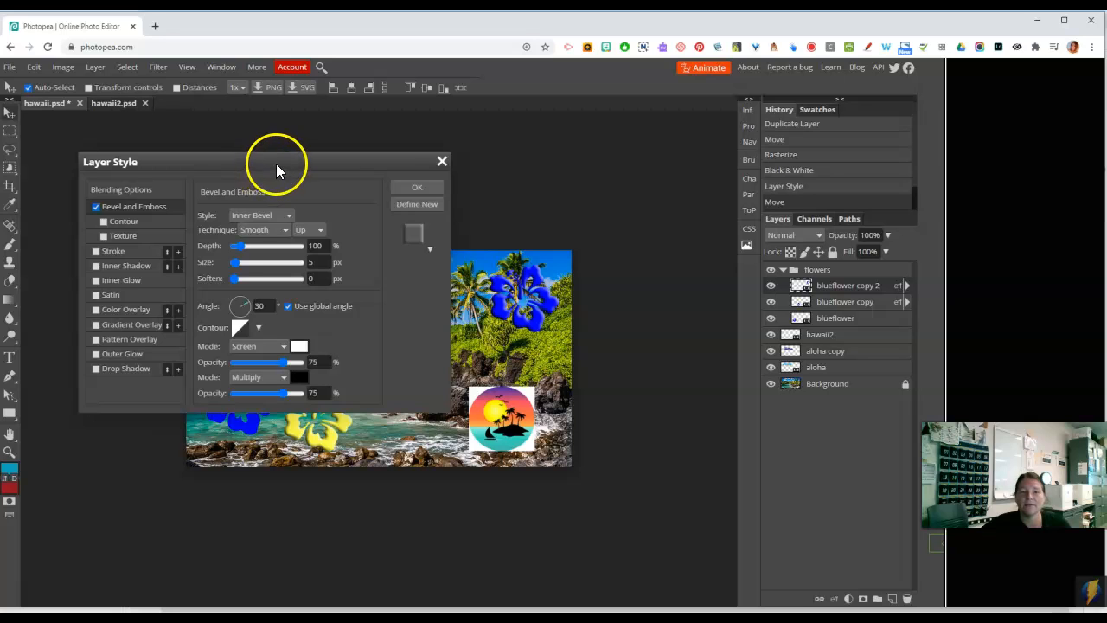
left_click_drag(276, 165, 261, 158)
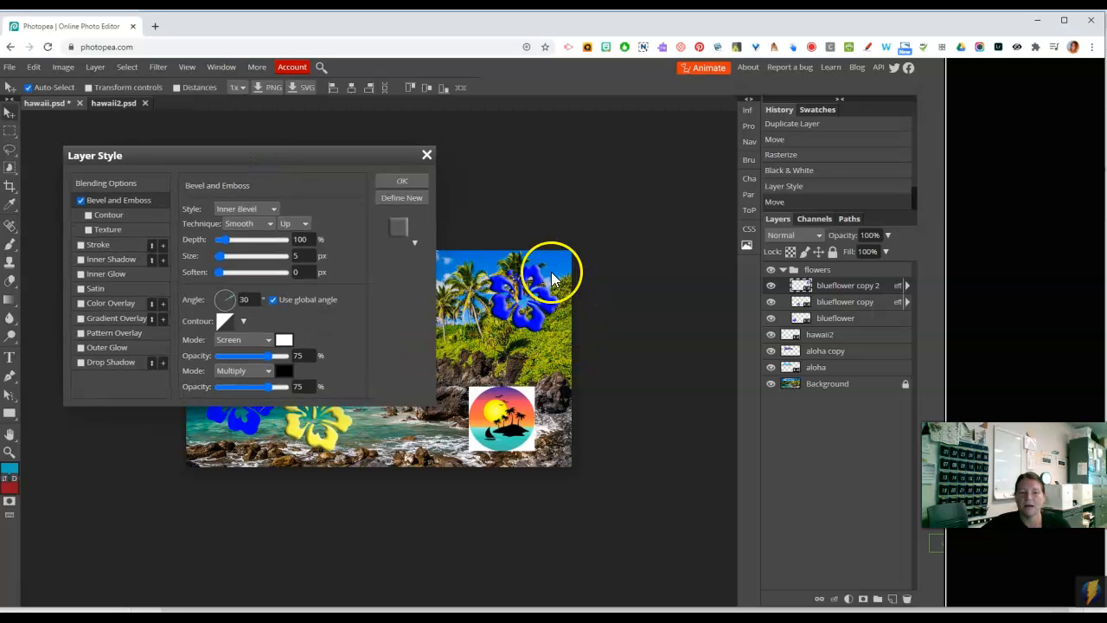
Turn on a Gradient Overlay for the blueflower copy 2 layer and briefly open its gradient editor.
left_click(89, 318)
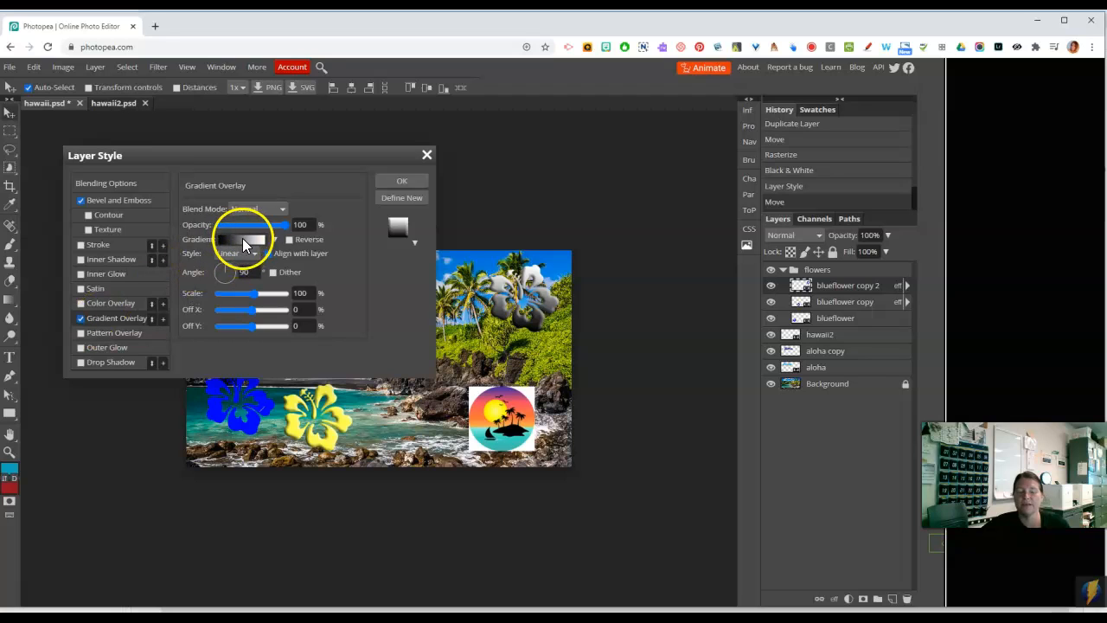
left_click(242, 239)
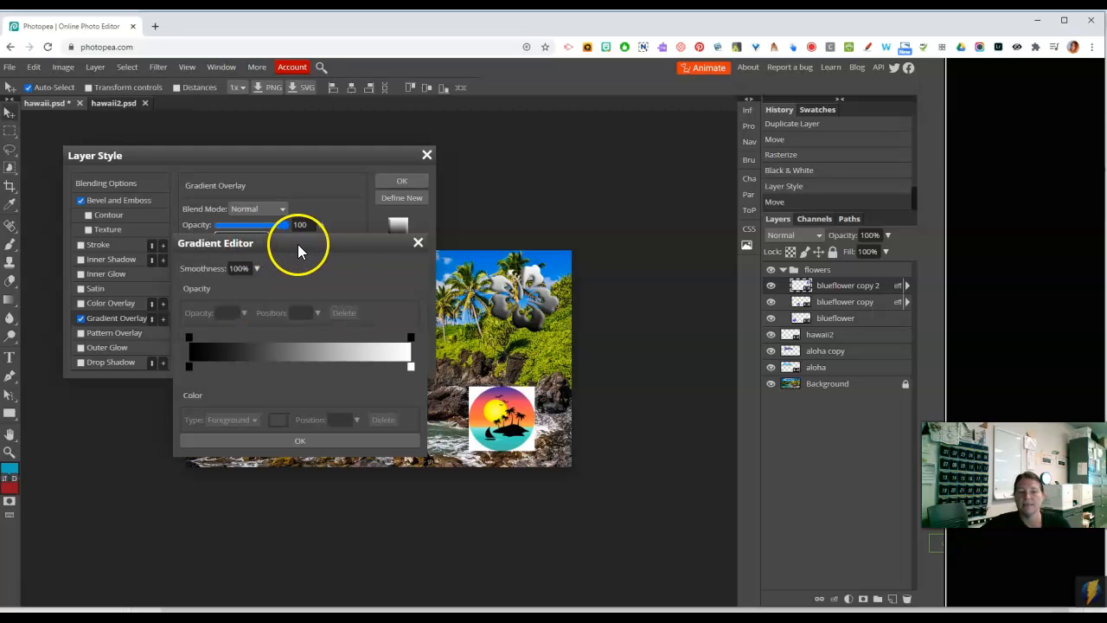
left_click_drag(297, 244, 310, 315)
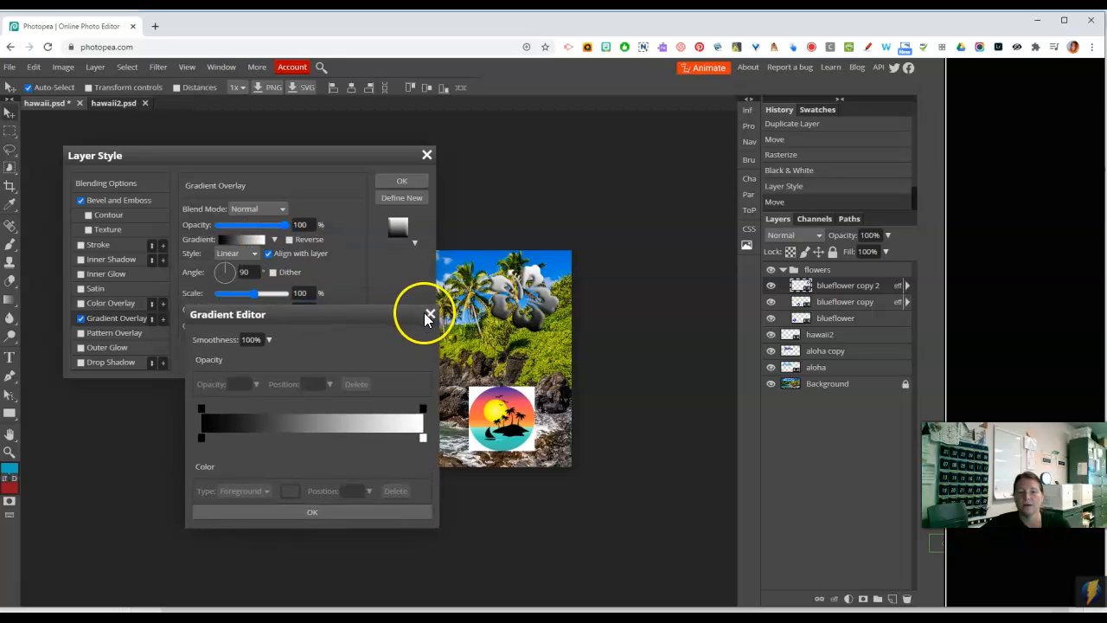
left_click(428, 315)
Try the blue-red-yellow gradient preset on the flower and return to the black-to-white preset.
left_click(274, 239)
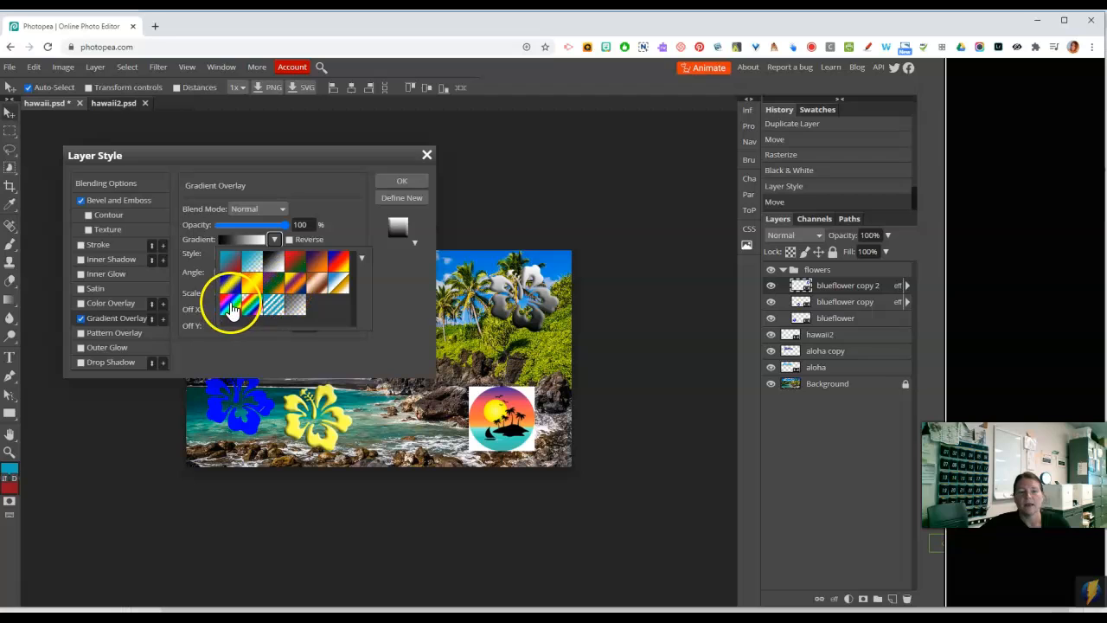
left_click(282, 270)
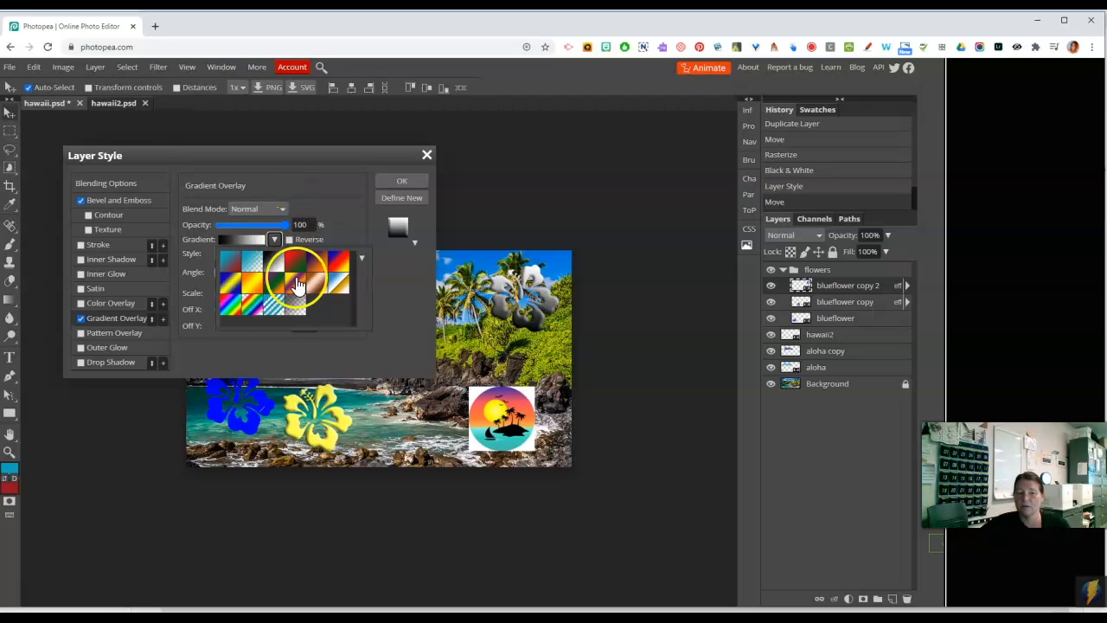
left_click(341, 268)
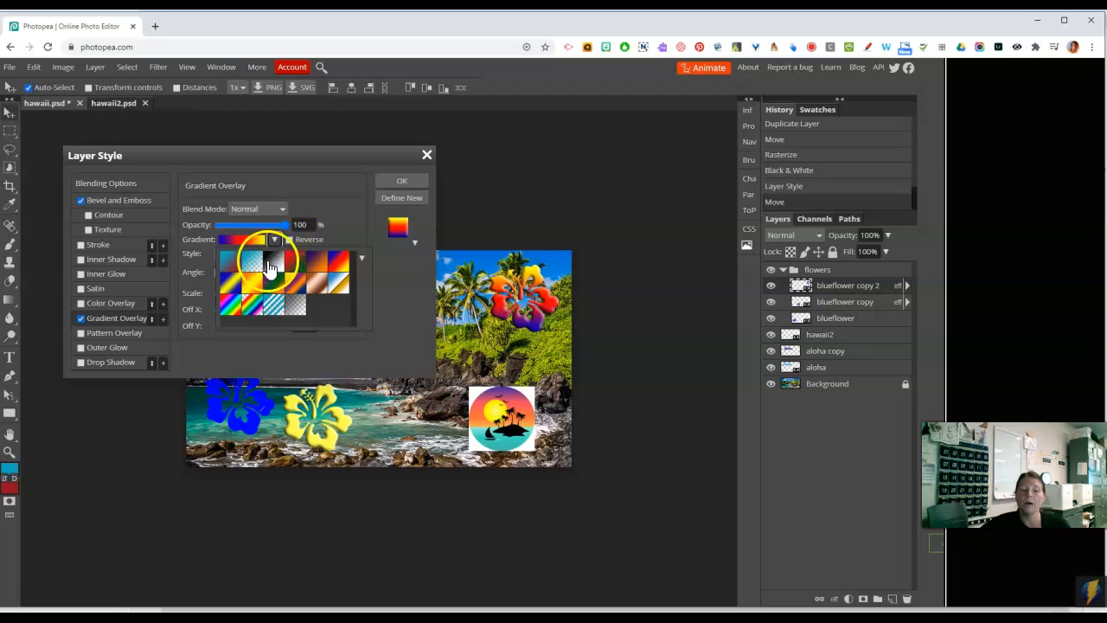
left_click(274, 263)
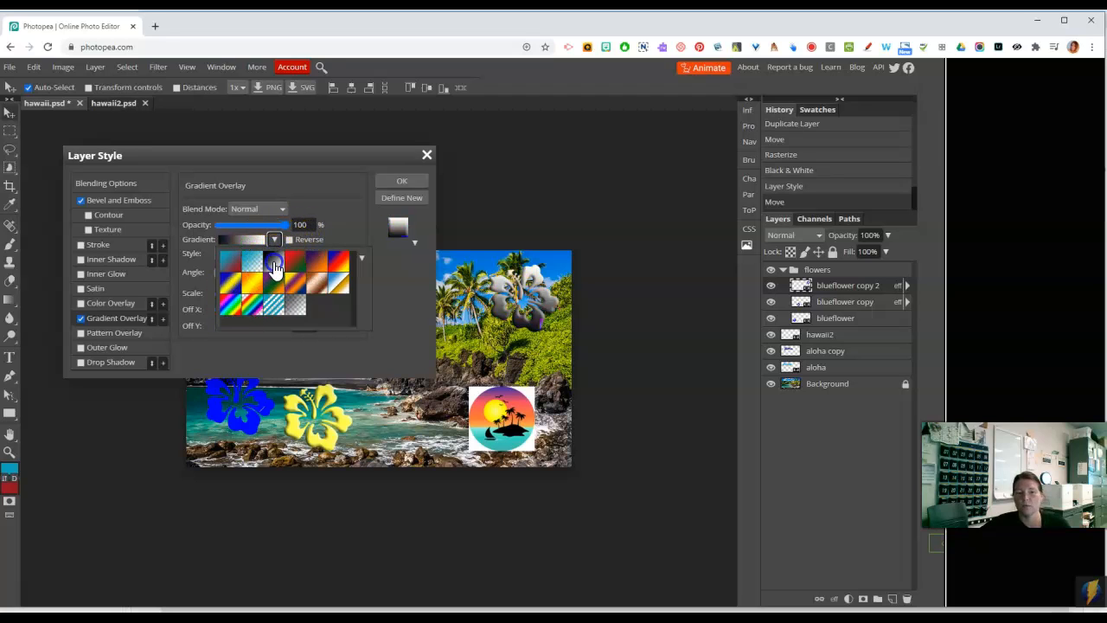
left_click(342, 228)
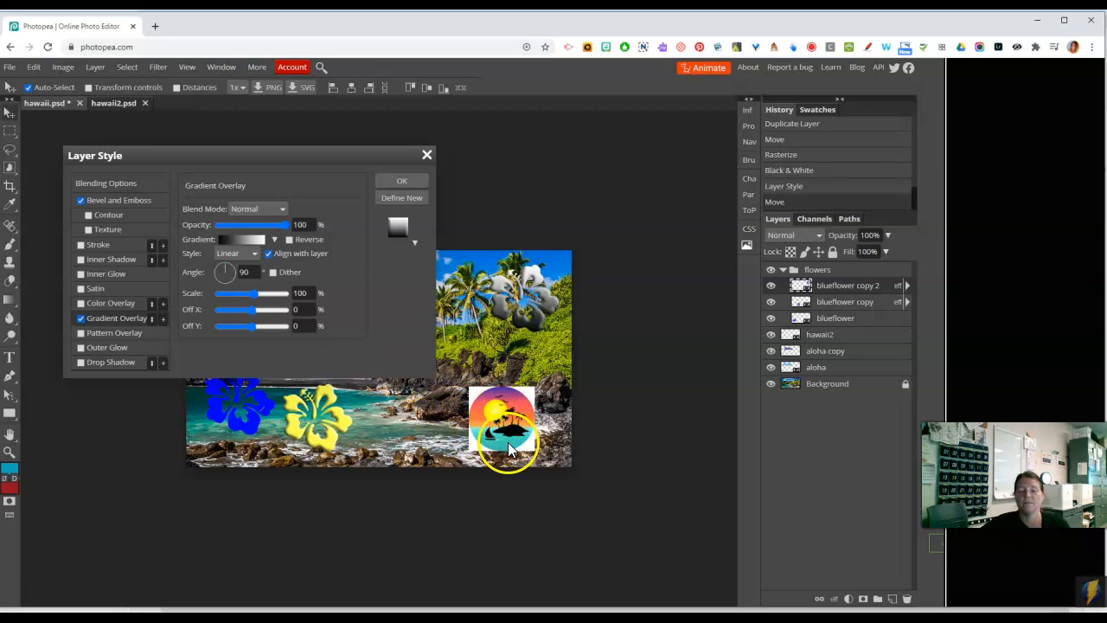
Set the gradient's starting color stop to teal 3bc4b4, sampled from the water in the sunset logo.
left_click(235, 242)
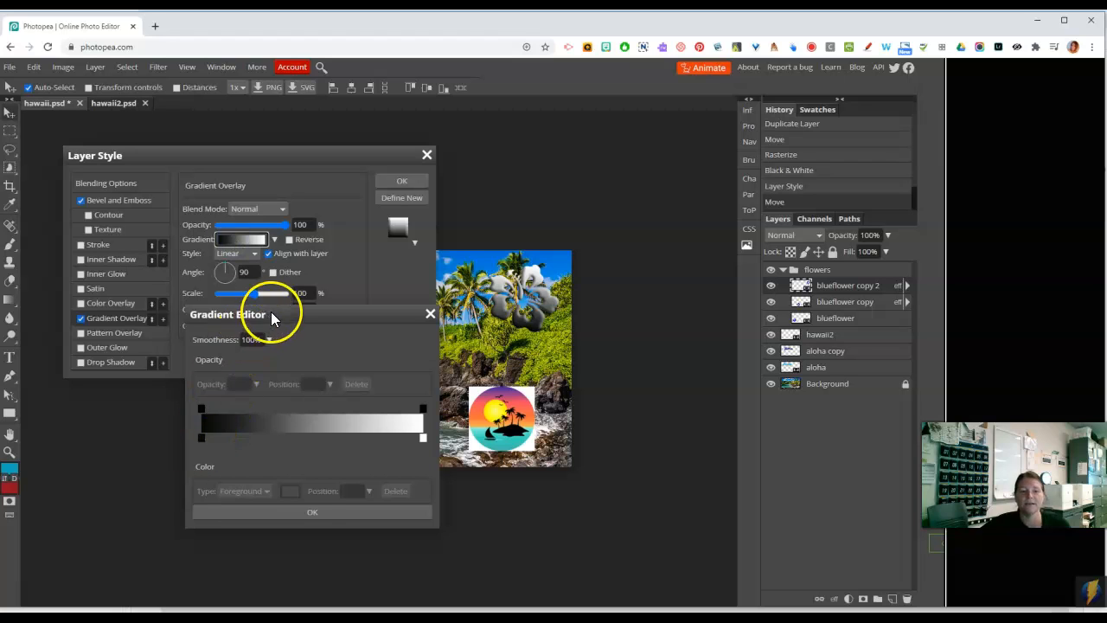
left_click_drag(271, 319, 531, 143)
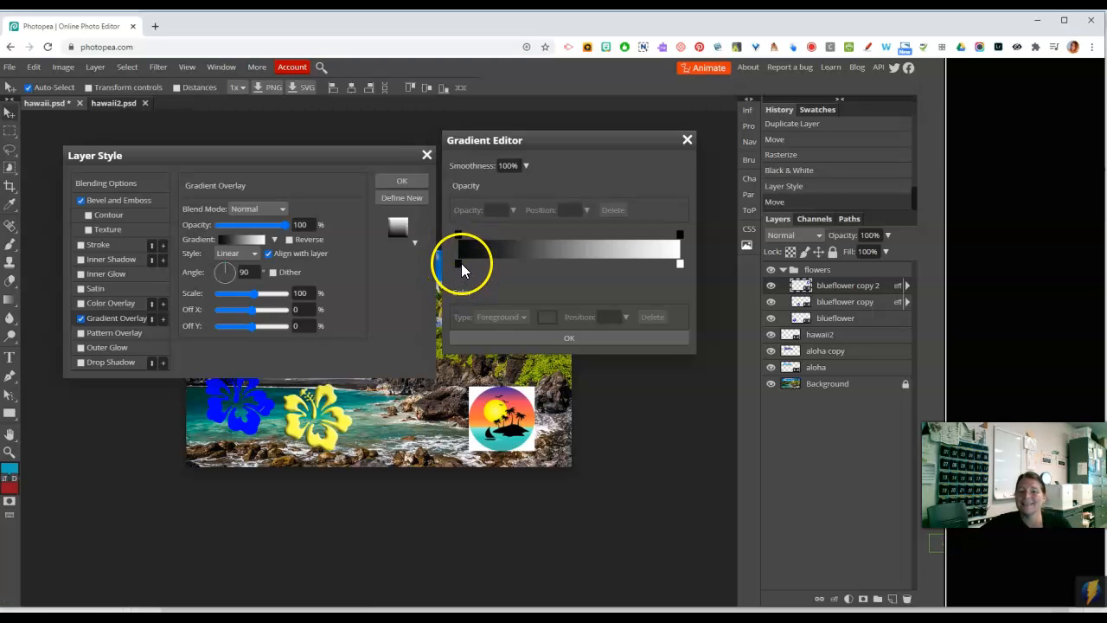
left_click(459, 264)
left_click(585, 322)
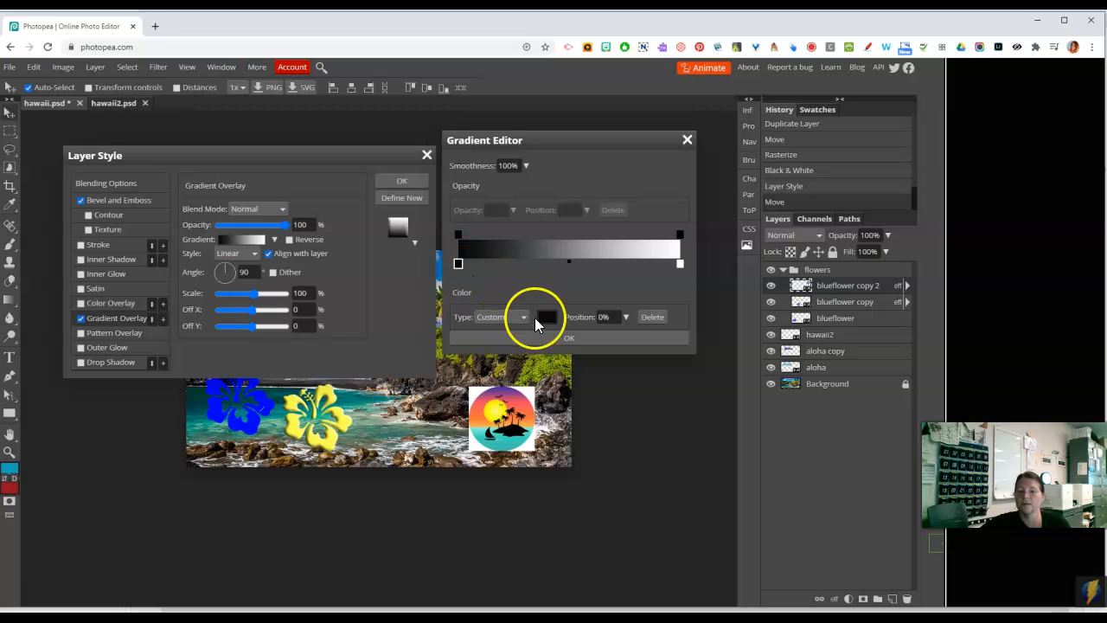
left_click(547, 320)
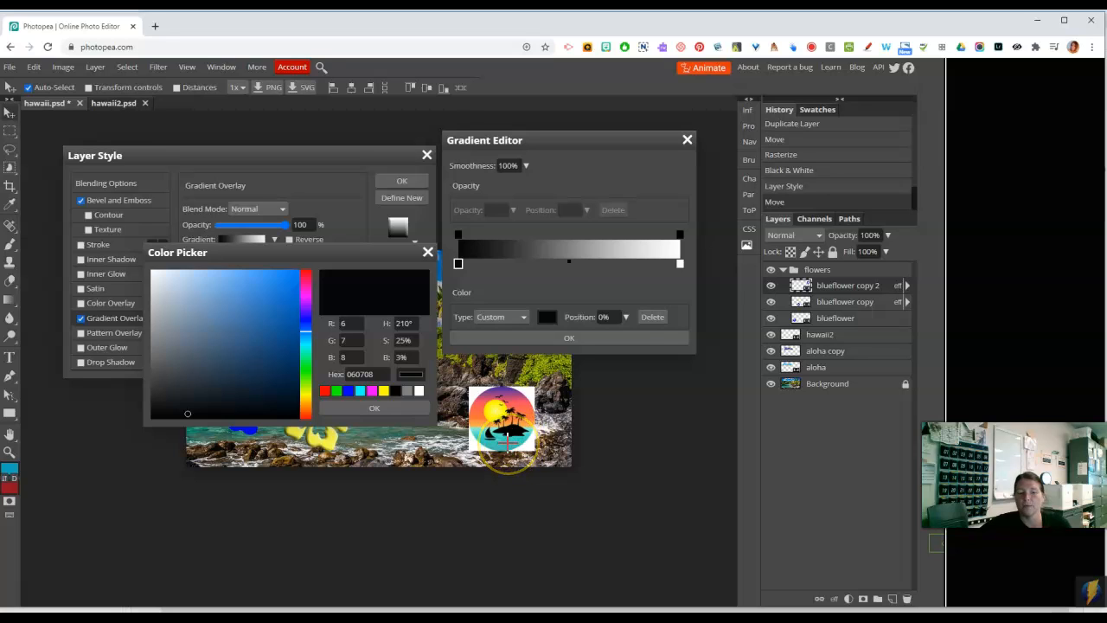
left_click(505, 441)
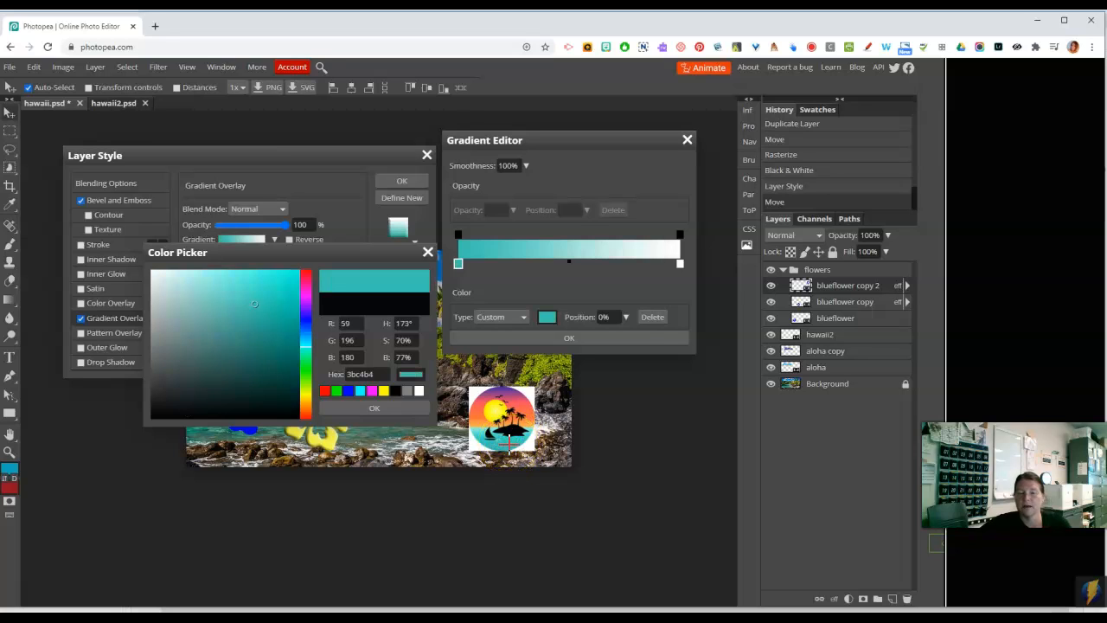
left_click(375, 406)
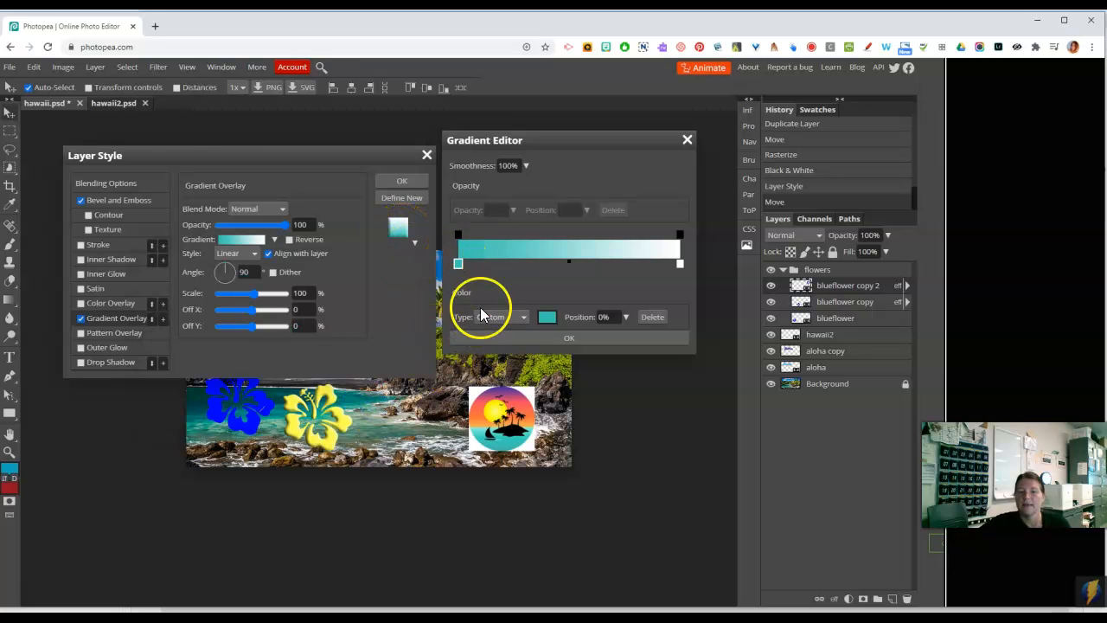
Add a gradient color stop at 23%, set it to orange fa8a42 sampled from the sunset logo, and accept the gradient.
left_click(509, 264)
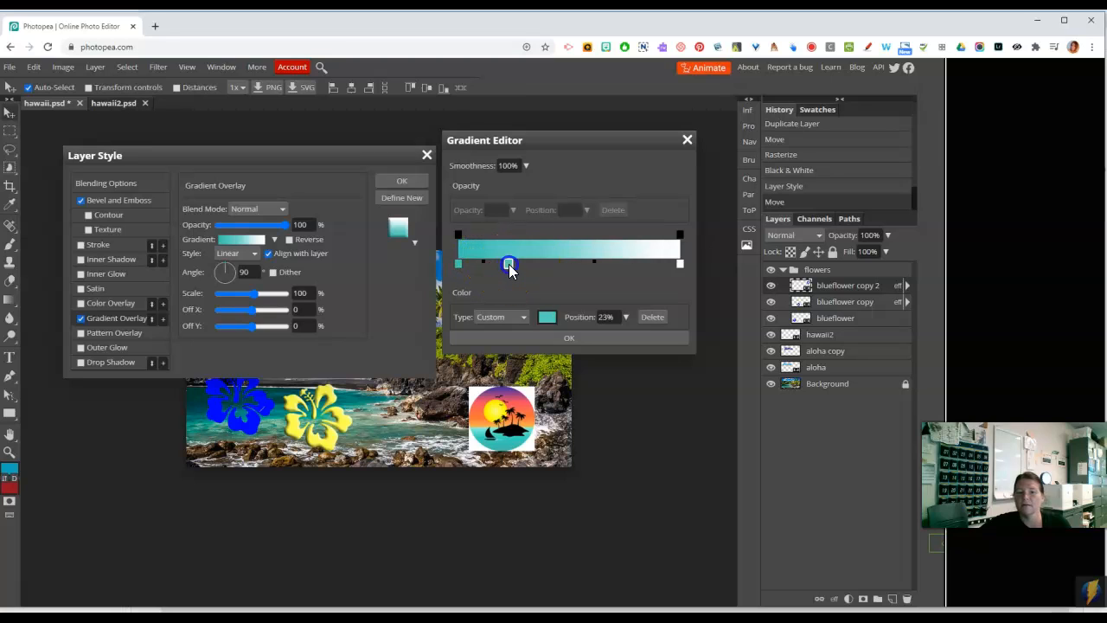
left_click(547, 316)
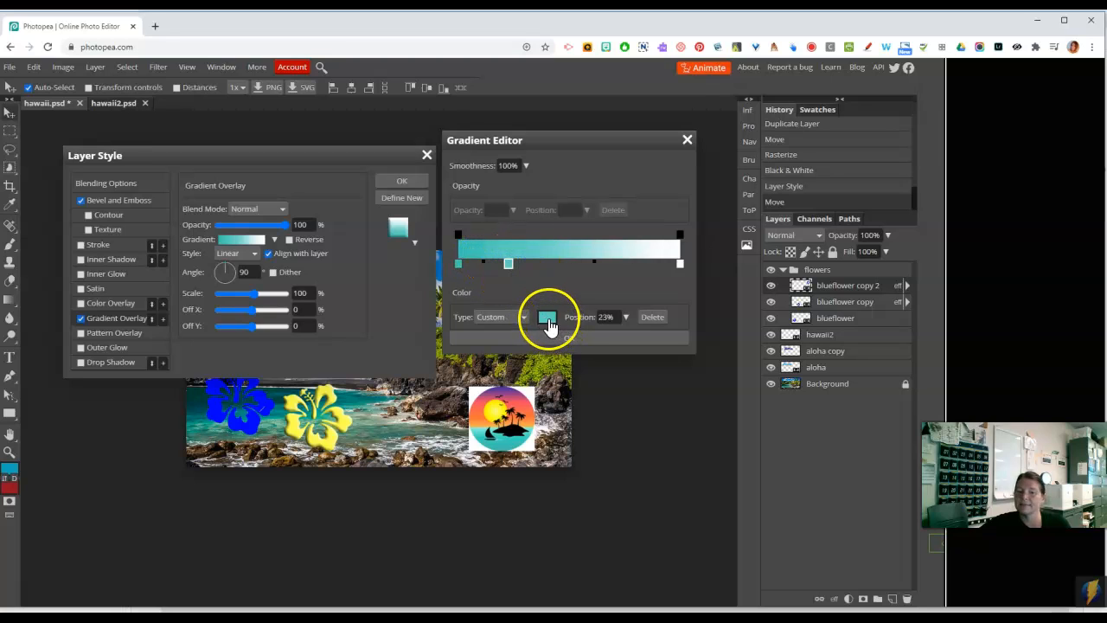
left_click(479, 420)
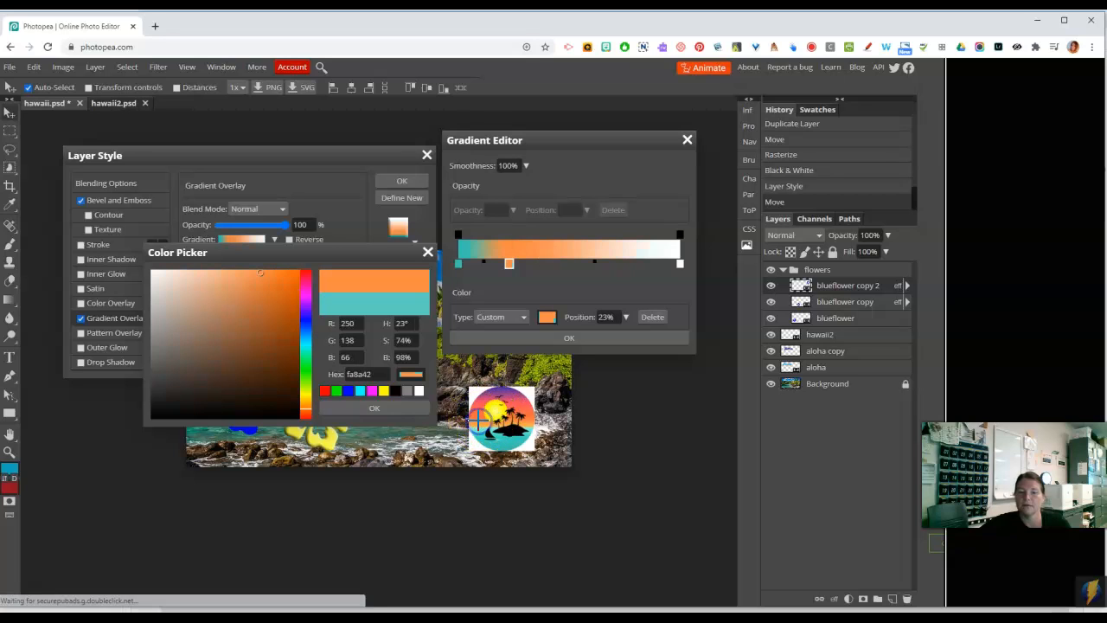
left_click(373, 407)
left_click(571, 338)
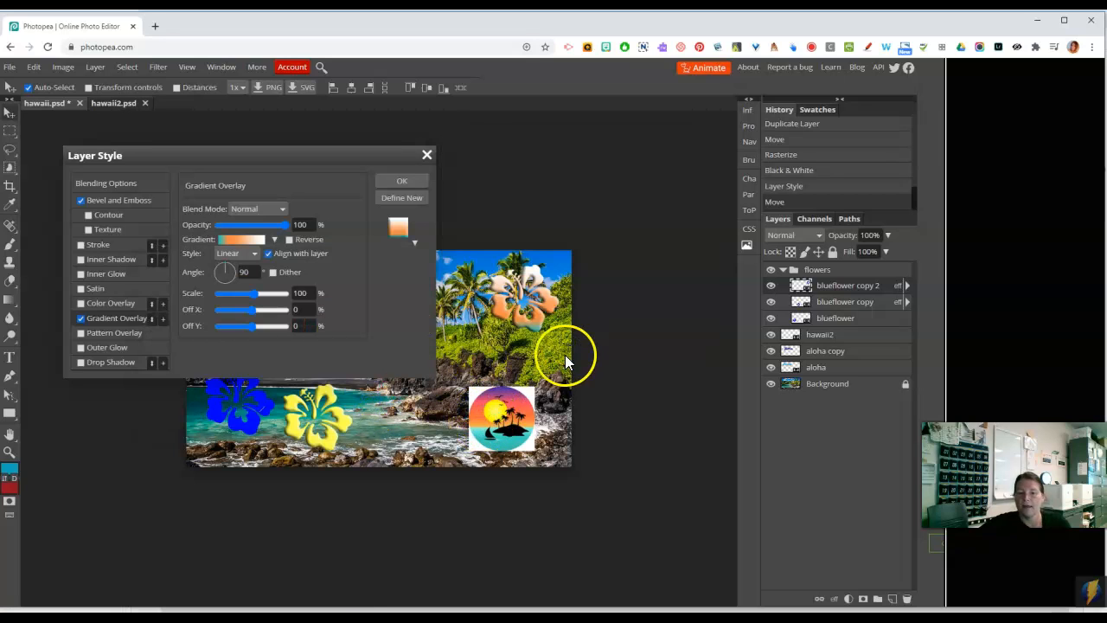
Add another gradient stop at 59% and color it pink, sampled from the sky in the sunset logo.
left_click(241, 240)
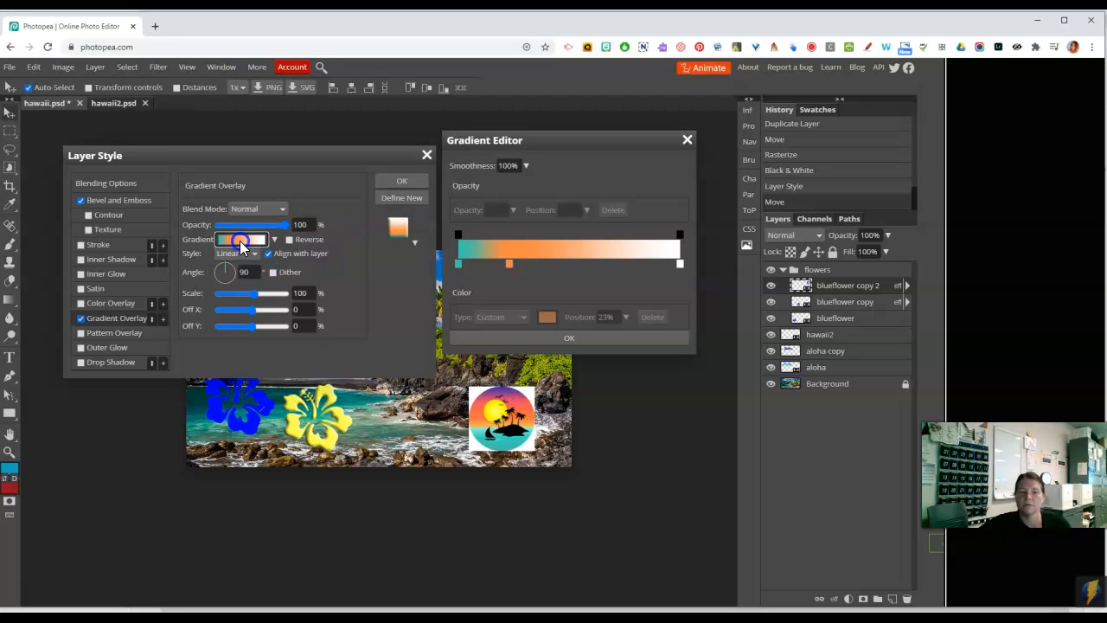
left_click(591, 263)
left_click(548, 316)
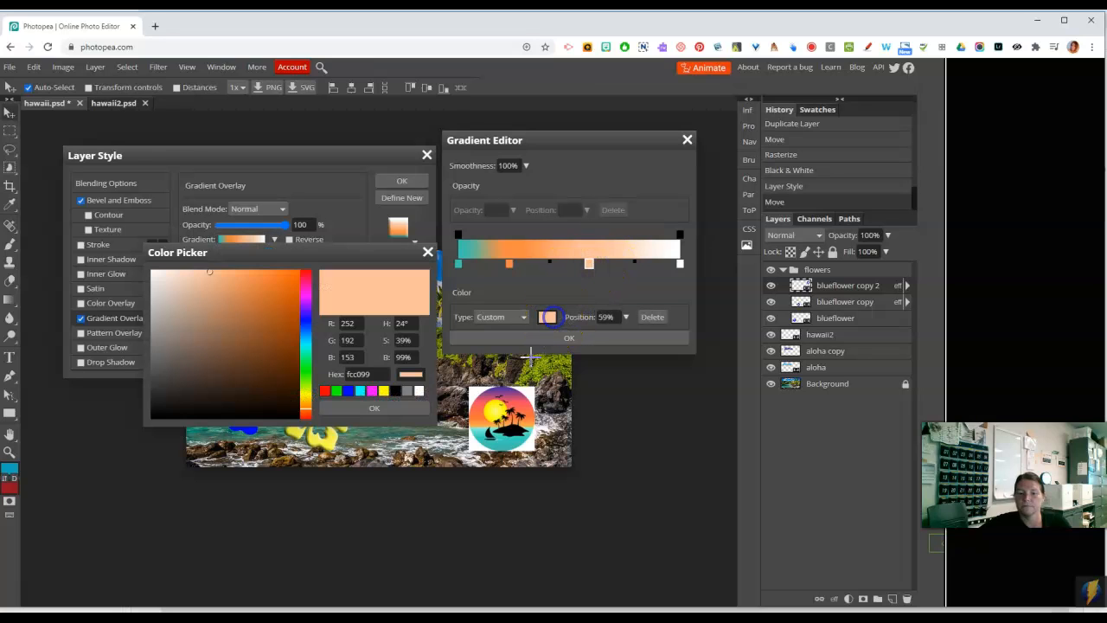
left_click(482, 400)
left_click(382, 403)
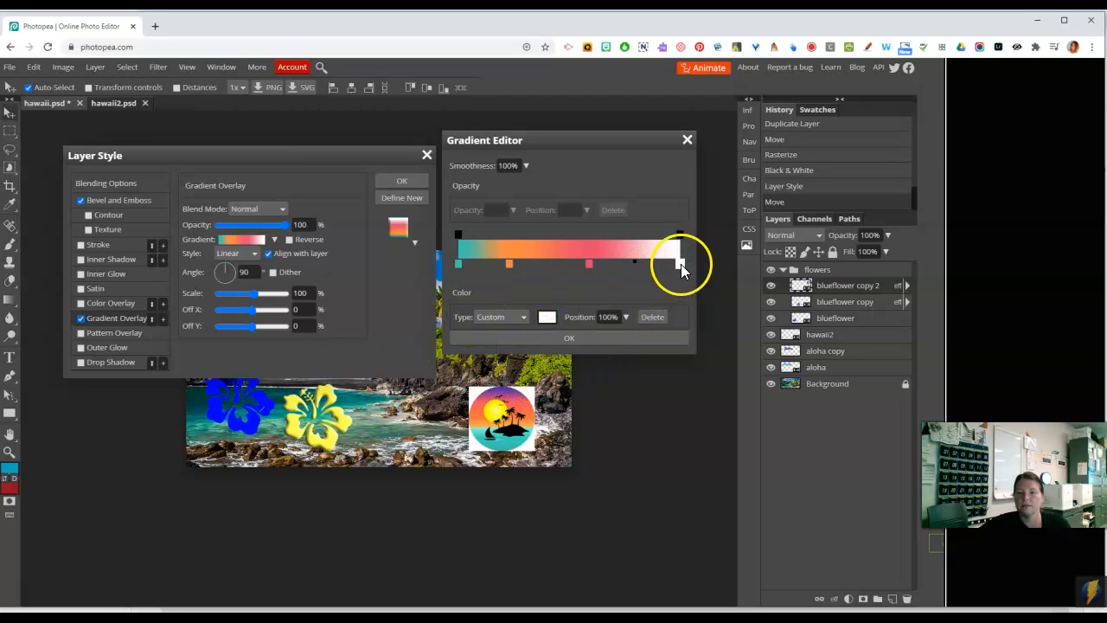
Set the gradient's end stop to purple 522fa0 from the logo, and shift the orange stop to 34% and the pink stop to about 71%.
left_click(547, 316)
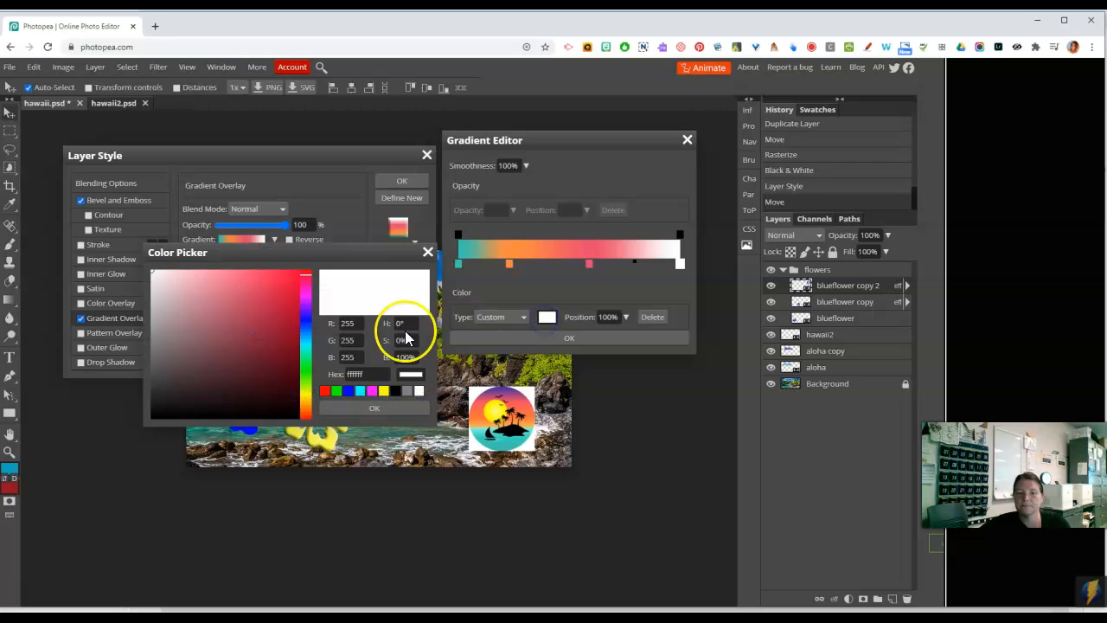
left_click(502, 387)
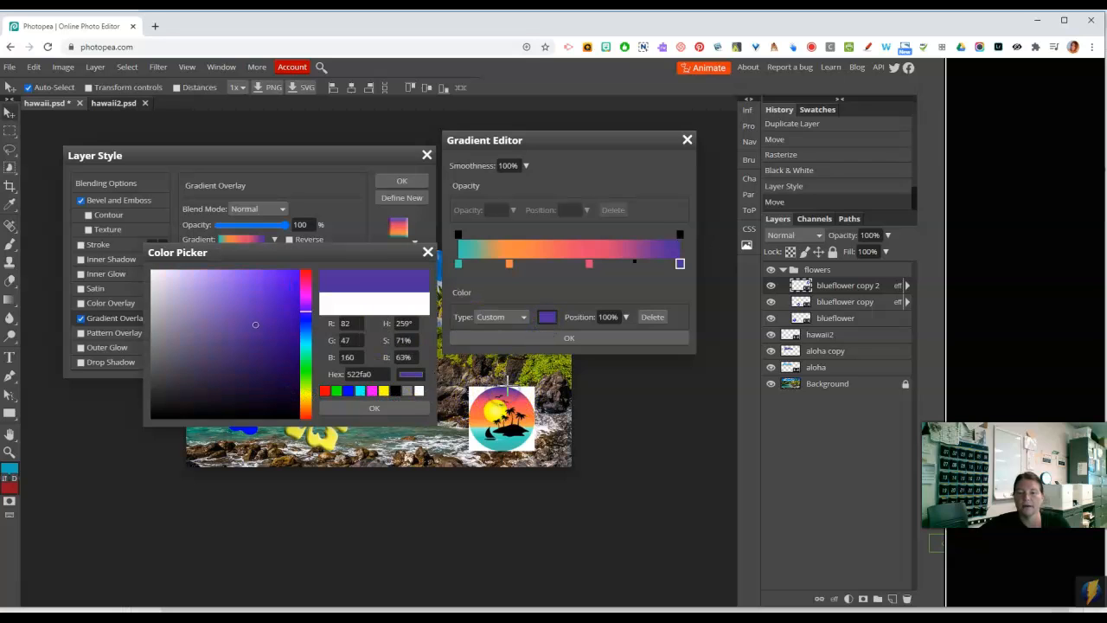
left_click(383, 406)
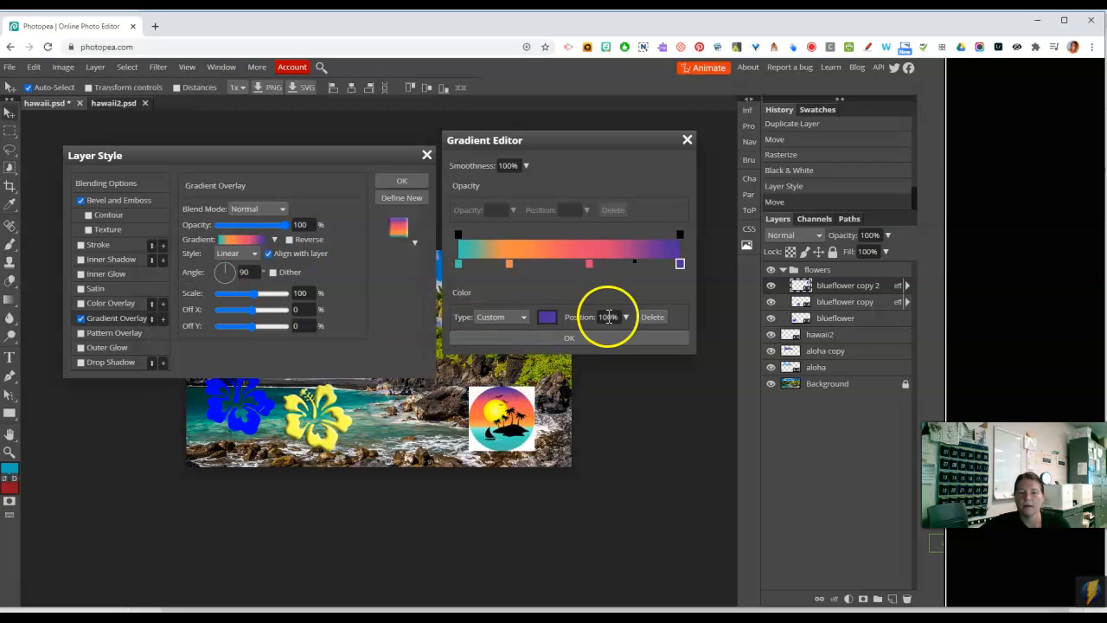
left_click_drag(510, 266, 622, 269)
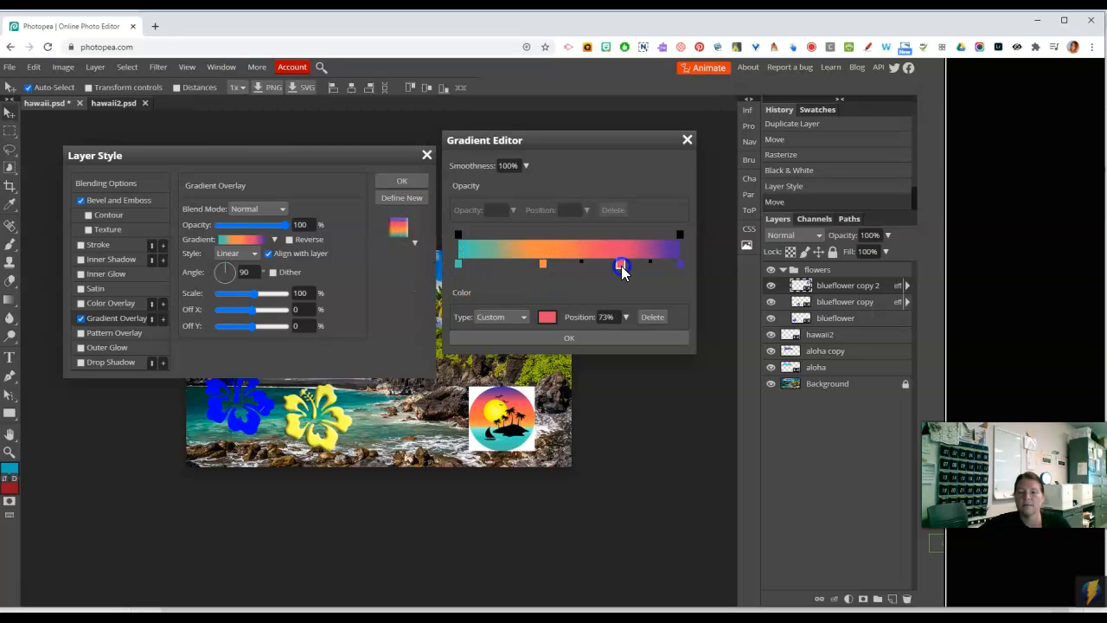
left_click_drag(543, 264, 534, 261)
Accept the gradient, define the flower's bevel and gradient as a new style preset, and apply the layer style.
left_click(400, 228)
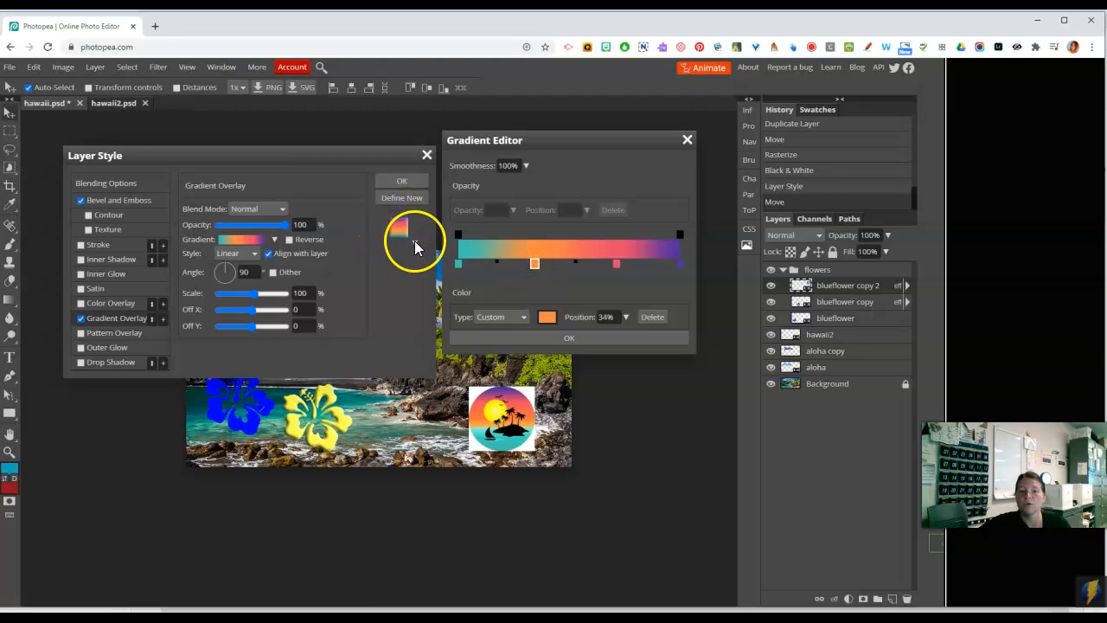
left_click(403, 197)
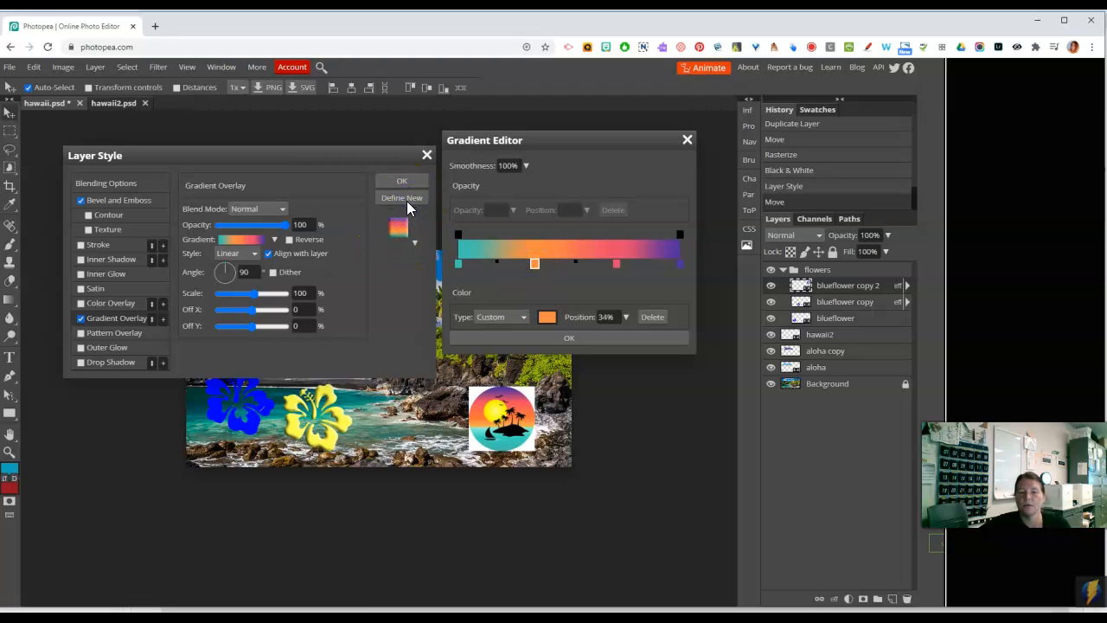
left_click(569, 337)
left_click(412, 199)
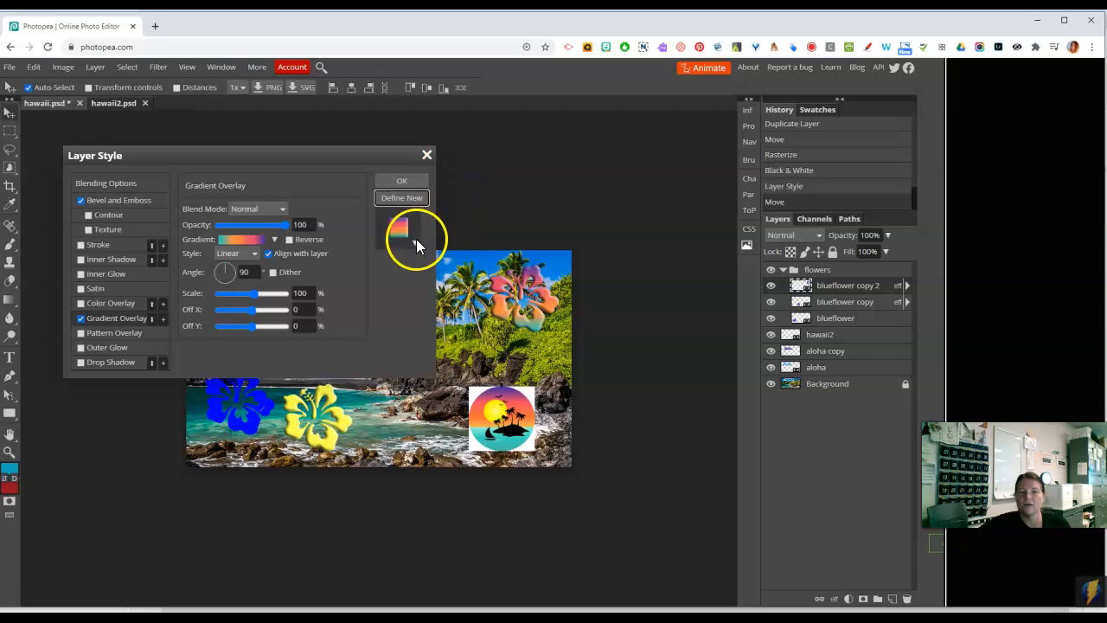
left_click(416, 243)
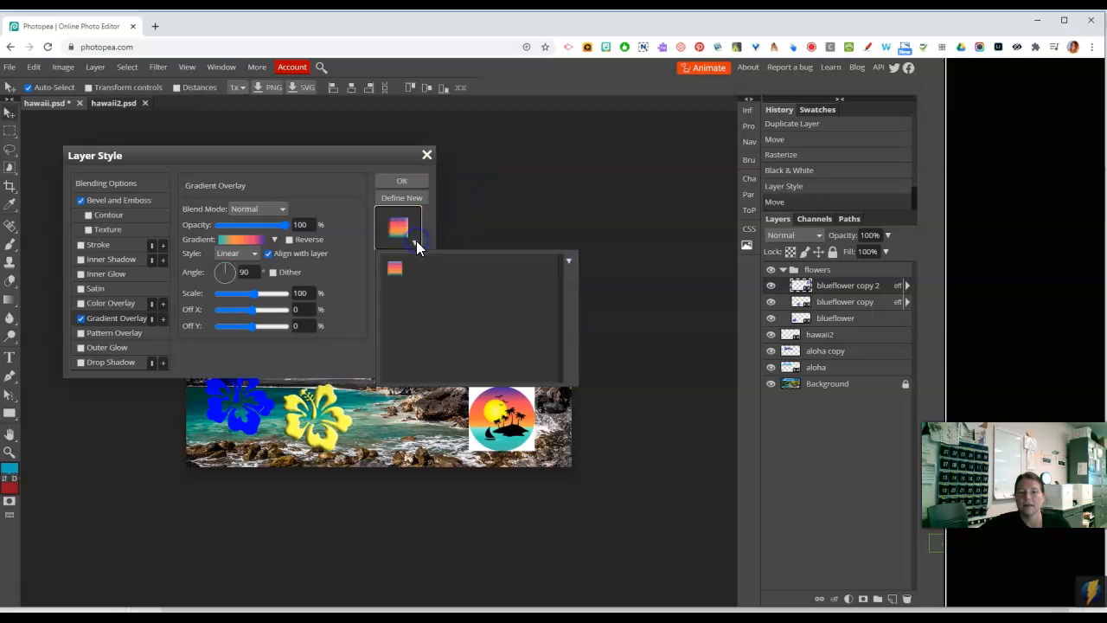
left_click(490, 309)
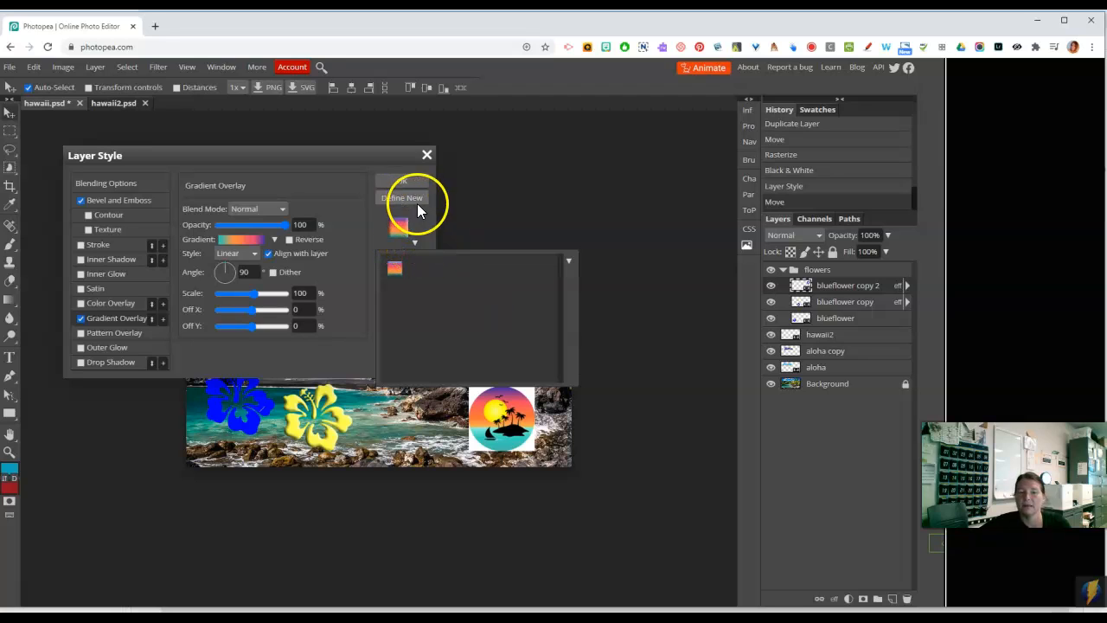
left_click(426, 231)
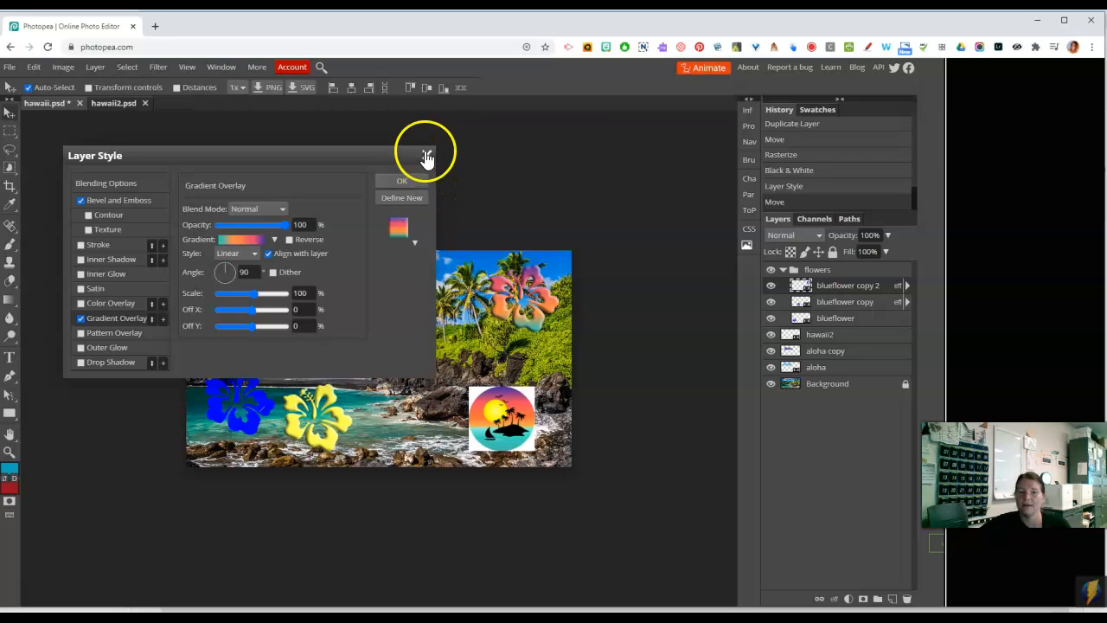
left_click(411, 183)
Switch to Photoshop and add a Bevel & Emboss effect to the blueflower copy 2 layer with the offered inner bevel settings.
left_click_drag(523, 281, 528, 316)
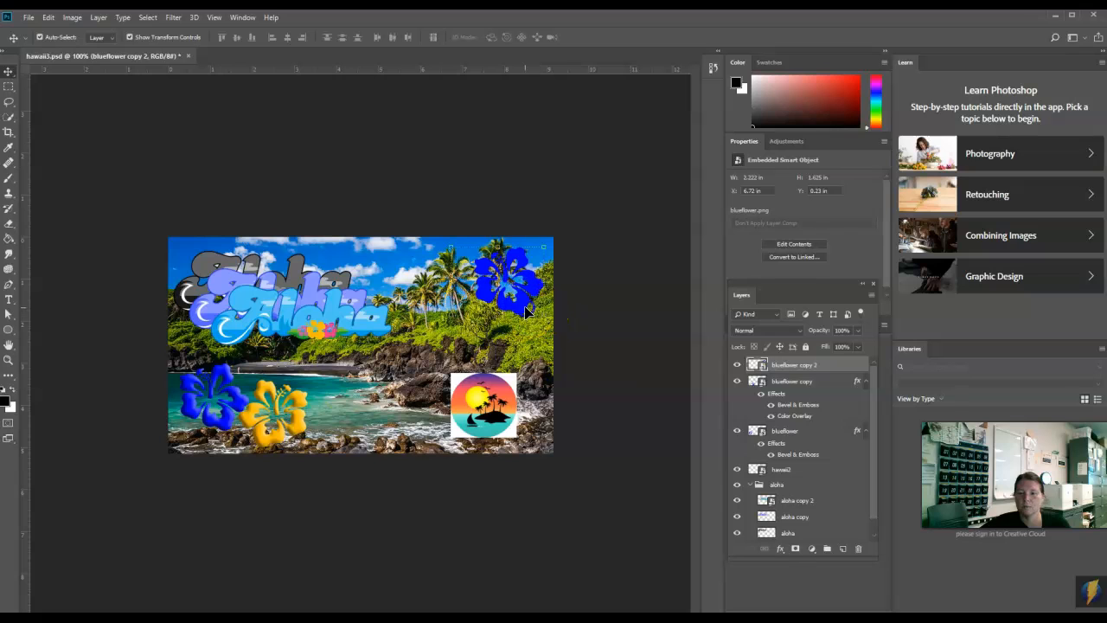
left_click(737, 364)
left_click(737, 364)
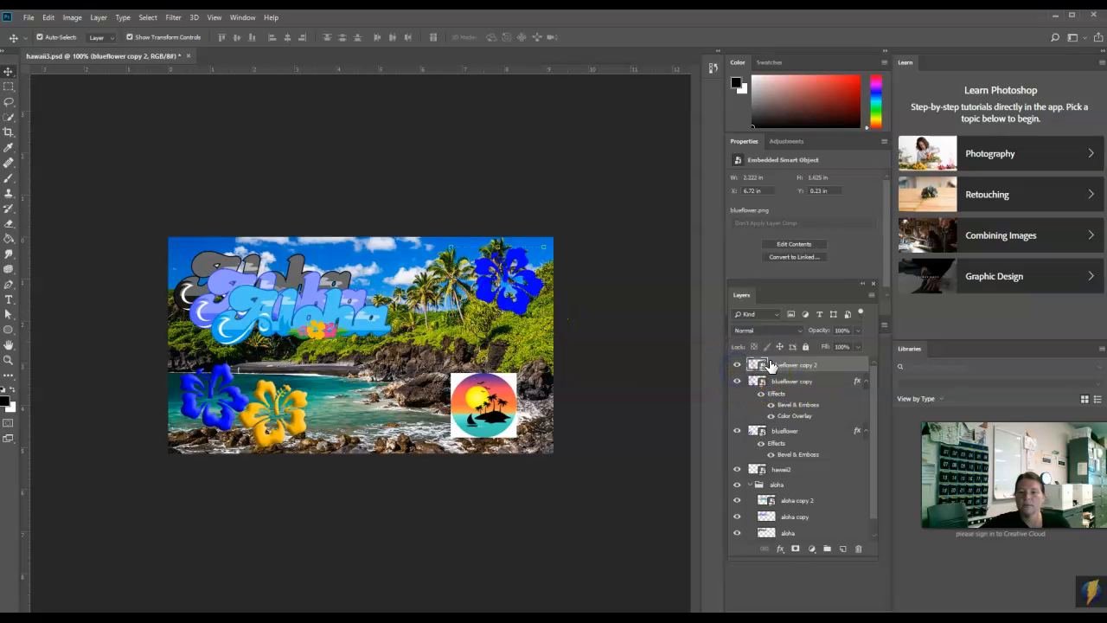
left_click(780, 549)
left_click(797, 455)
left_click_drag(511, 217, 669, 195)
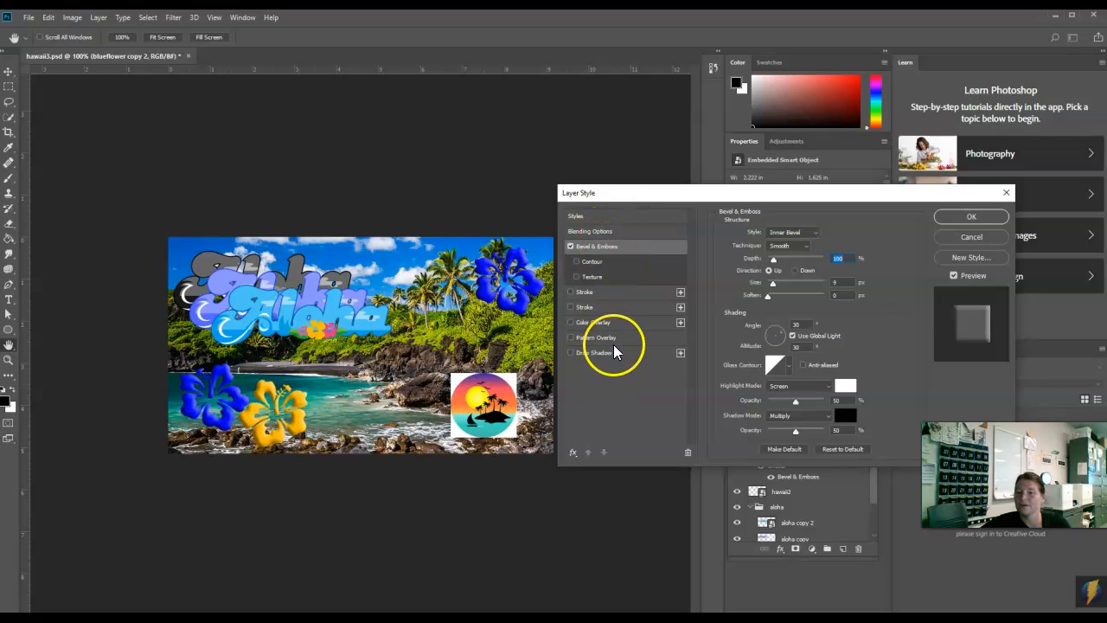
Add a Gradient Overlay effect to the flower and load the Foreground to Background gradient preset.
left_click(572, 451)
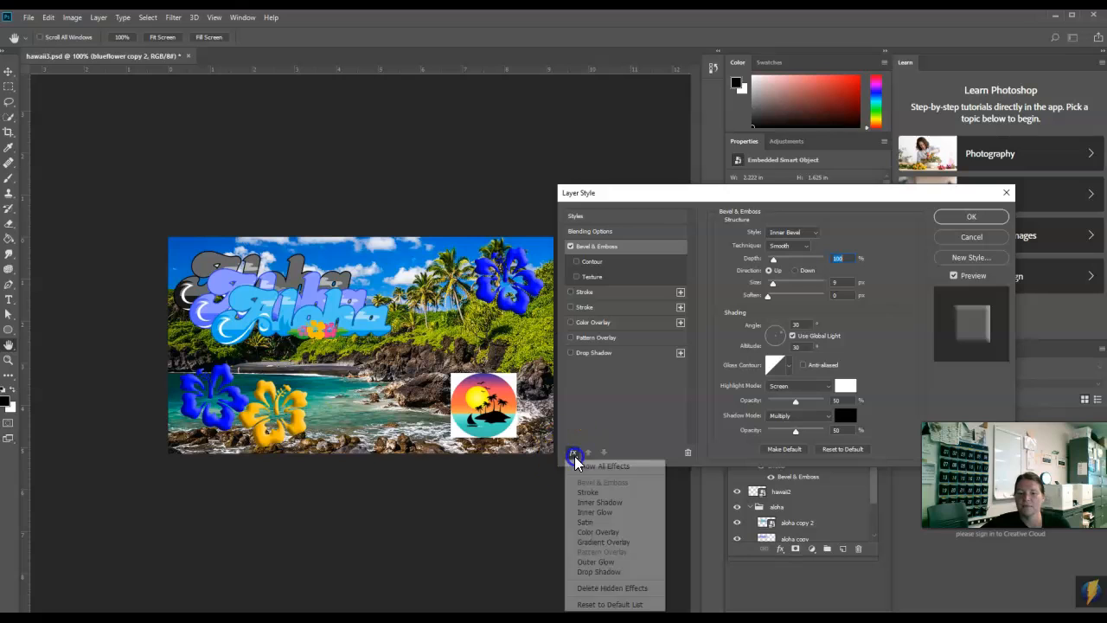
left_click(594, 543)
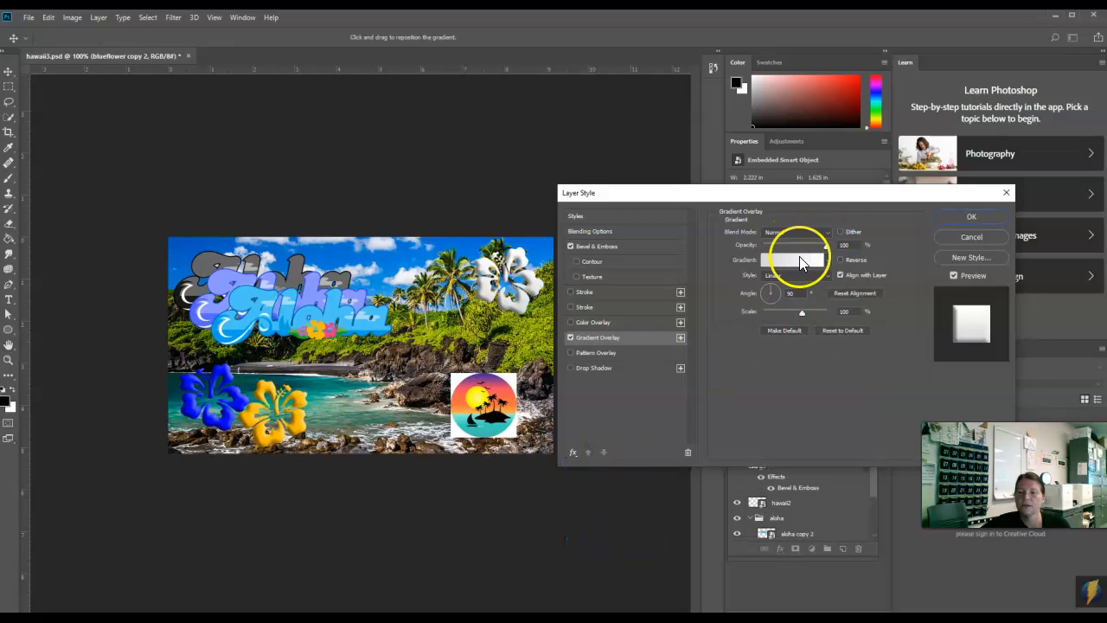
left_click(793, 258)
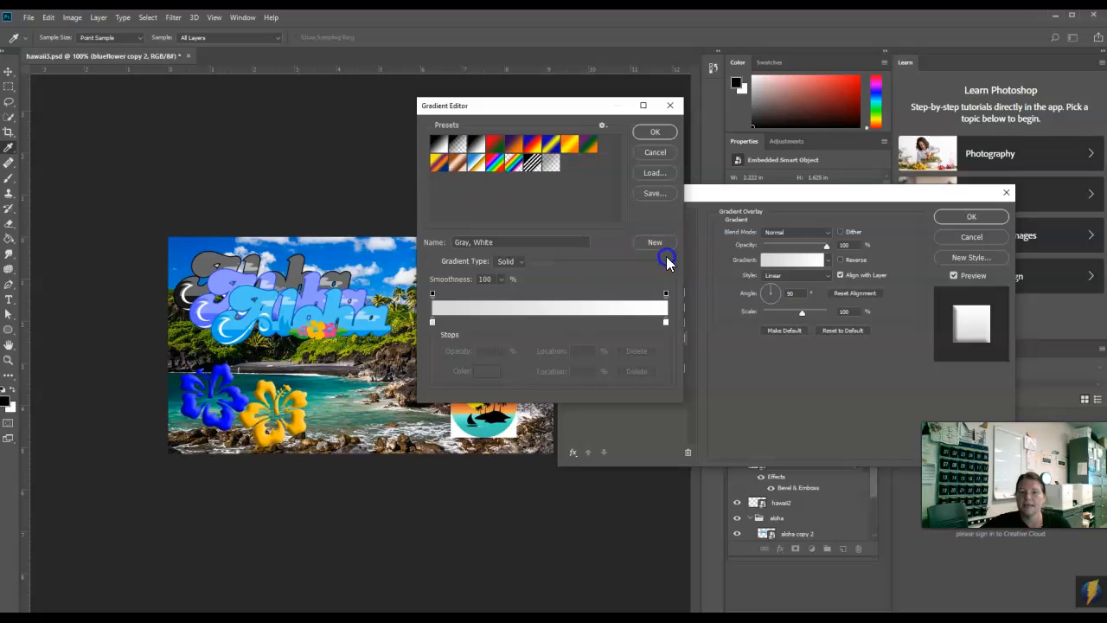
left_click(441, 143)
left_click(657, 141)
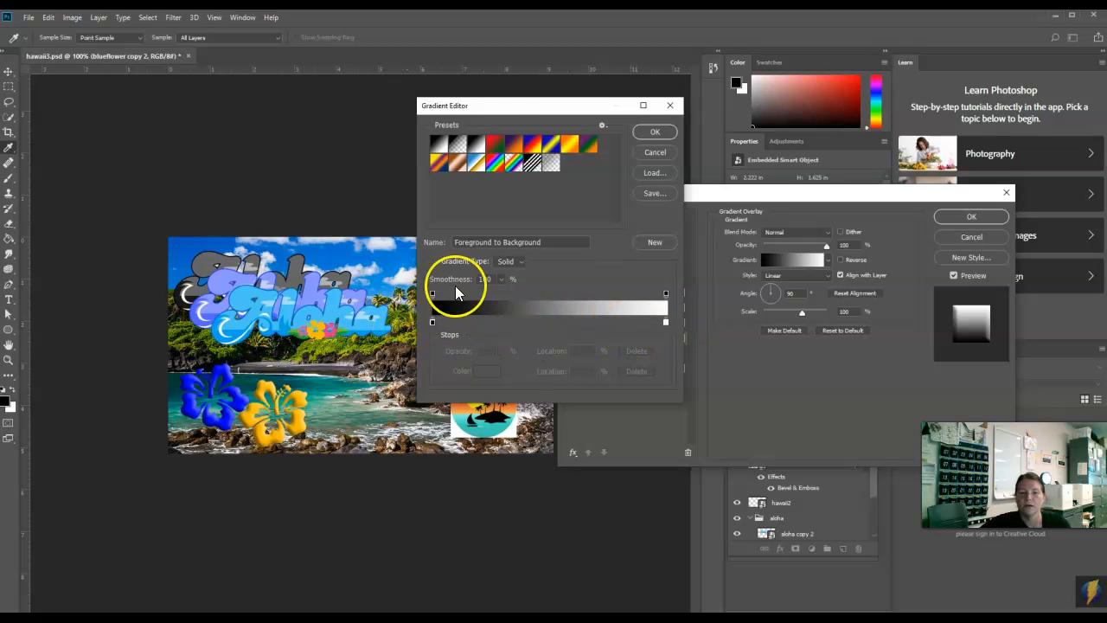
Set the gradient's starting stop to teal sampled from the sunset logo, keeping the logo uncovered by the editor.
left_click_drag(504, 108, 621, 192)
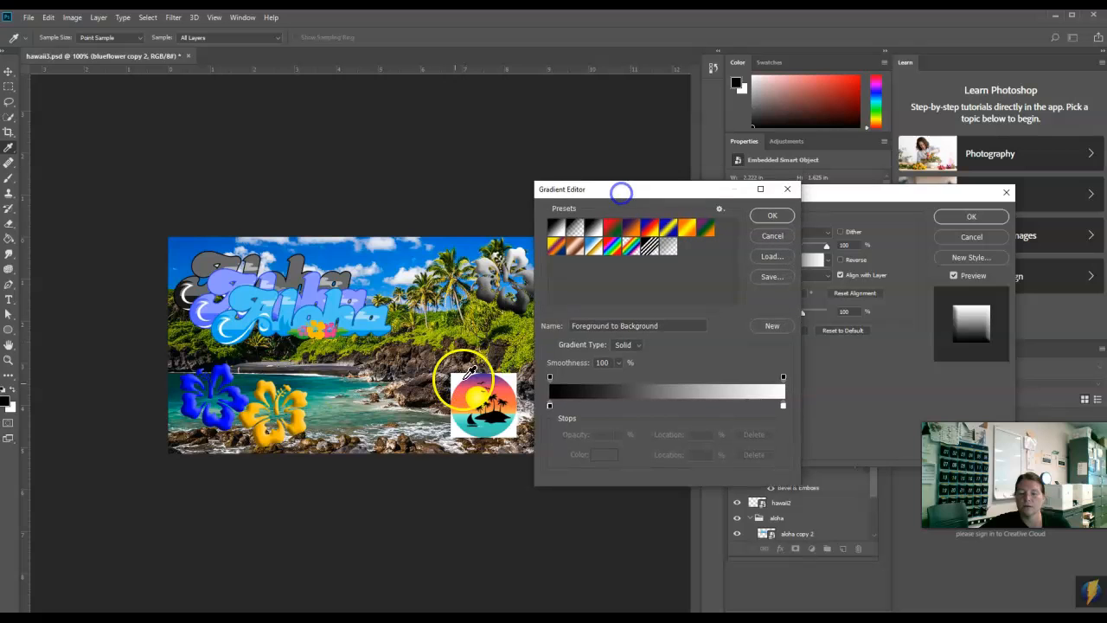
left_click(550, 405)
left_click(604, 453)
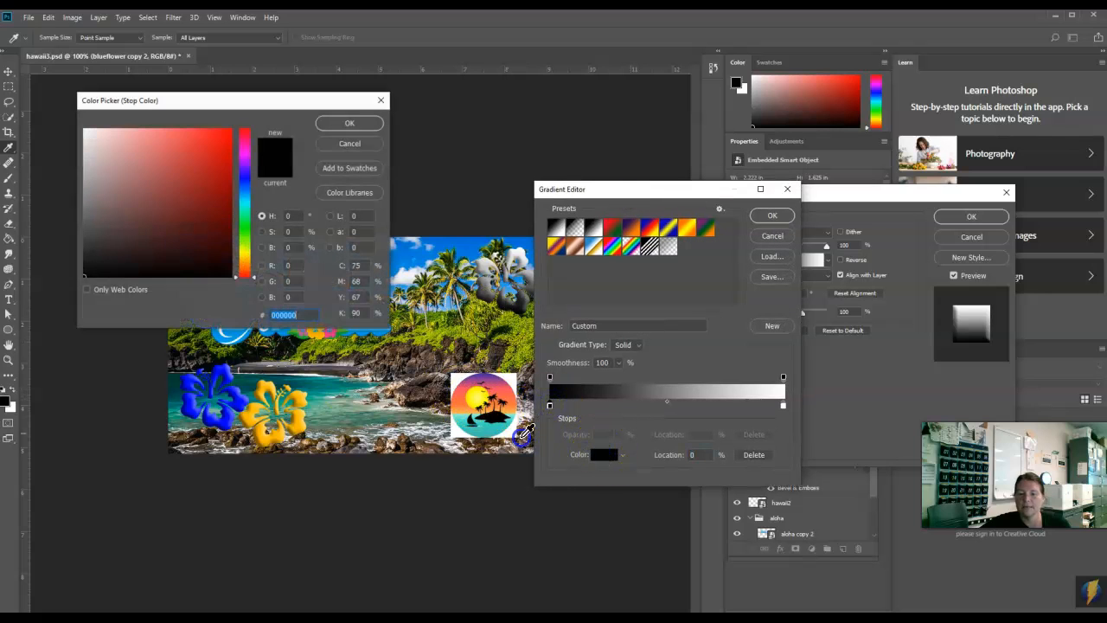
left_click(439, 395)
left_click(349, 122)
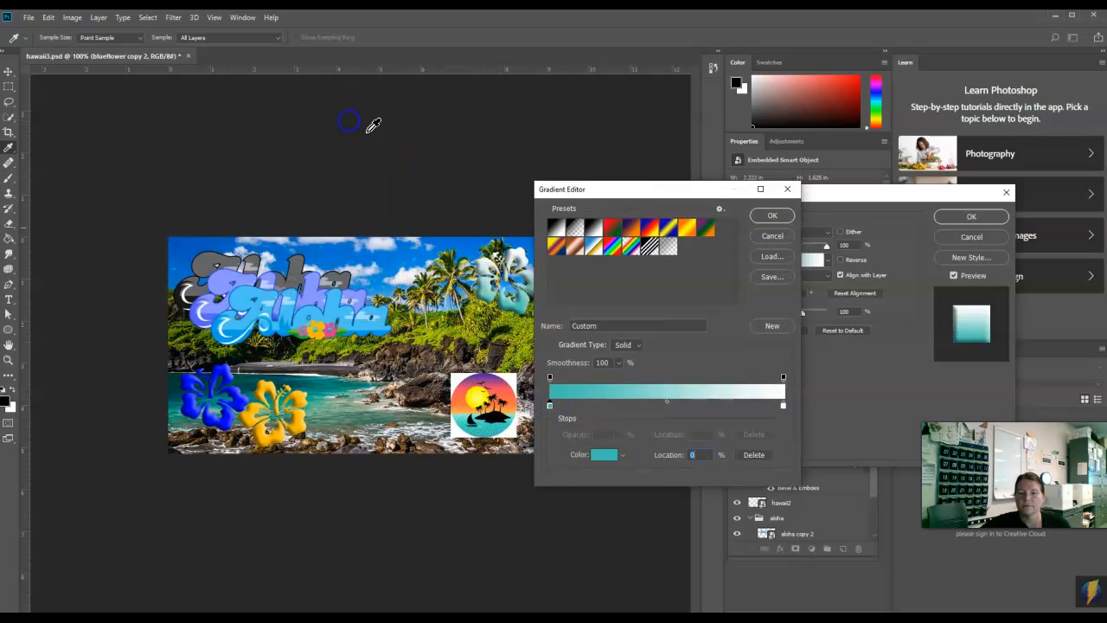
Build the sunset gradient from logo colors, adding an orange stop at 22% and a coral stop at 69%, with a purple end stop.
left_click(601, 404)
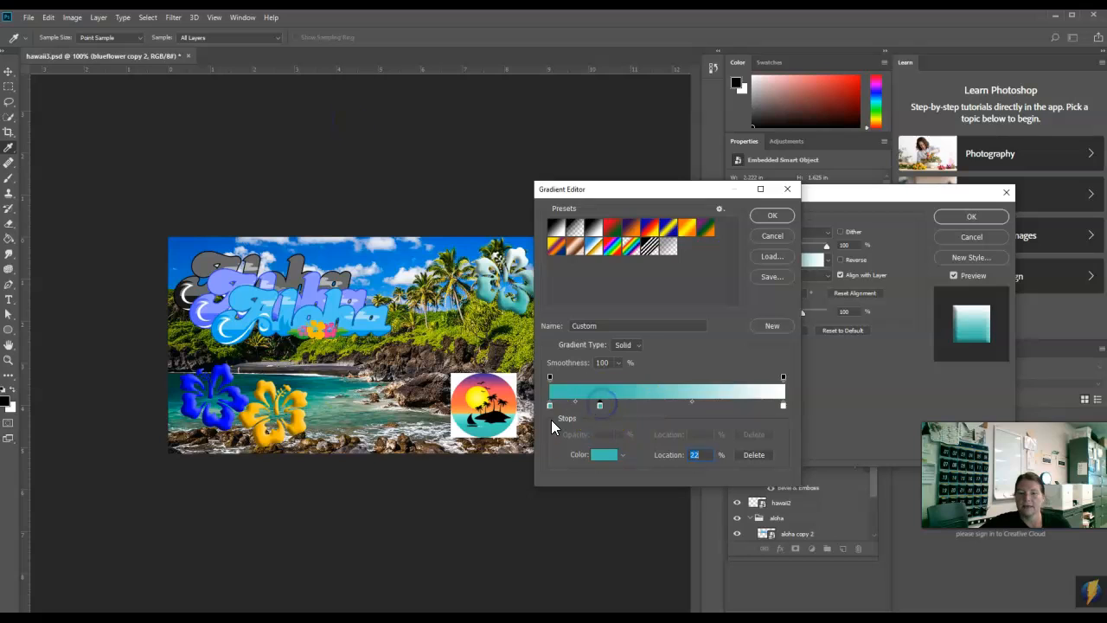
left_click(469, 404)
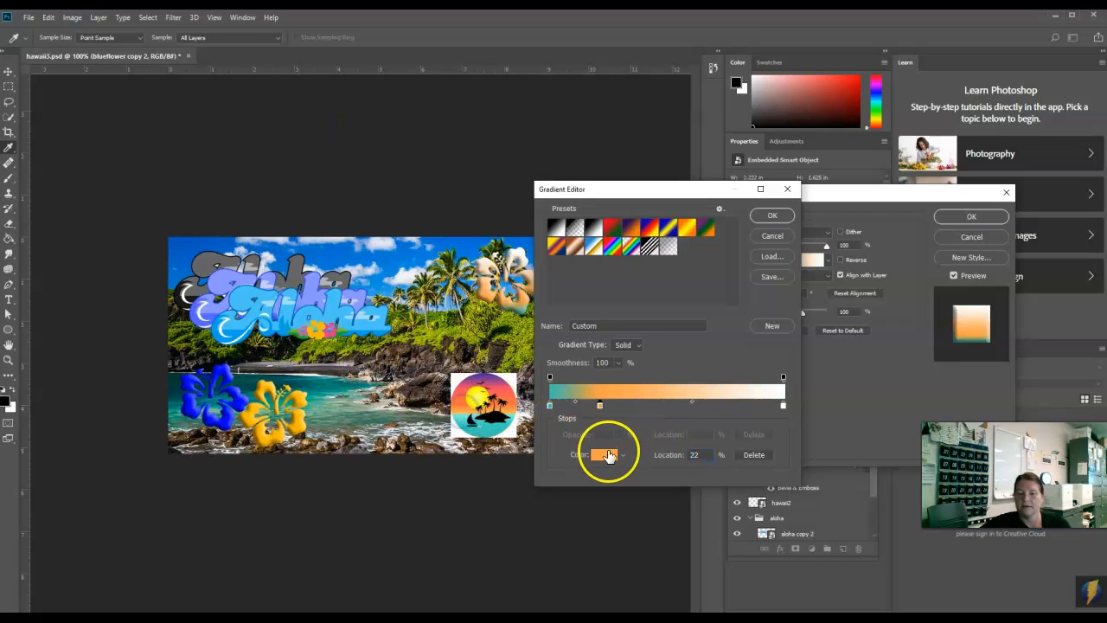
left_click(711, 405)
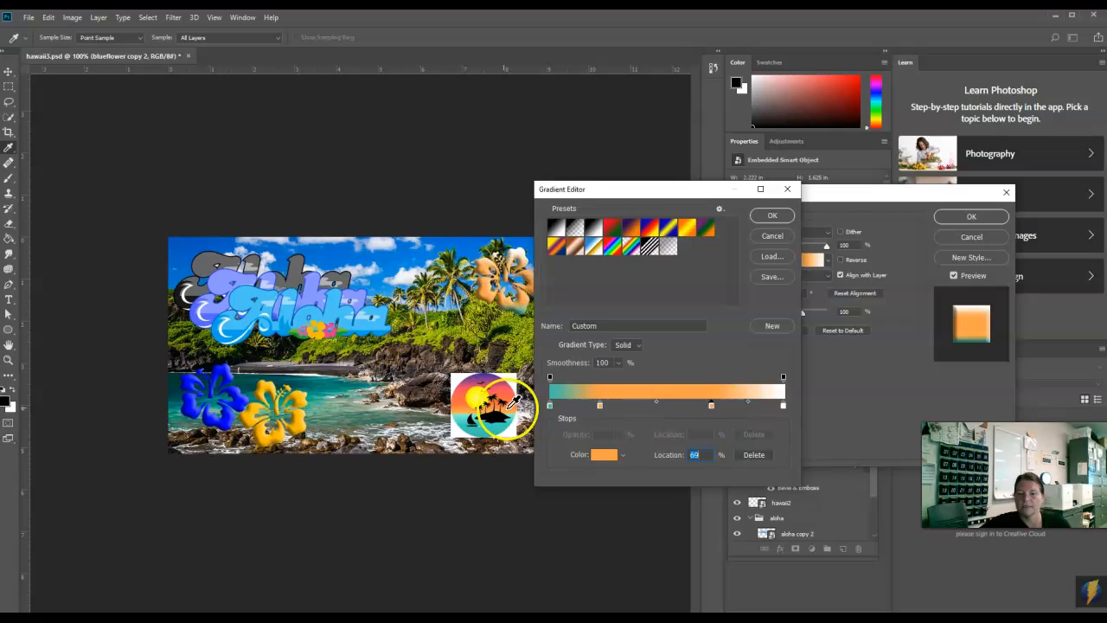
left_click(487, 389)
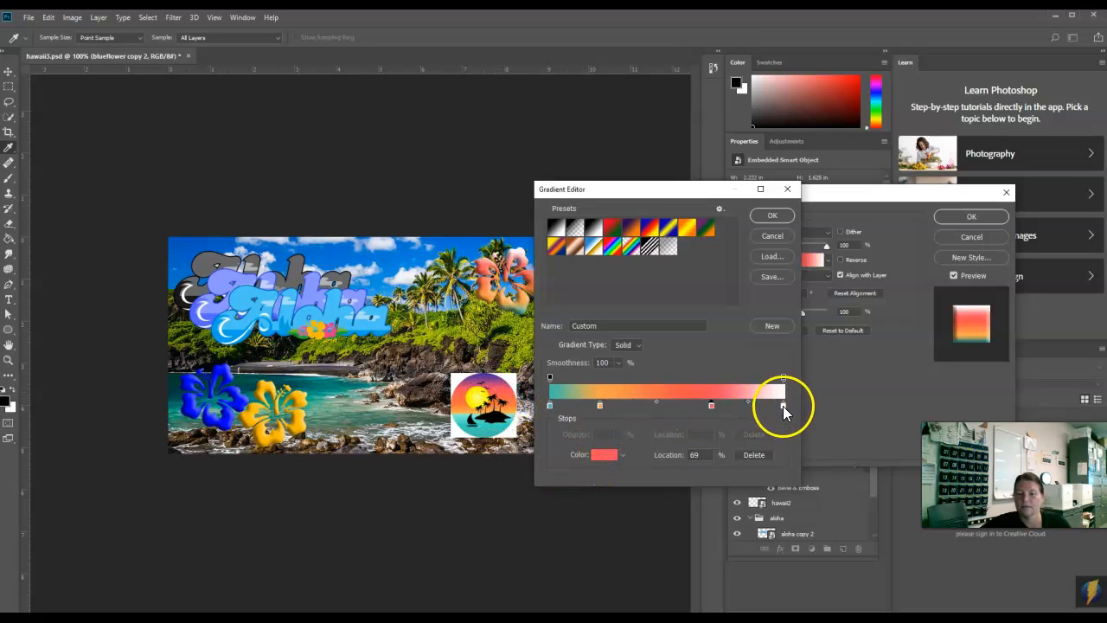
left_click(783, 406)
left_click(491, 376)
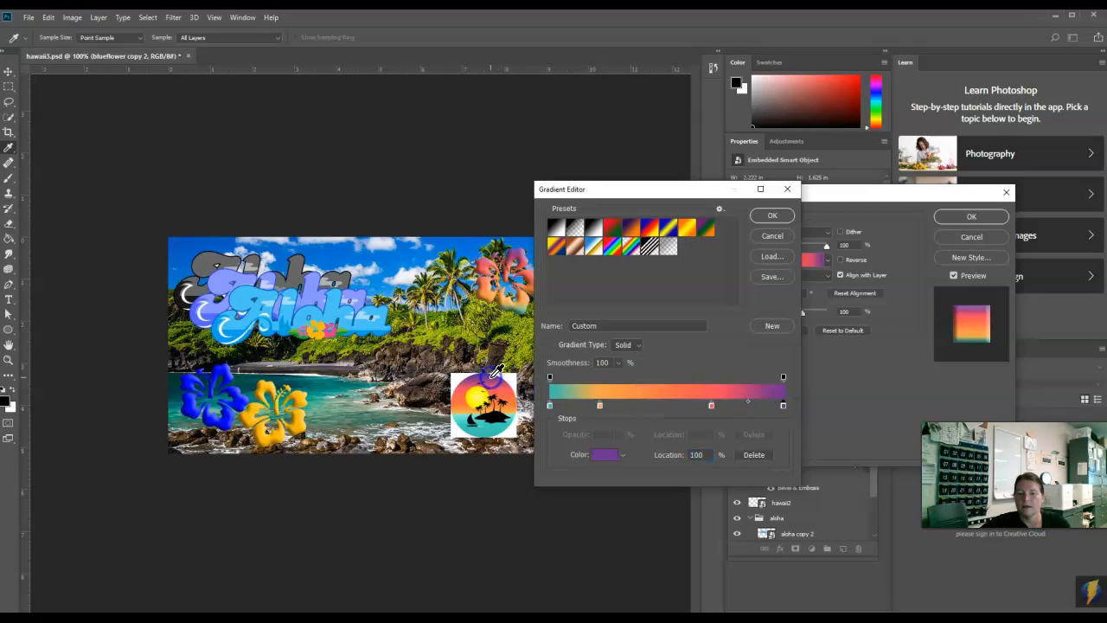
Move the orange stop to 29% and remove the coral stop from the gradient.
left_click_drag(597, 406, 618, 407)
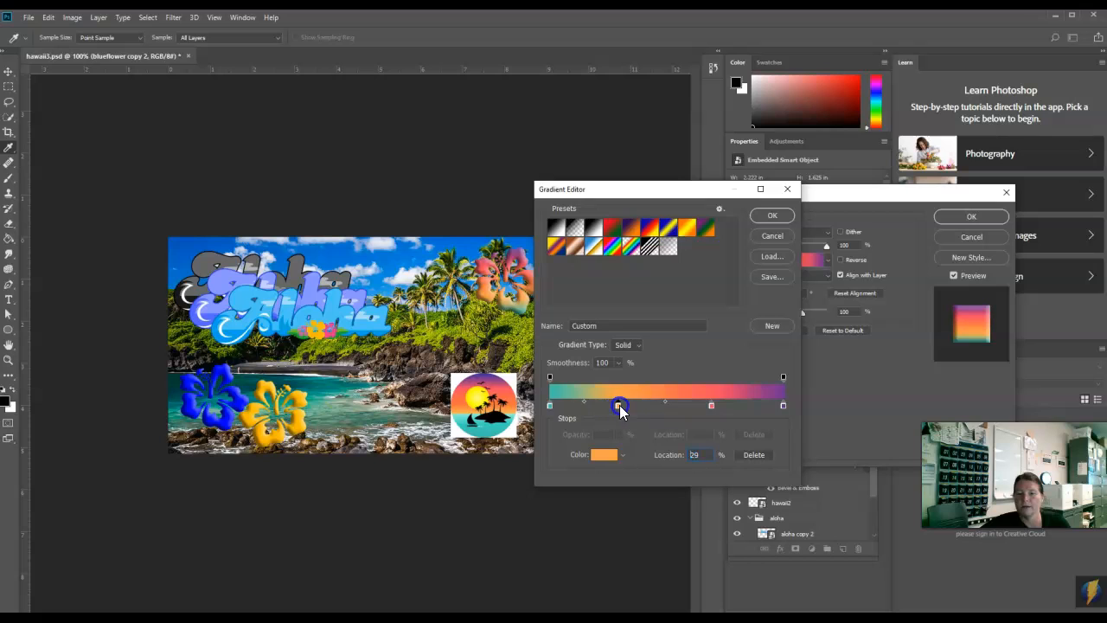
left_click(711, 405)
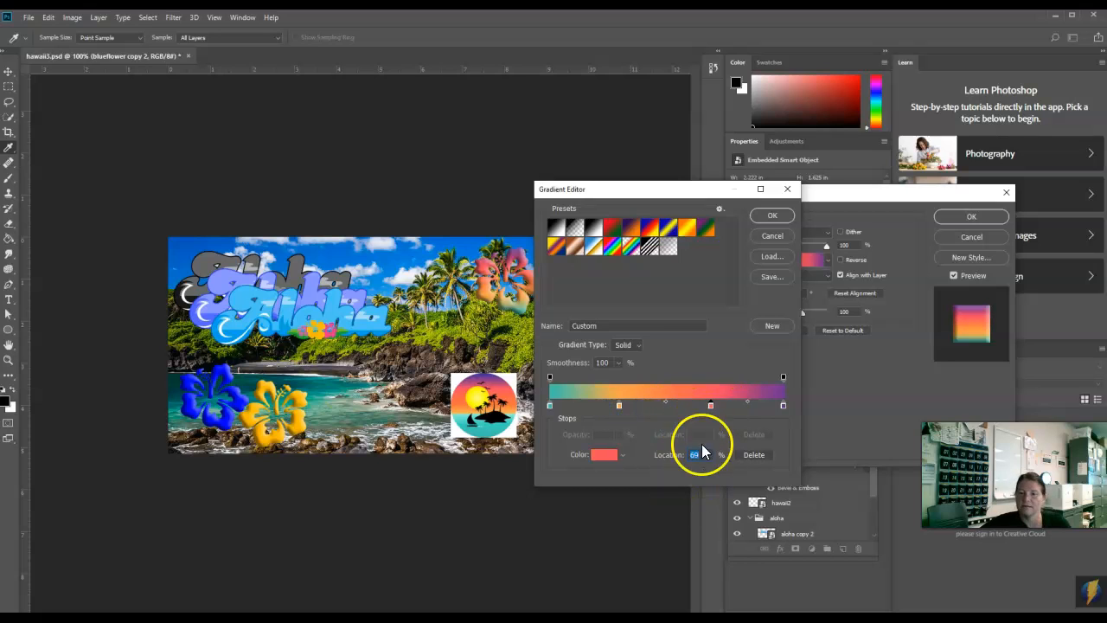
left_click_drag(711, 405, 766, 548)
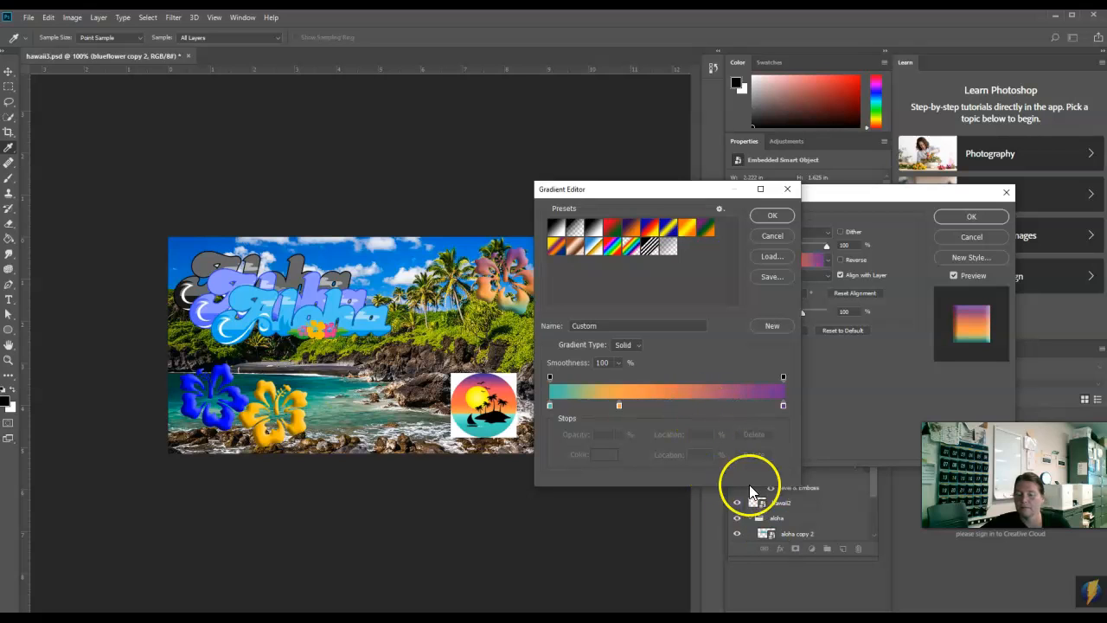
Add a coral stop at 66% to the sunset gradient, save it as a new preset, and apply it to the flower.
left_click(706, 406)
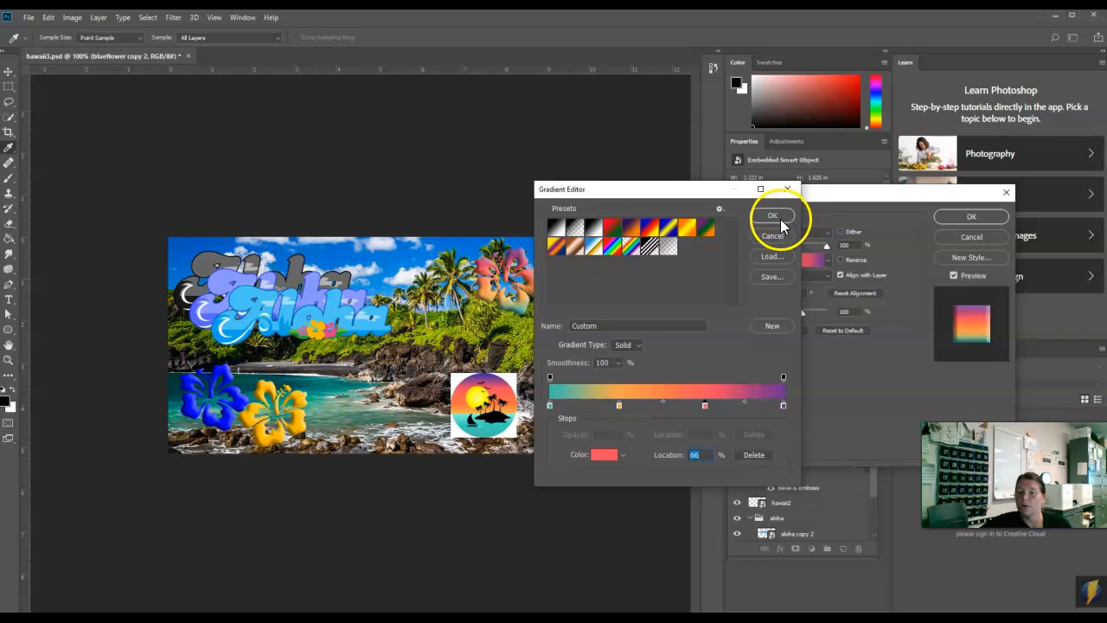
left_click(772, 327)
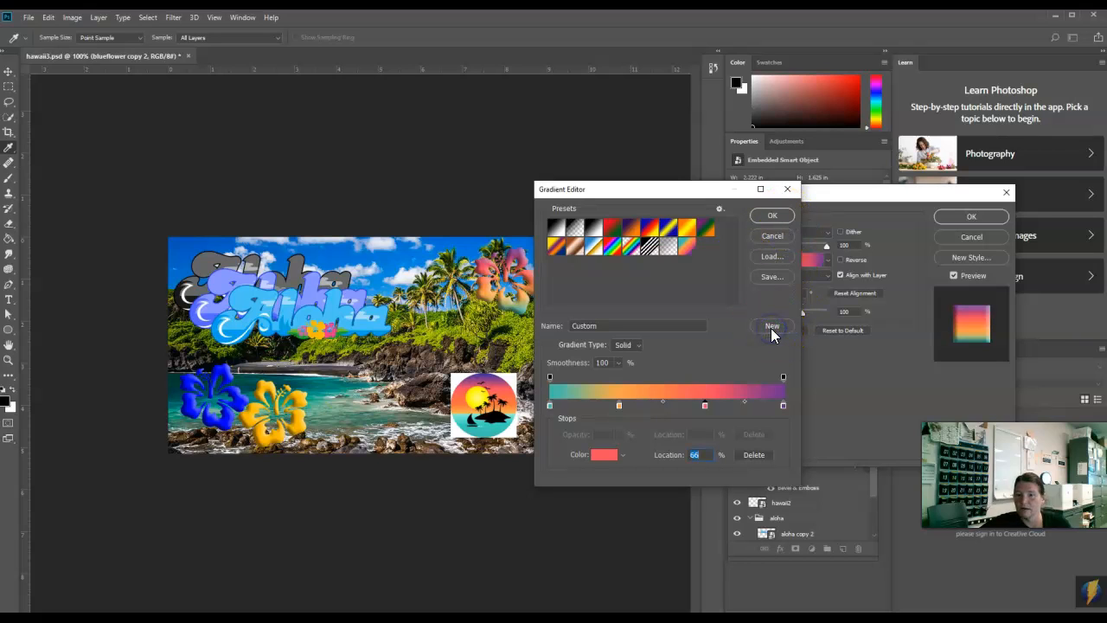
left_click(772, 218)
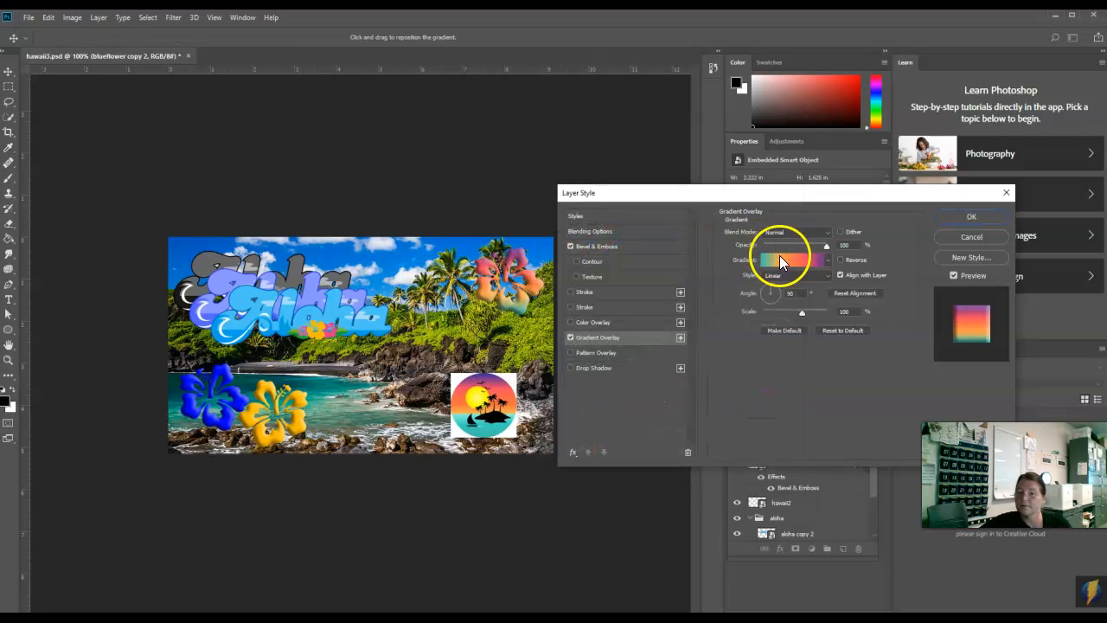
left_click(974, 217)
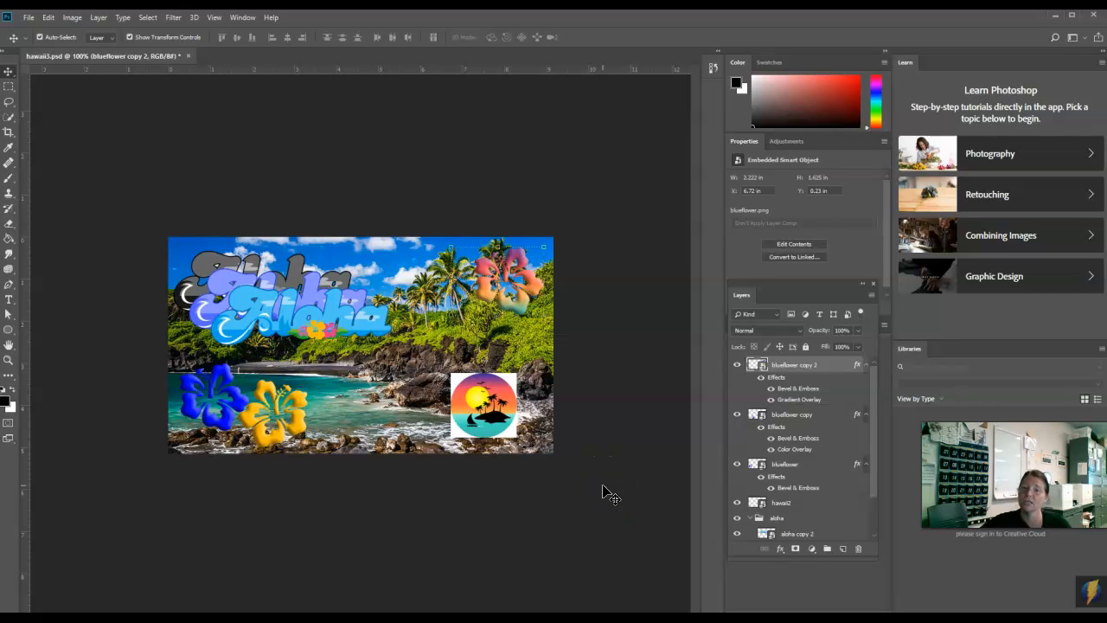
Switch to Photopea and rasterize the hawaii2 sunset logo layer.
left_click(470, 594)
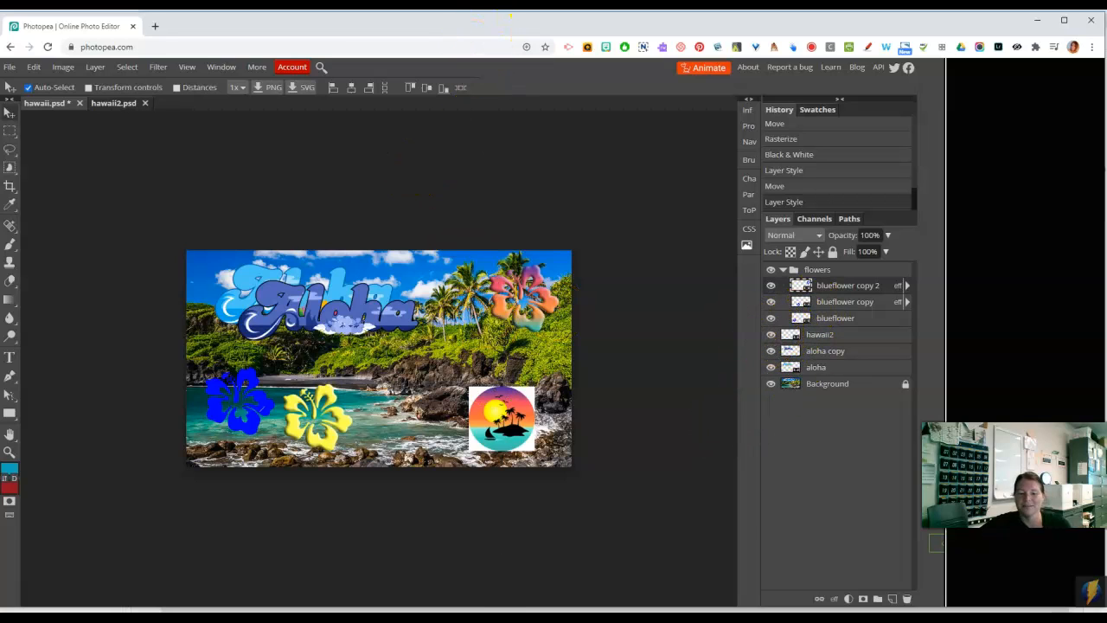
left_click(10, 451)
left_click(511, 404)
left_click(584, 417)
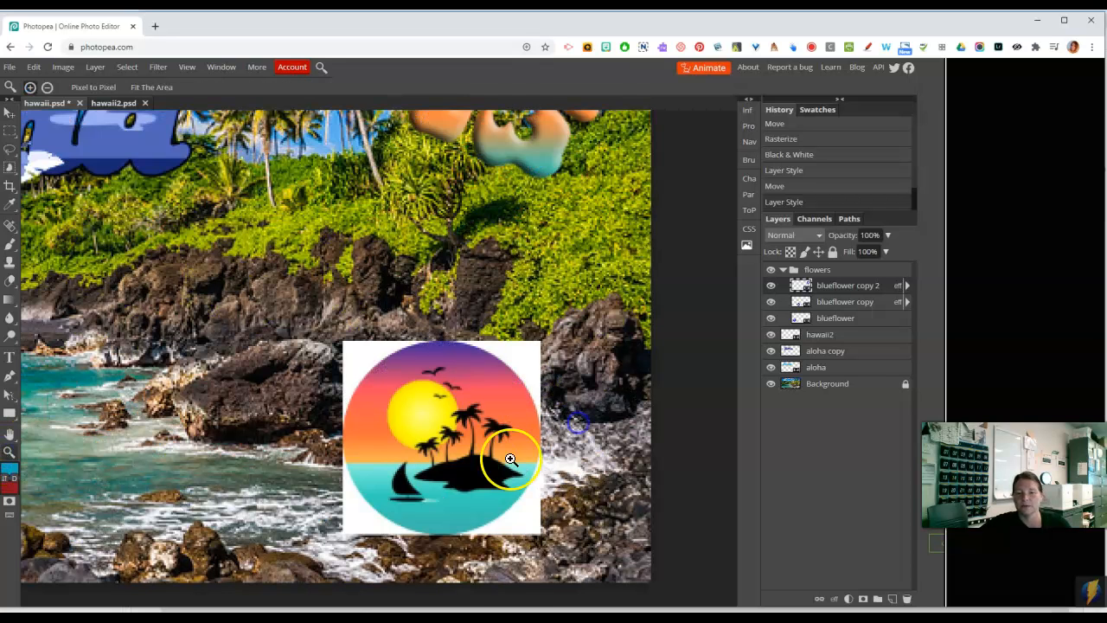
scroll(519, 459, "down", 2)
left_click(472, 293)
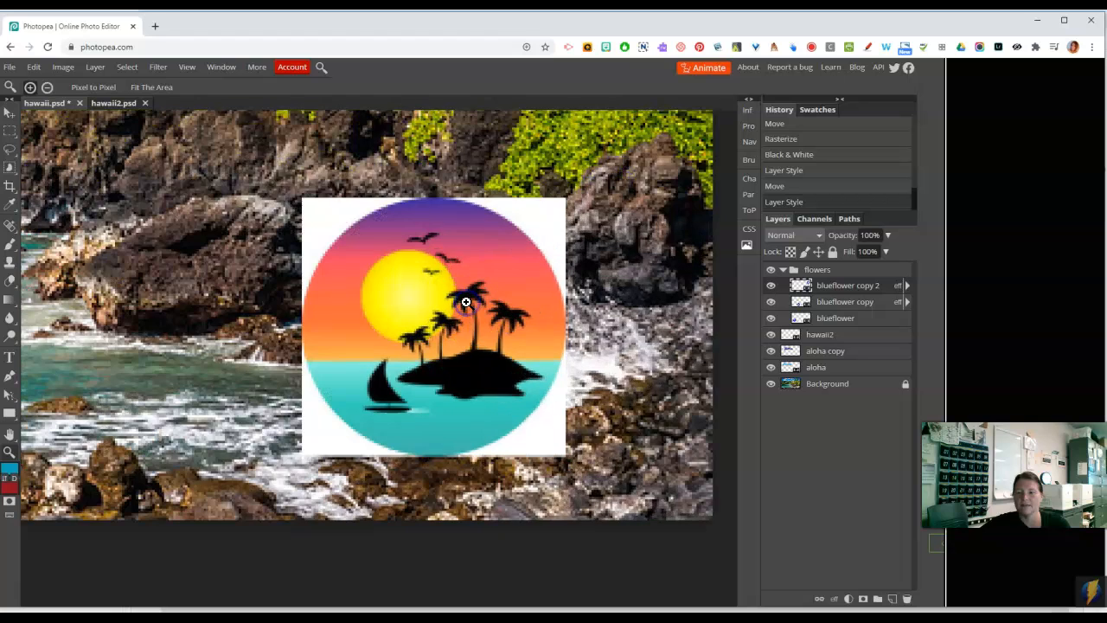
left_click(771, 334)
left_click(771, 334)
left_click(809, 337)
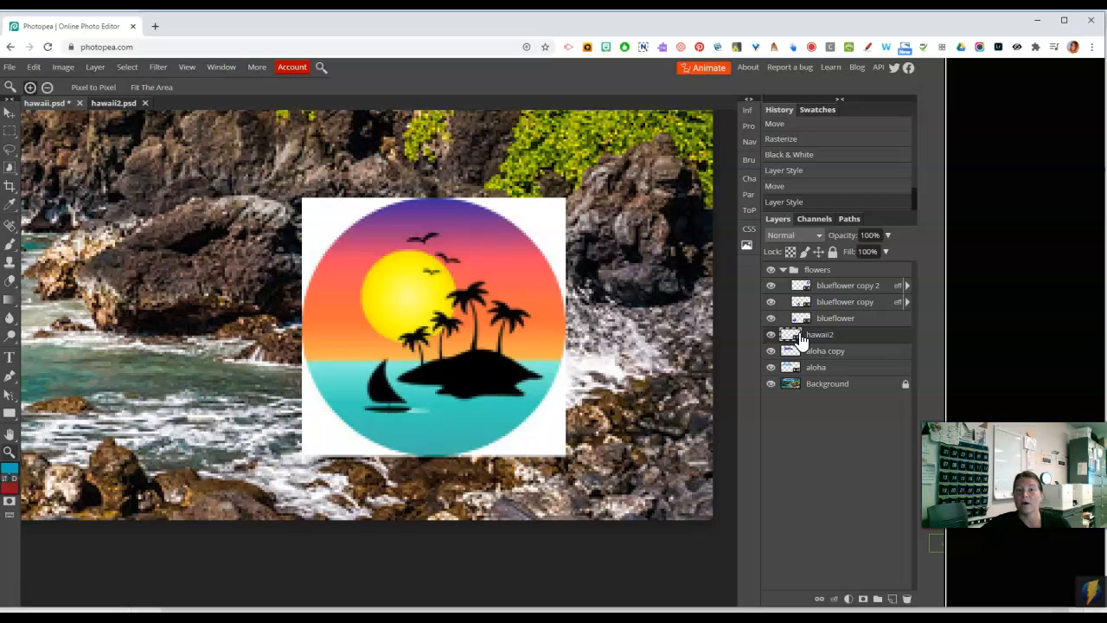
right_click(866, 337)
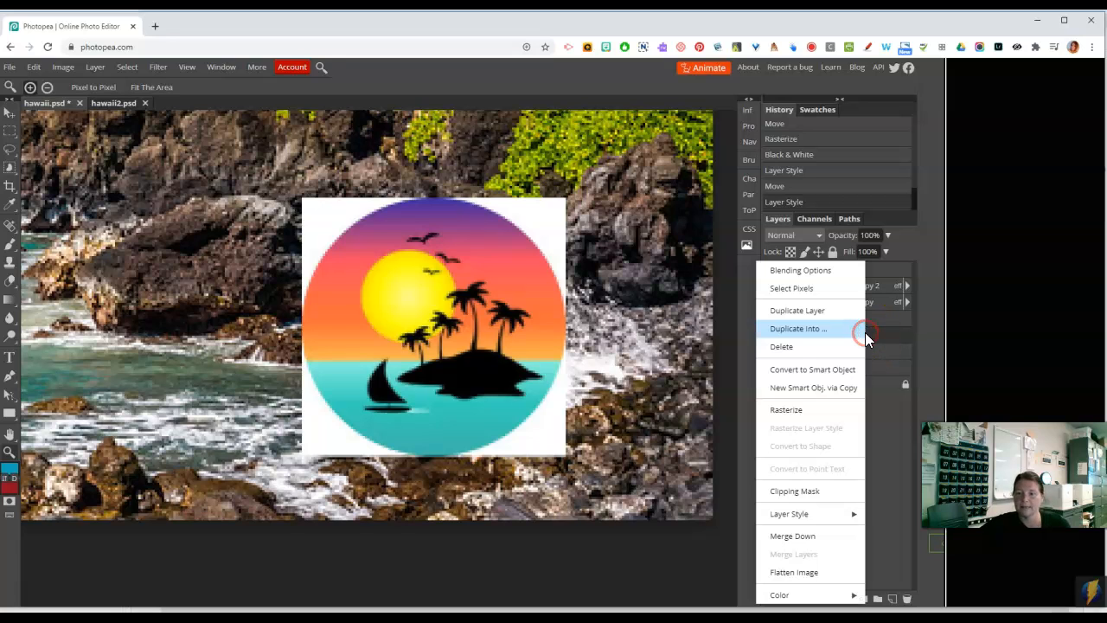
left_click(788, 409)
Erase the white corners around the upper half of the sunset logo with the Background Eraser, at tolerance 40 with brush-center sampling.
left_click(10, 283)
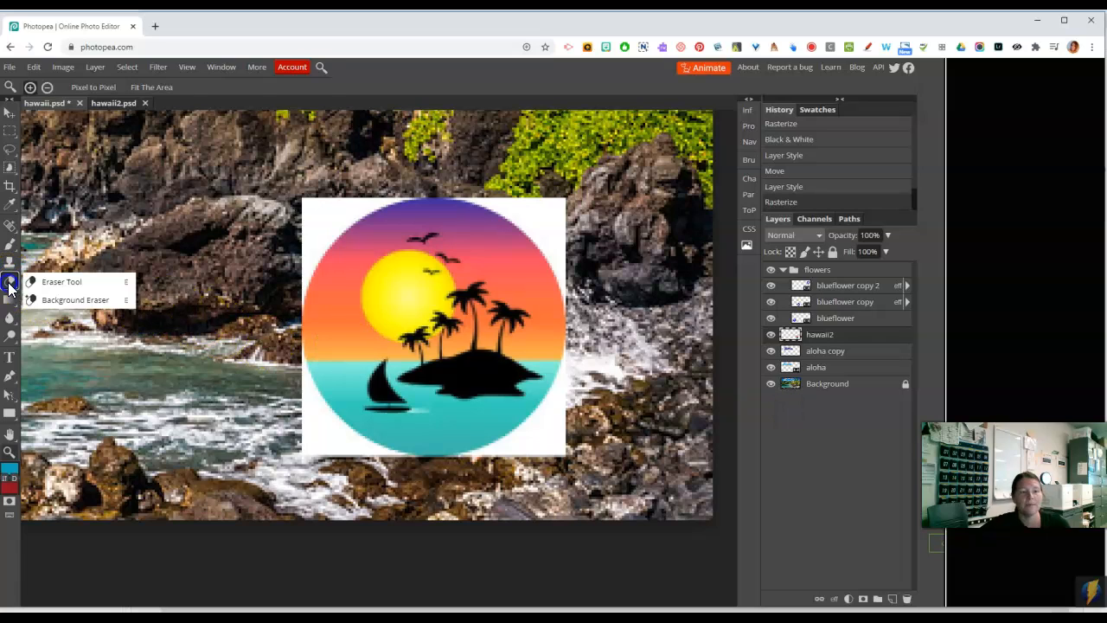
left_click(48, 305)
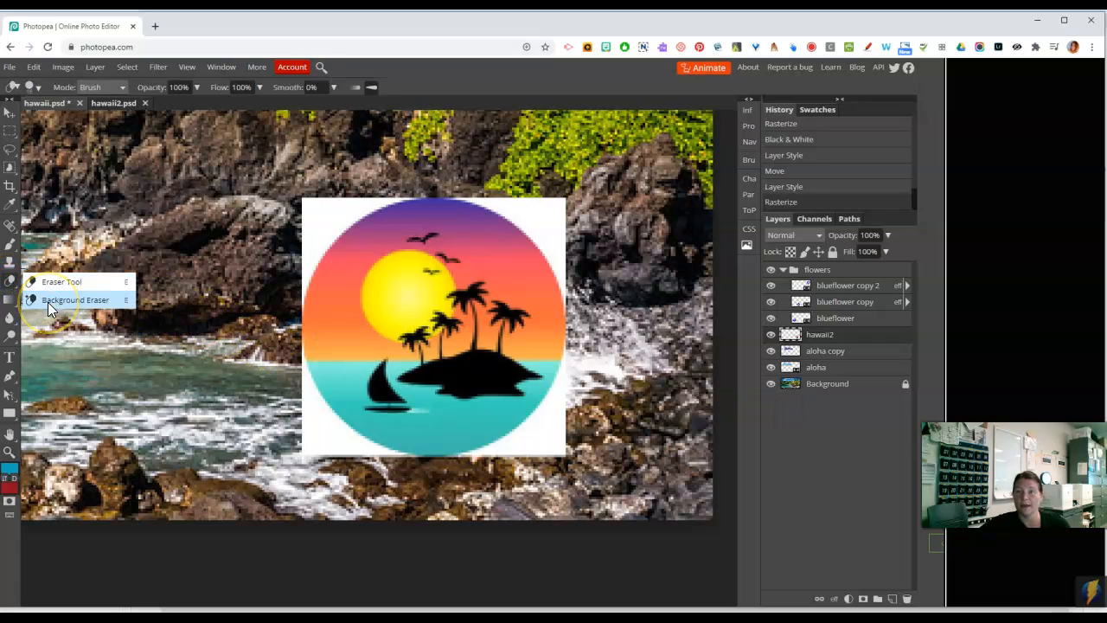
left_click(48, 302)
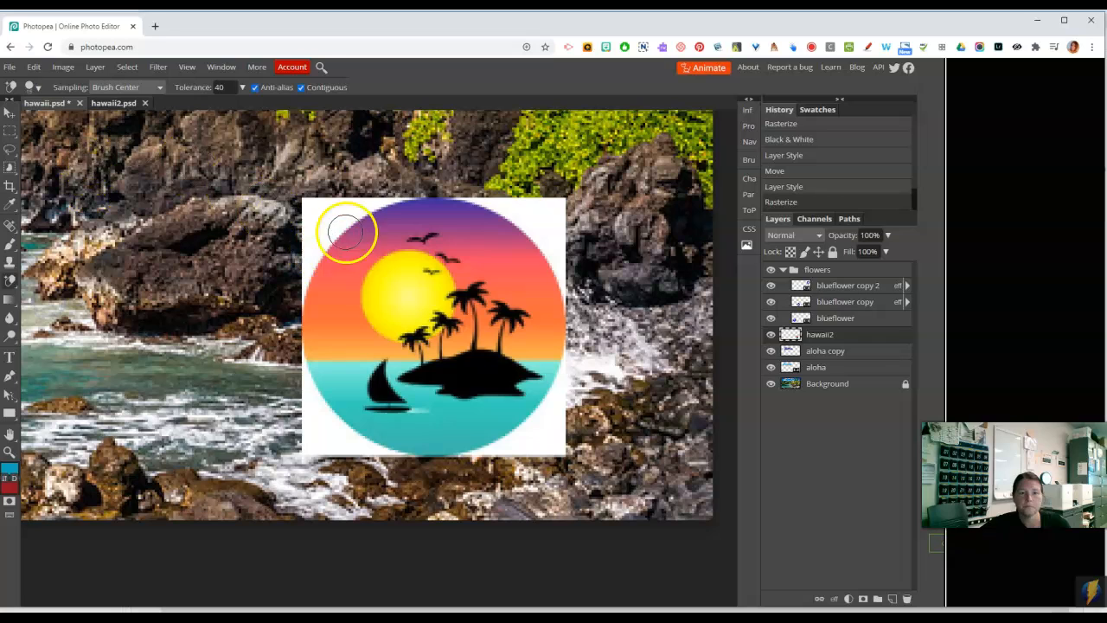
mouse_move(318, 216)
left_mouse_down()
mouse_move(330, 246)
mouse_move(350, 258)
mouse_move(337, 234)
mouse_move(330, 245)
mouse_move(323, 227)
mouse_move(345, 240)
mouse_move(313, 232)
mouse_move(342, 223)
left_mouse_up()
left_click_drag(303, 270, 300, 270)
left_click(380, 189)
left_click(488, 198)
left_click(543, 221)
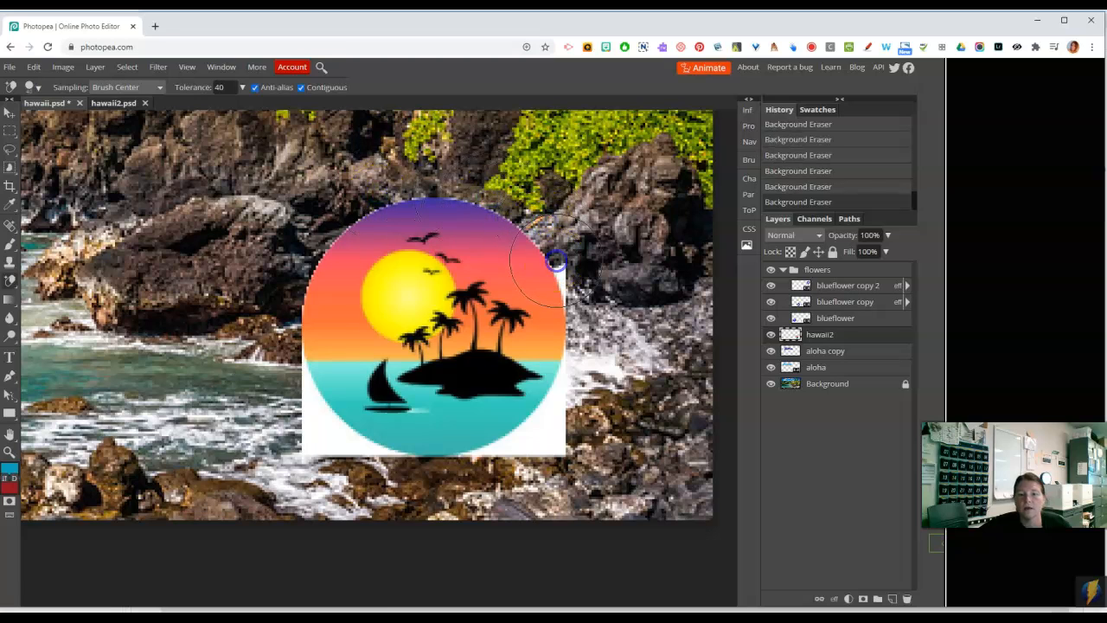
Erase the remaining white along the logo's right side and around its lower half, undoing any stroke that cuts into the artwork.
left_click(556, 277)
key("ctrl+z")
left_click(564, 284)
left_click(563, 383)
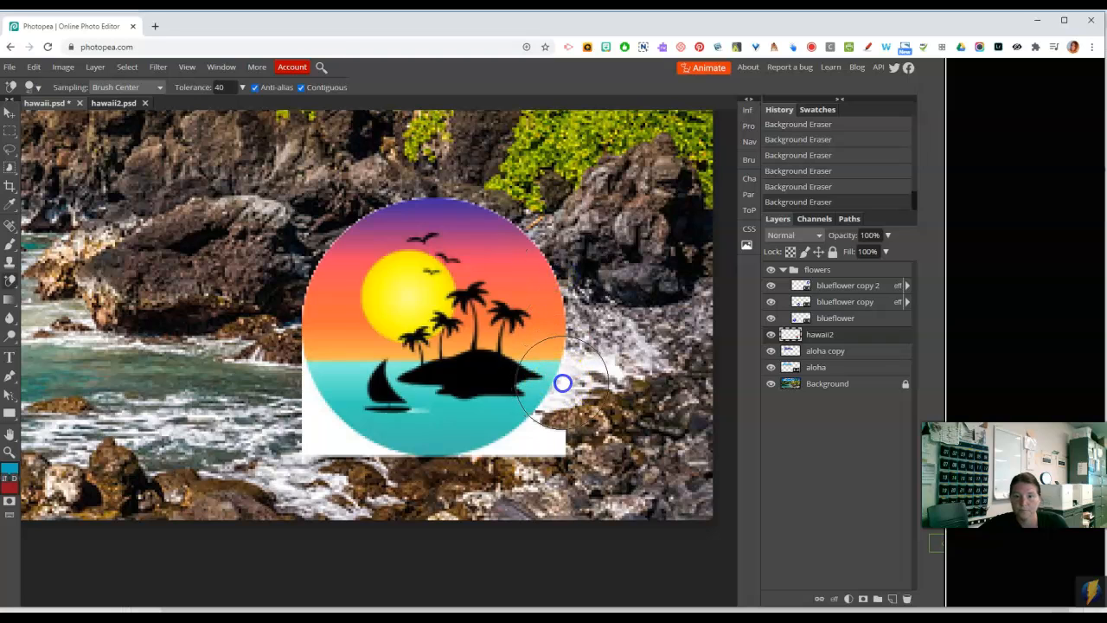
left_click(547, 436)
left_click(499, 454)
mouse_move(413, 457)
left_mouse_down()
mouse_move(329, 441)
mouse_move(315, 415)
mouse_move(310, 430)
mouse_move(311, 403)
left_mouse_up()
left_click(298, 378)
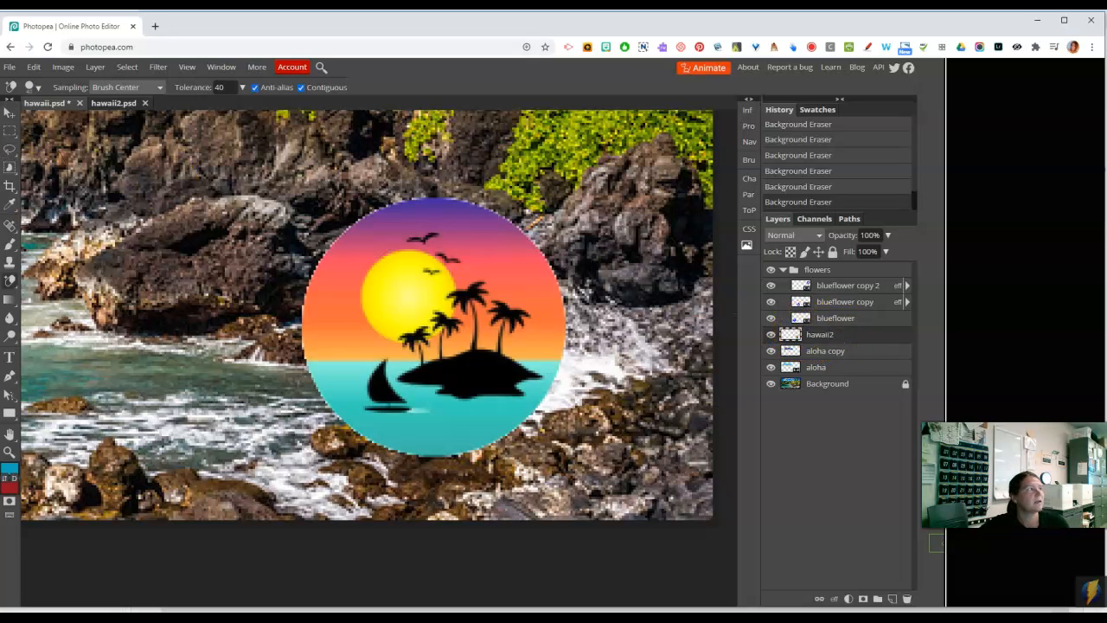
Check the finished example, then add a 7 px outside Stroke to the hawaii2 logo in orange fb8640 sampled from its sky.
left_click_drag(1106, 138, 301, 12)
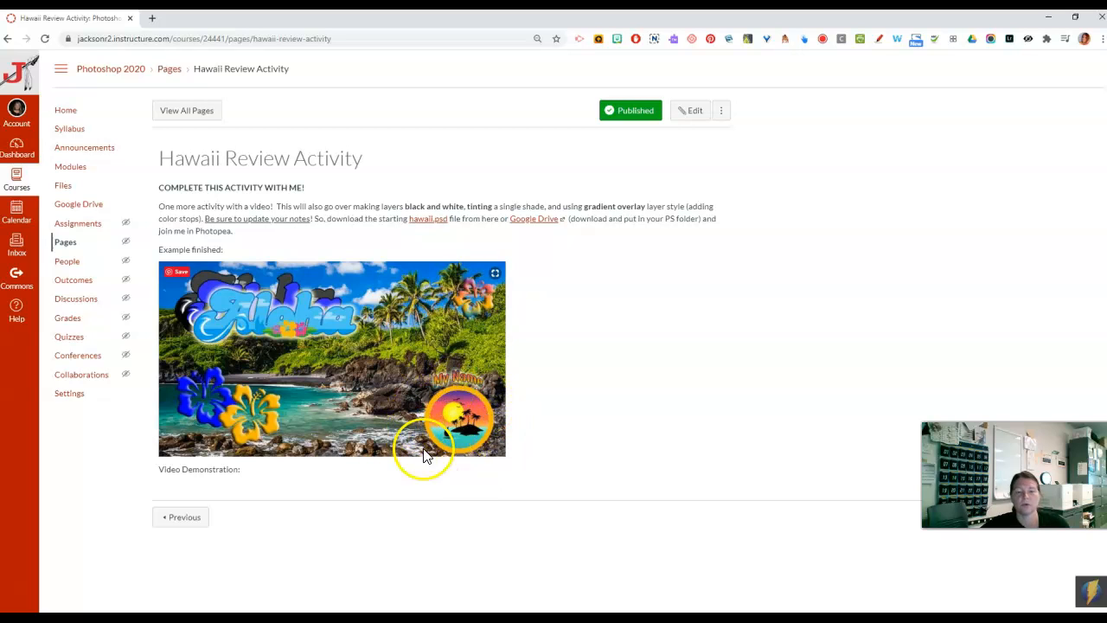
left_click(1049, 23)
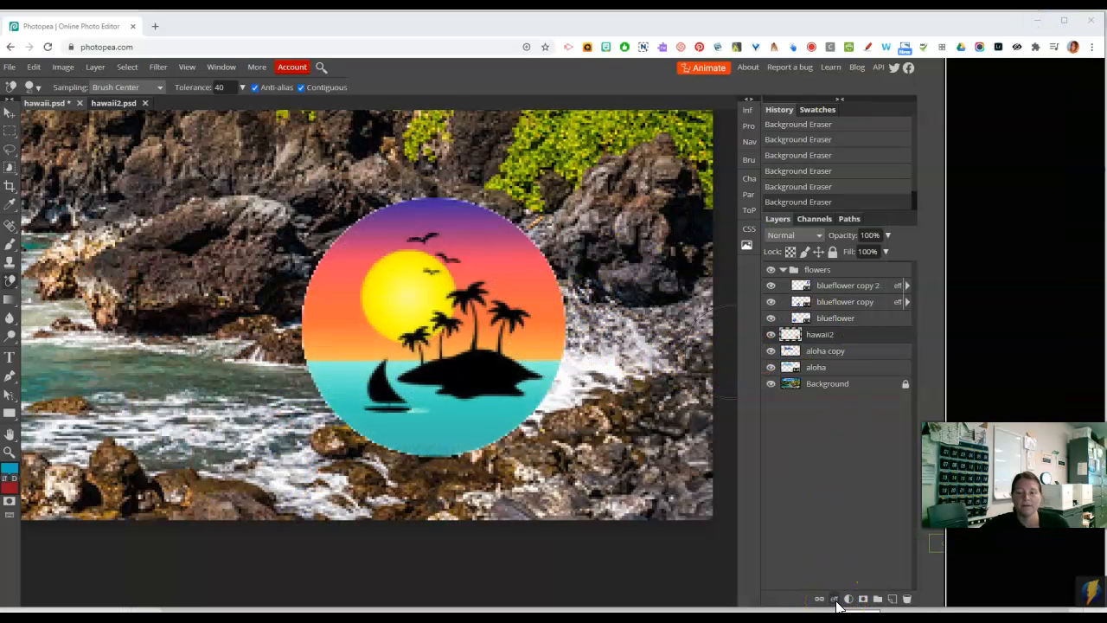
left_click(835, 599)
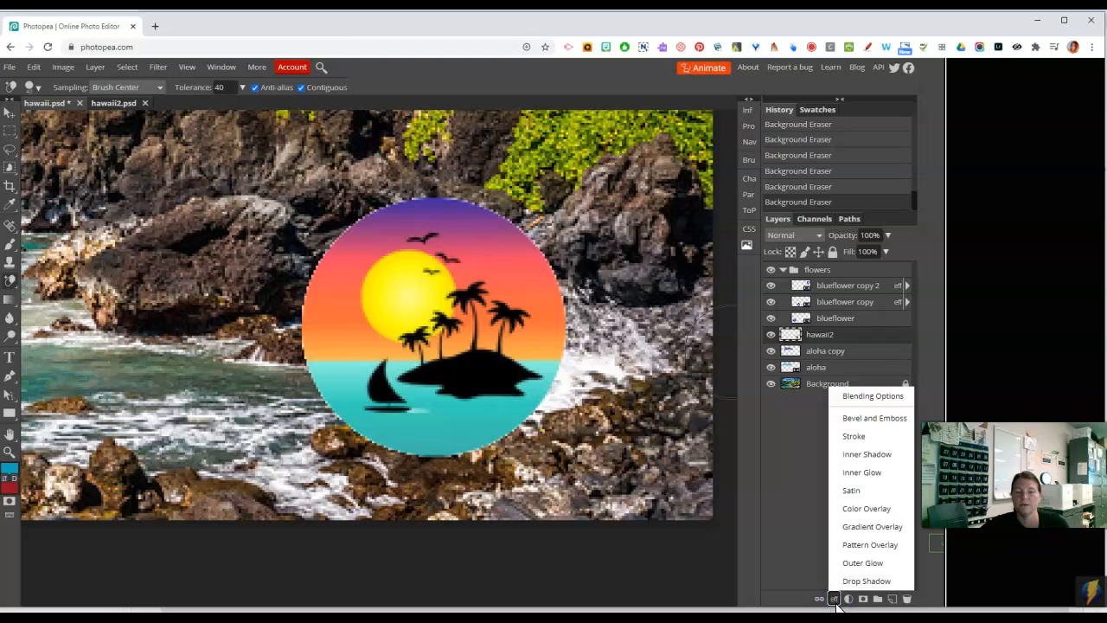
left_click(854, 437)
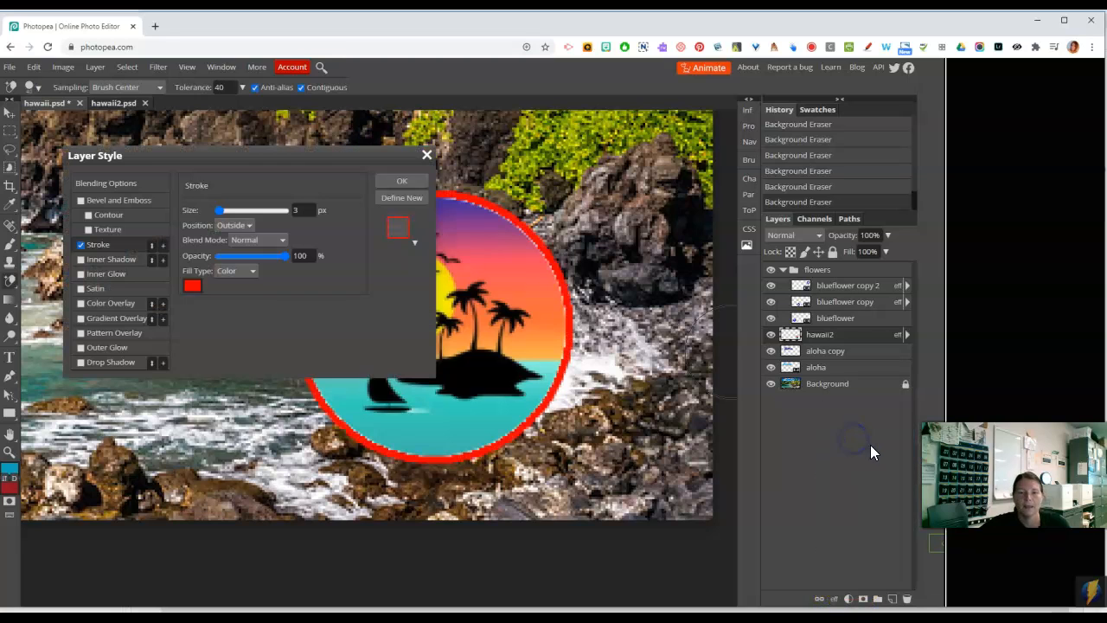
left_click(193, 286)
left_click(551, 354)
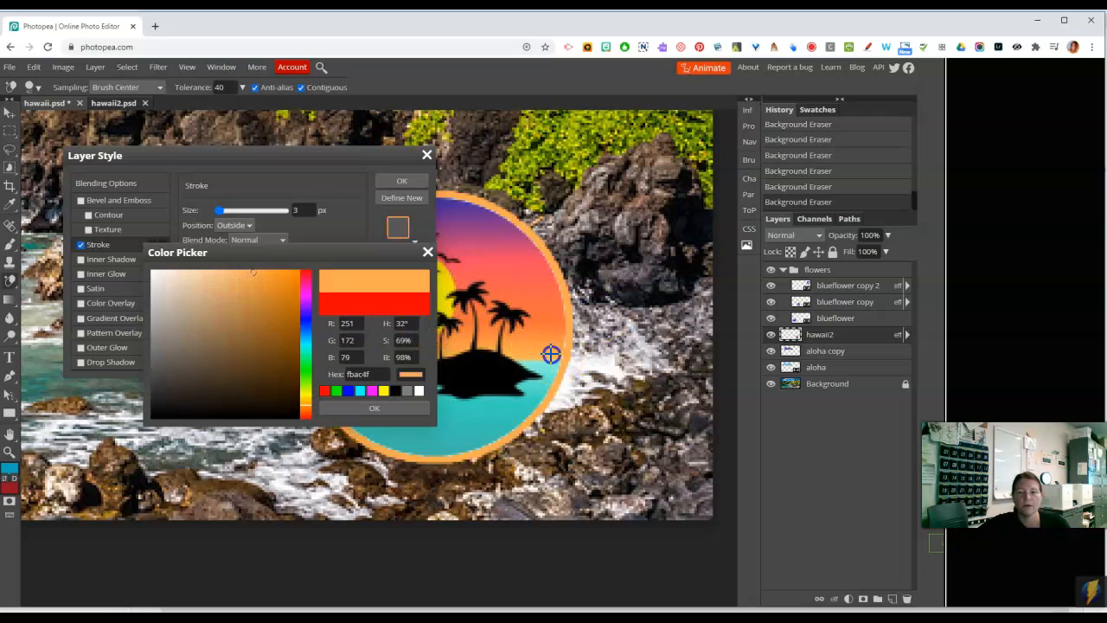
left_click(550, 335)
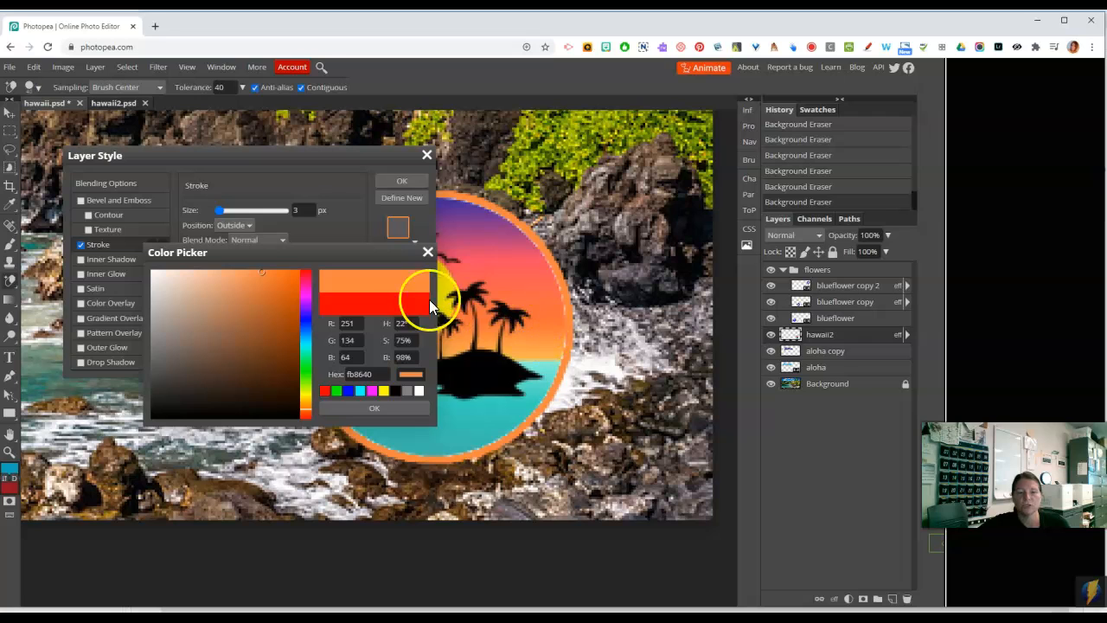
left_click(376, 408)
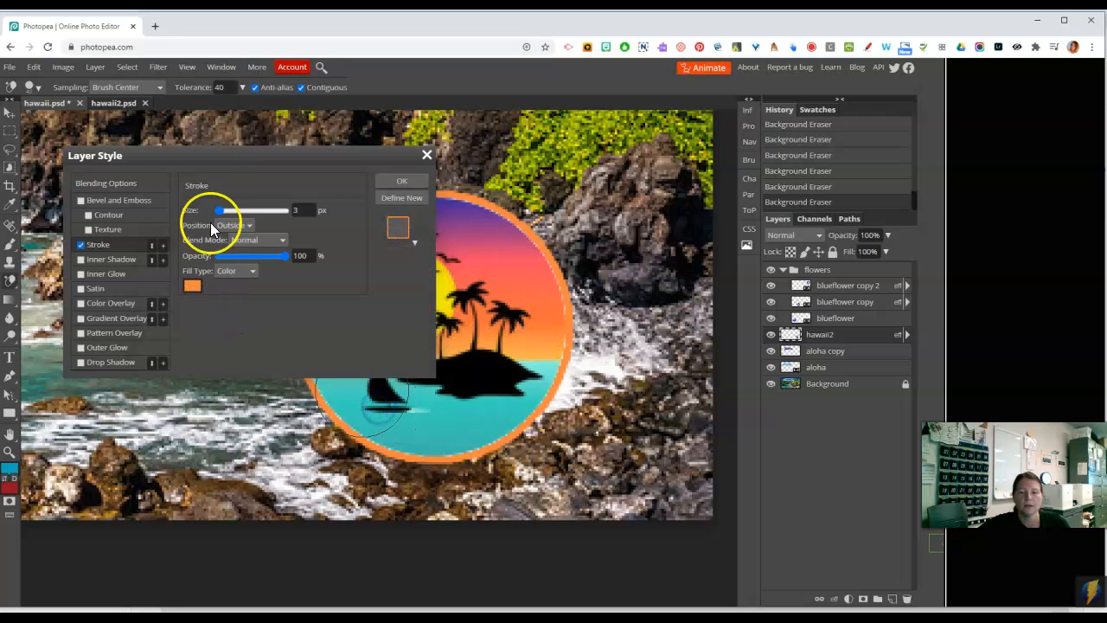
left_click_drag(218, 210, 223, 210)
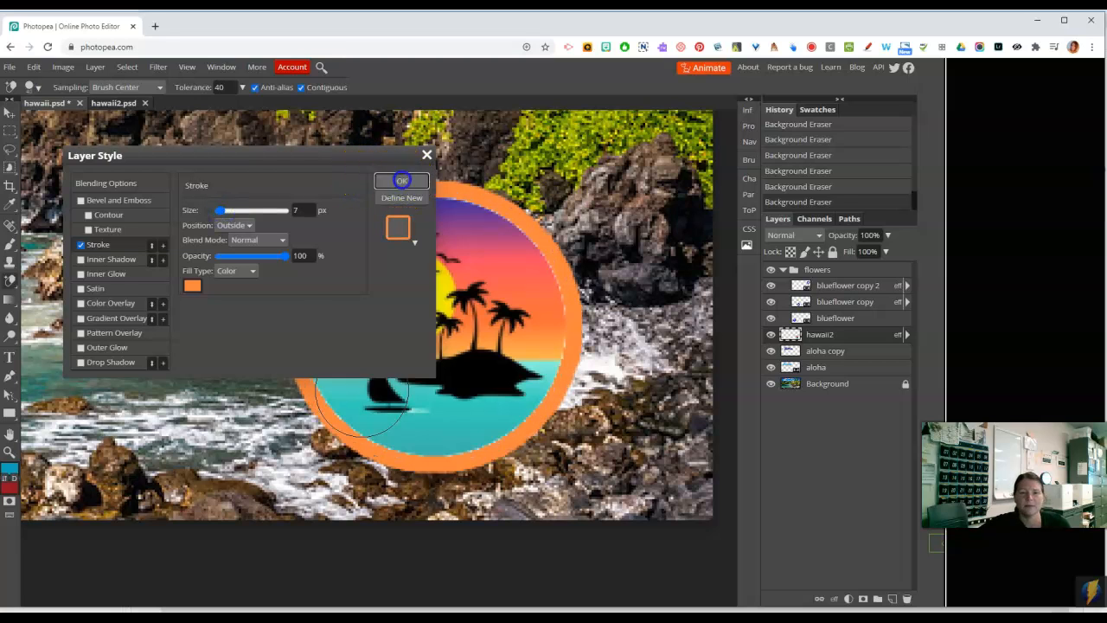
left_click(403, 182)
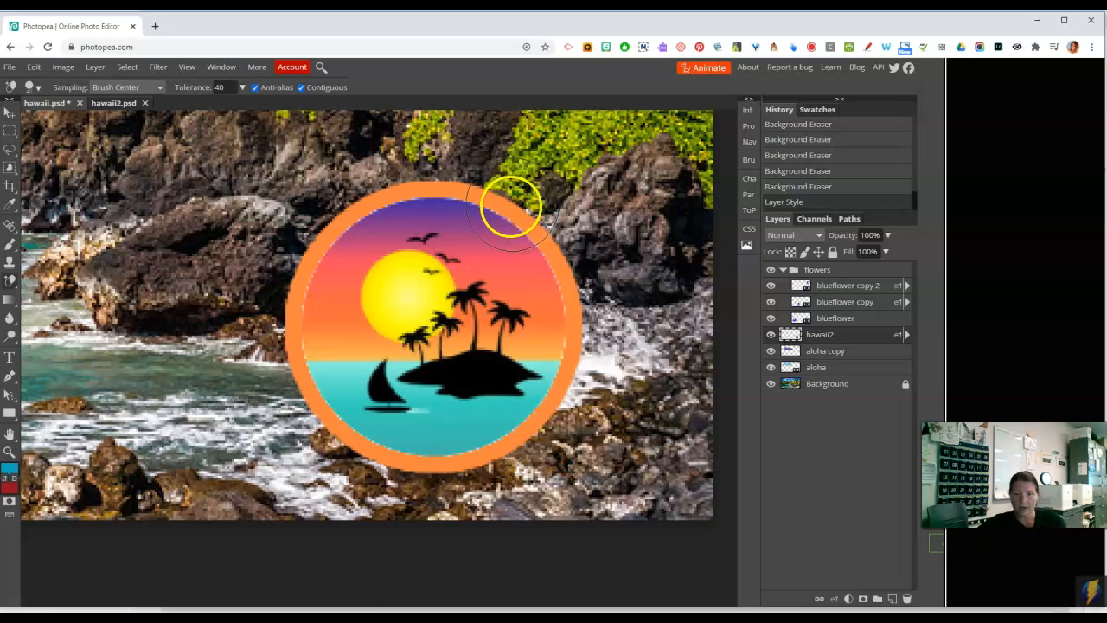
Place the aloha copy layer beneath the aloha layer and shift the light blue Aloha text down and to the right.
key("ctrl+0")
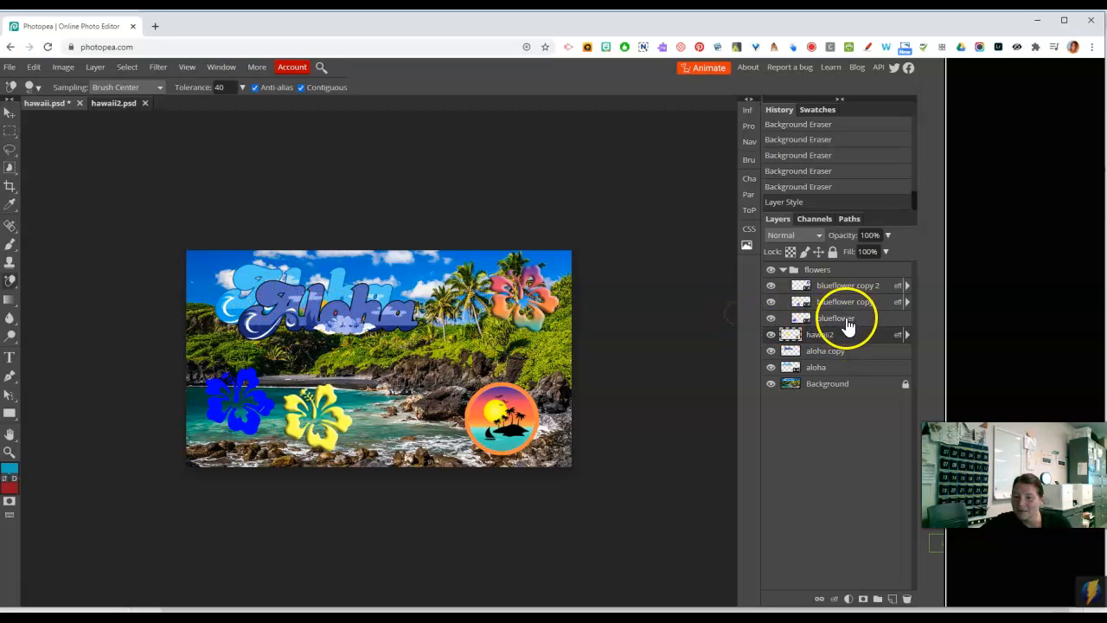
left_click_drag(837, 359, 839, 377)
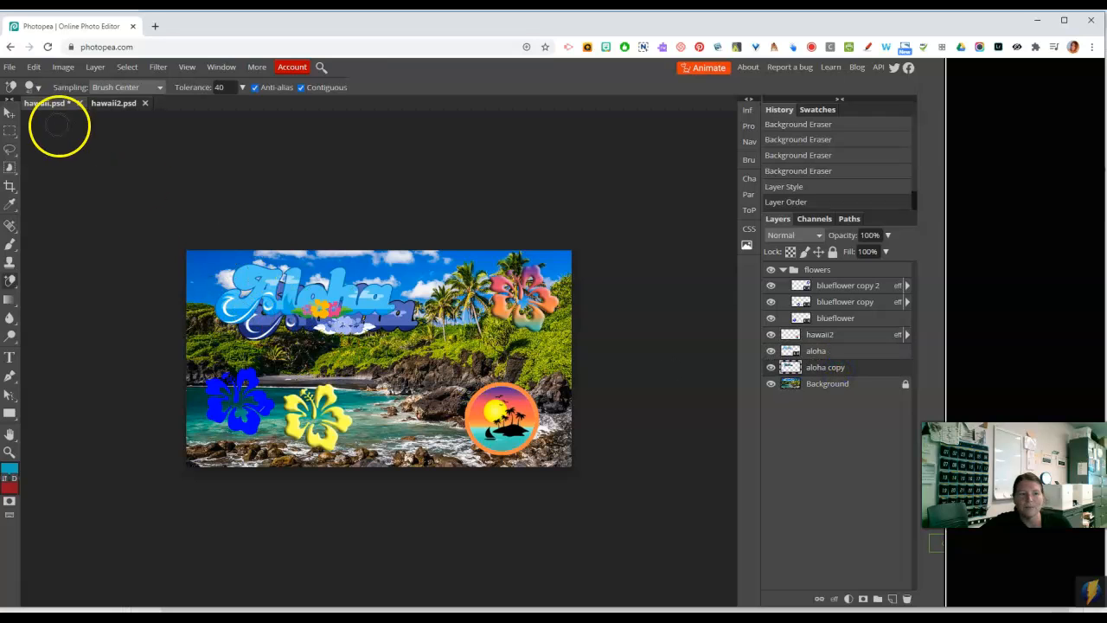
left_click(10, 112)
left_click_drag(284, 290, 323, 317)
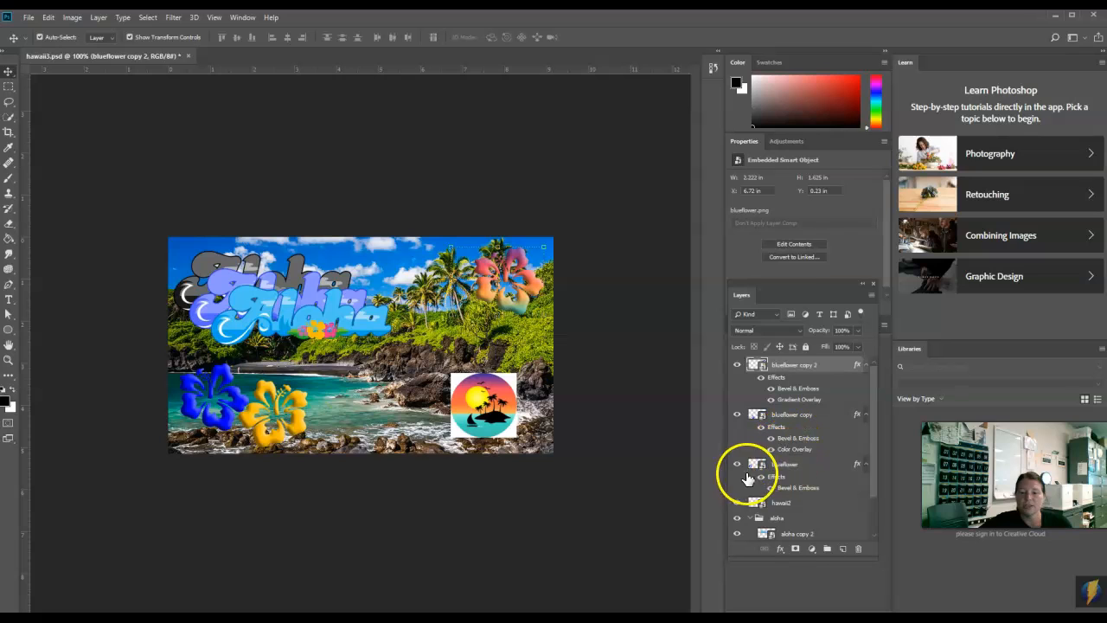
Rasterize the hawaii2 sunset logo layer in hawaii3.psd in Photoshop.
left_click(737, 505)
left_click(737, 505)
left_click(790, 504)
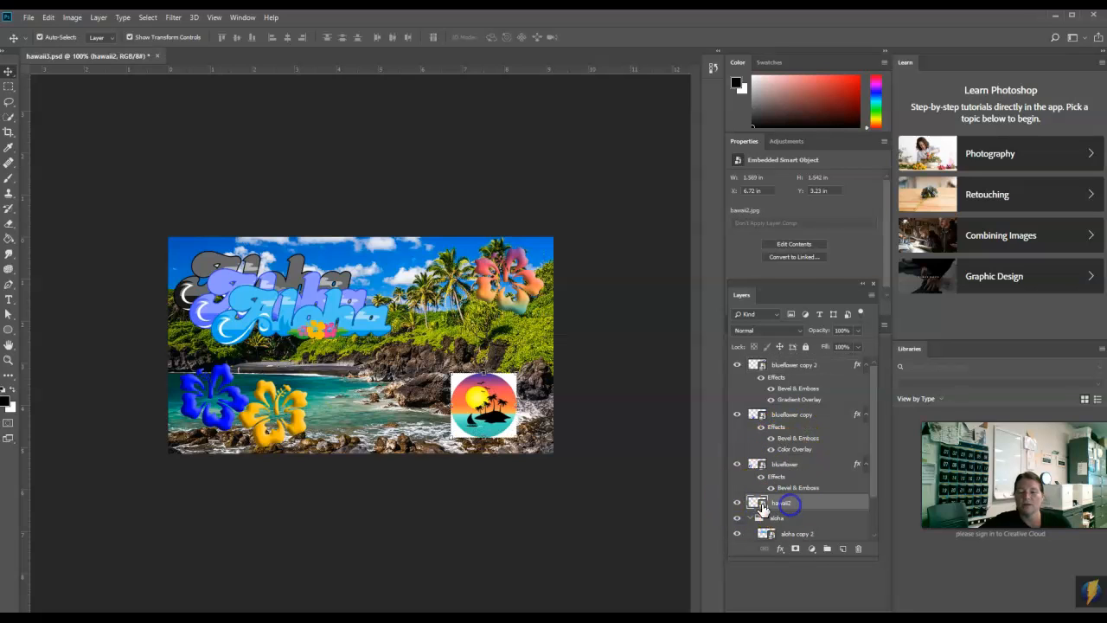
right_click(808, 502)
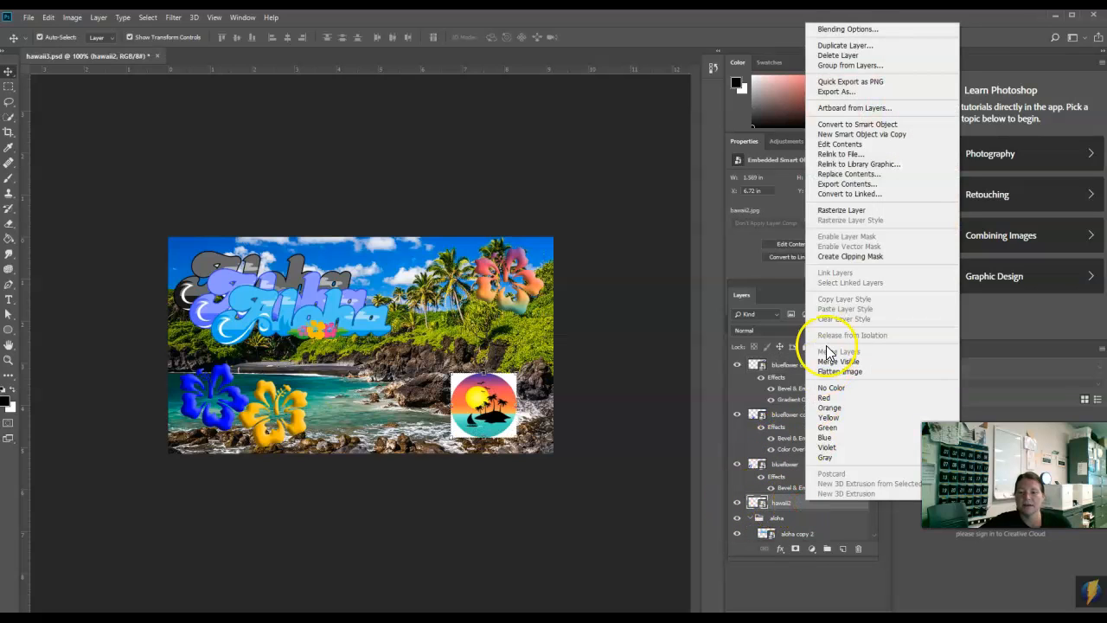
left_click(841, 210)
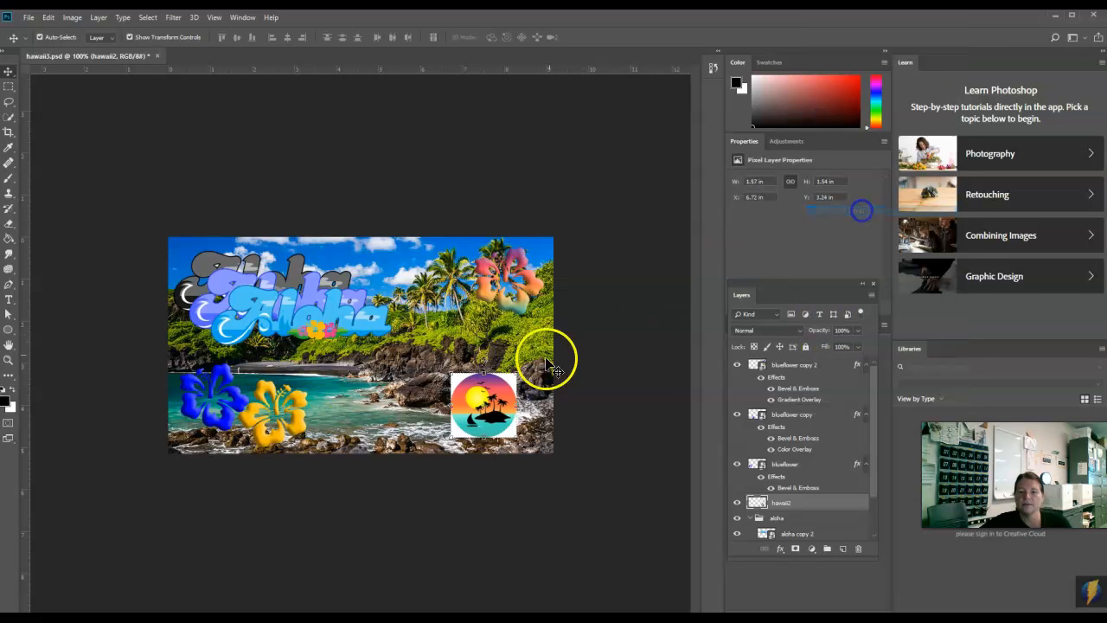
Erase the white background at all four corners of the hawaii2 sunset logo with the Magic Eraser tool.
left_click(9, 360)
left_click(567, 428, "alt")
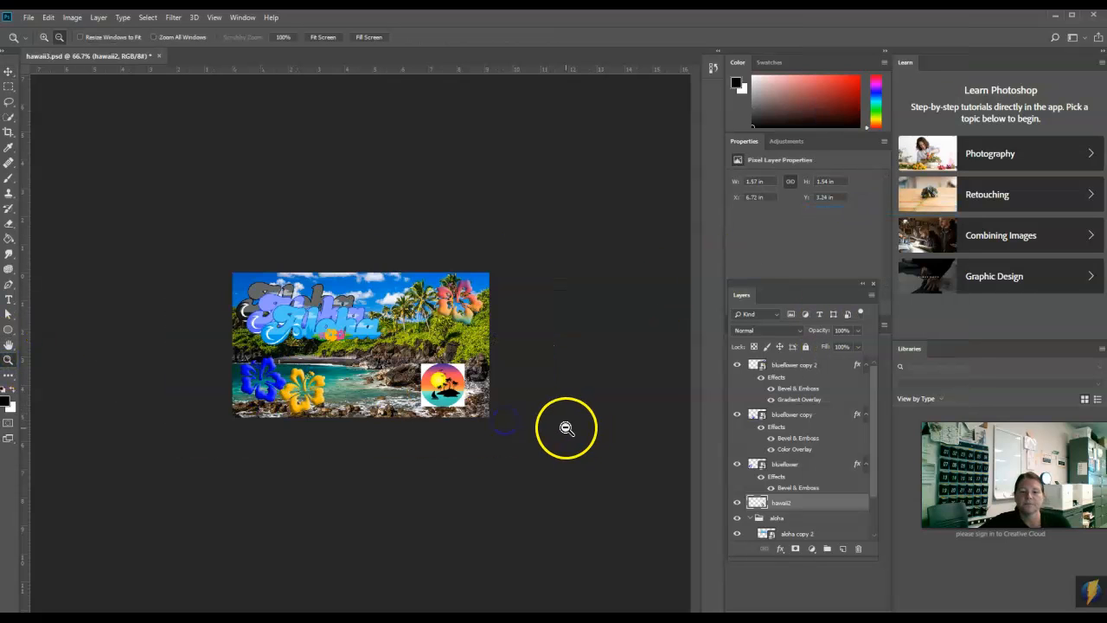
left_click(44, 37)
left_click(475, 386)
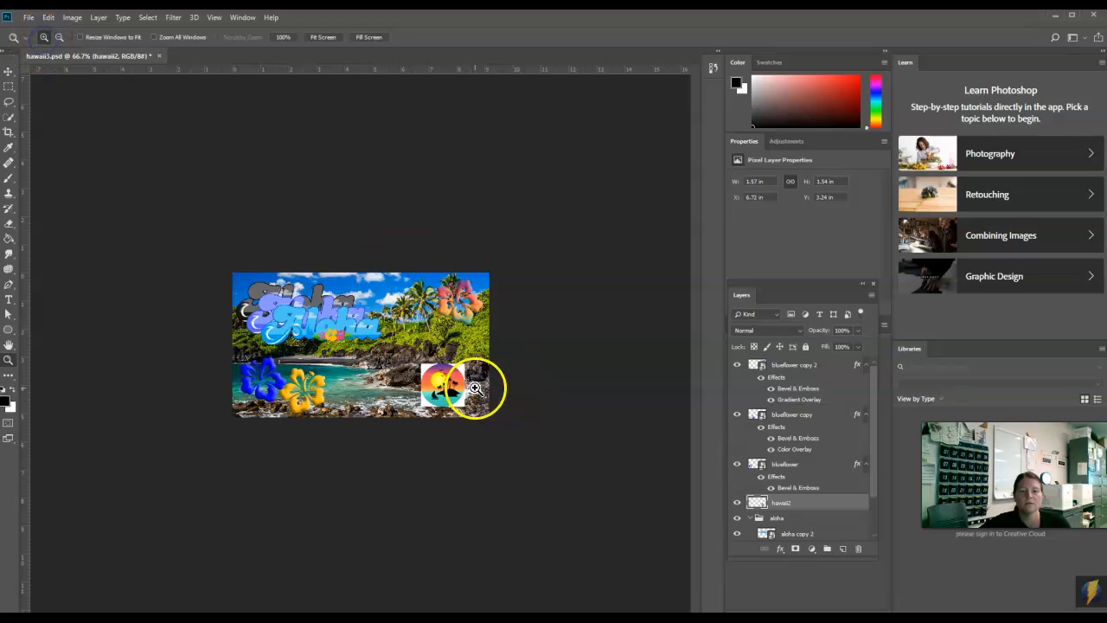
left_click(560, 431)
left_click(560, 431)
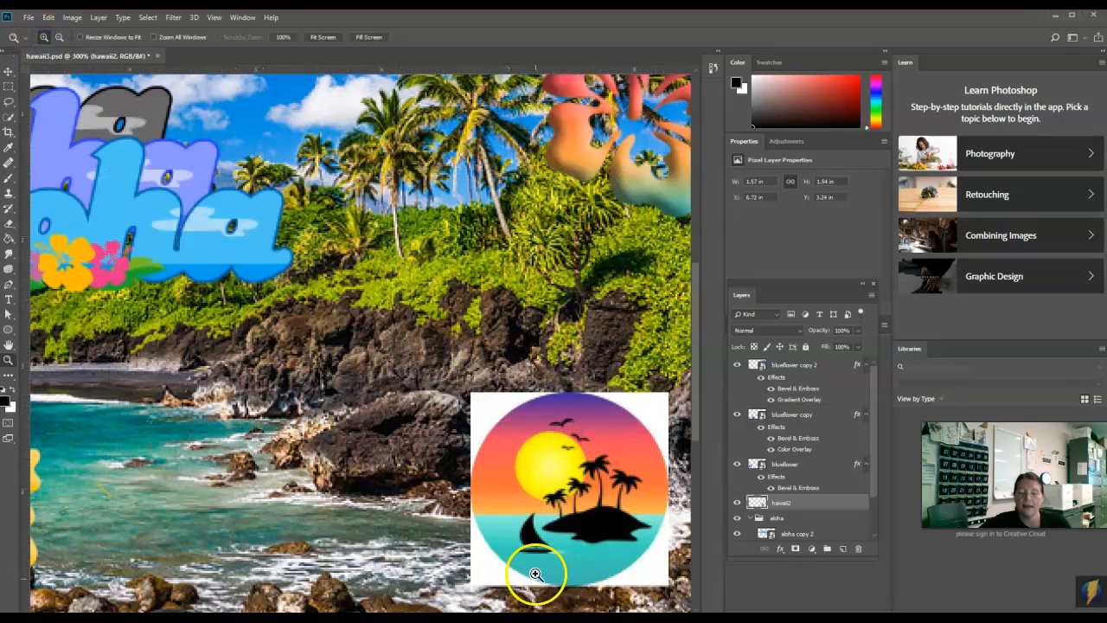
left_click_drag(469, 468, 285, 375)
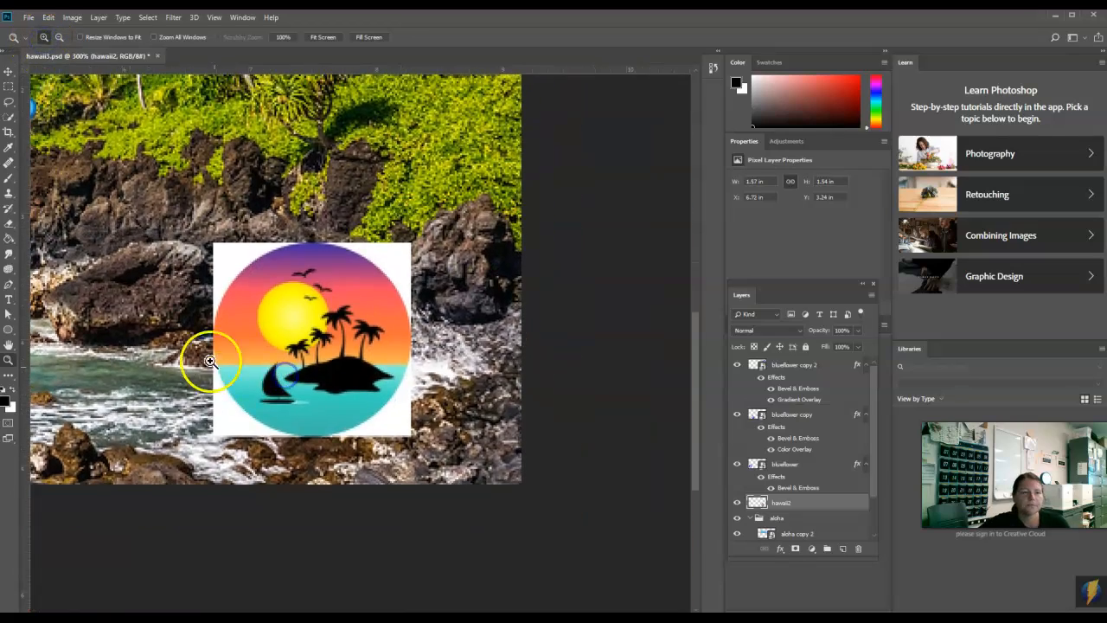
left_click(10, 224)
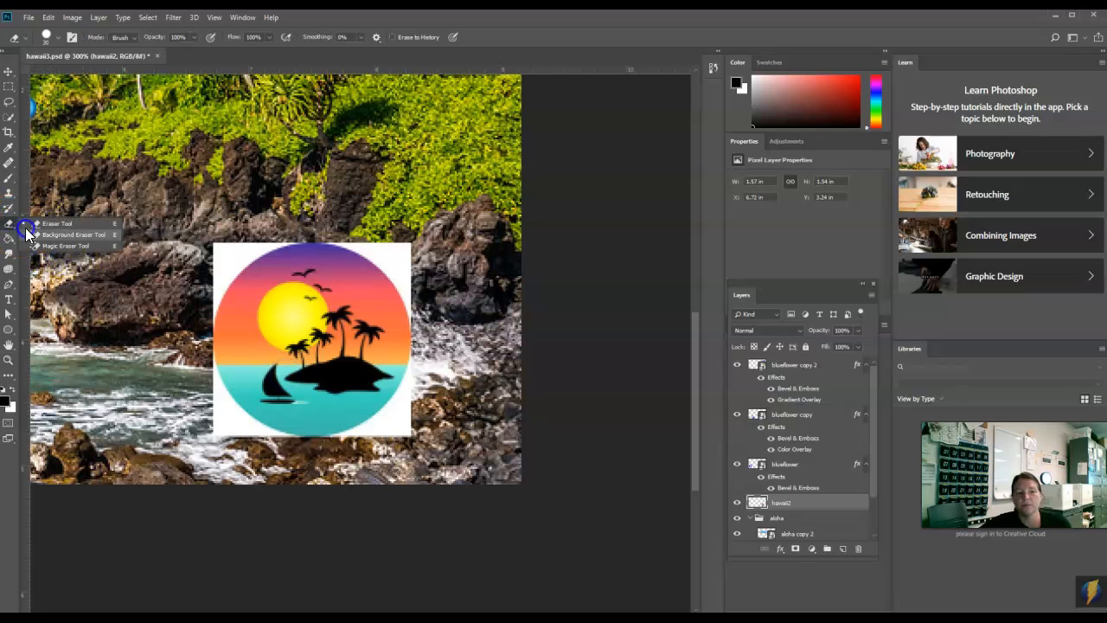
left_click(56, 240)
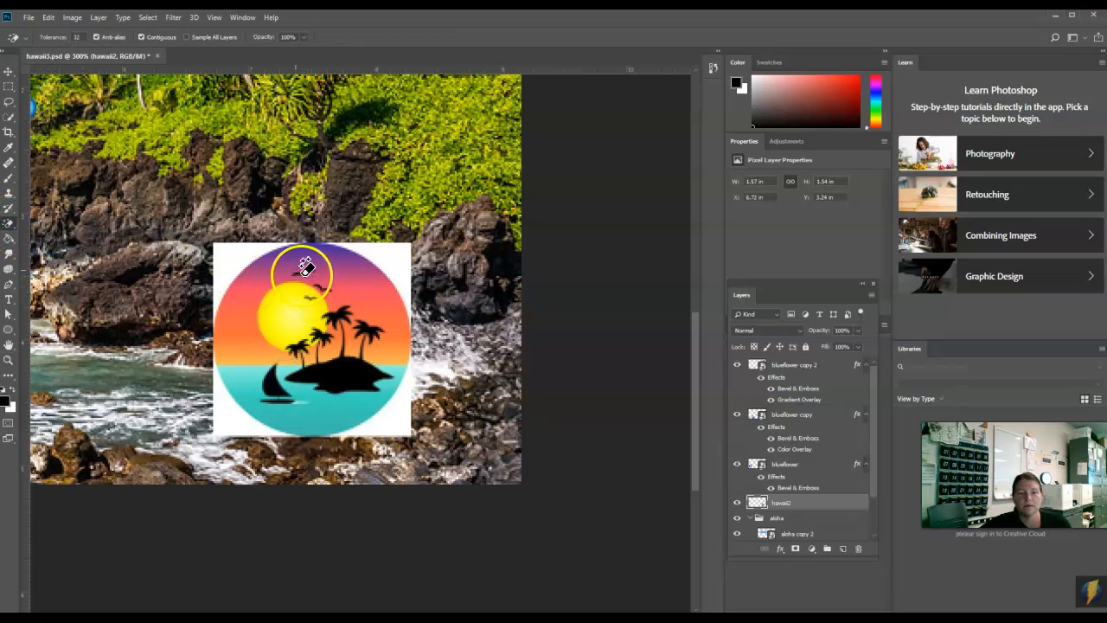
left_click(235, 252)
left_click(362, 251)
left_click(403, 425)
left_click(260, 419)
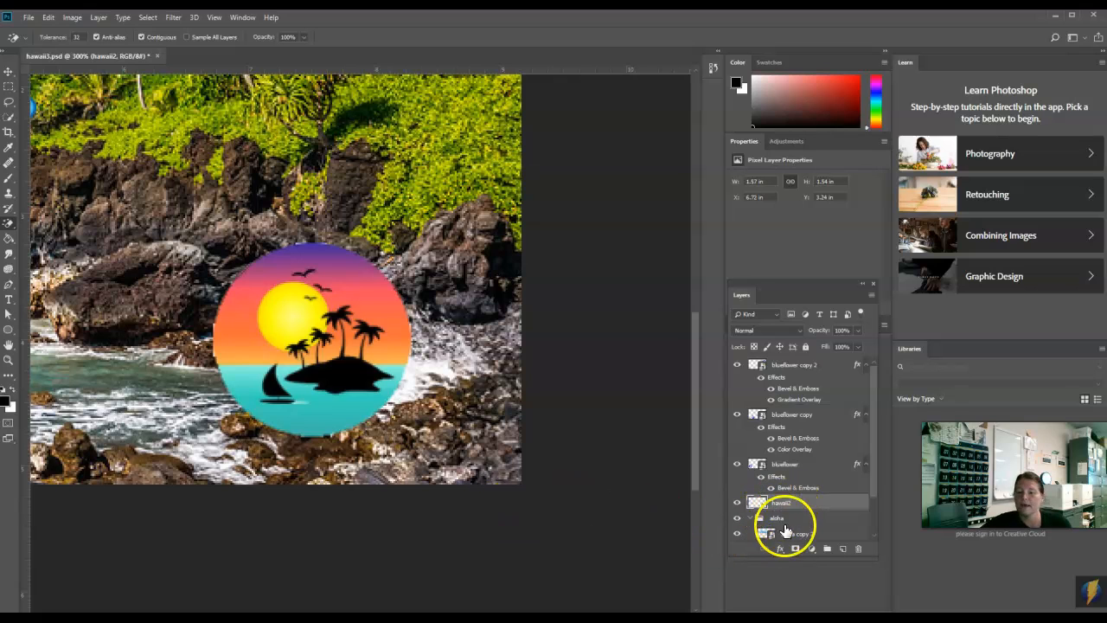
Add a 7 px outside Stroke to the hawaii2 logo in orange fb743c sampled from its sky.
left_click(781, 551)
left_click(798, 465)
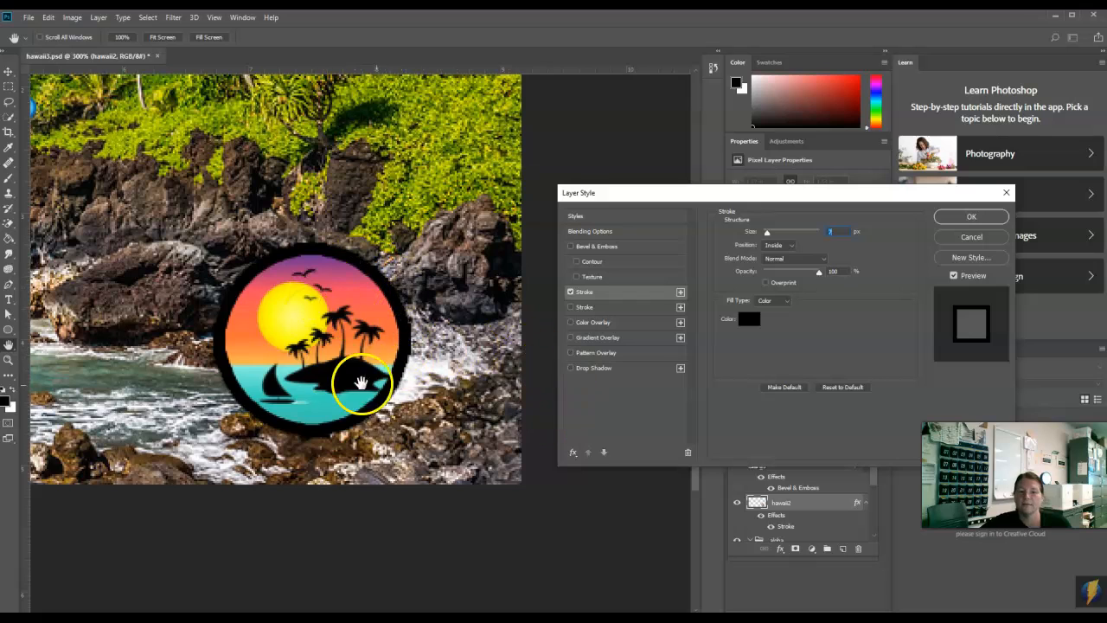
left_click(777, 245)
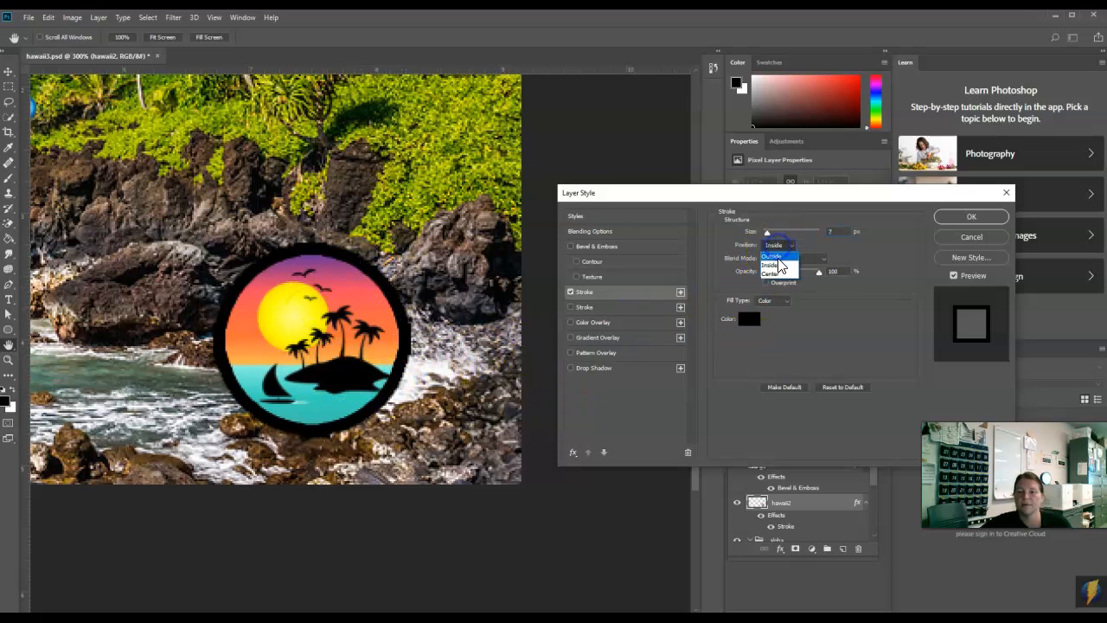
left_click(778, 261)
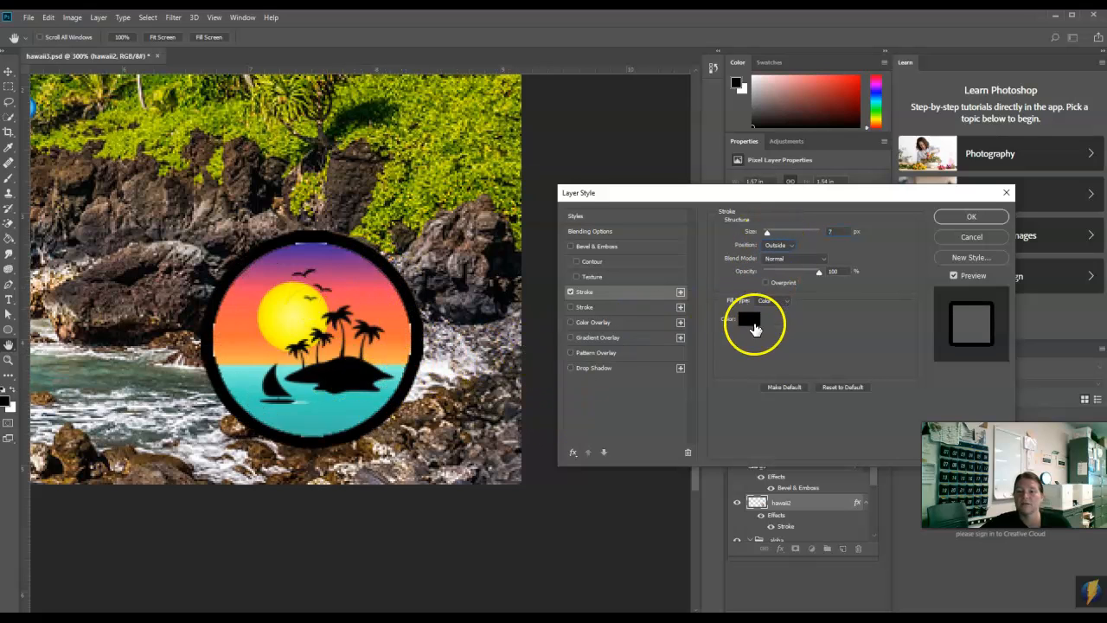
left_click(749, 319)
left_click(394, 332)
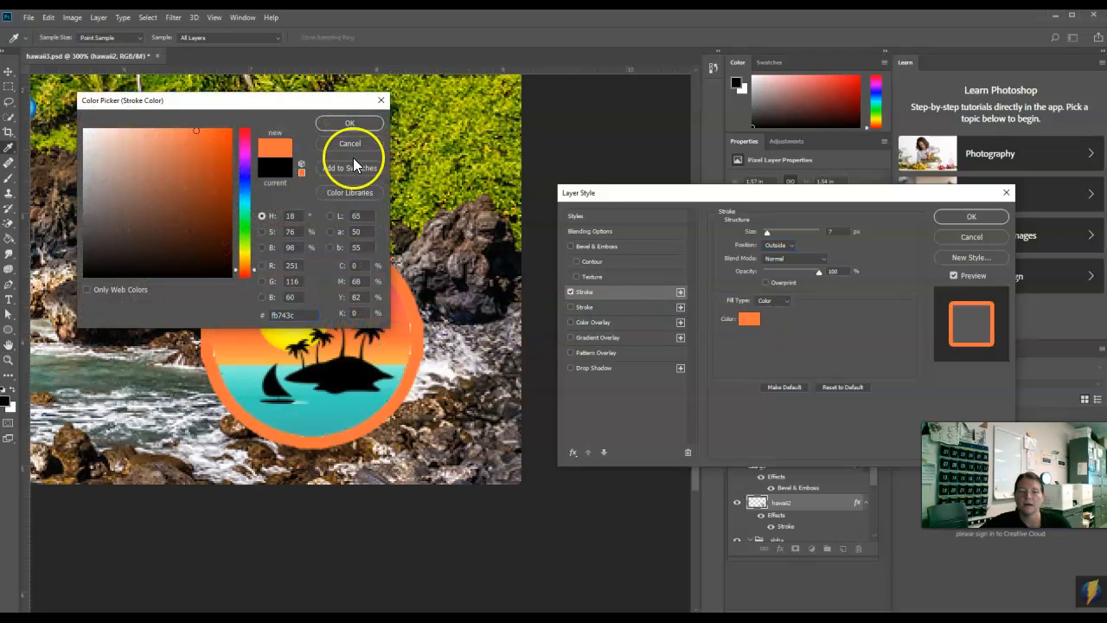
left_click(350, 123)
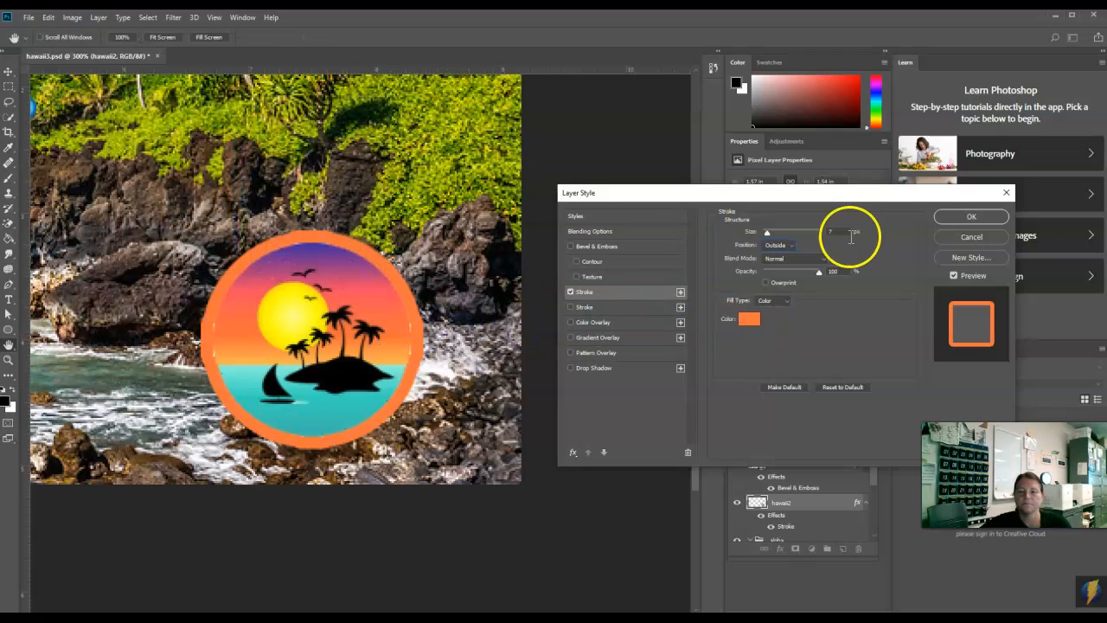
left_click(964, 215)
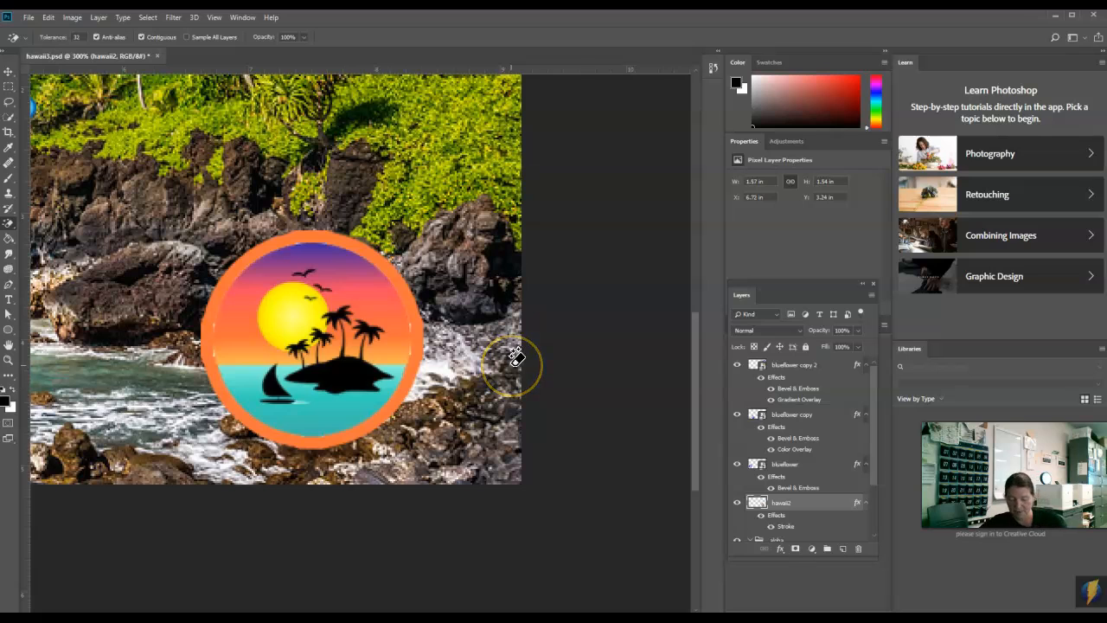
Check the finished example on the Hawaii Review Activity page in the browser, then return to hawaii3.psd in Photoshop.
key("ctrl+minus")
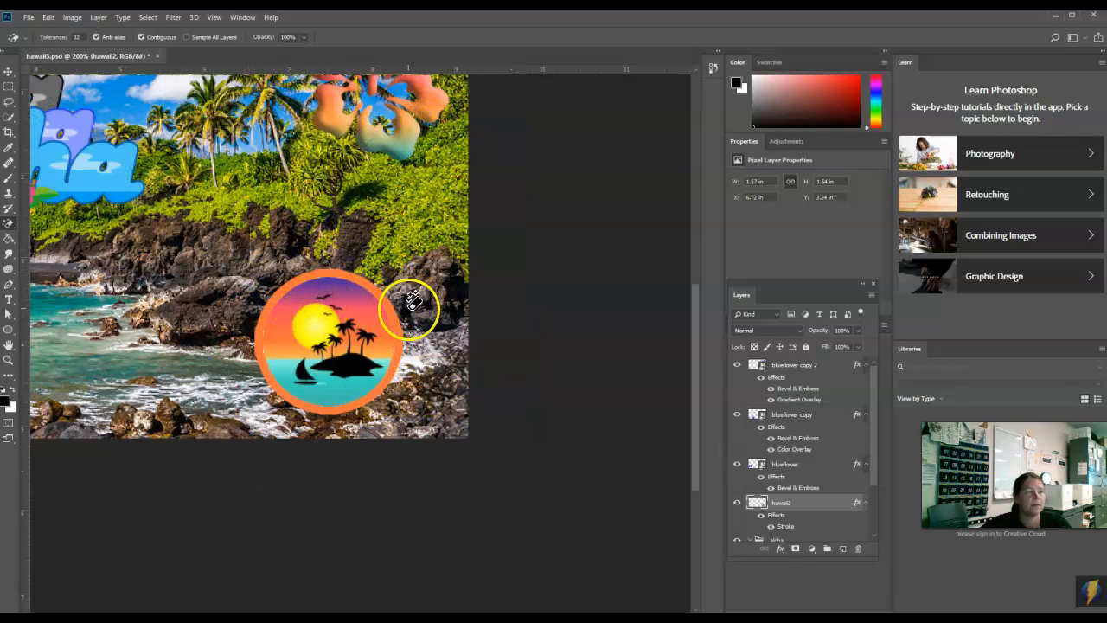
mouse_move(420, 602)
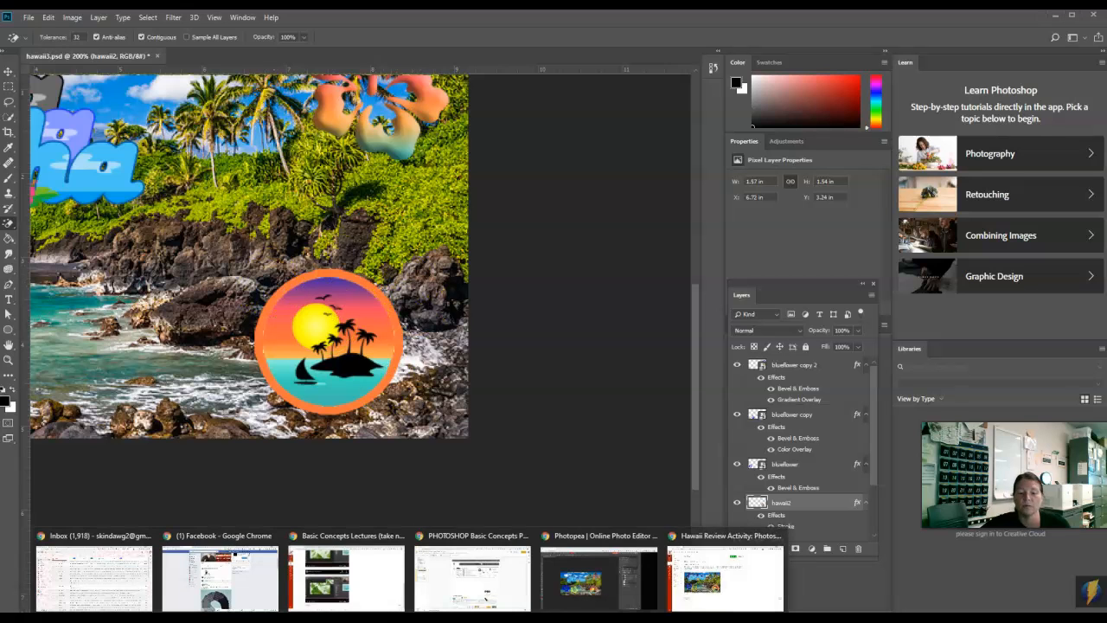
left_click(719, 591)
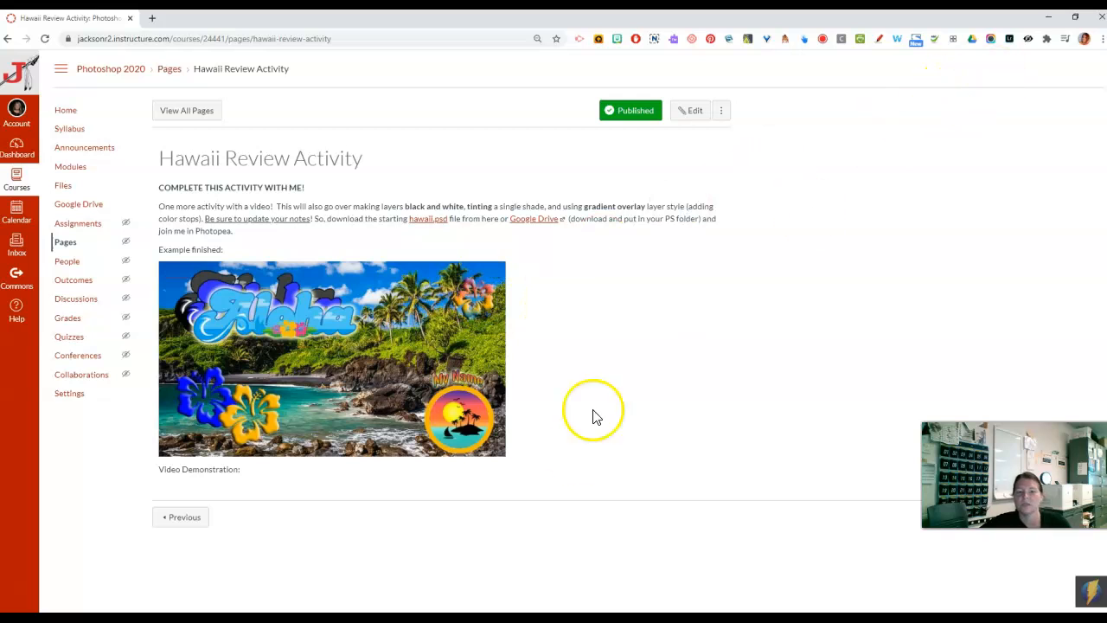
left_click(499, 612)
left_click(481, 612)
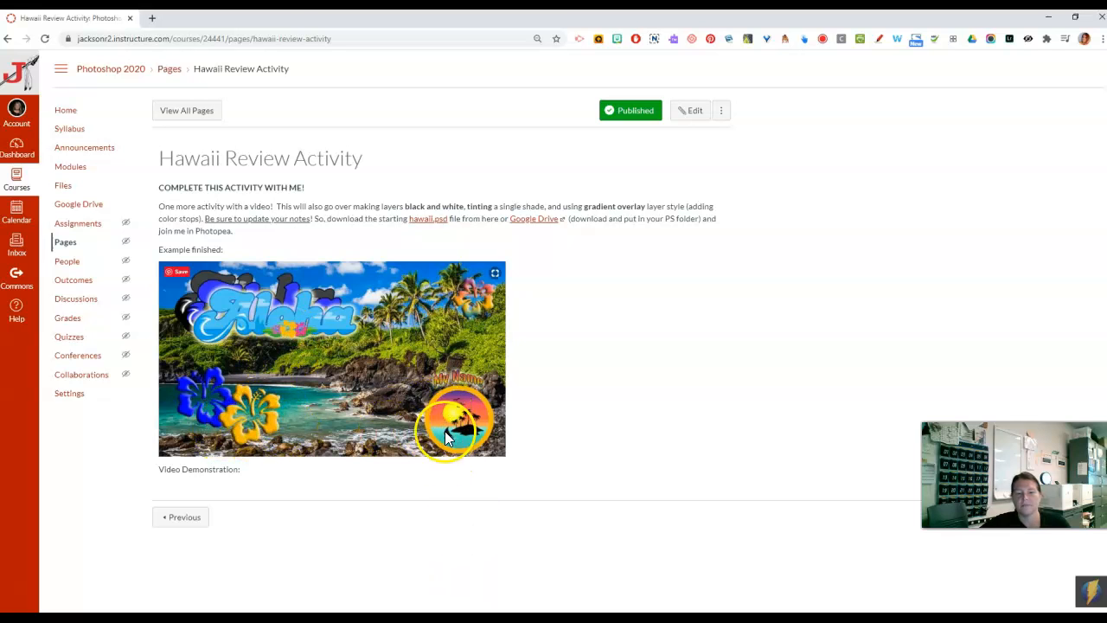
left_click(460, 610)
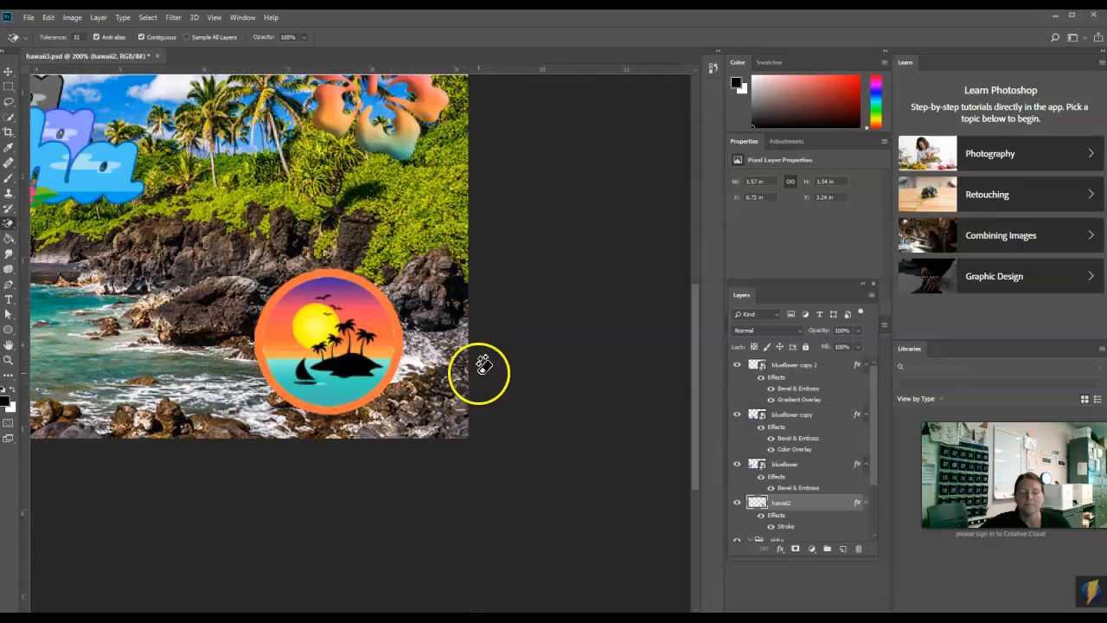
Add the designer's first name as 36 pt Bebas Neue text and center it above the sunset logo.
left_click(9, 300)
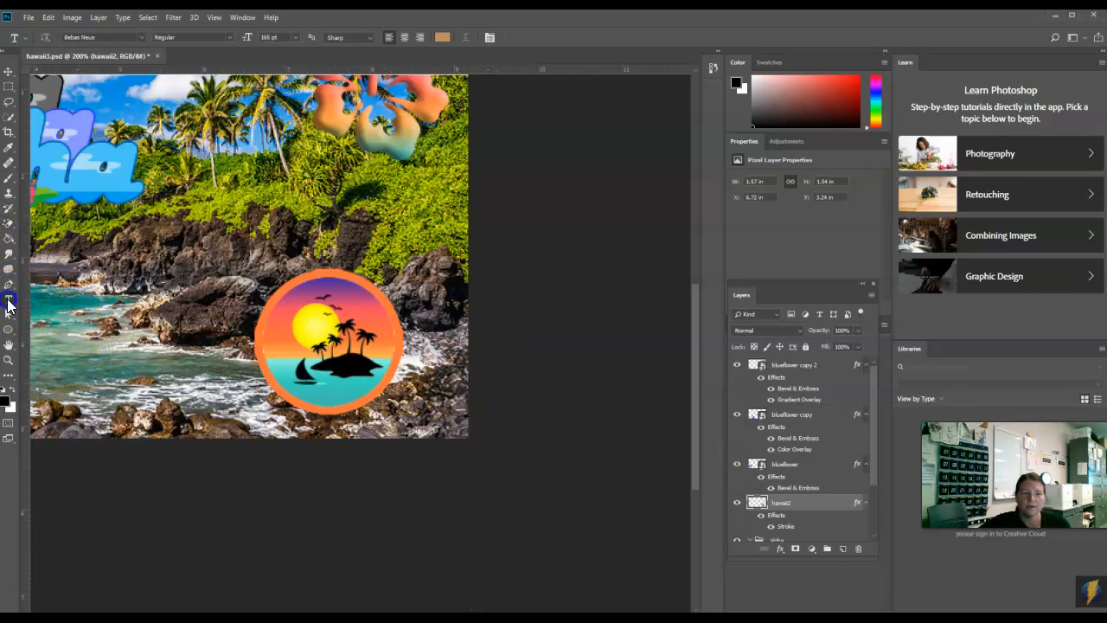
left_click(320, 252)
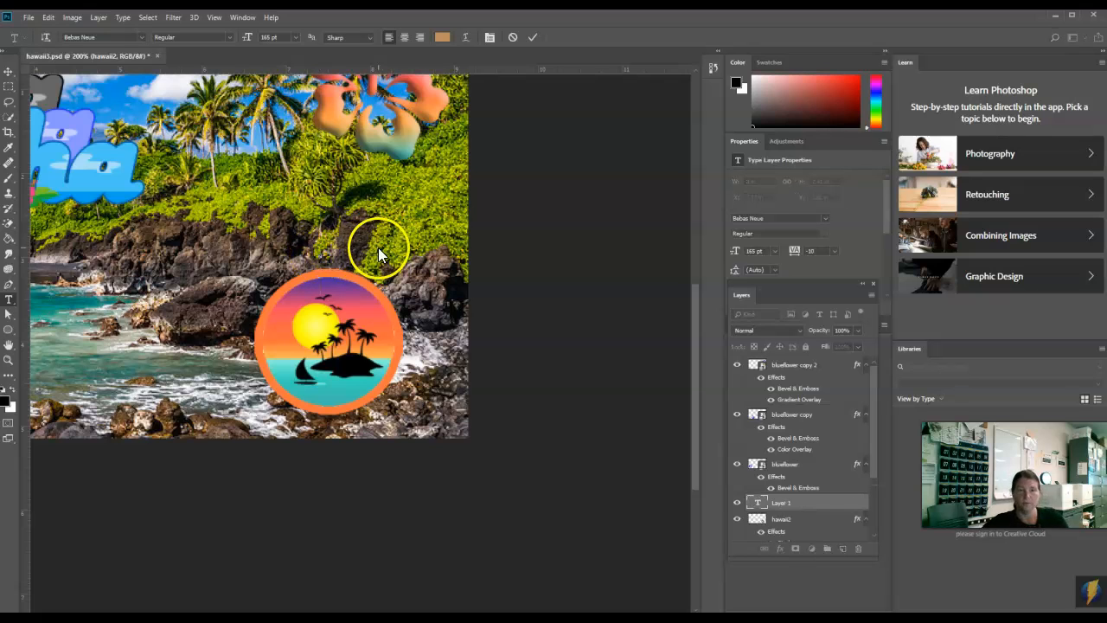
left_click(296, 39)
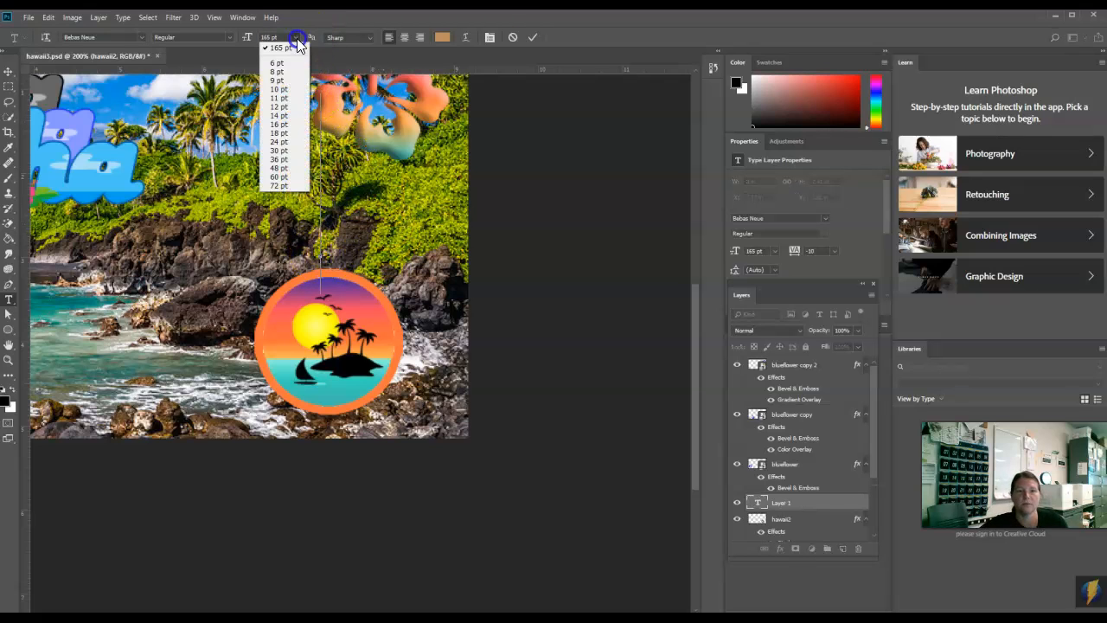
left_click(291, 168)
type("TONYA")
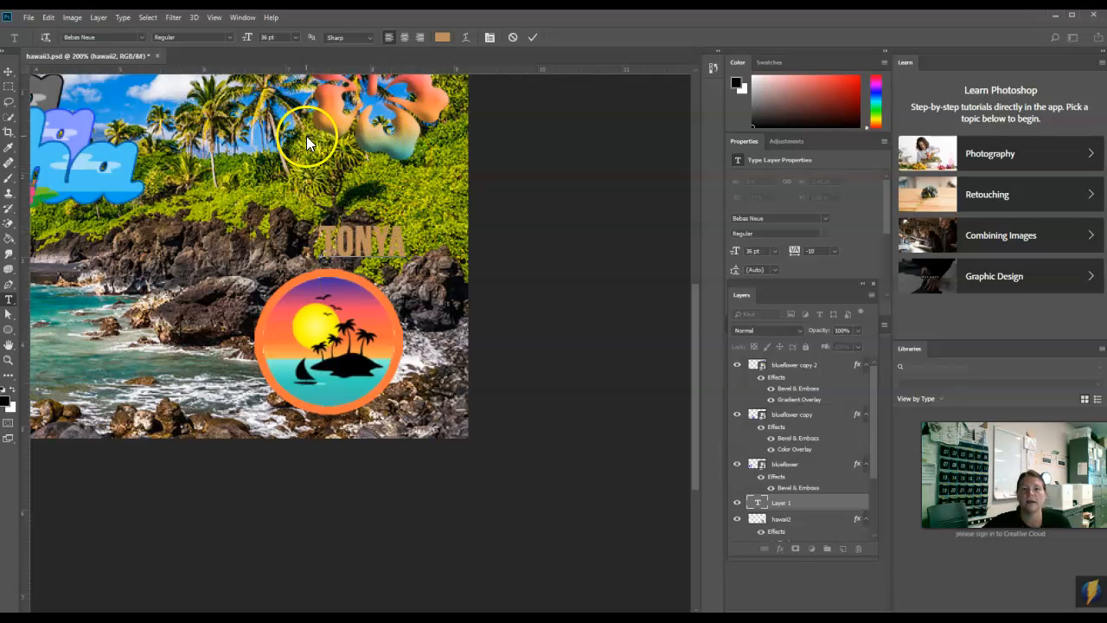
left_click(533, 39)
left_click(9, 71)
left_click_drag(352, 218, 326, 253)
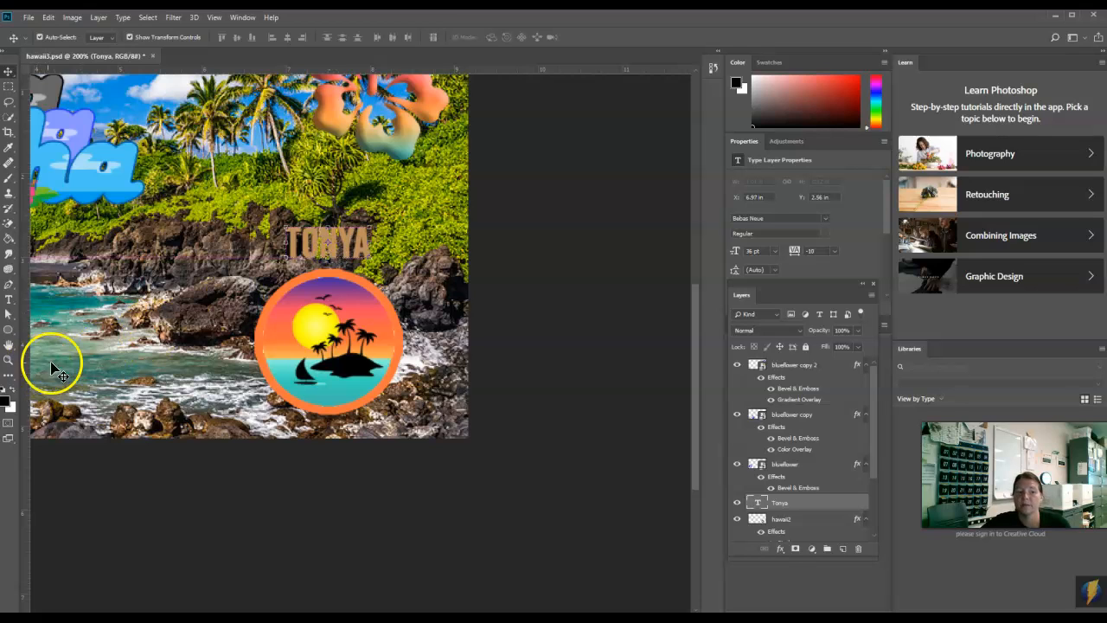
Apply a horizontal Arc text warp to the name above the logo, removing its faux bold style.
left_click(9, 301)
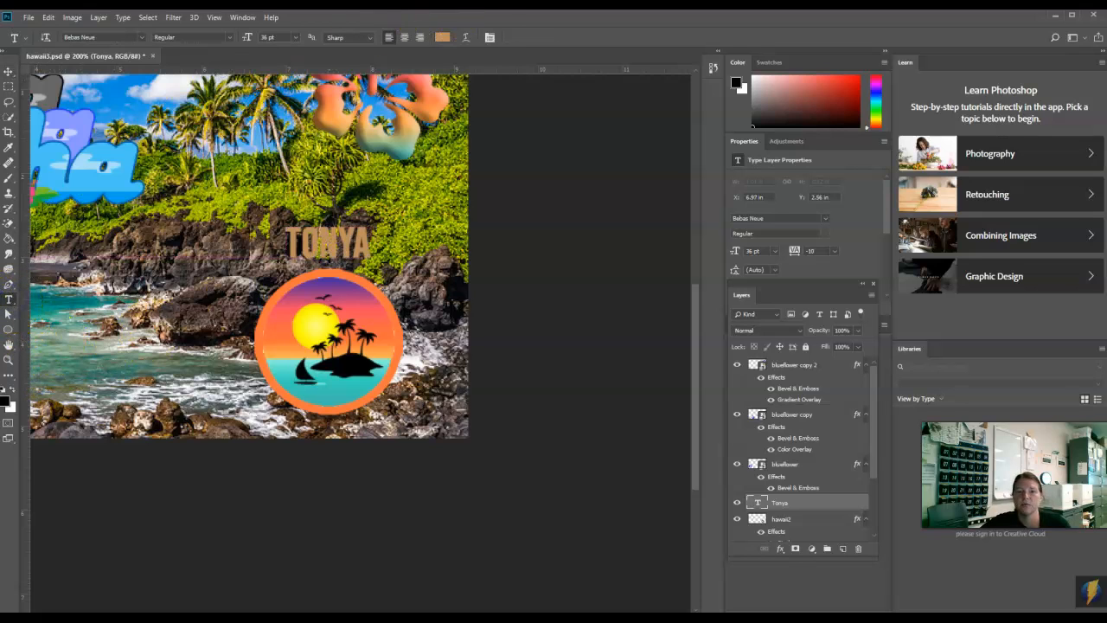
left_click(466, 38)
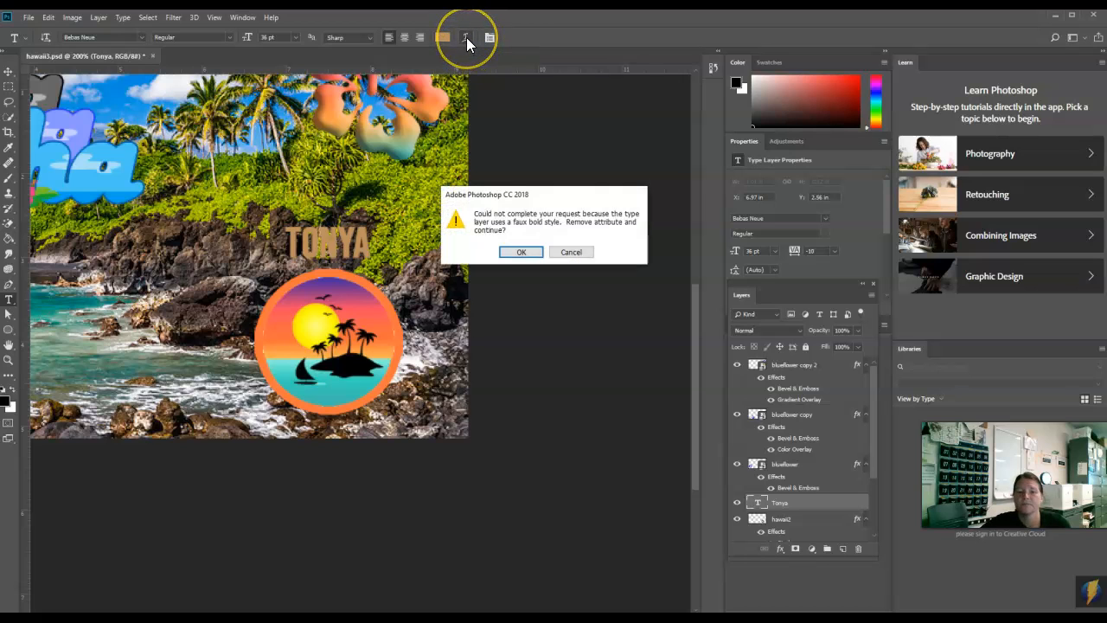
left_click(525, 252)
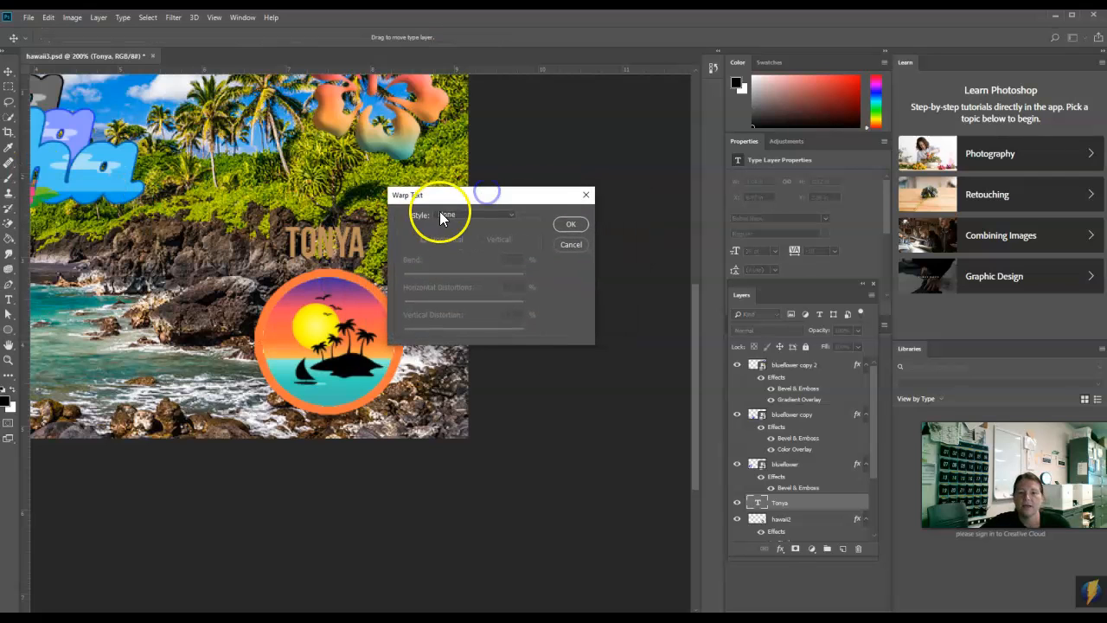
left_click(460, 215)
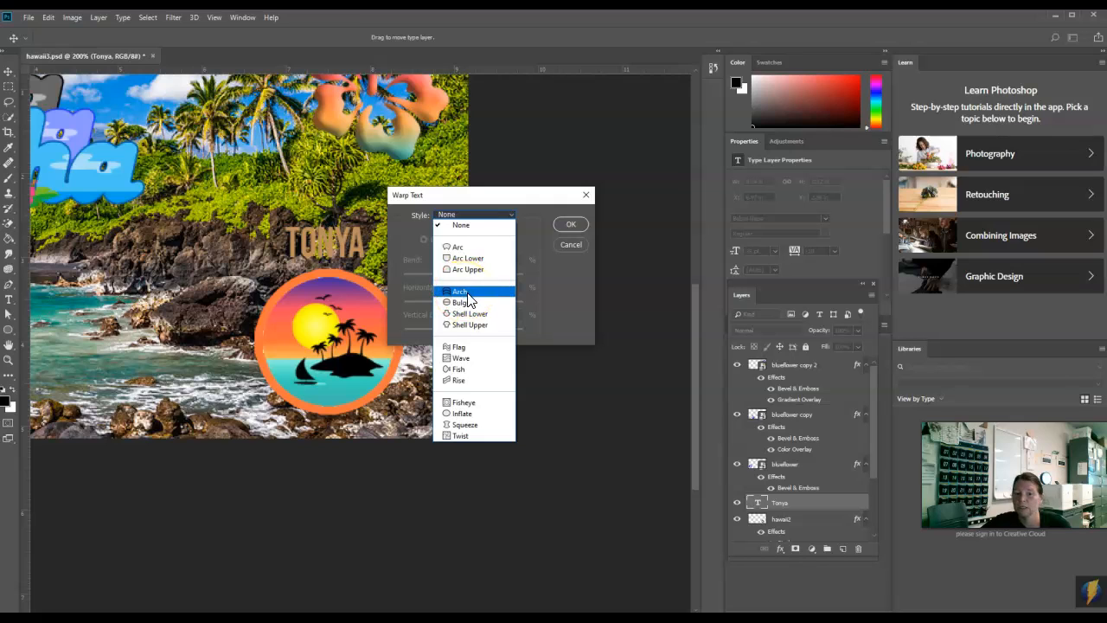
left_click(471, 251)
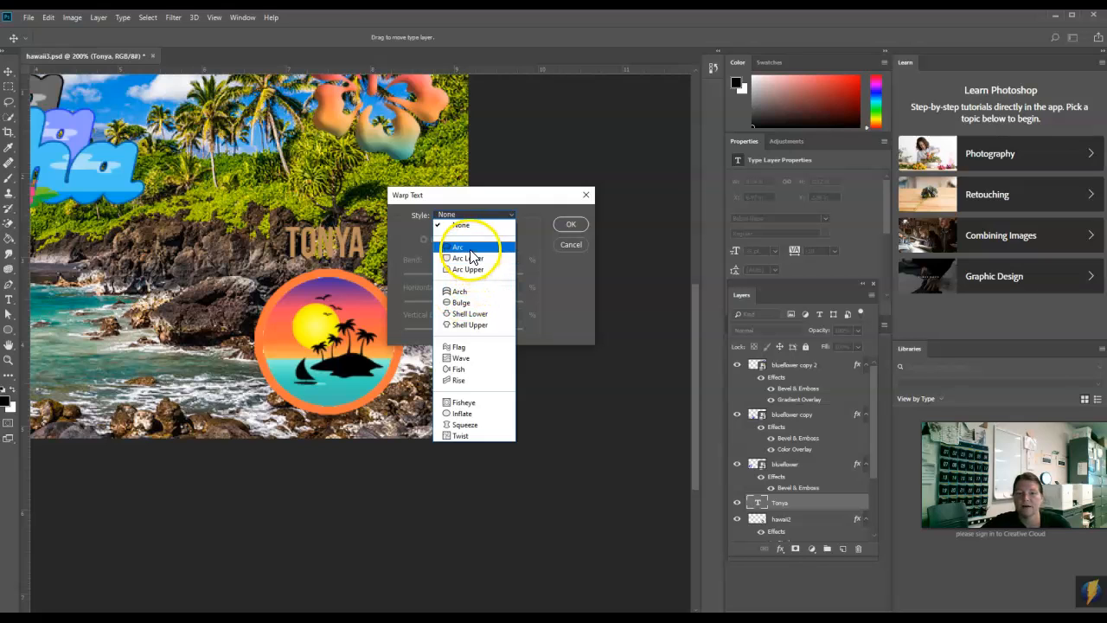
left_click(471, 269)
left_click(475, 214)
left_click(473, 248)
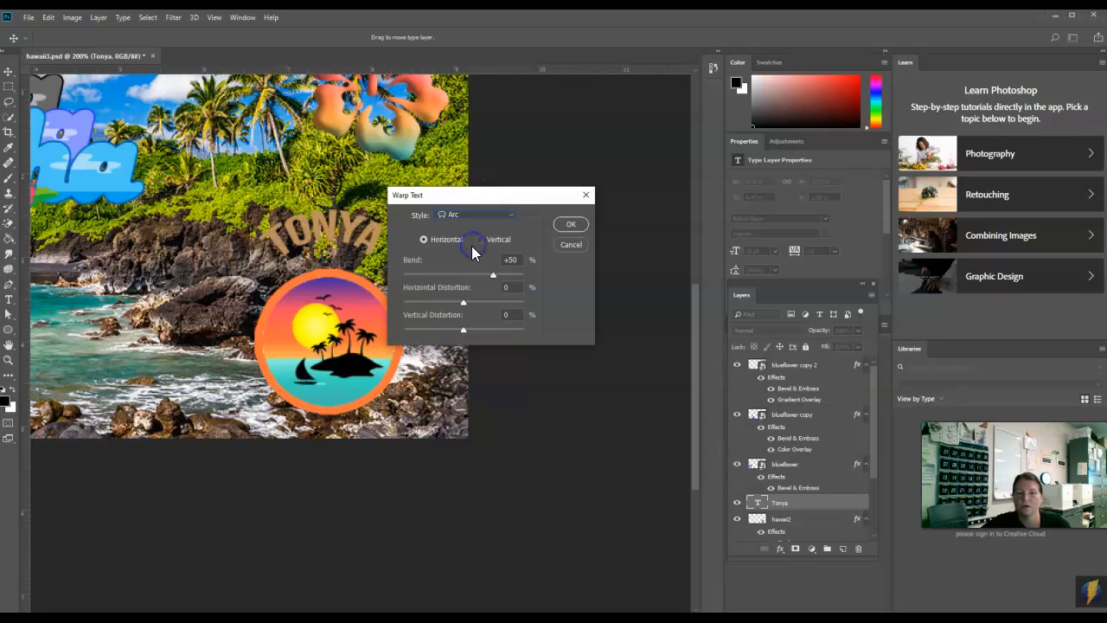
Set the Arc warp's bend to +57% and move the curved name down close to the logo's upper edge.
left_click_drag(479, 203, 522, 213)
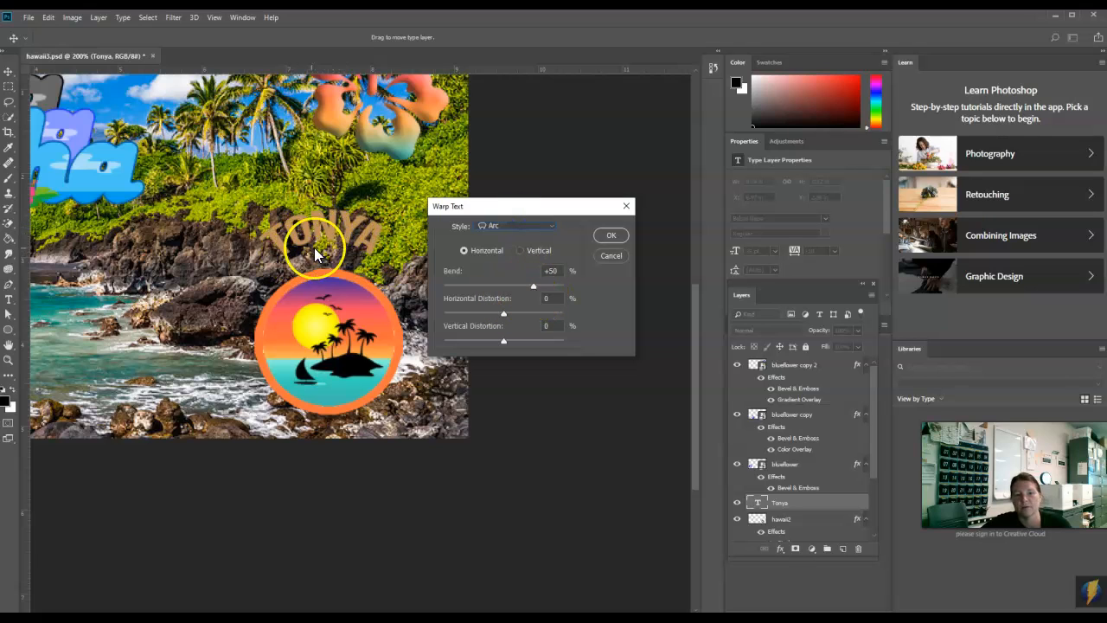
left_click_drag(534, 287, 539, 285)
left_click(612, 236)
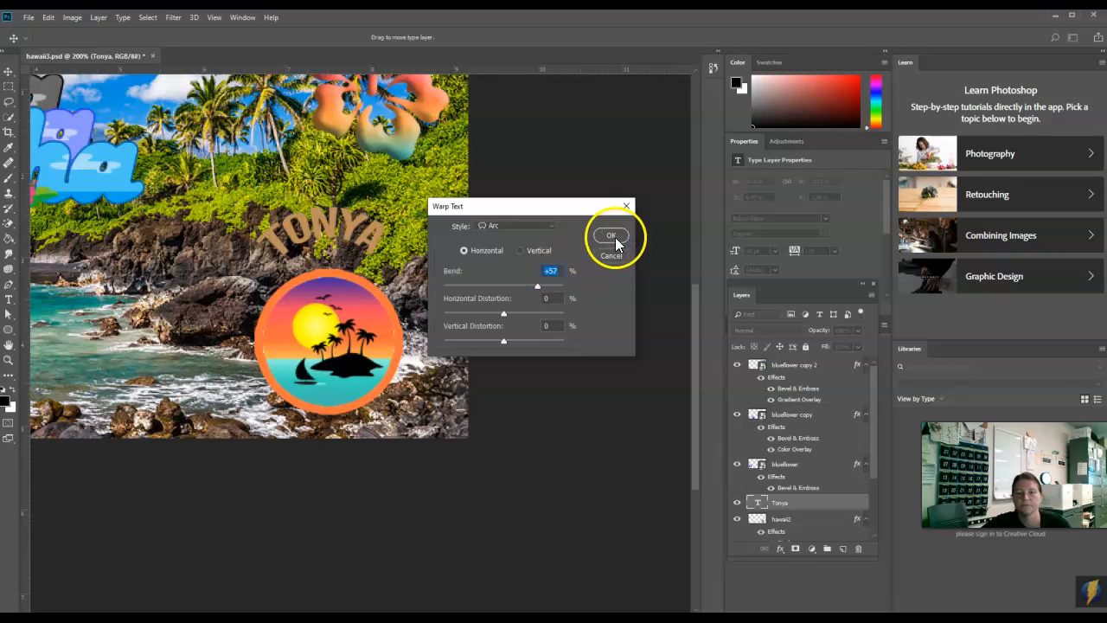
left_click(9, 71)
left_click_drag(327, 227, 326, 239)
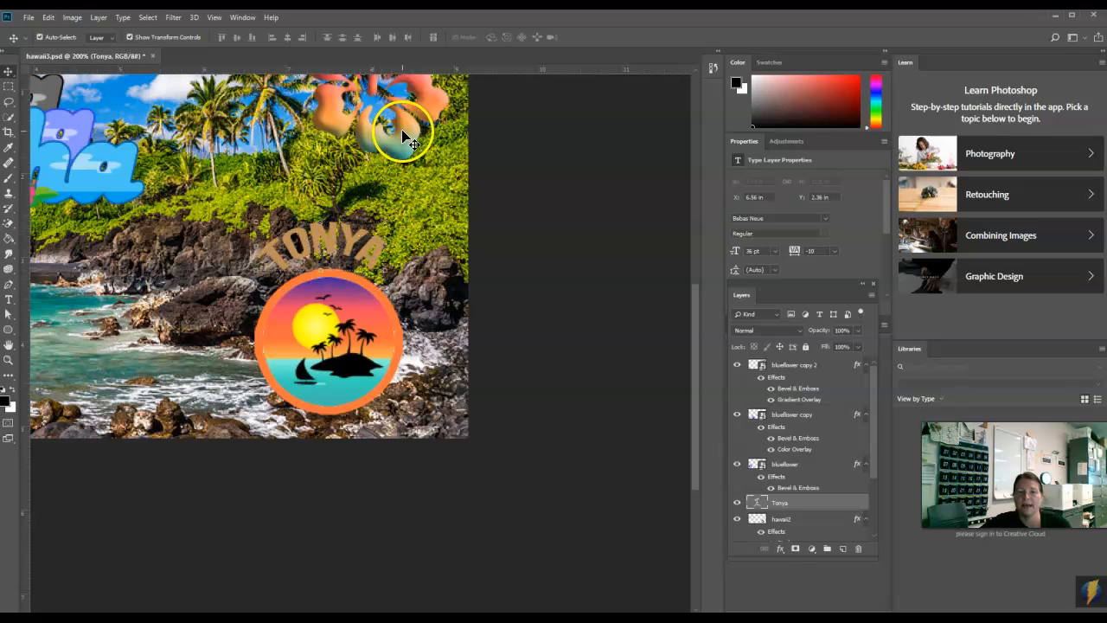
Add a linear sunset Gradient Overlay at 90° and a 2 px black outside Stroke to the curved name layer.
left_click(781, 549)
left_click(805, 514)
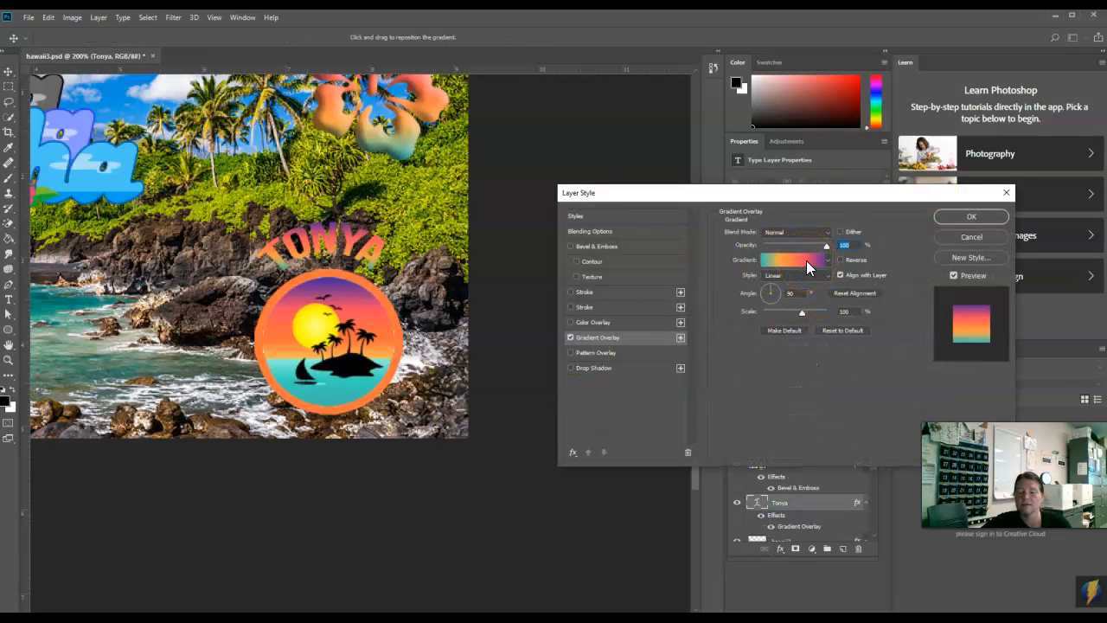
left_click(586, 308)
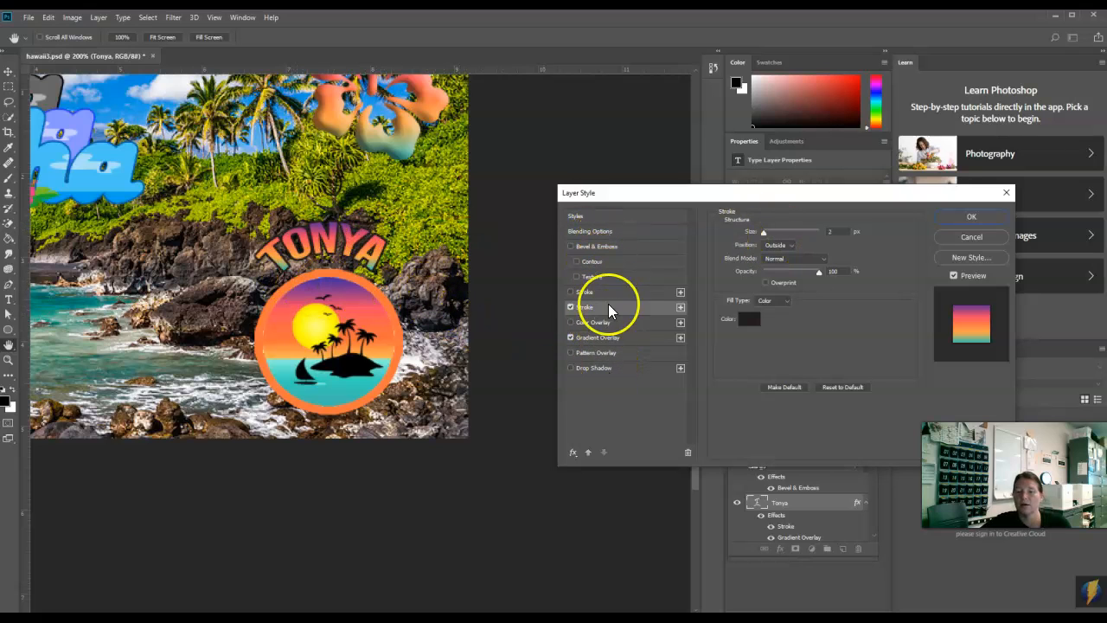
Add an Outer Glow effect to the name with 61% spread and 8 px size.
left_click(574, 452)
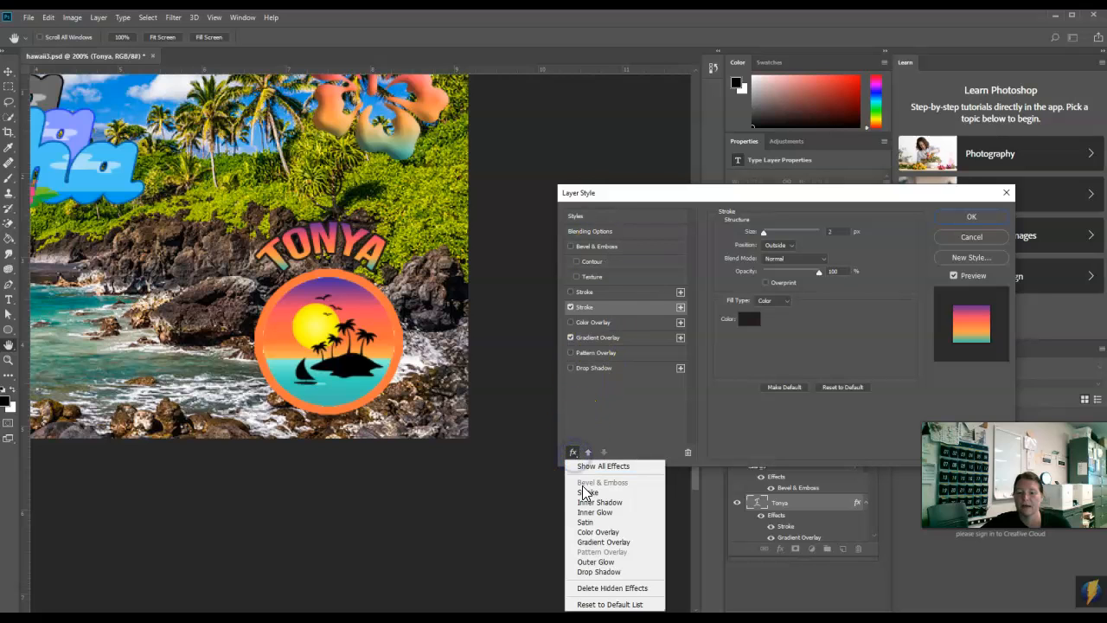
left_click(605, 561)
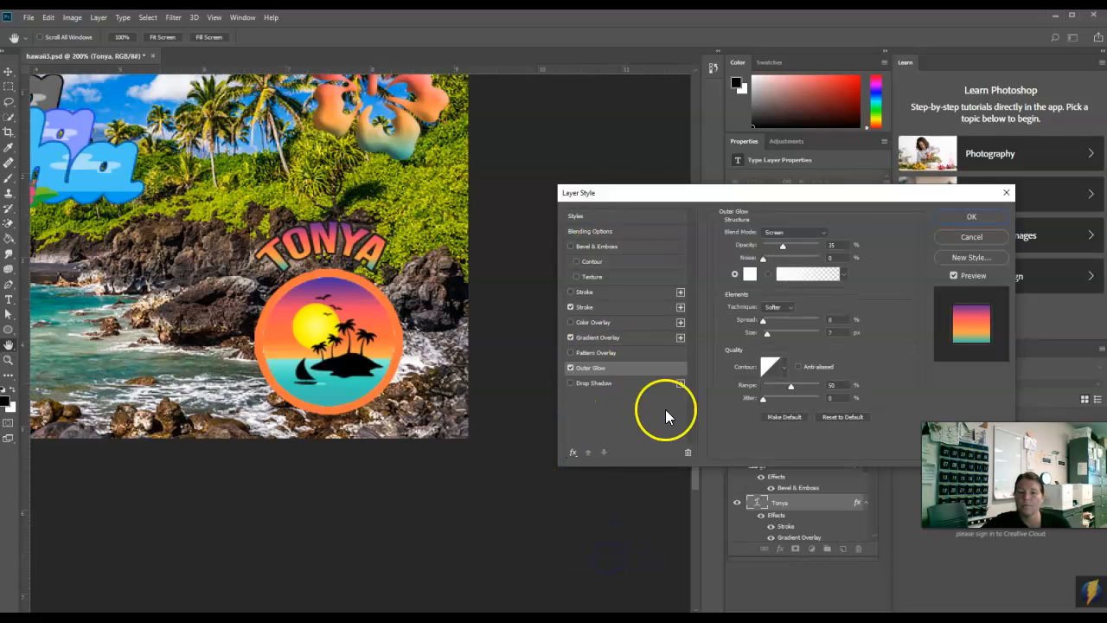
mouse_move(767, 334)
left_mouse_down()
mouse_move(796, 332)
mouse_move(769, 338)
left_mouse_up()
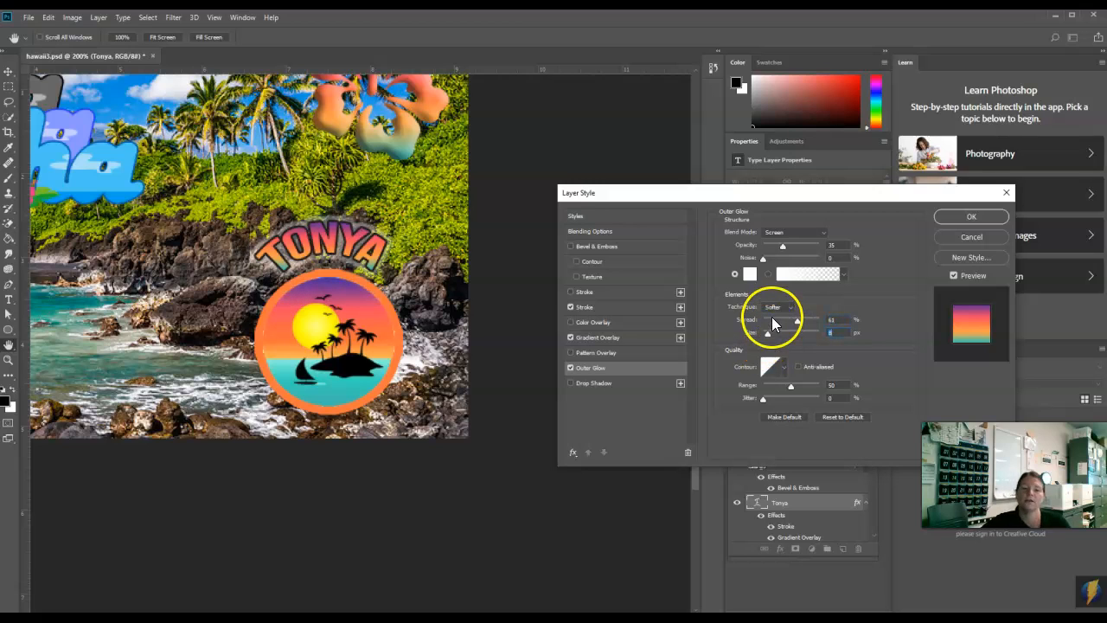
Set the name's outer glow color to yellow e0f05a and apply the layer styles.
left_click(751, 275)
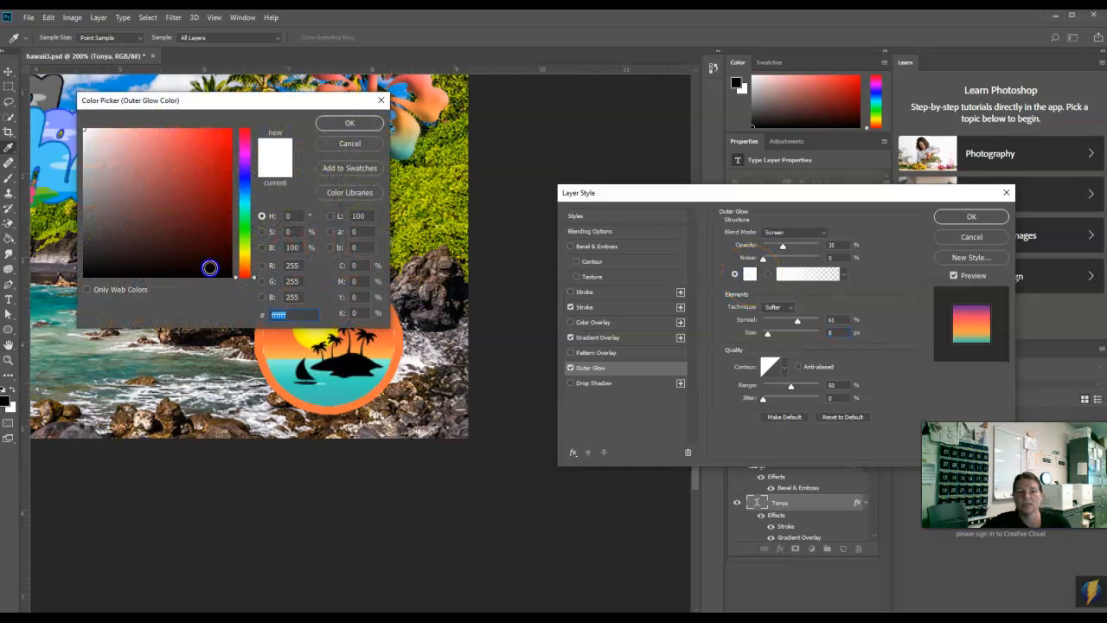
left_click(245, 249)
left_click(197, 164)
left_click_drag(236, 107, 547, 110)
left_click(300, 240)
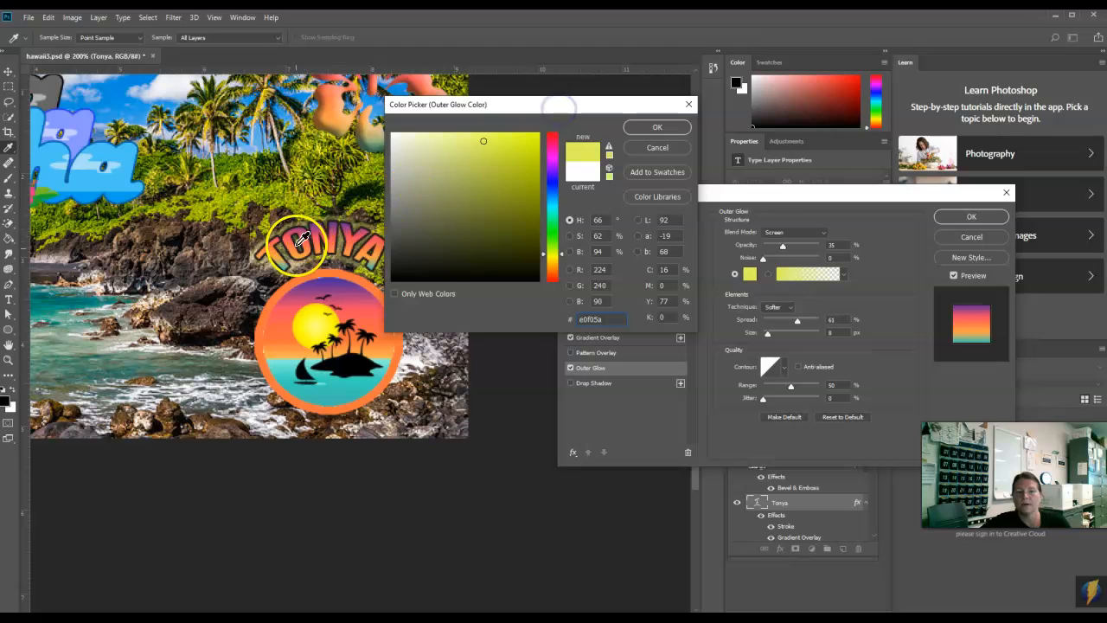
left_click(659, 127)
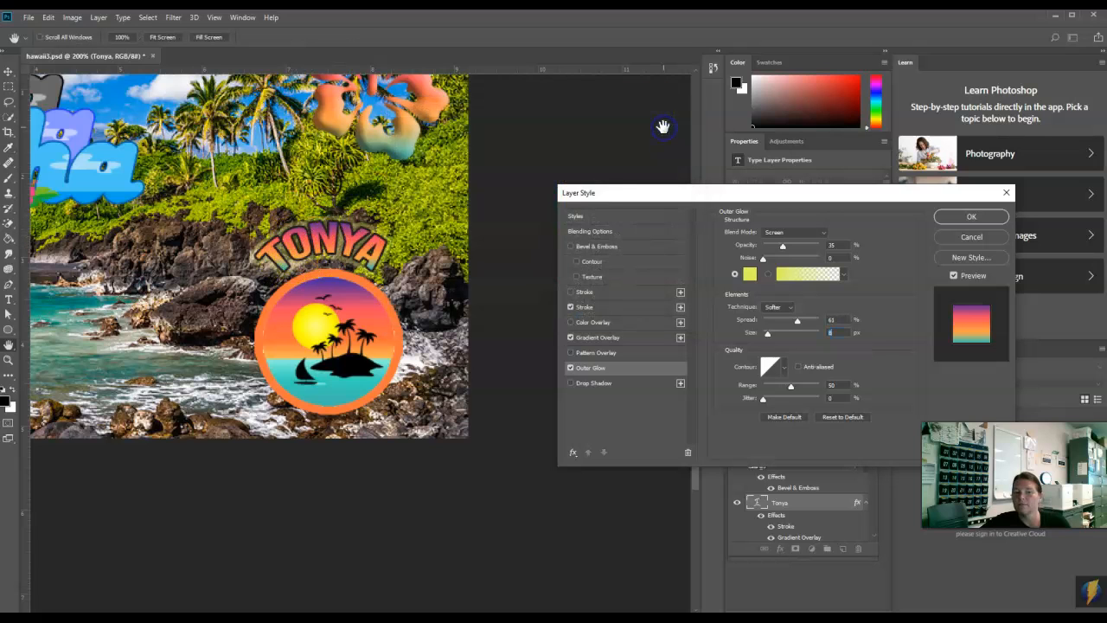
left_click(970, 217)
key("ctrl+0")
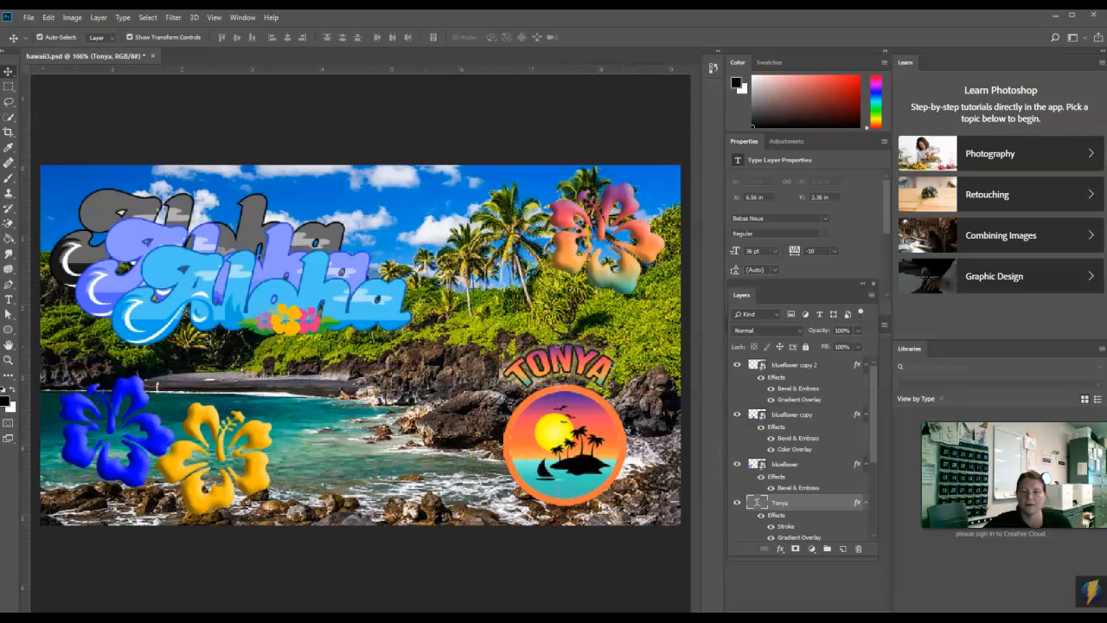
Switch to hawaii.psd in Photopea and add the designer's first name as 24 px text in color d69771 above the sunset logo.
mouse_move(411, 617)
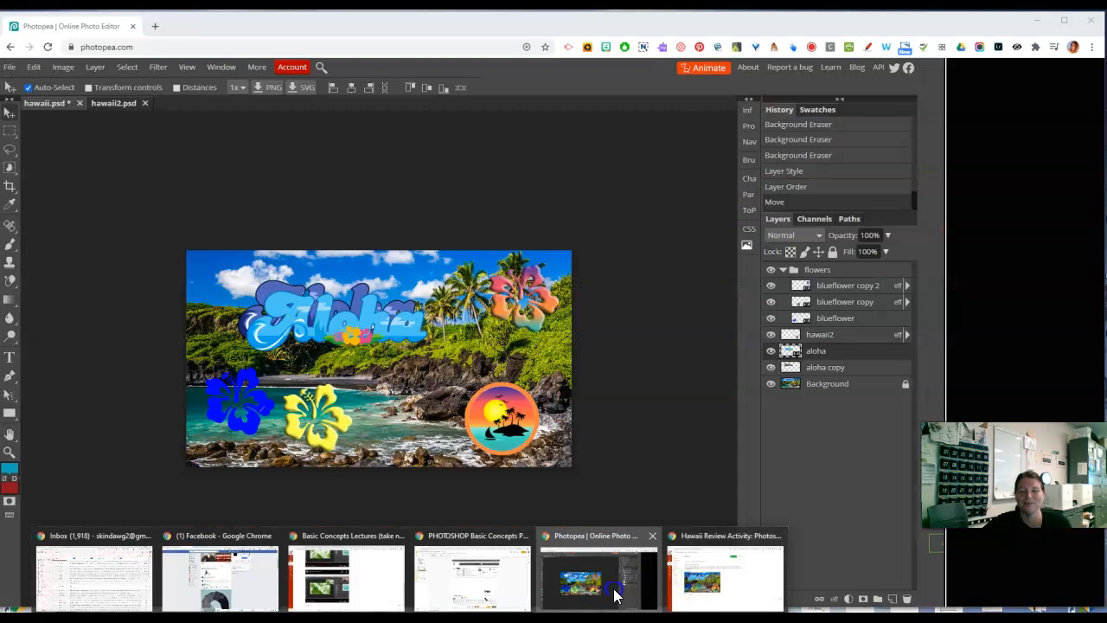
left_click(616, 591)
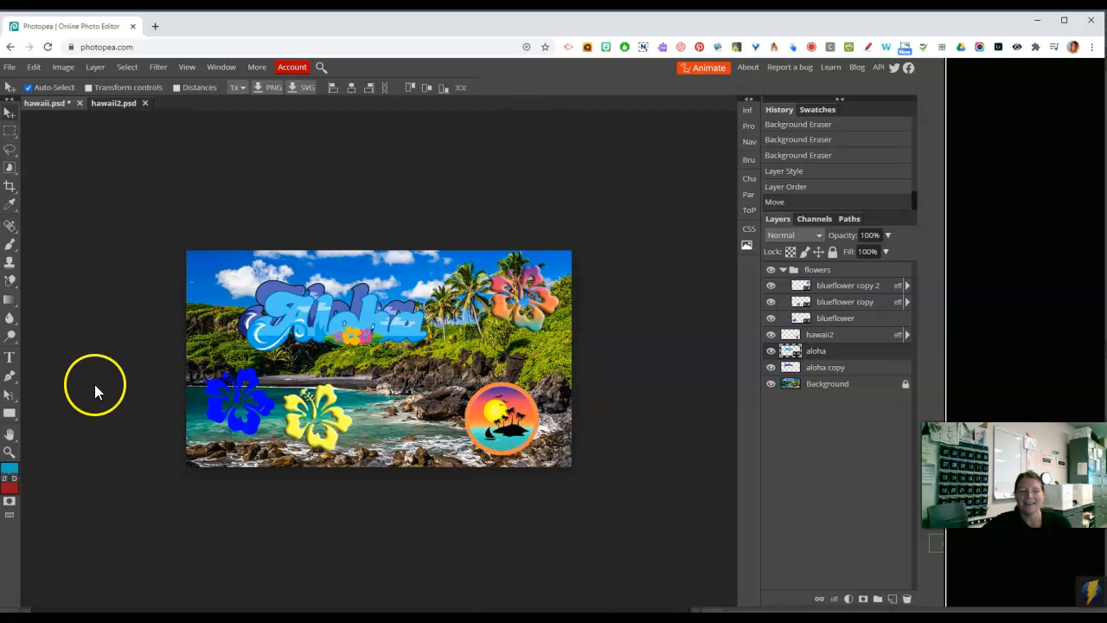
left_click(11, 358)
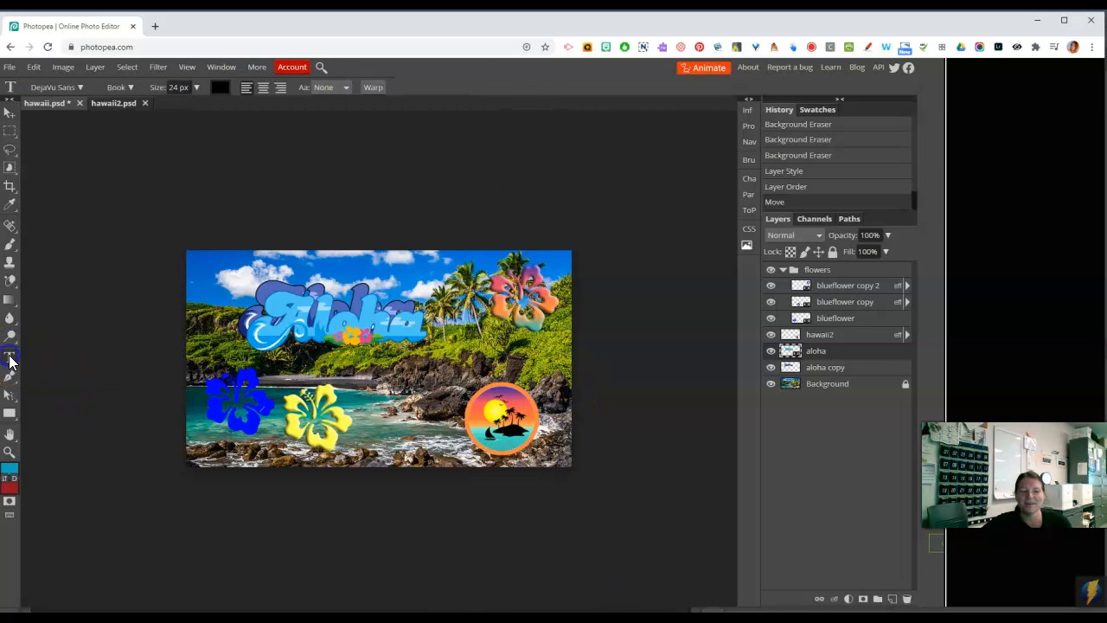
left_click(501, 370)
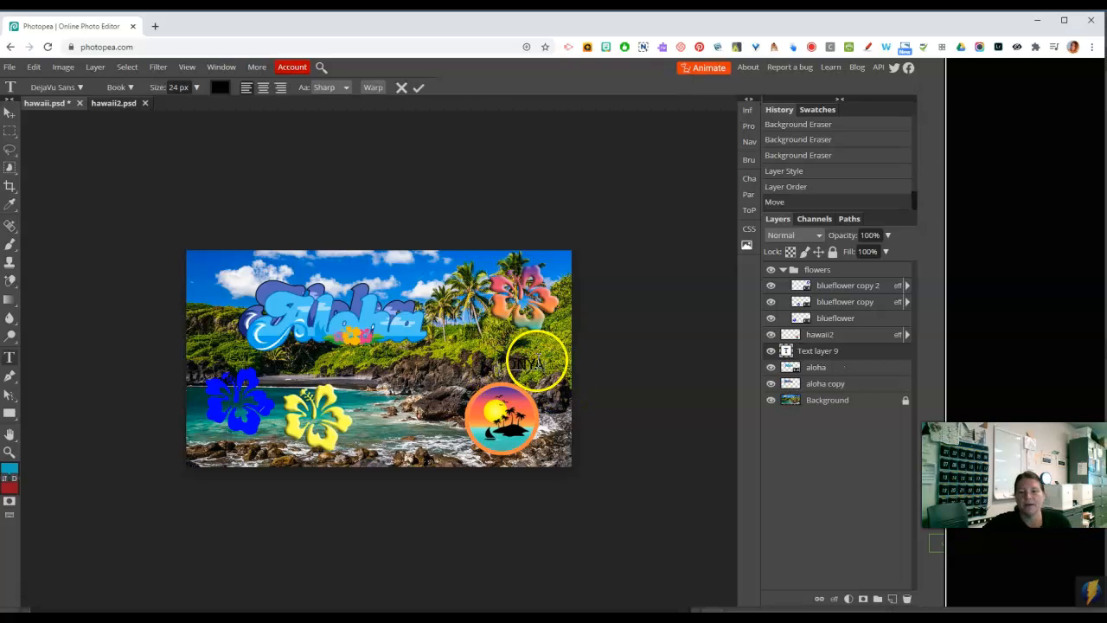
left_click(418, 88)
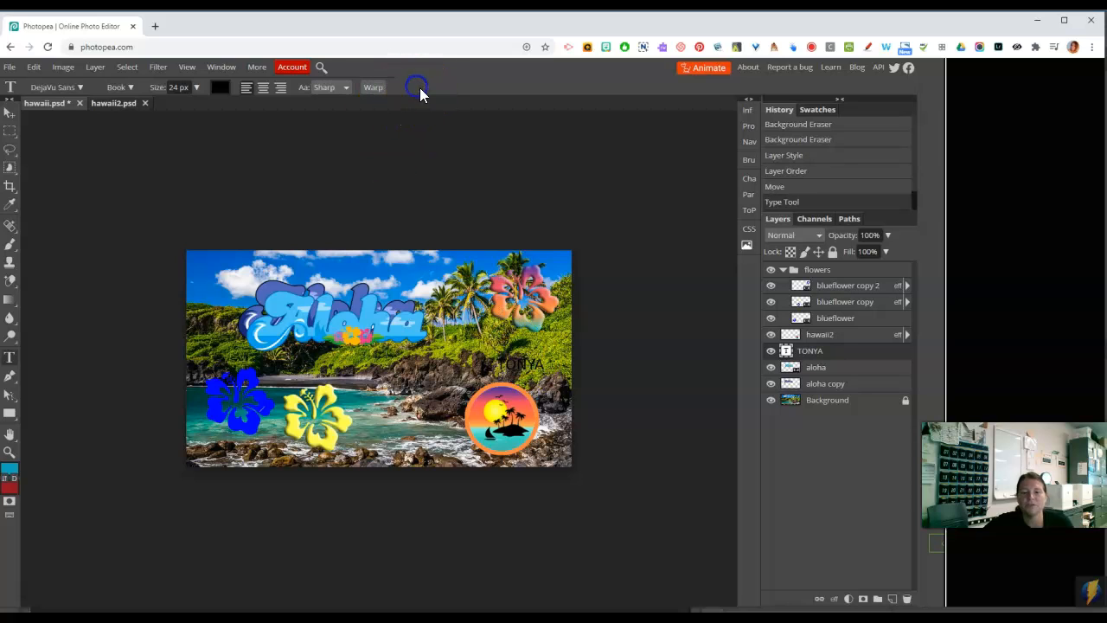
left_click(221, 88)
left_click(221, 293)
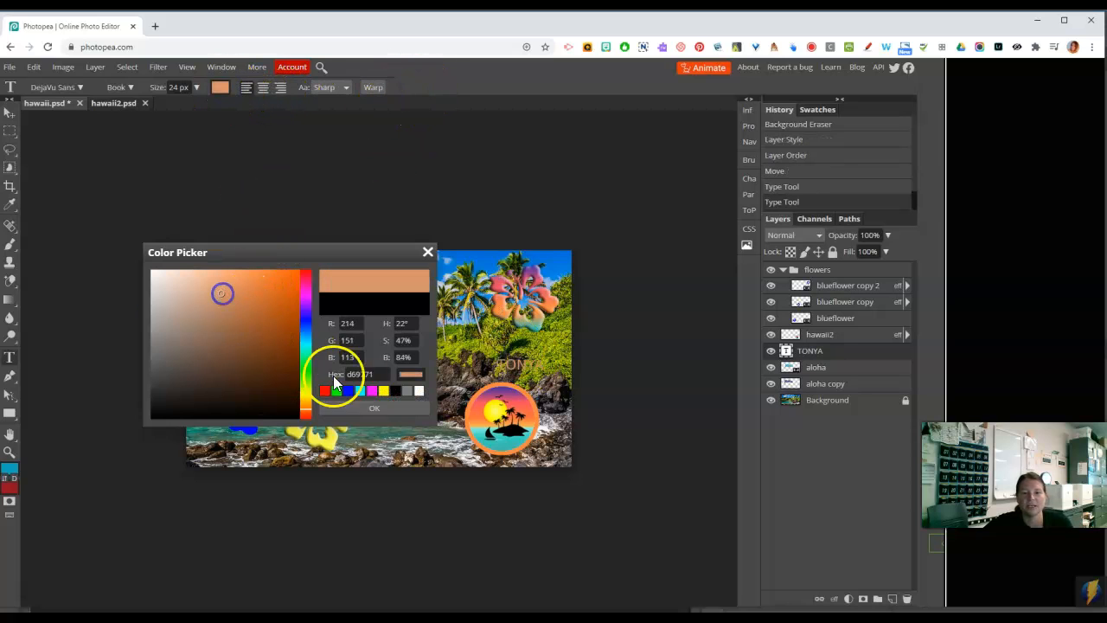
left_click(386, 408)
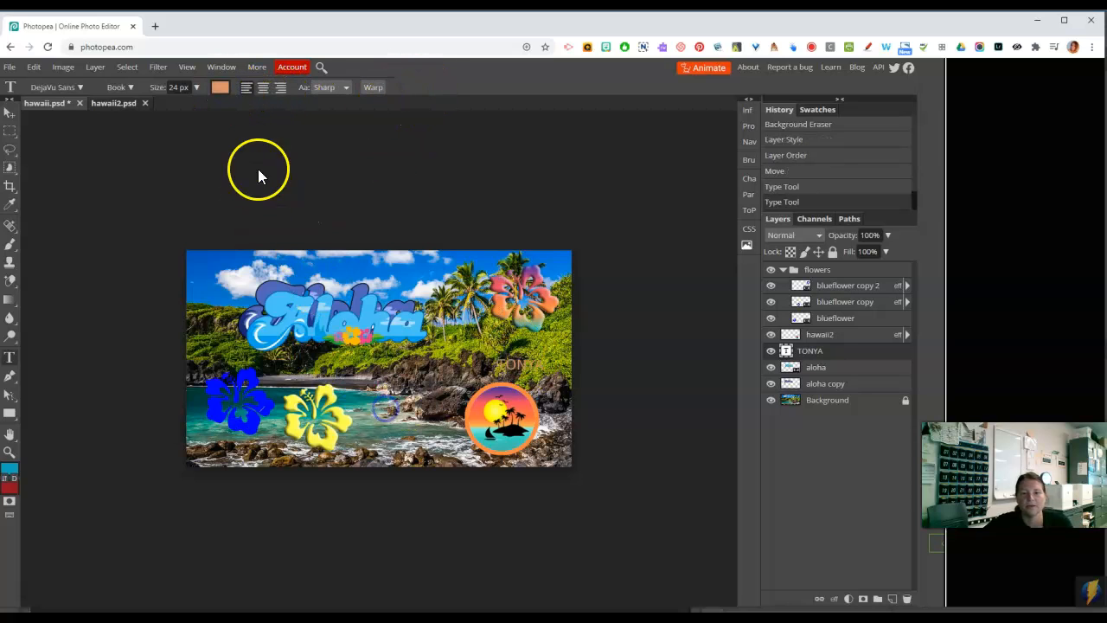
Set the name's font to Denk One and center the text just above the sunset logo.
left_click(78, 89)
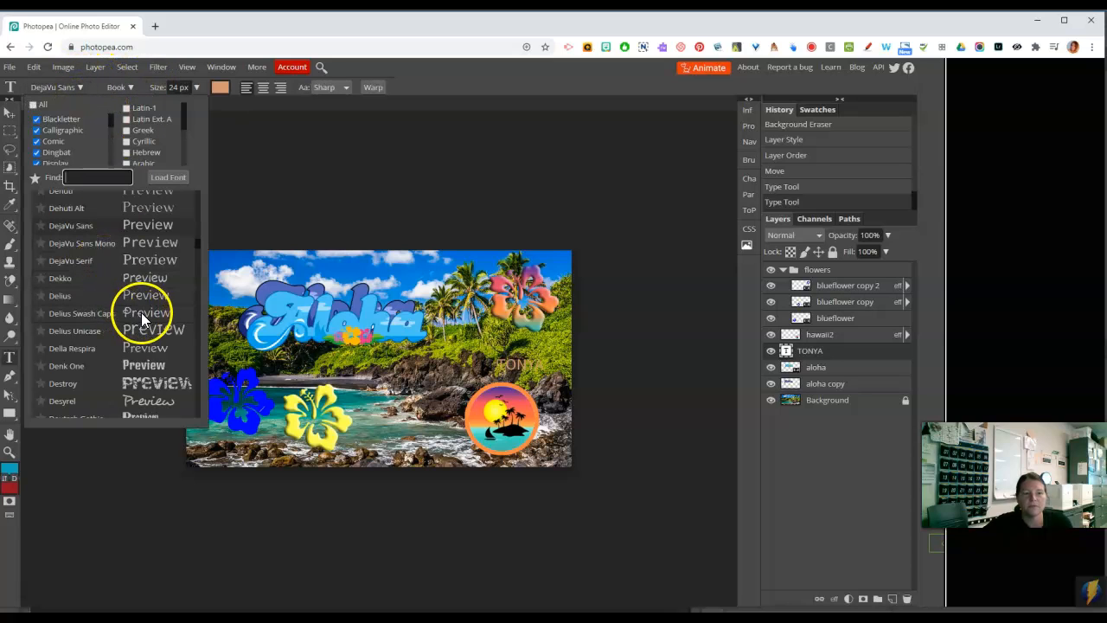
left_click(156, 367)
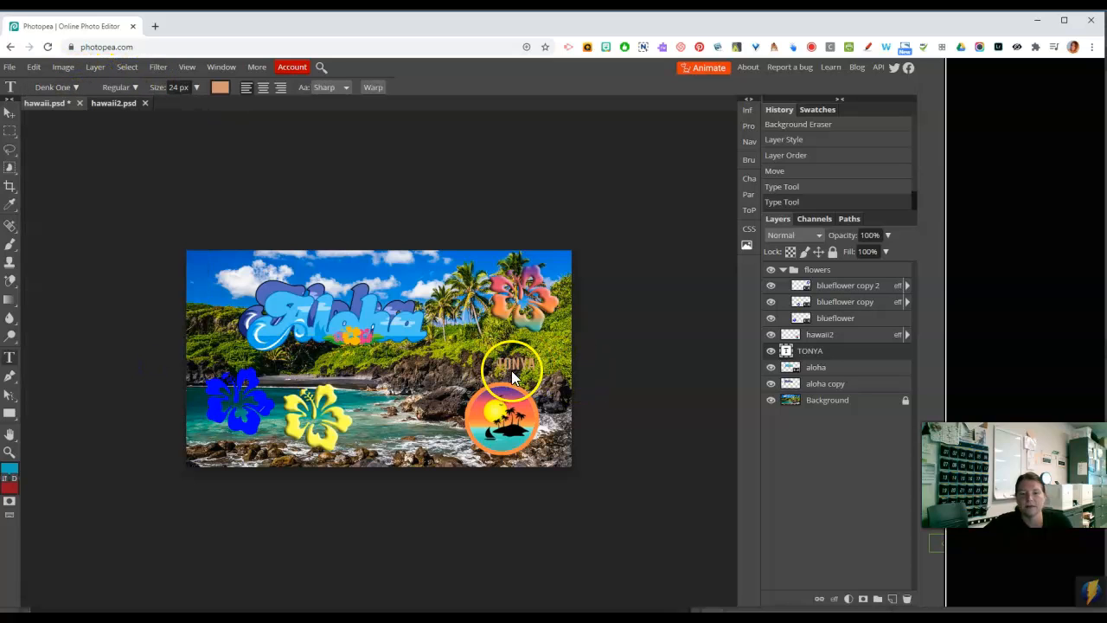
left_click(10, 113)
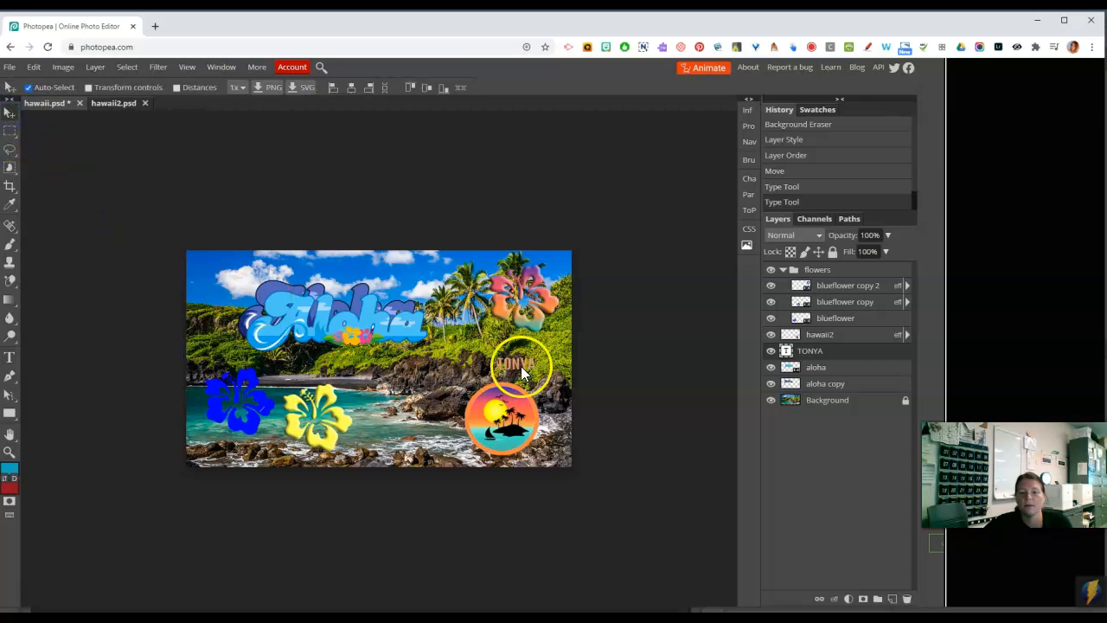
left_click_drag(509, 377, 507, 374)
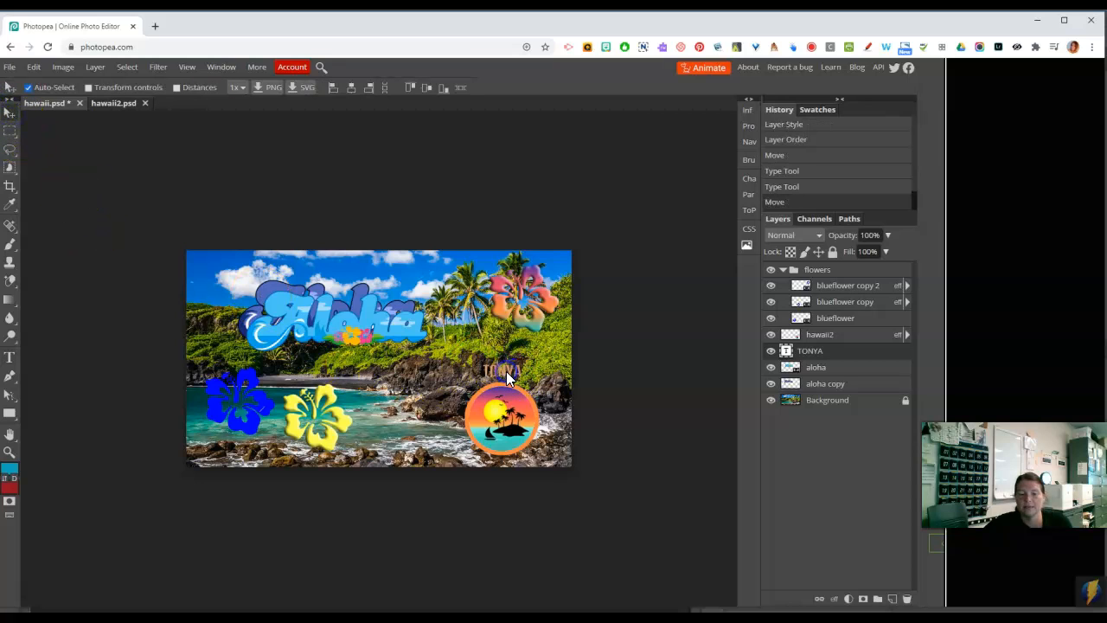
Apply a horizontal Arc warp with 50% bend to the name and move the curved text closer to the logo.
left_click(9, 360)
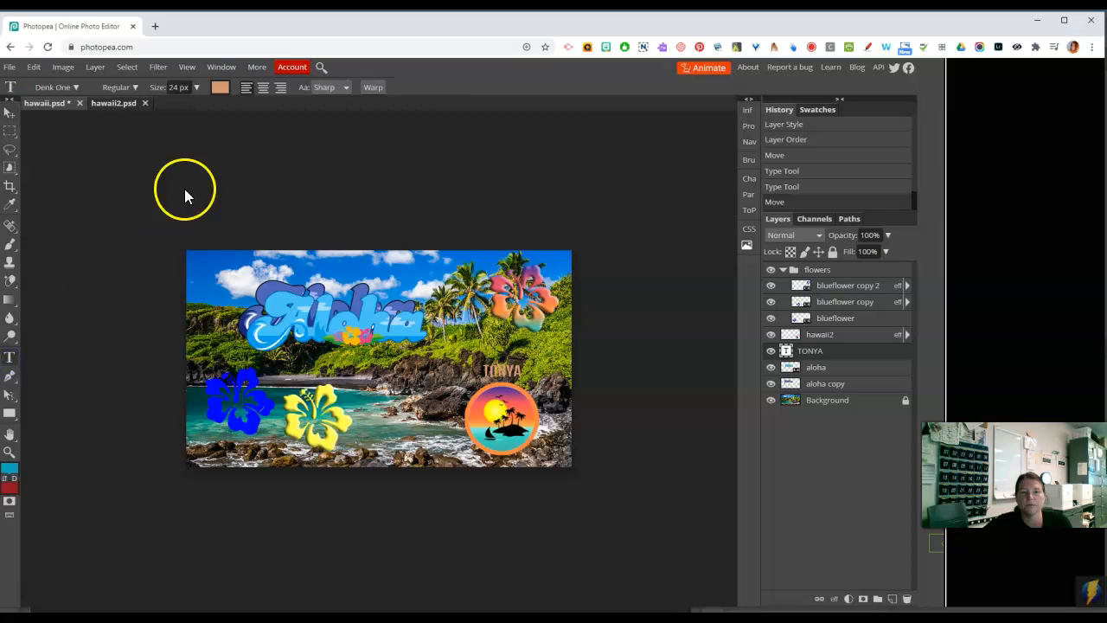
left_click(371, 88)
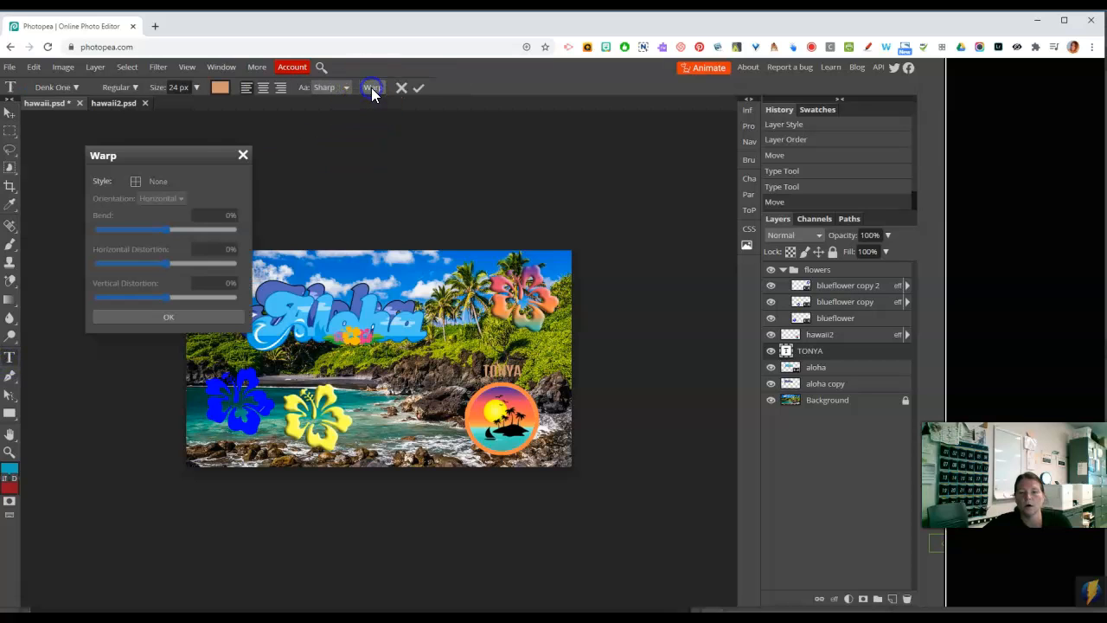
left_click(153, 185)
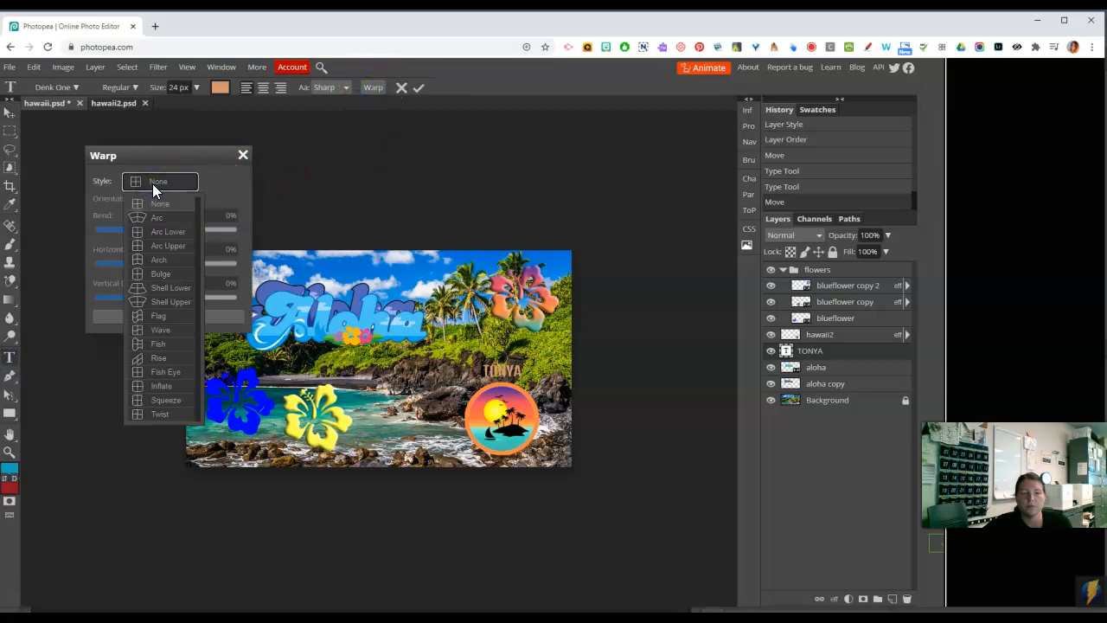
left_click(161, 217)
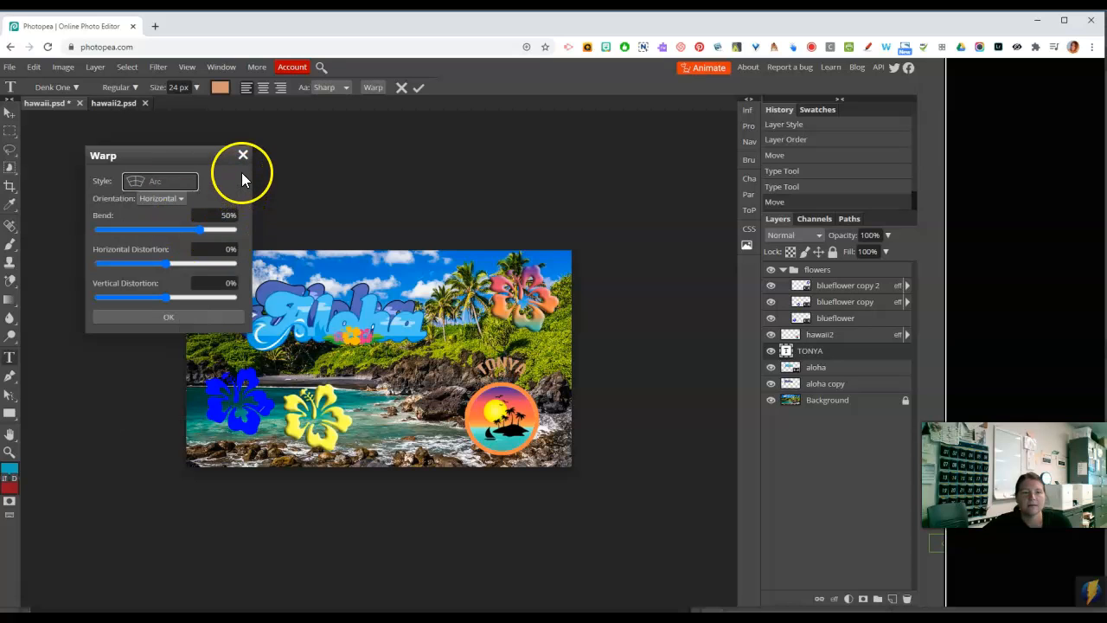
left_click(186, 319)
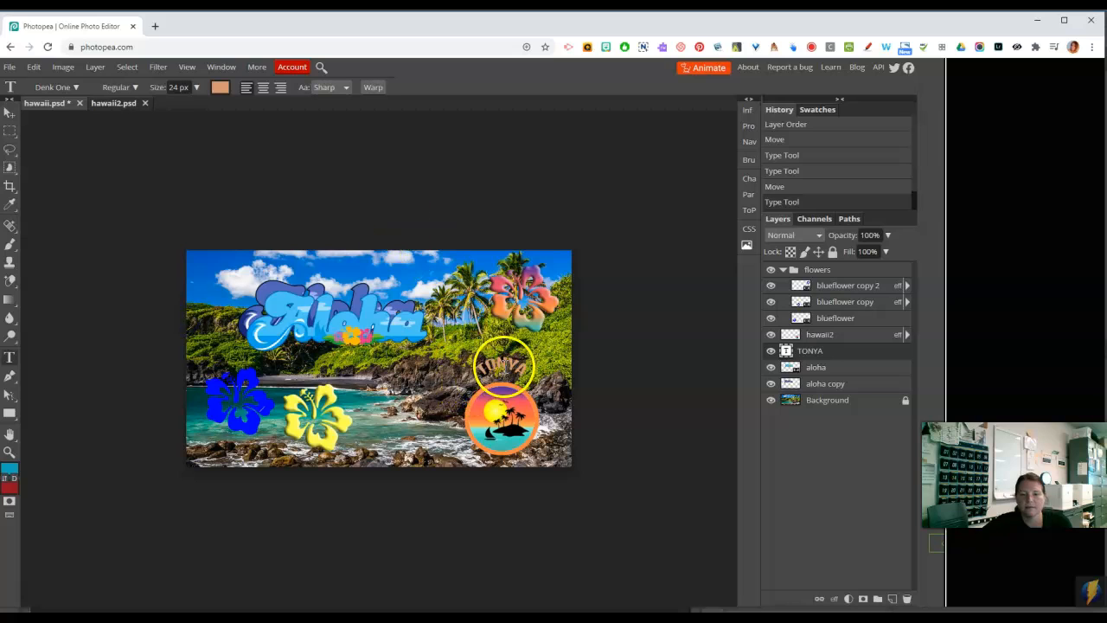
left_click(9, 111)
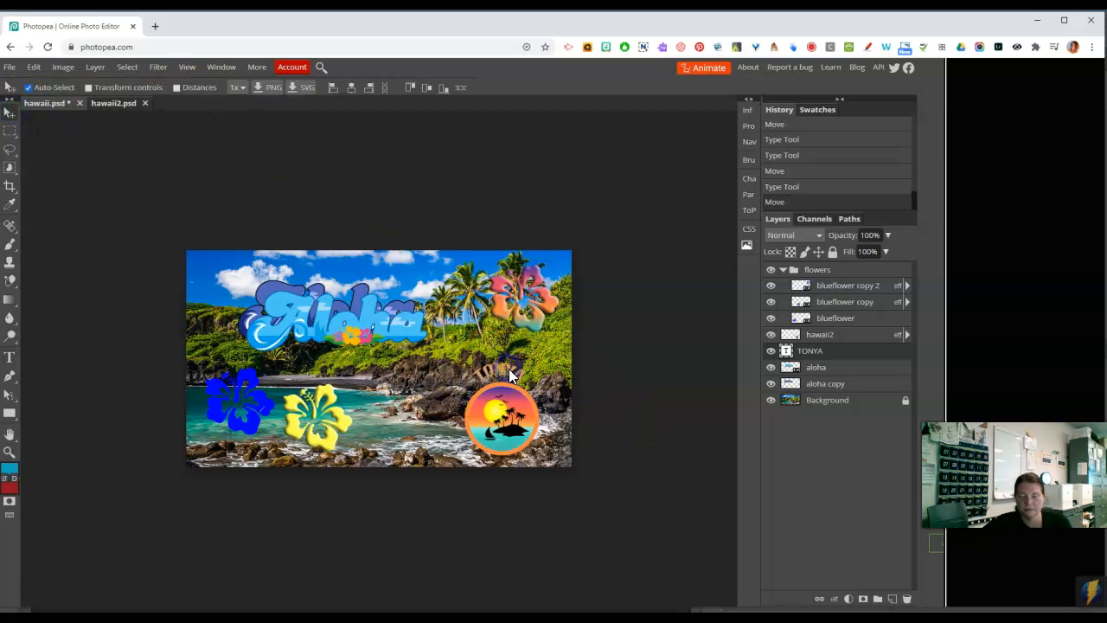
Add a linear sunset Gradient Overlay at 90° to the name's text layer.
key("ctrl+1")
key("space")
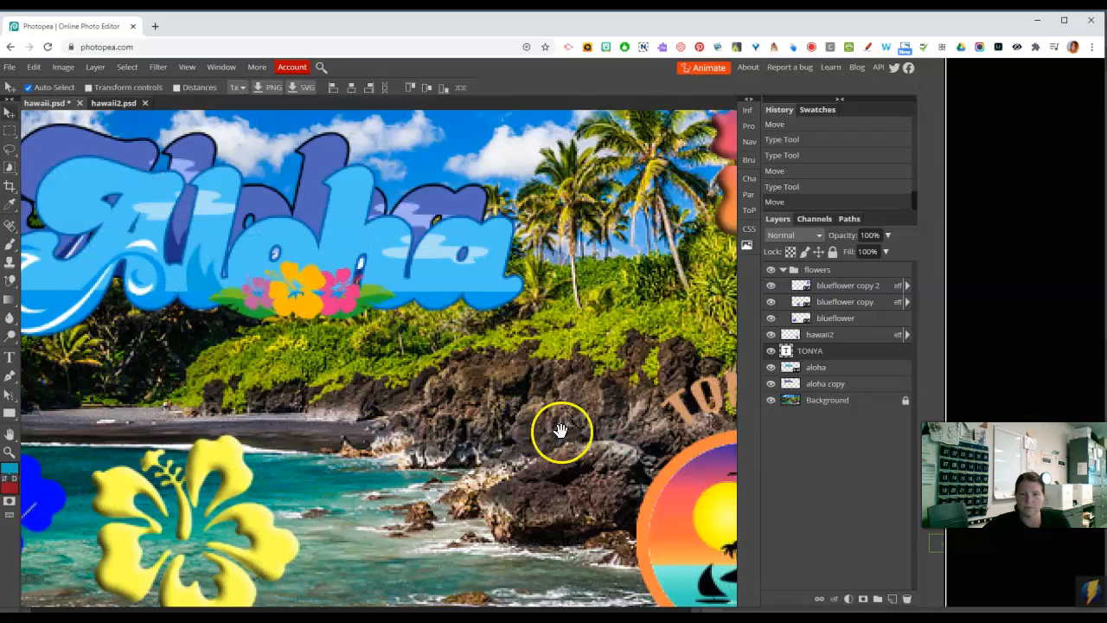
left_click_drag(579, 470, 294, 362)
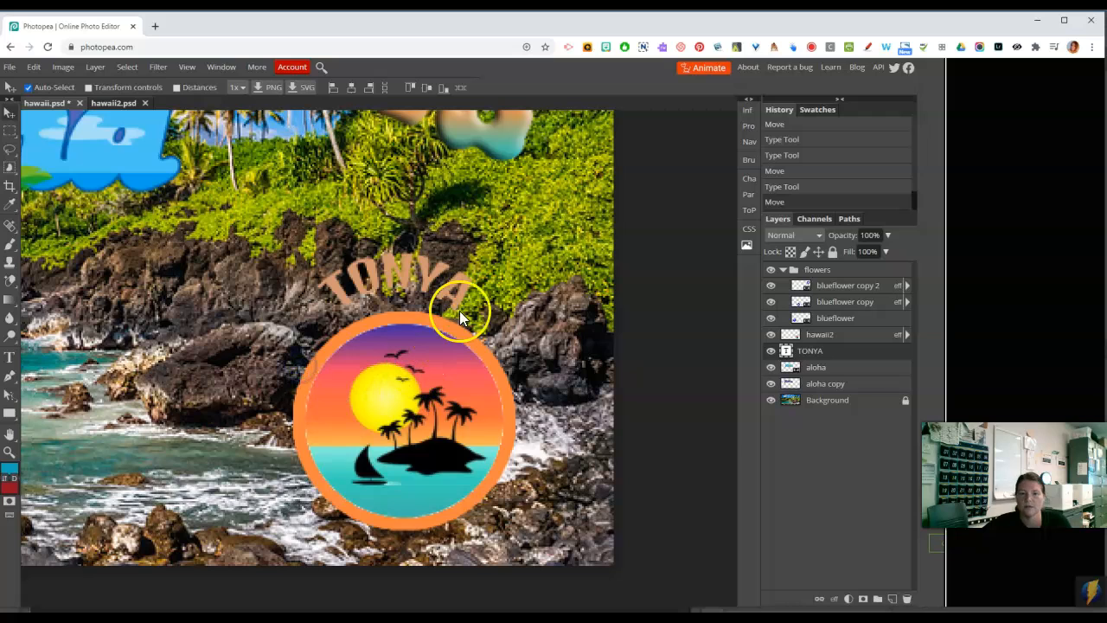
left_click(835, 599)
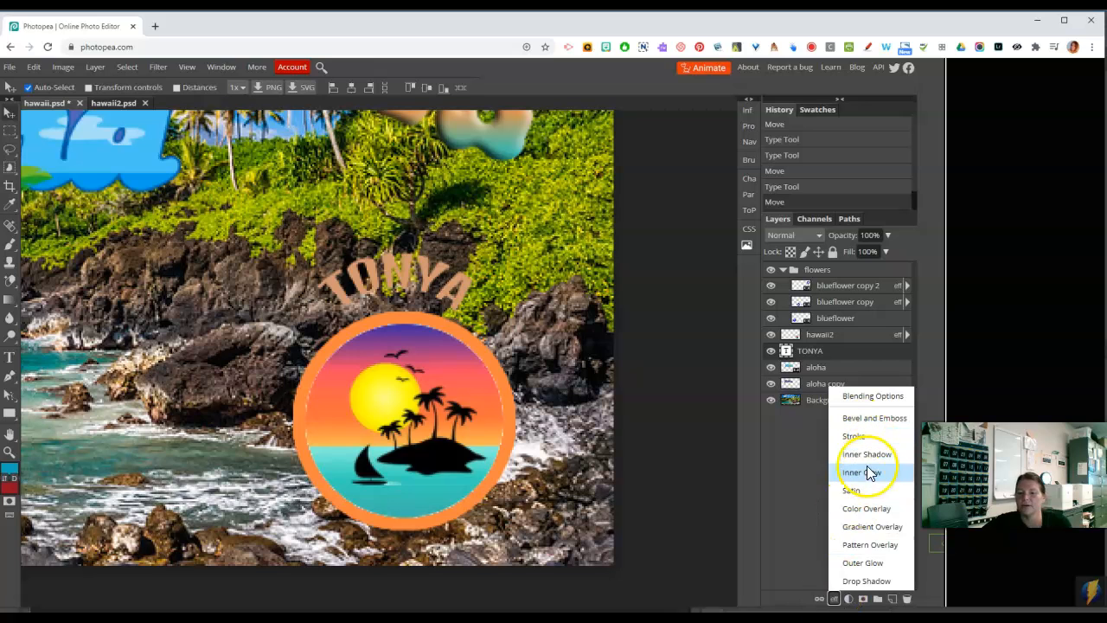
left_click(871, 527)
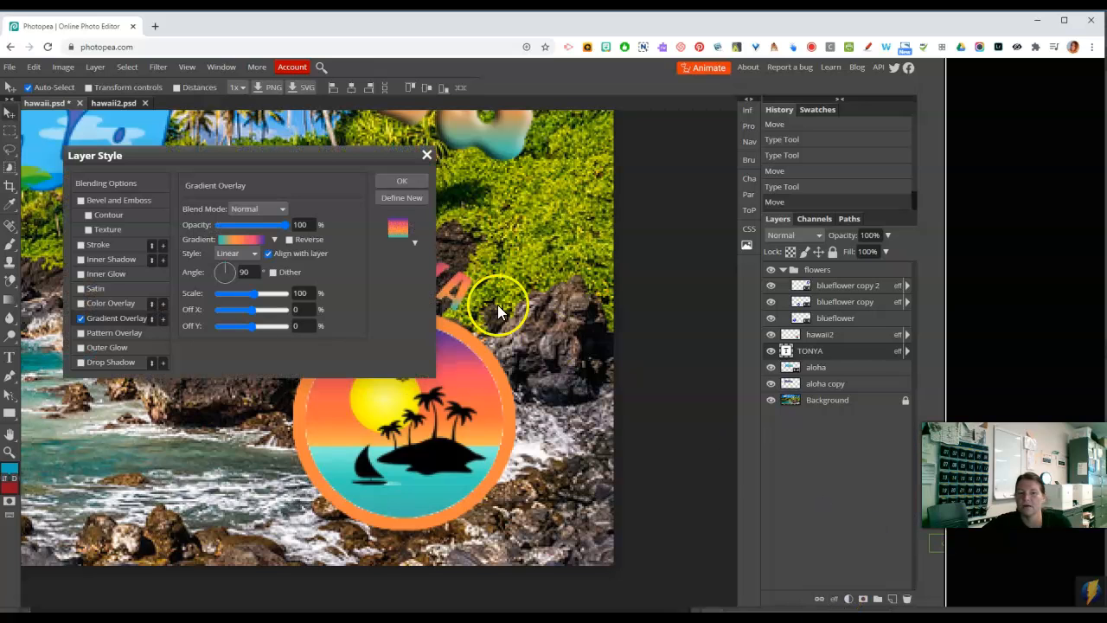
left_click_drag(329, 160, 780, 208)
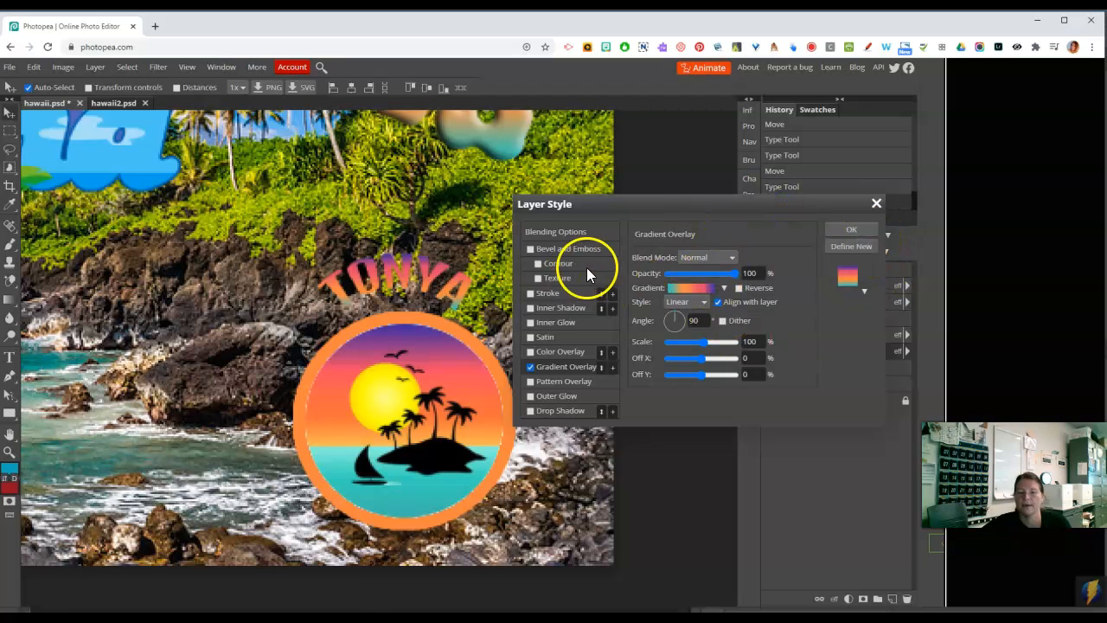
Add a black outside Stroke to the name's layer style and set its size to 2 px.
left_click(550, 294)
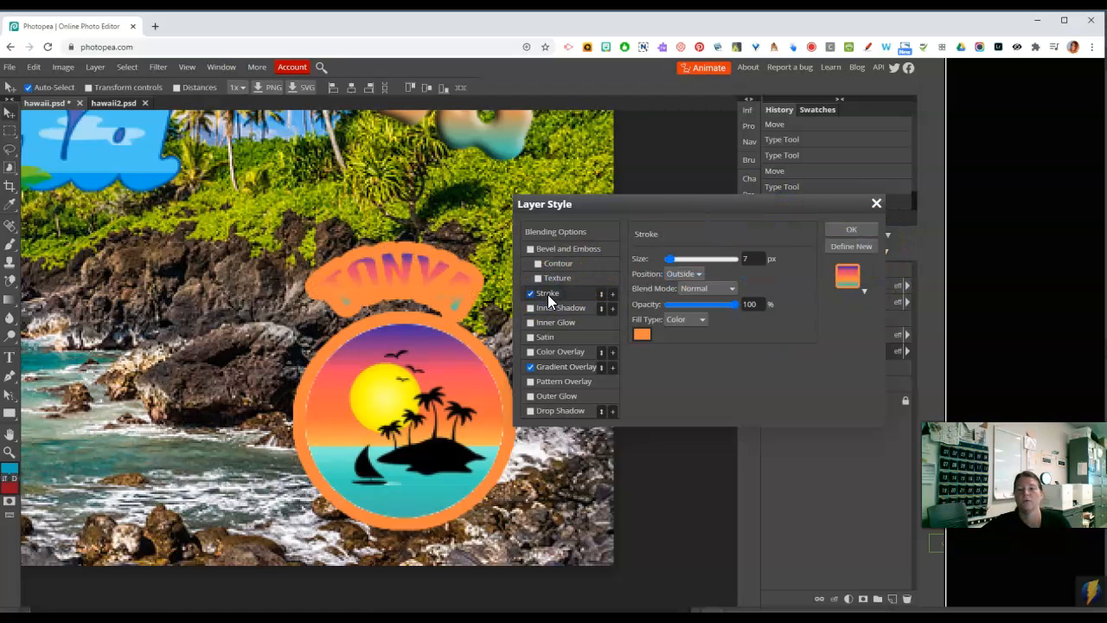
left_click(641, 335)
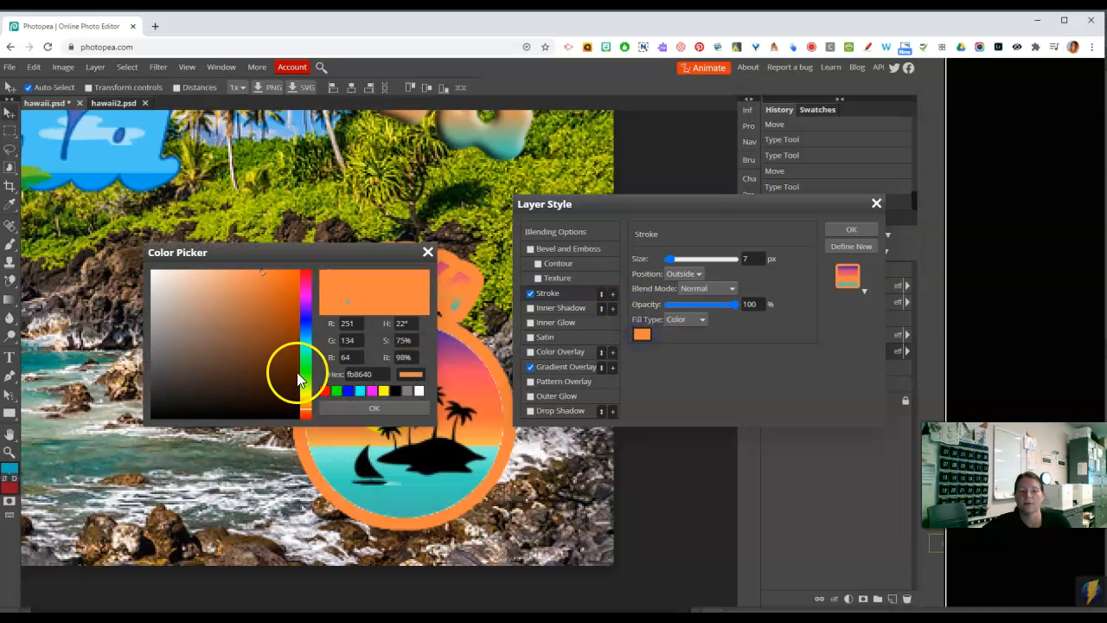
left_click_drag(223, 382, 124, 421)
left_click(359, 408)
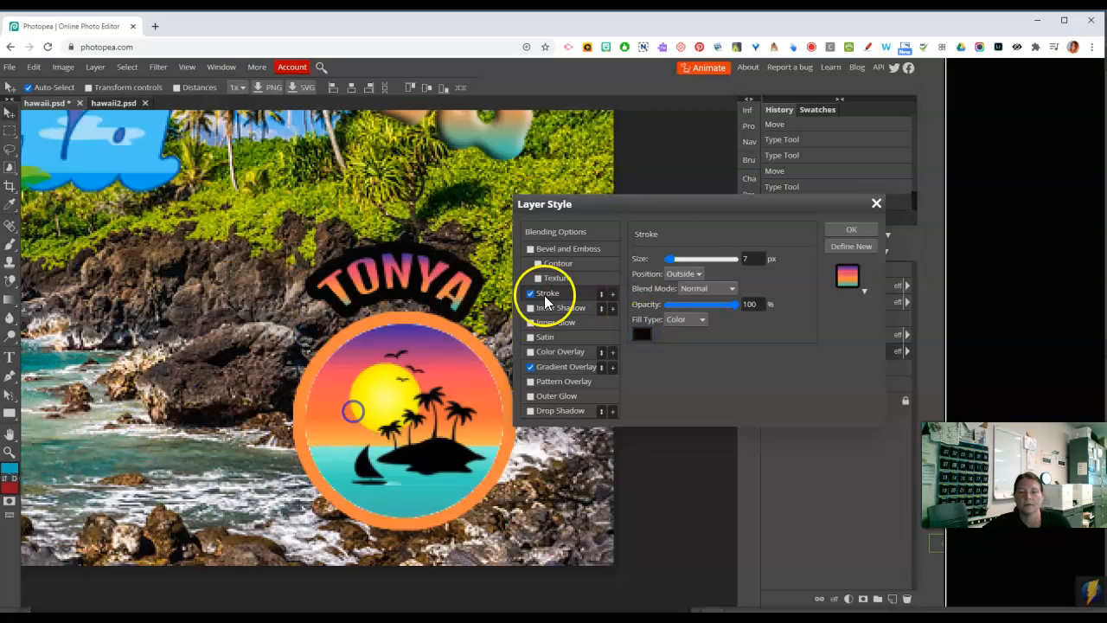
left_click_drag(674, 261, 670, 261)
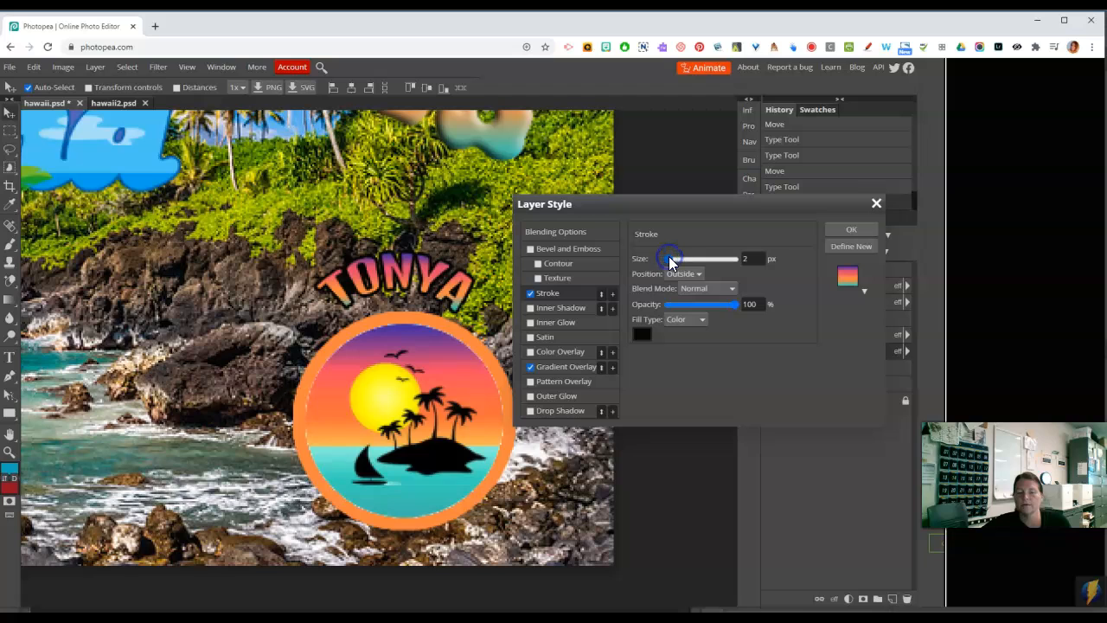
Add an Outer Glow to the name's text layer with 10% spread and 17 px size, and apply the layer style.
left_click(562, 395)
mouse_move(671, 358)
left_mouse_down()
mouse_move(682, 363)
mouse_move(677, 348)
left_mouse_up()
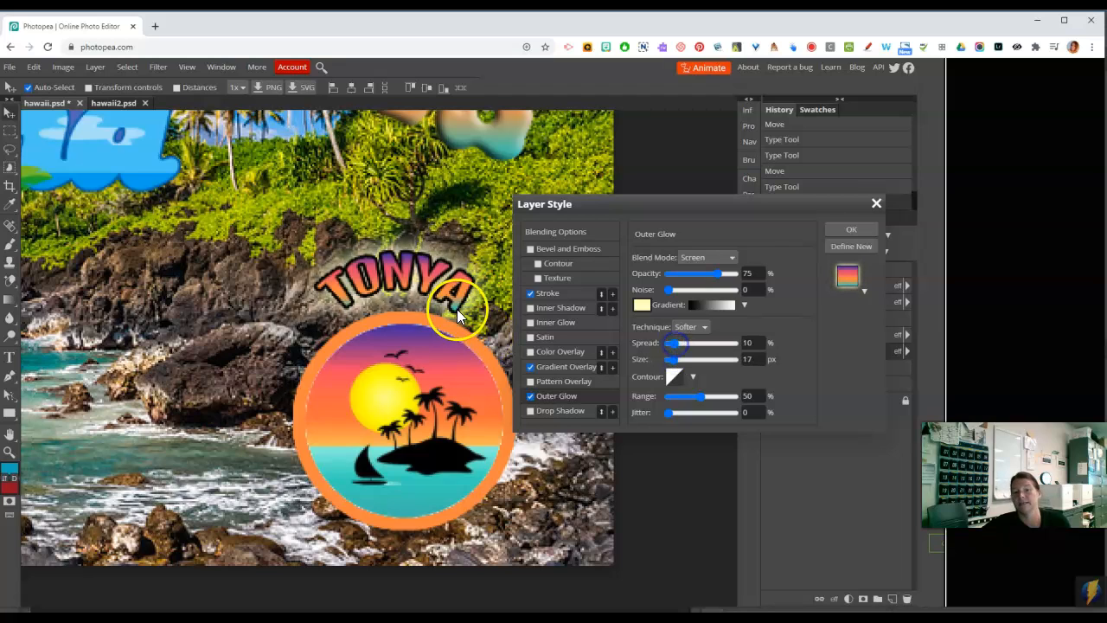
left_click(852, 230)
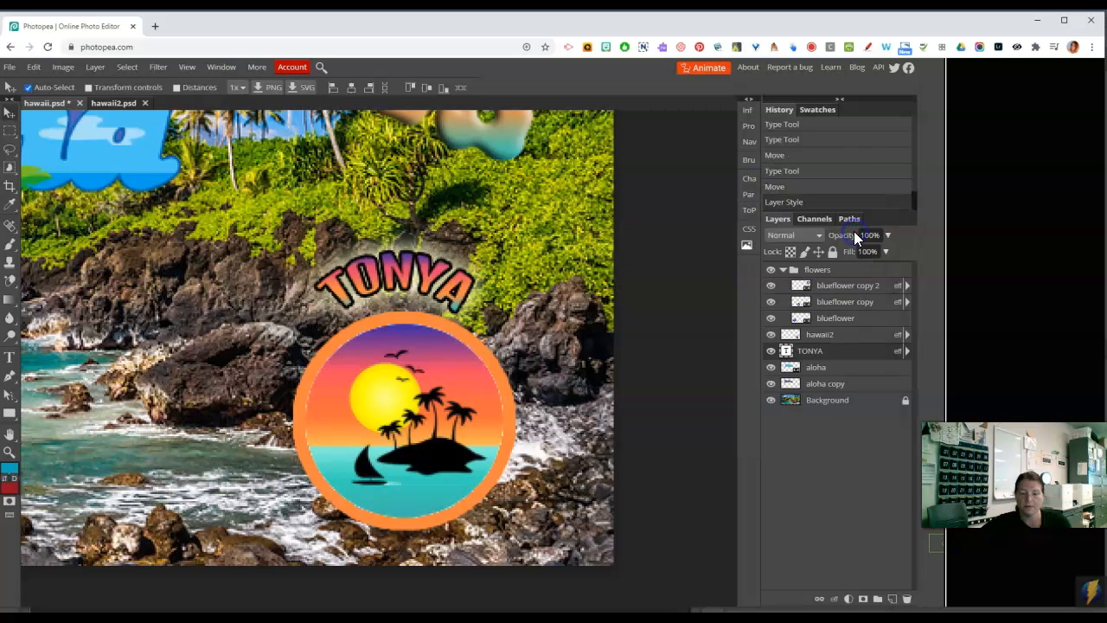
key("ctrl+0")
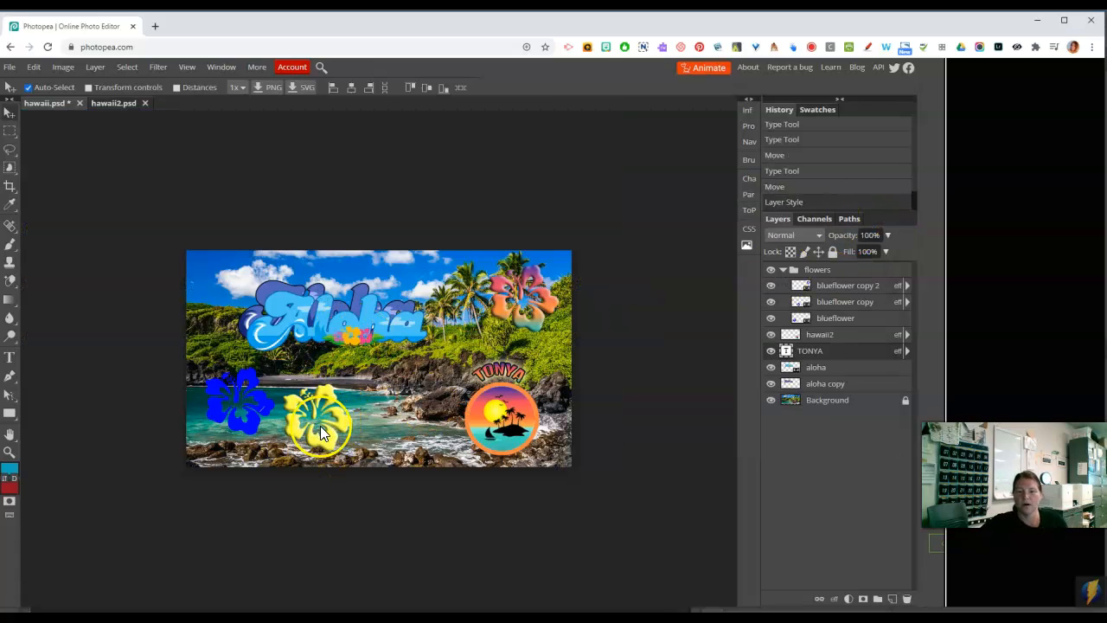
Switch to Photoshop, deselect the name layer and save the finished postcard as hawaii3.psd.
key("alt+Tab")
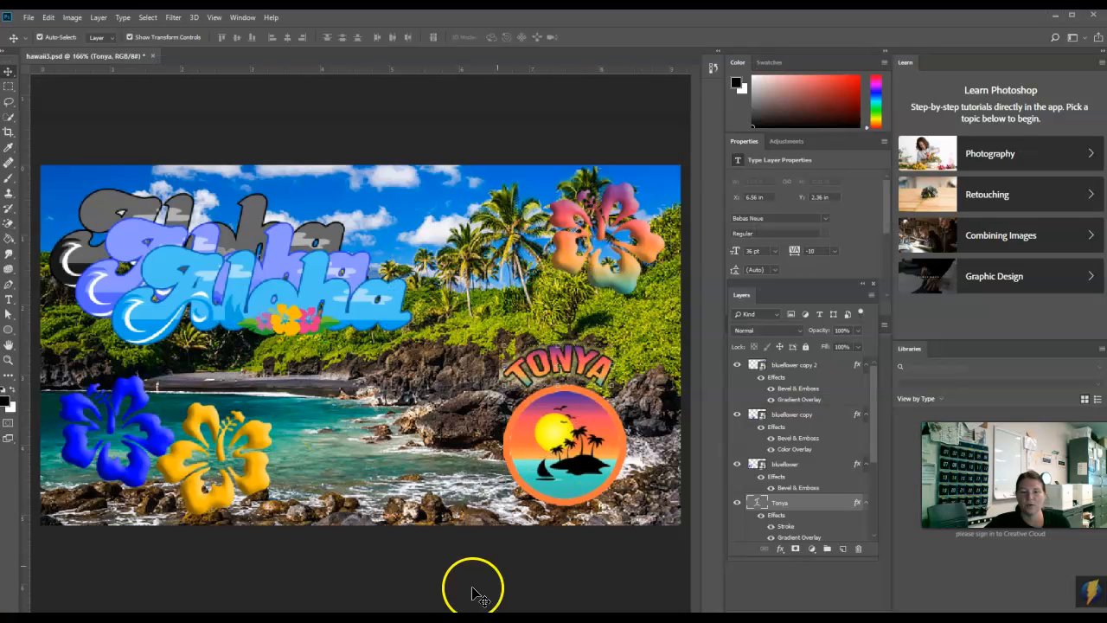
left_click(604, 569)
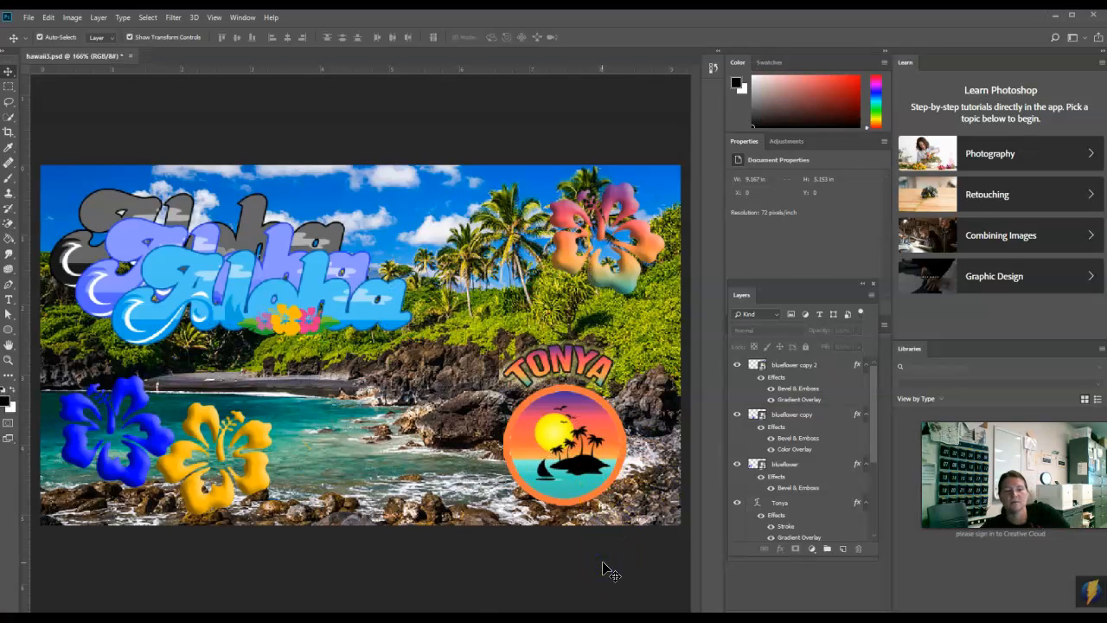
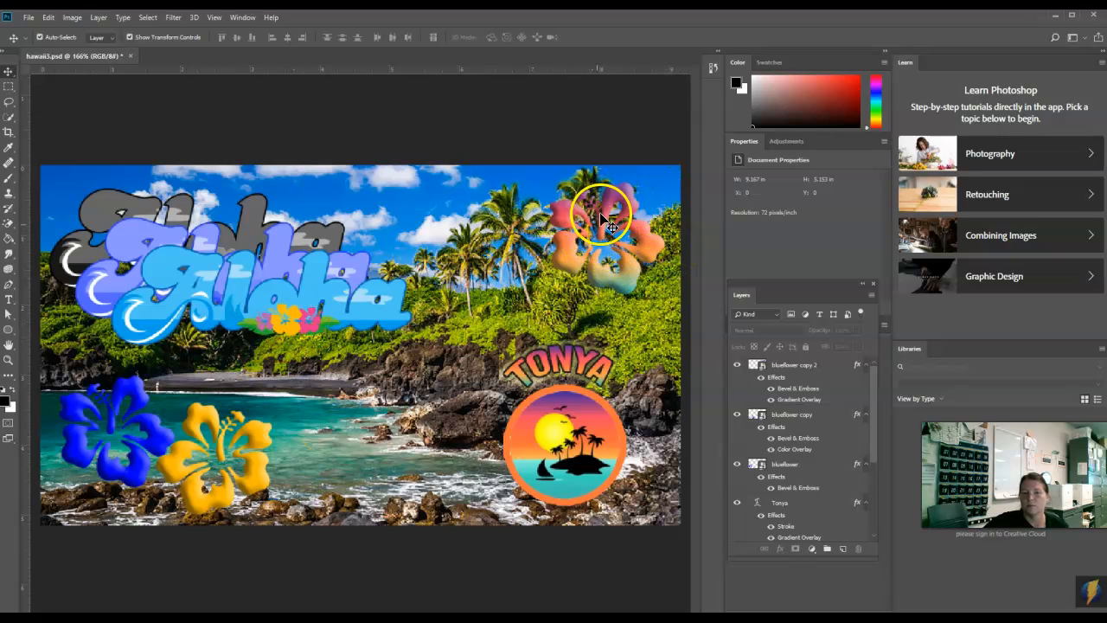
left_click_drag(603, 234, 640, 266)
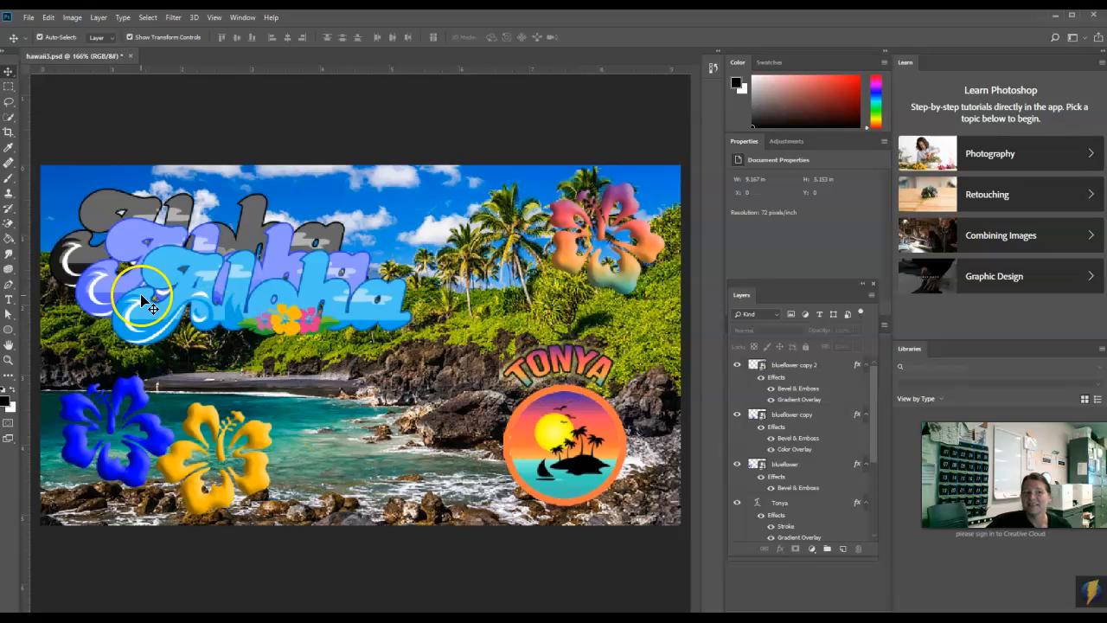
left_click(29, 17)
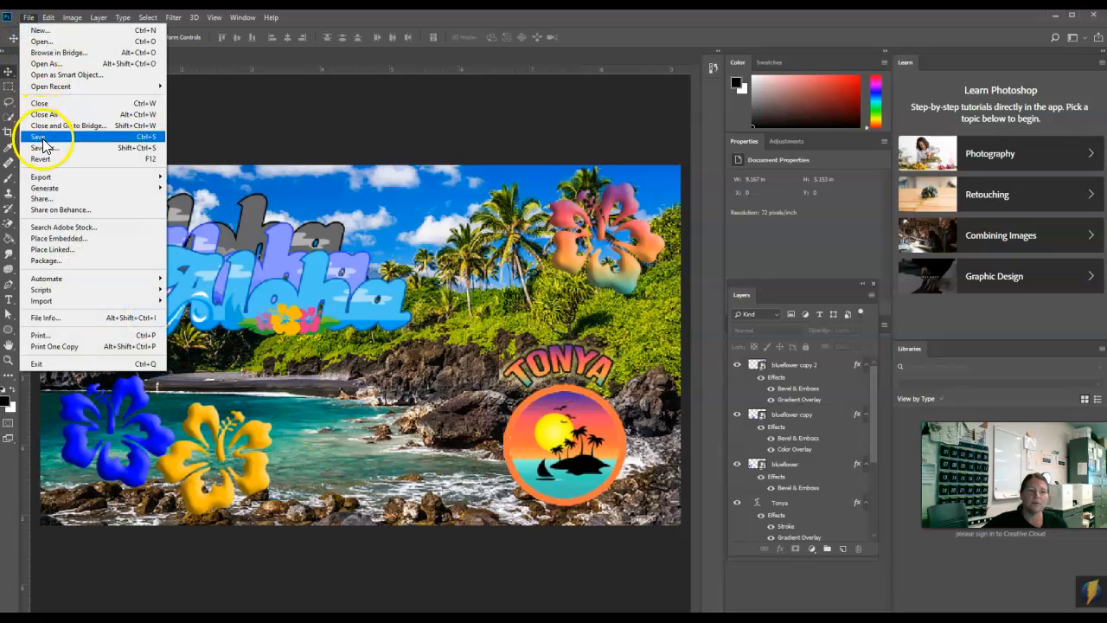
left_click(44, 139)
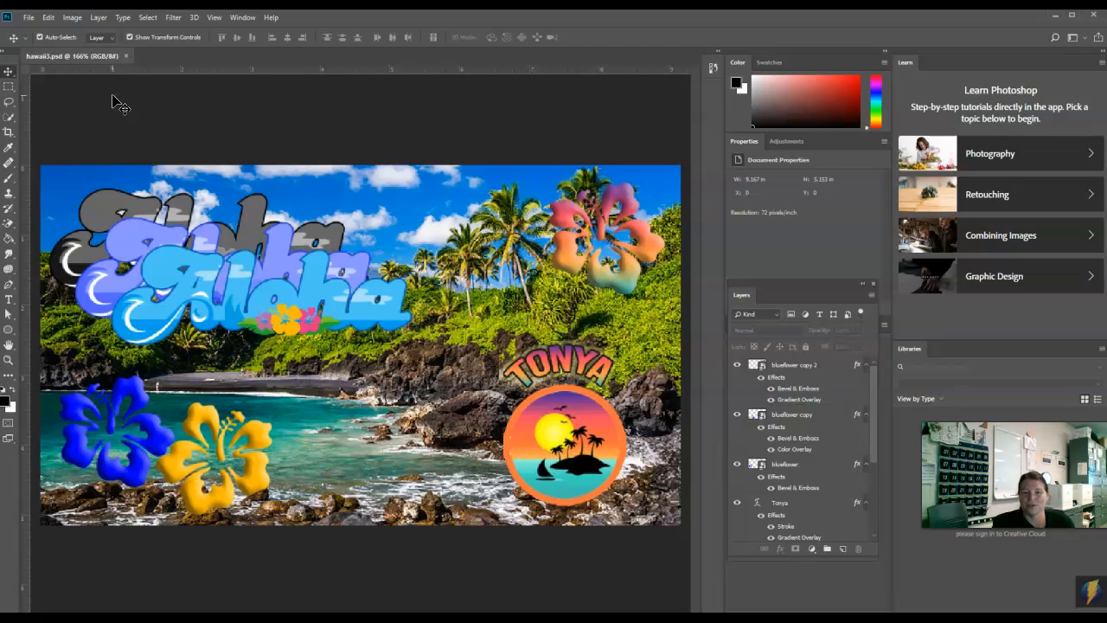
left_click(133, 104)
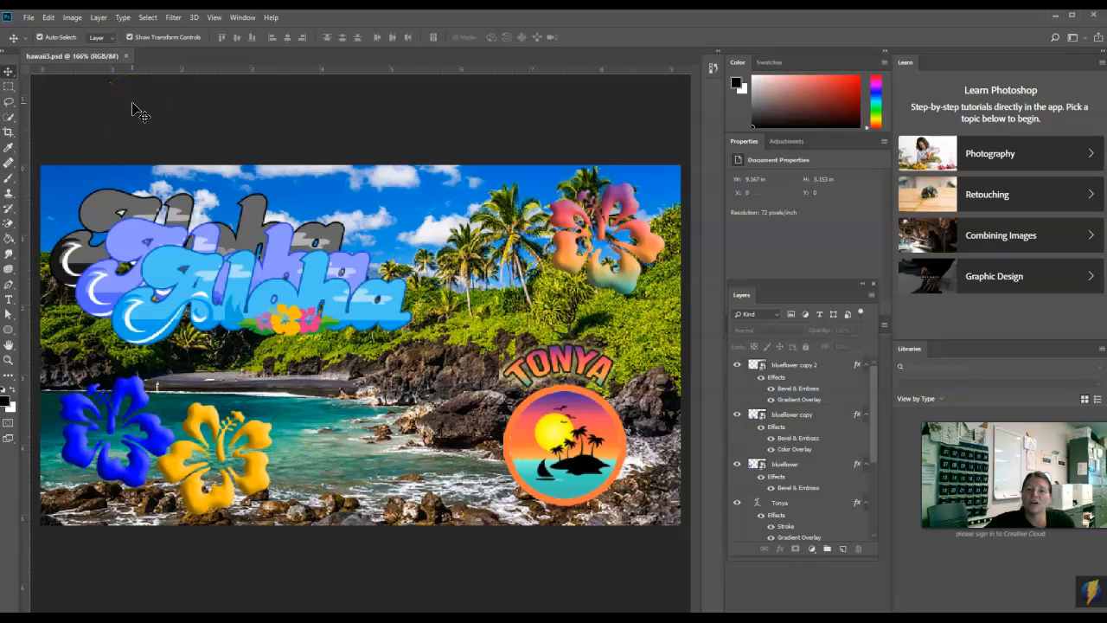
Export the postcard as a JPG to the Hawaii Demo folder, prefixing the file name hawaii3.jpg with the first name and "fin".
left_click(30, 19)
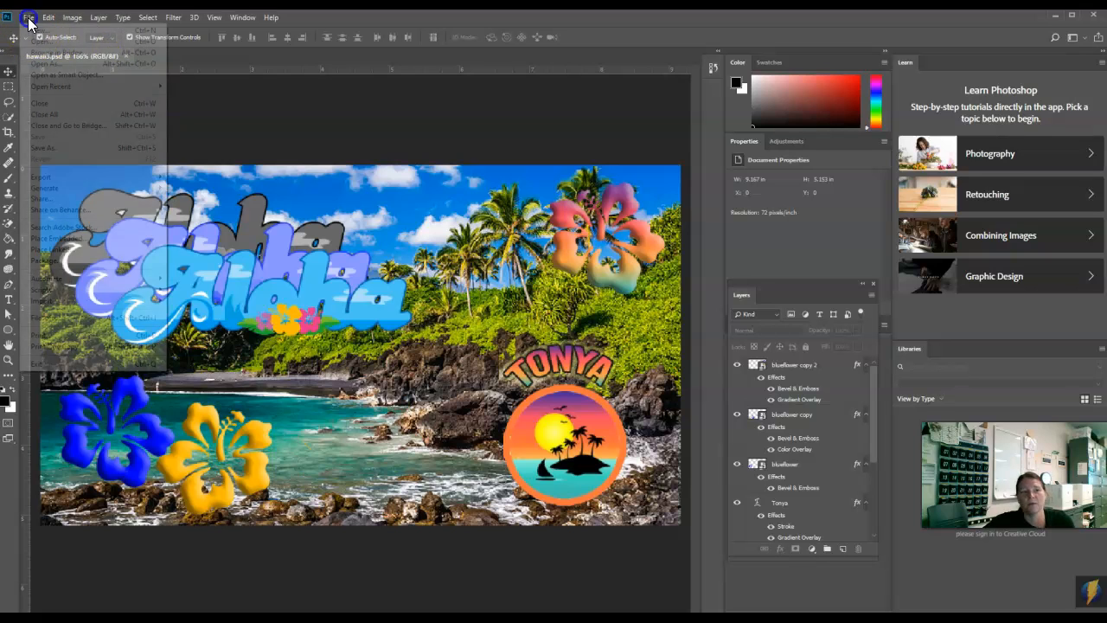
left_click(93, 180)
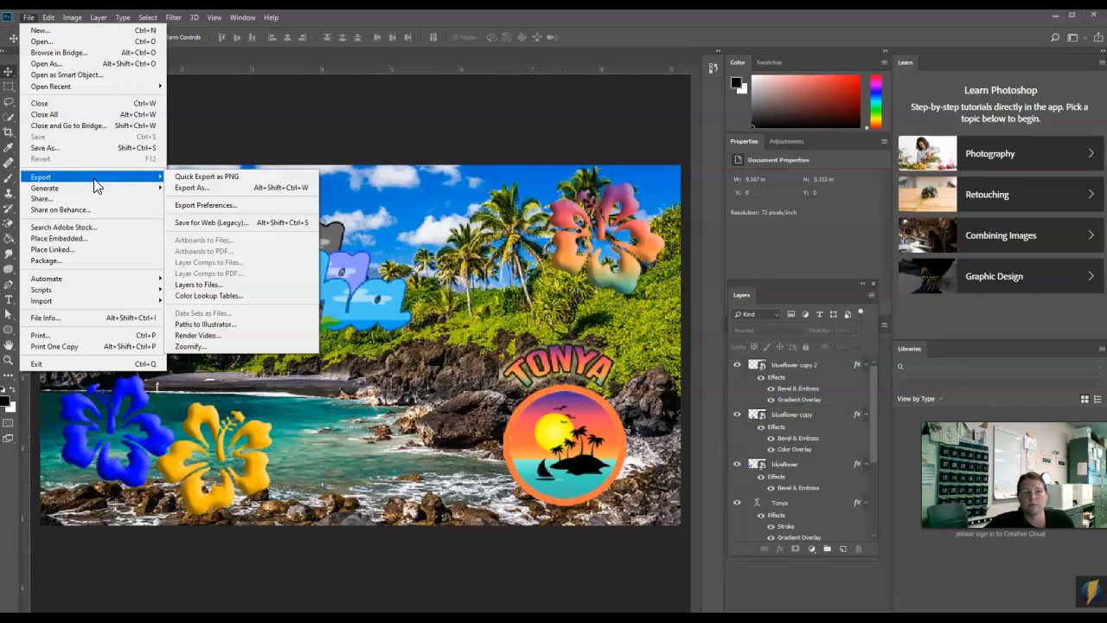
left_click(194, 190)
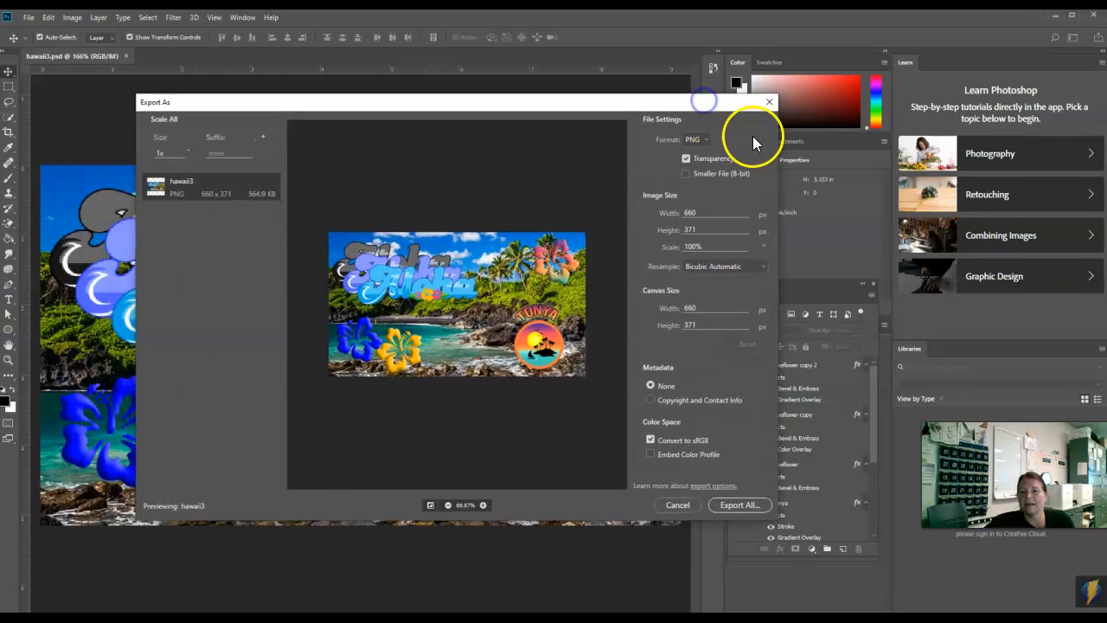
left_click(695, 139)
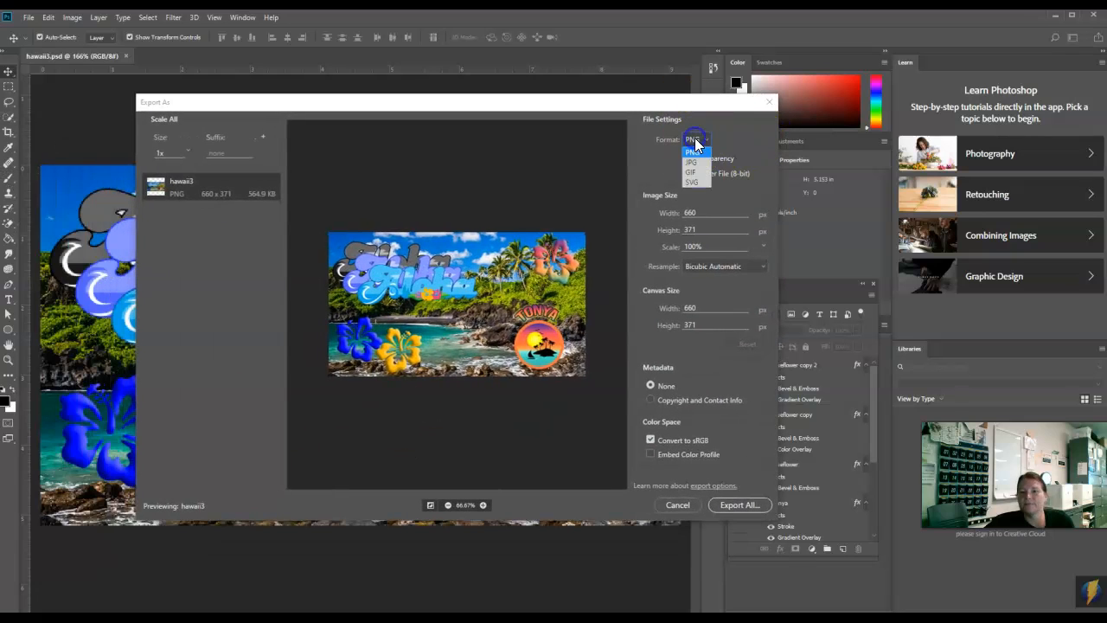
left_click(696, 158)
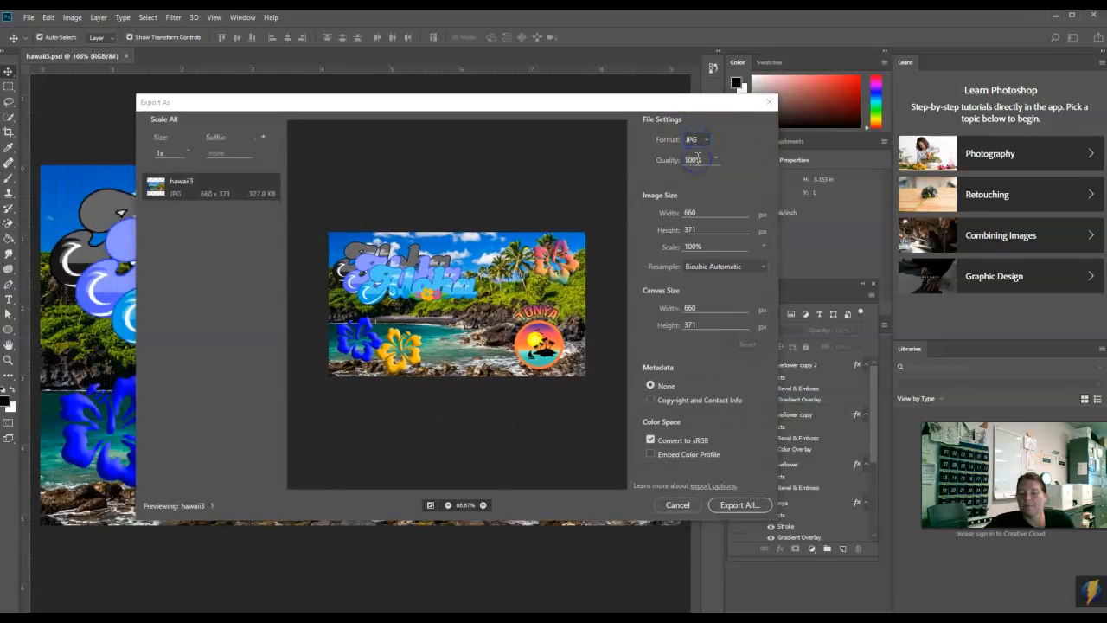
left_click(734, 505)
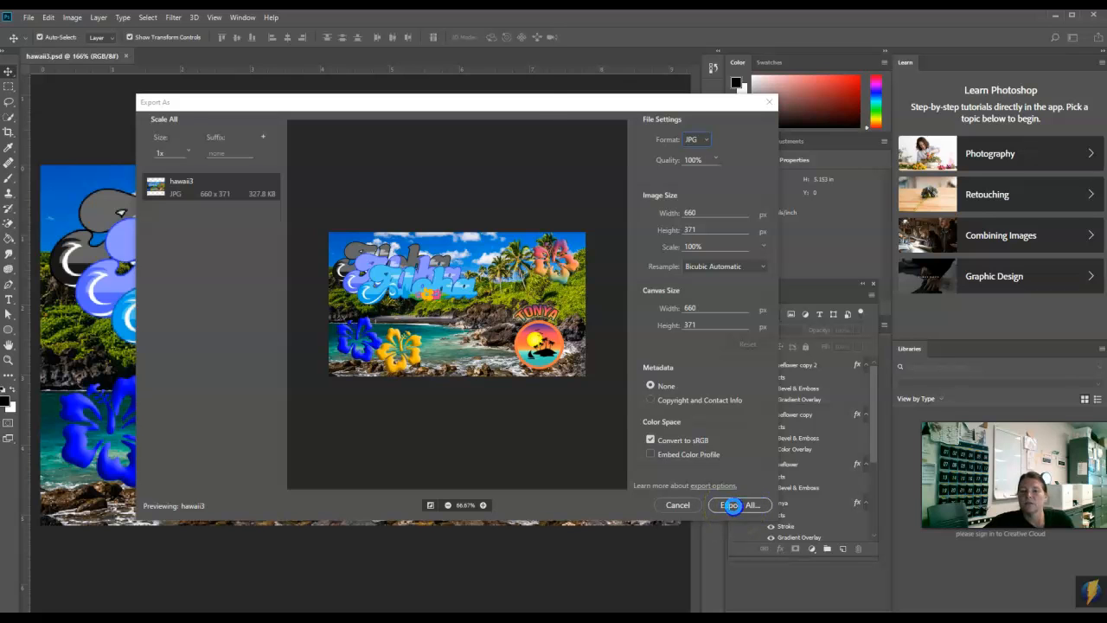
key("Home")
type("tonyafin")
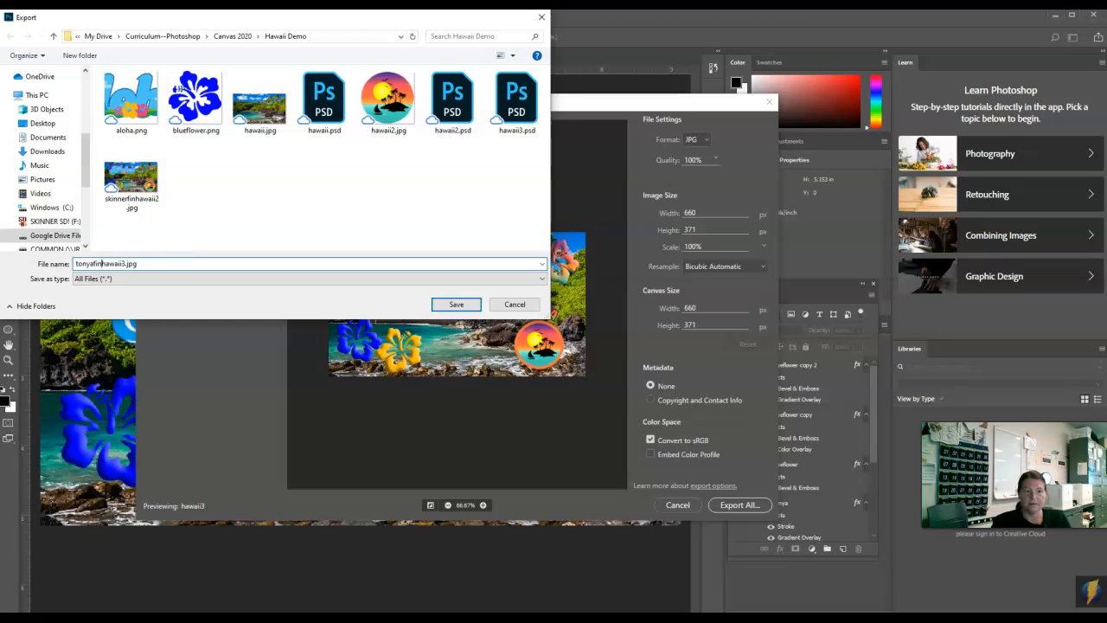
left_click(456, 306)
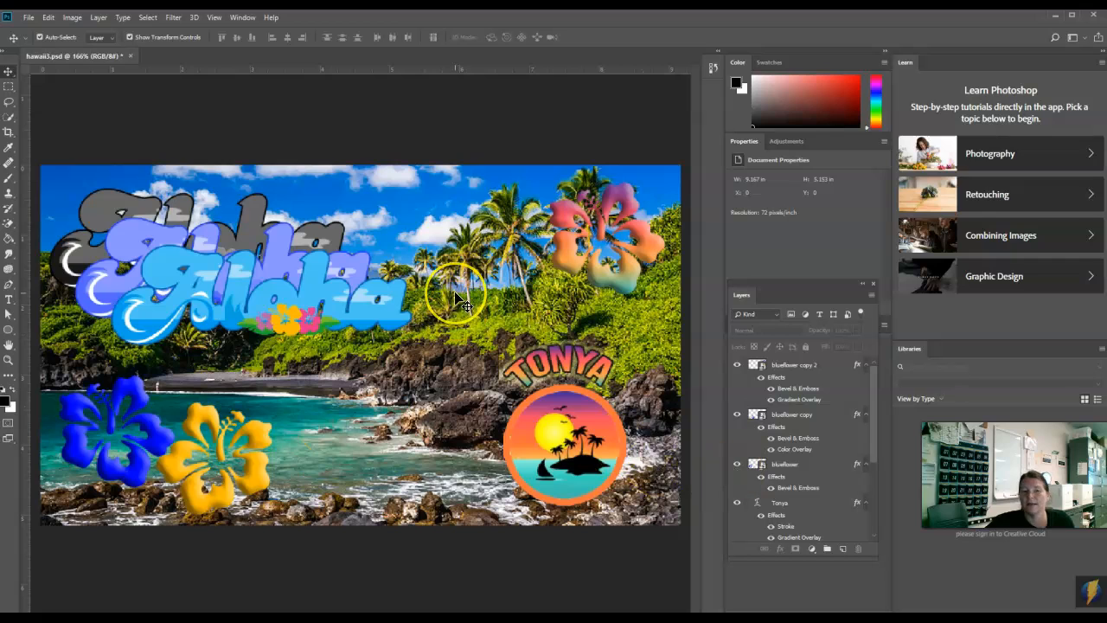